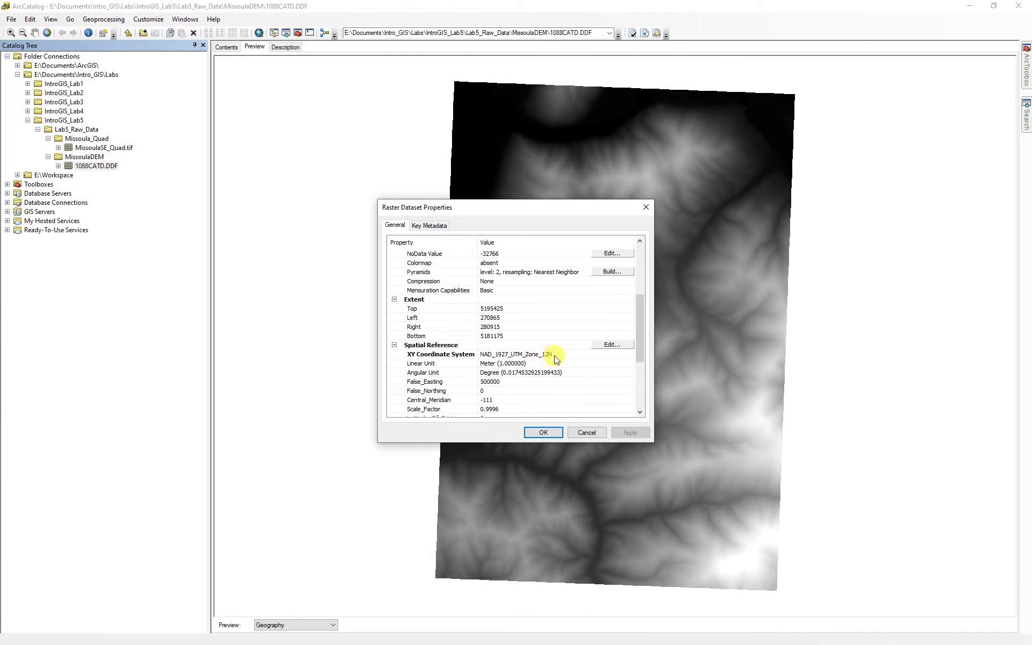
Step: Close the DEM's properties and examine the extent and spatial reference of MissoulaSE_Quad.tif in its raster dataset properties
left_click(543, 431)
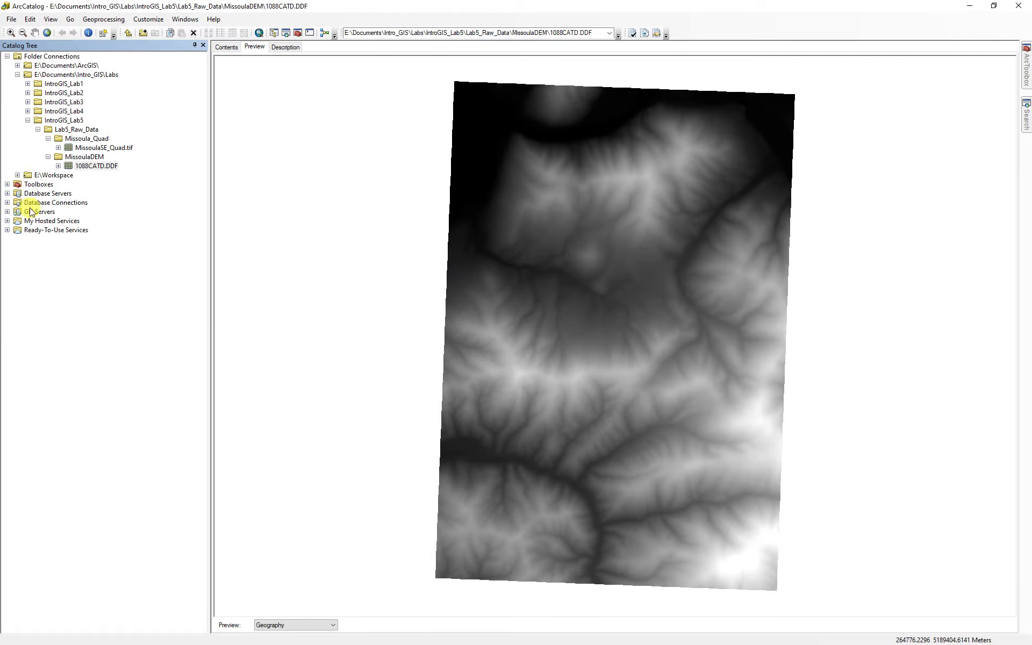
left_click(89, 147)
right_click(86, 149)
left_click(122, 282)
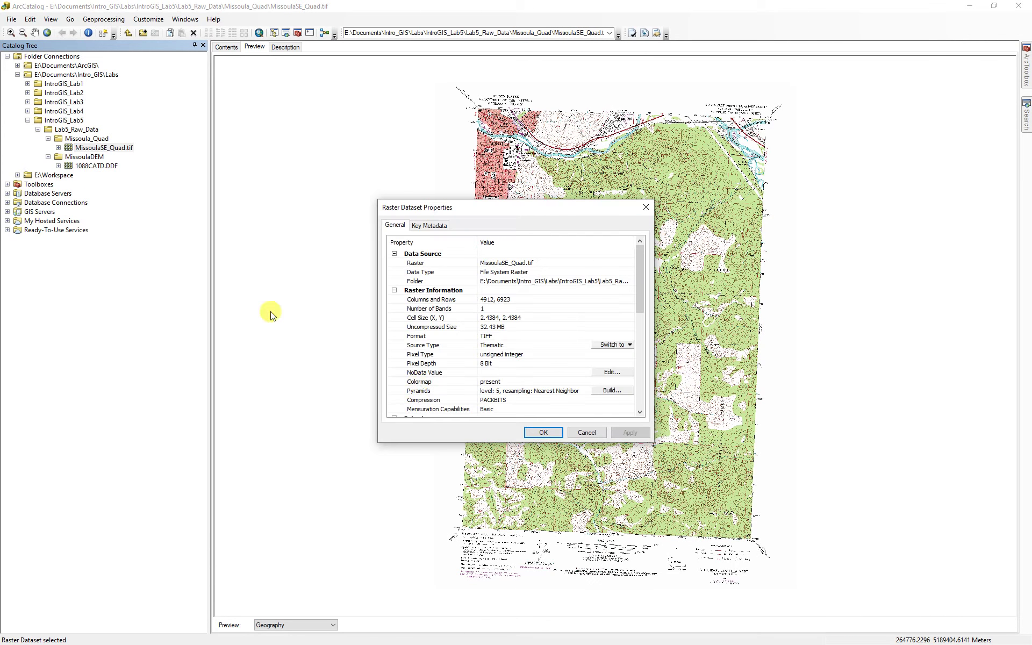
left_click_drag(642, 299, 643, 345)
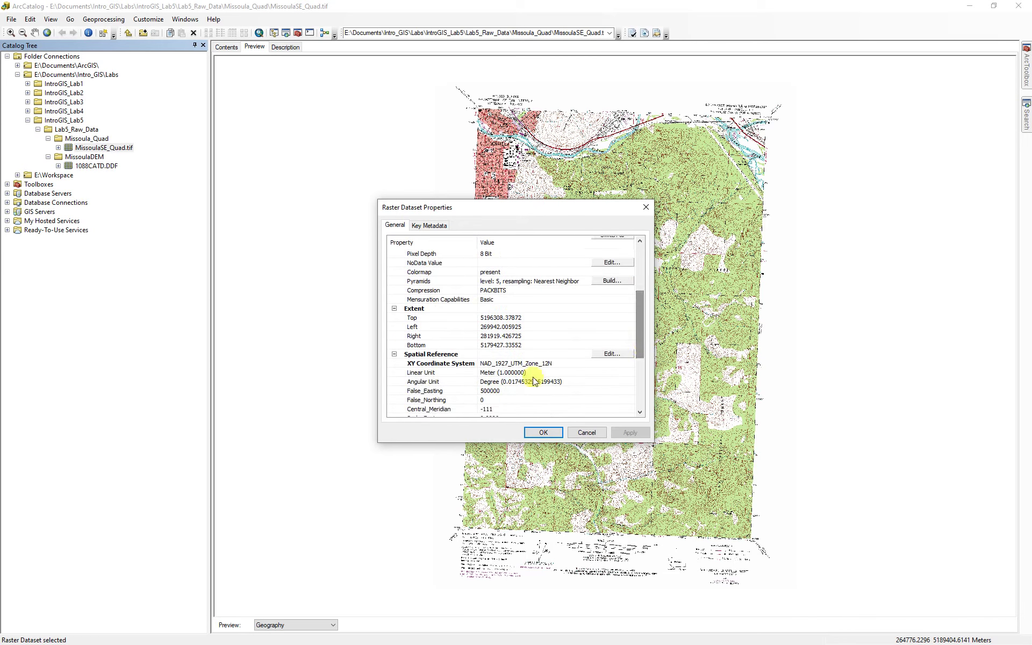
left_click(548, 433)
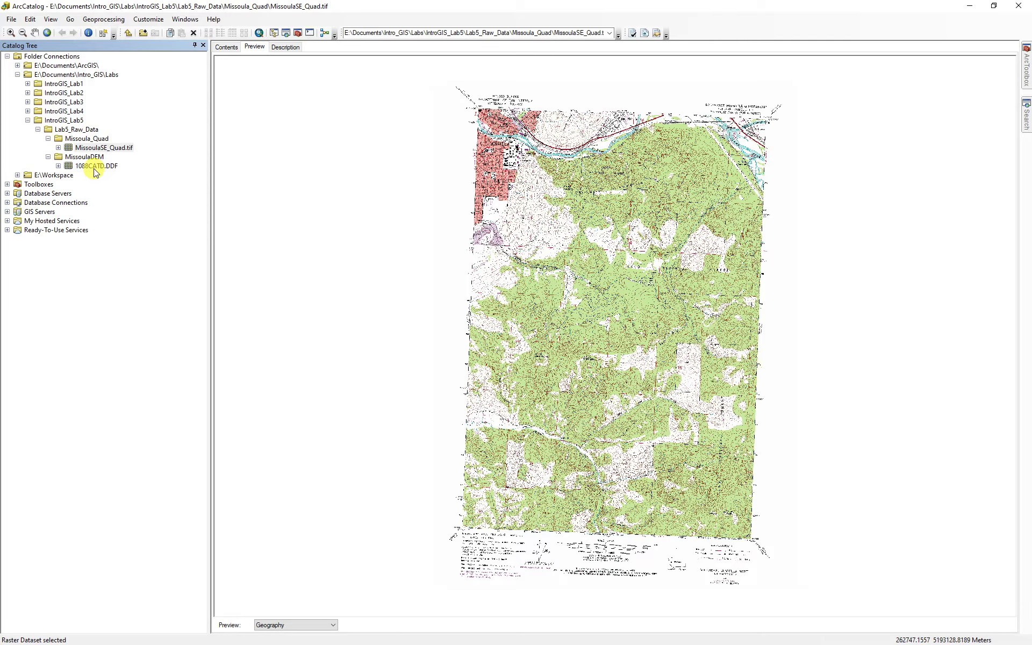
Step: Create a file geodatabase in the IntroGIS_Lab5 folder, named with the author's surname followed by _Lab5
left_click(48, 138)
left_click(48, 147)
left_click(50, 121)
right_click(51, 121)
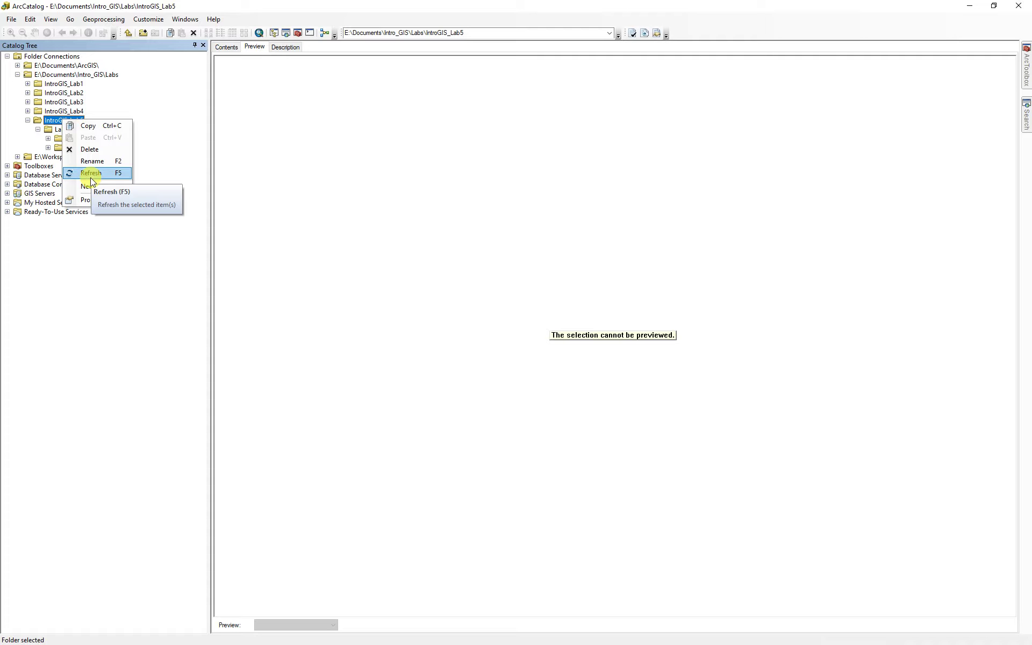
mouse_move(95, 186)
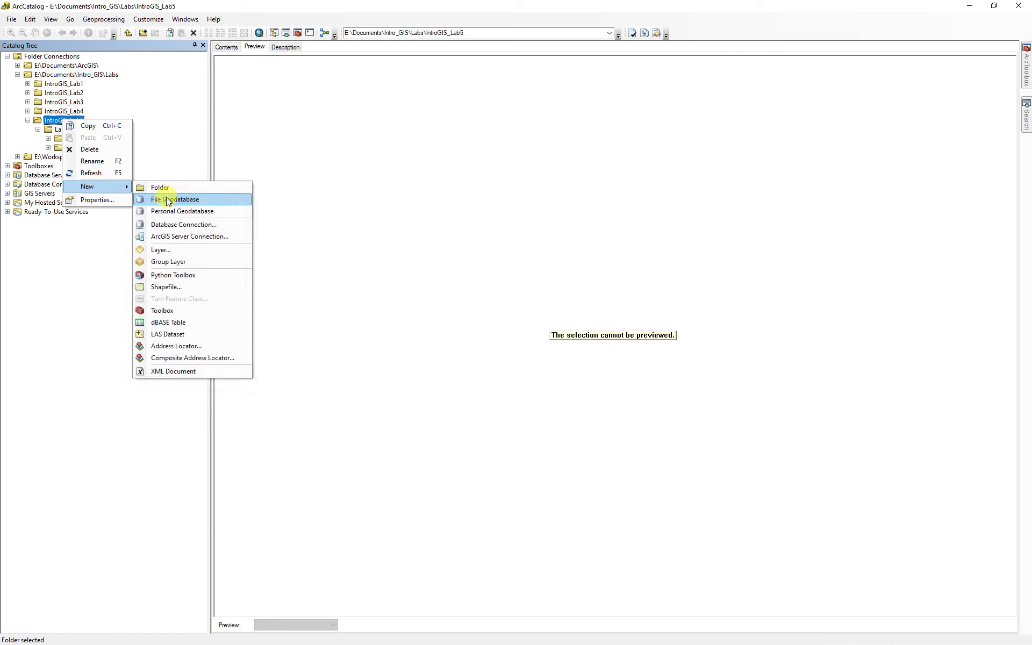
left_click(166, 199)
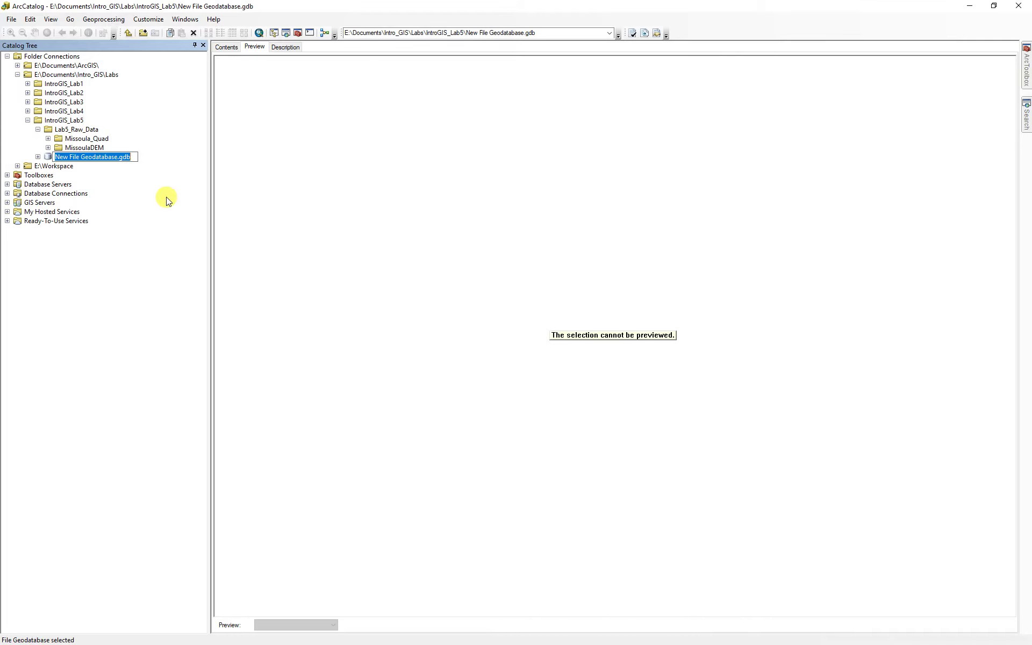
type("McManigal_Lab")
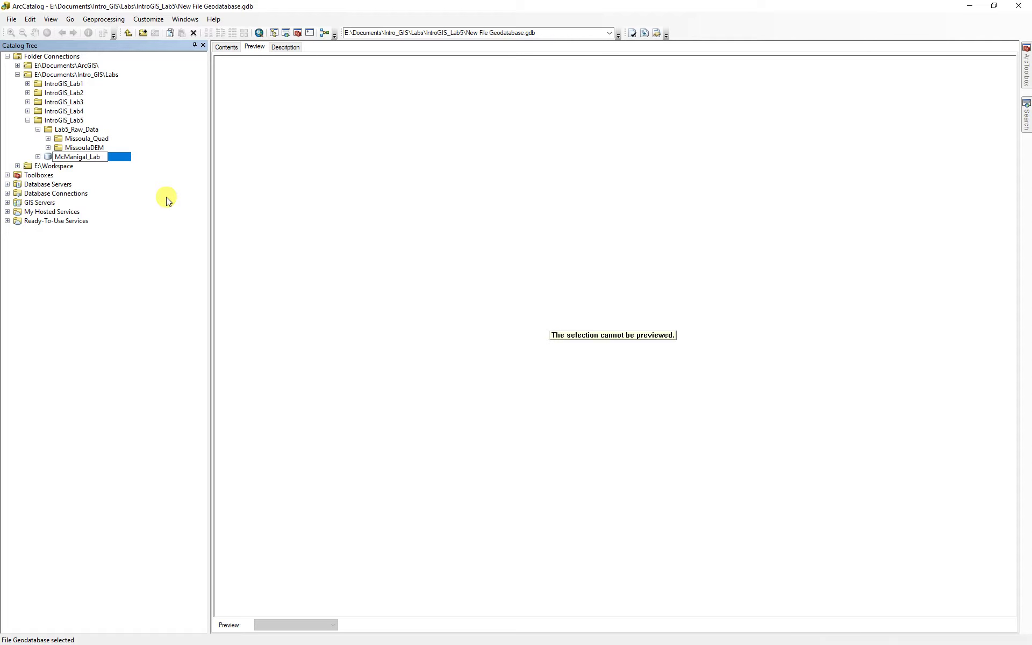
type("5")
key("Return")
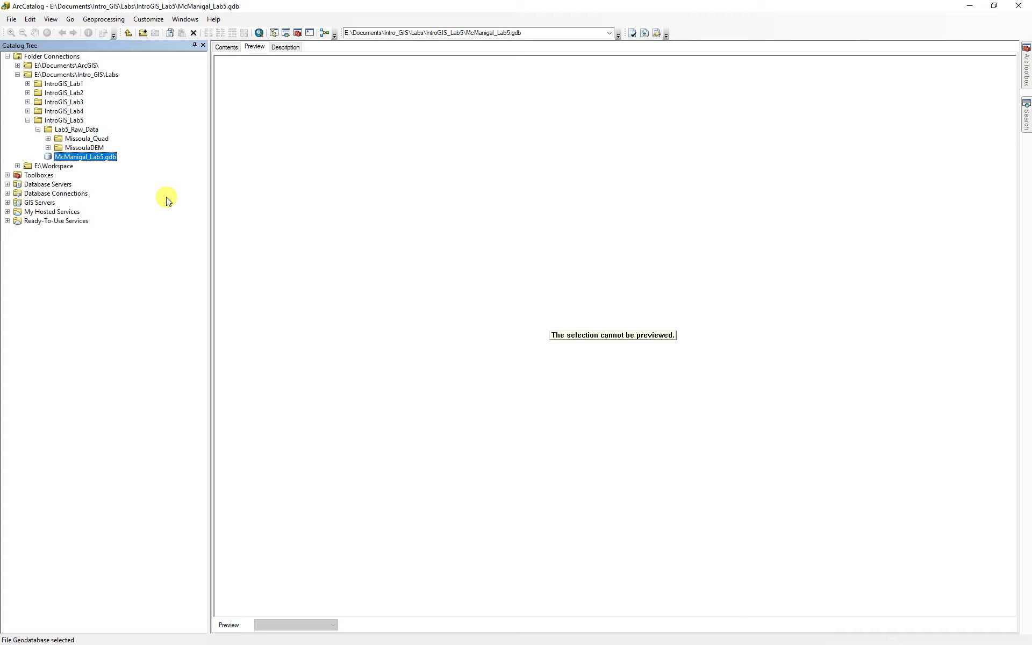
Step: Import the raster datasets MissoulaSE_Quad.tif and 1088CATD.DDF from Lab5_Raw_Data into the new Lab 5 geodatabase
right_click(81, 157)
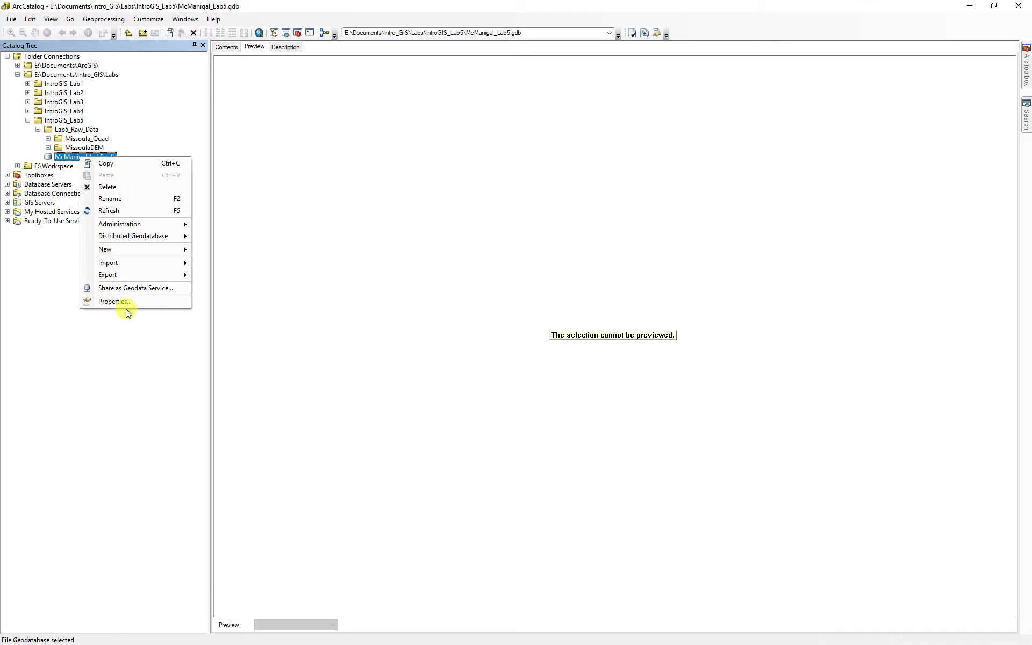
mouse_move(132, 267)
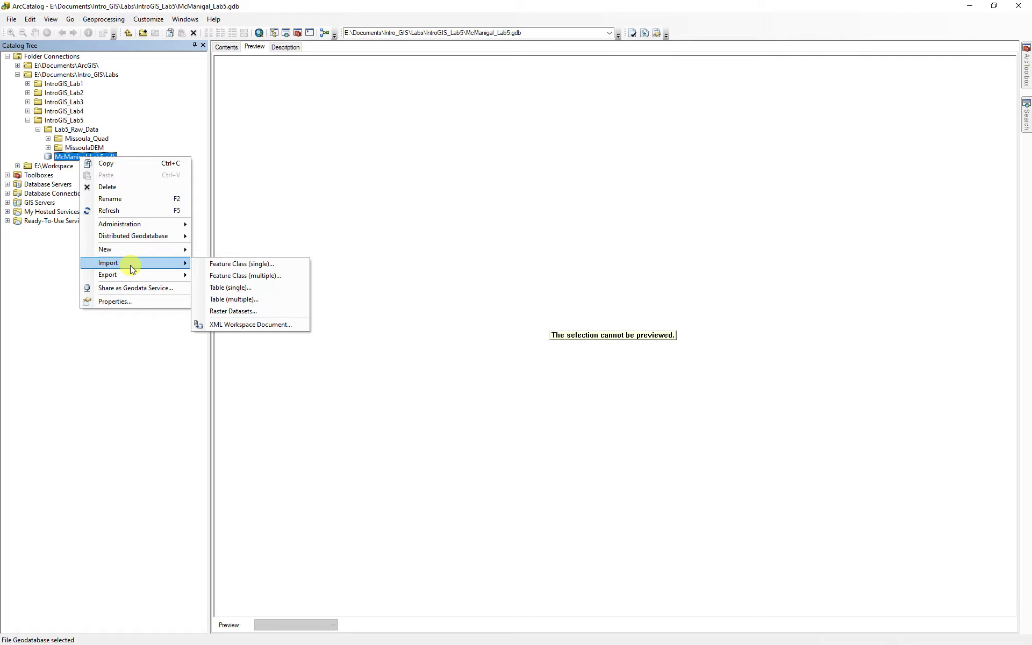
left_click(244, 312)
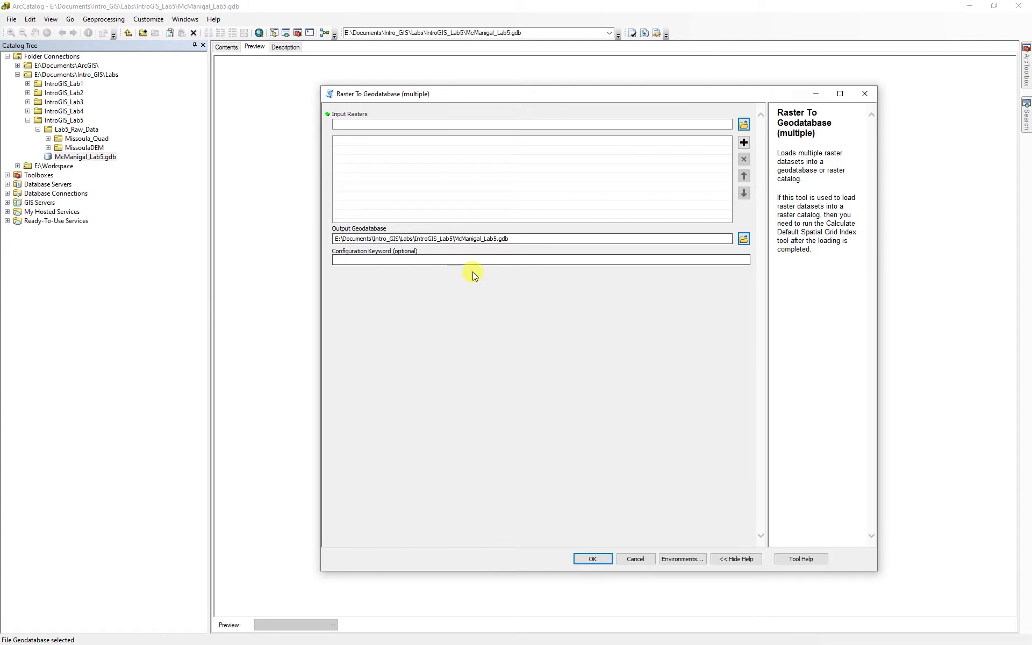
left_click(48, 138)
left_click_drag(72, 148, 391, 155)
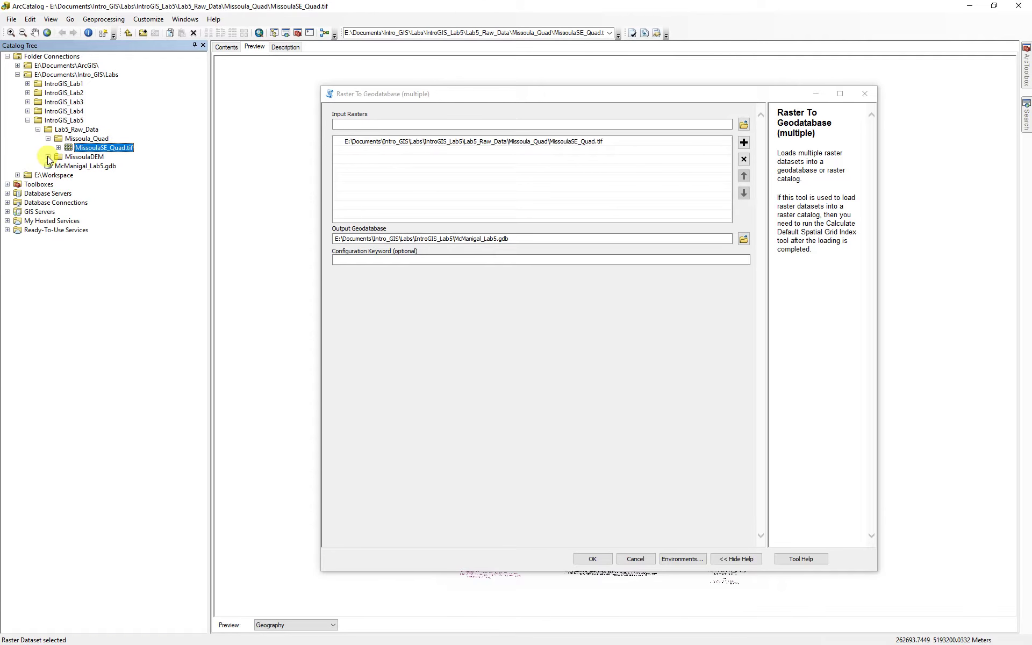
left_click(48, 157)
left_click_drag(84, 168, 425, 157)
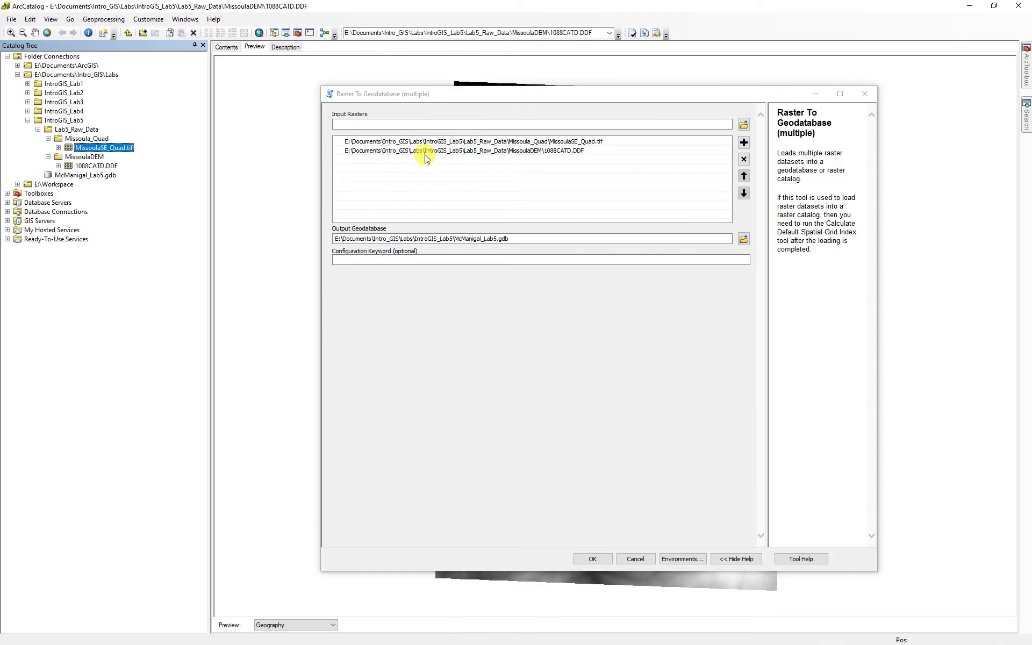
left_click(591, 558)
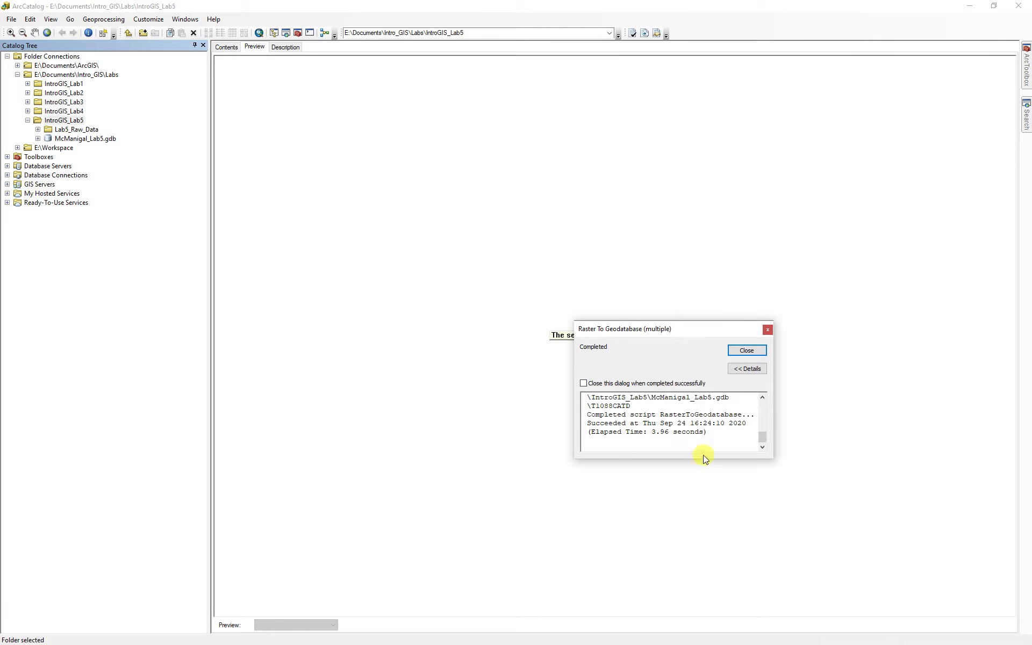
left_click(755, 353)
Step: Preview the MissoulaSE_Quad and T1088CATD rasters in the Lab 5 geodatabase, then collapse the geodatabase
left_click(38, 139)
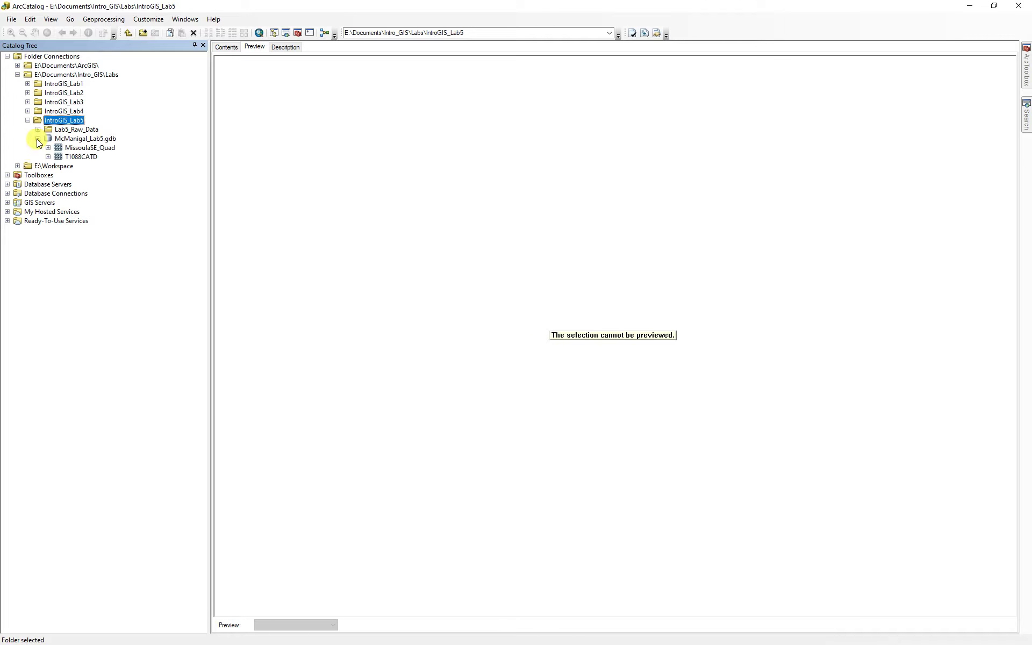
left_click(80, 148)
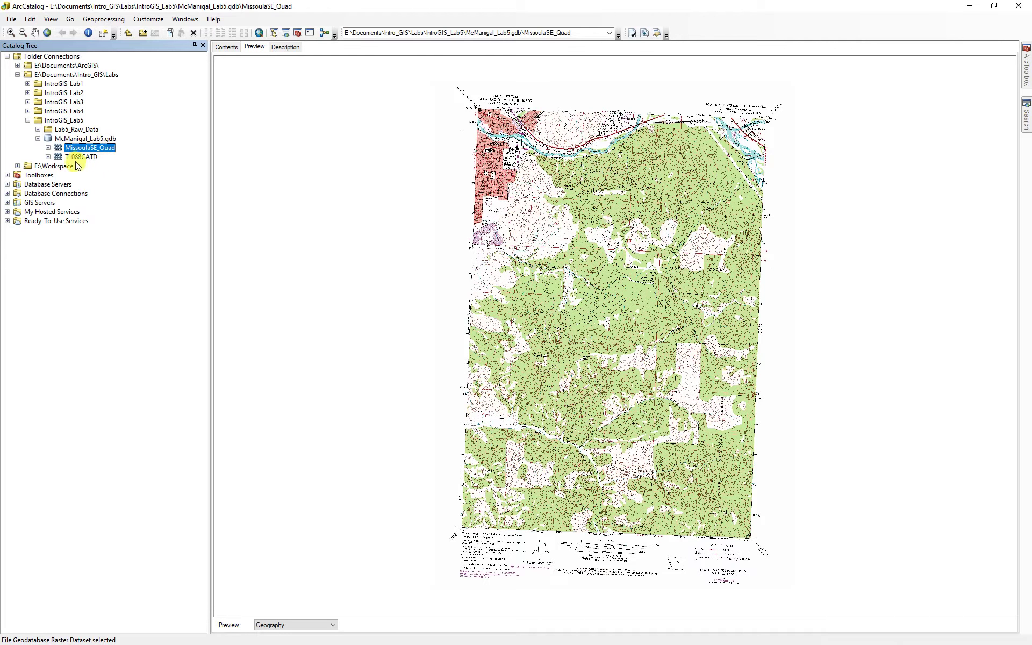
left_click(78, 157)
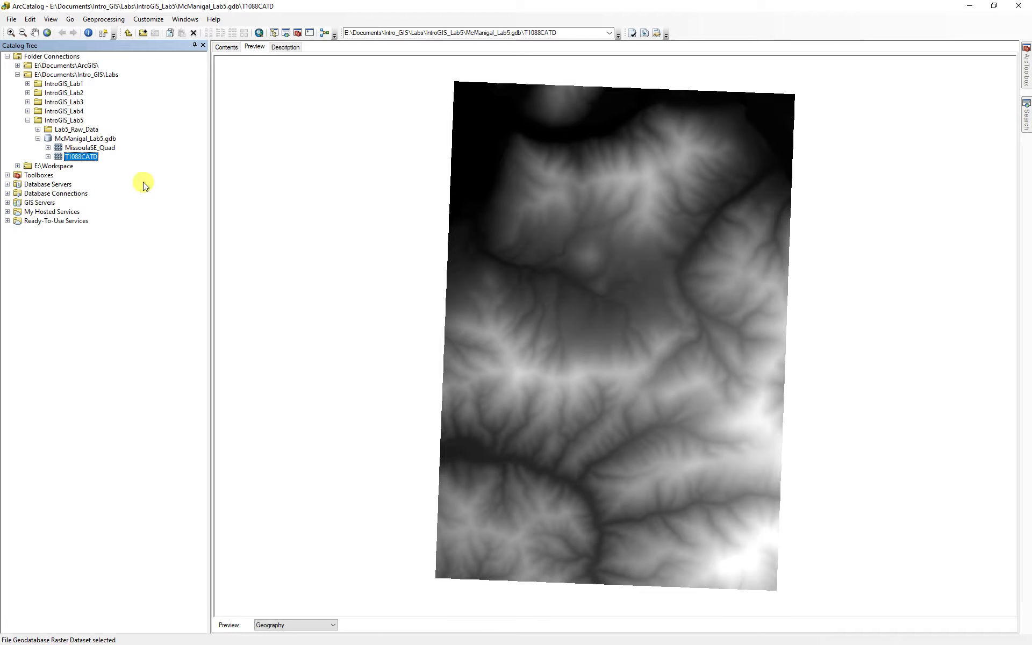
left_click(38, 139)
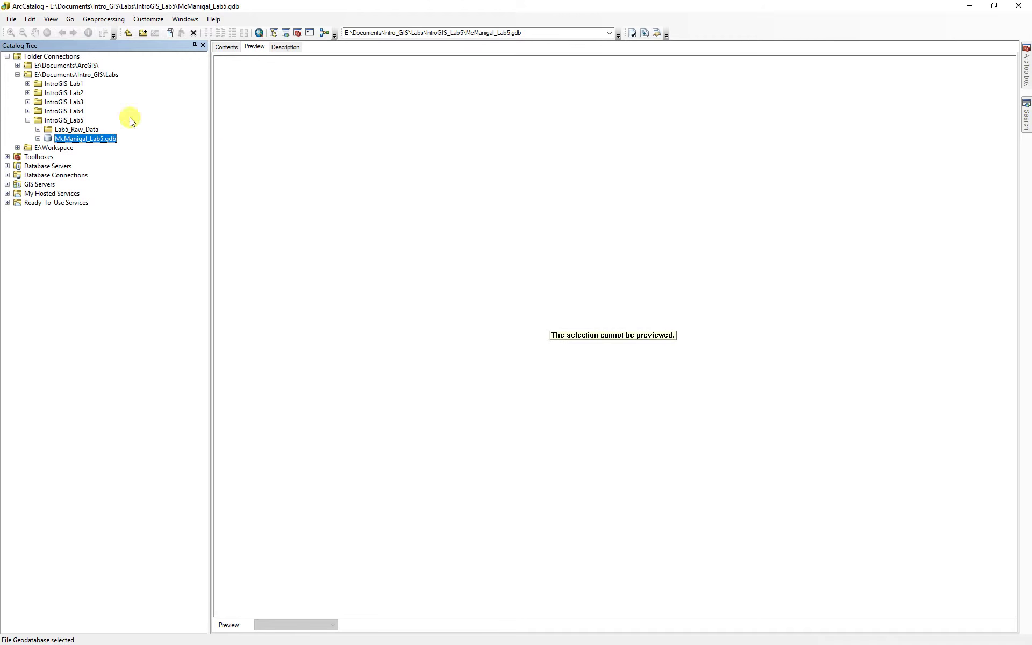
Step: Launch ArcMap and start a blank map with the Lab 5 geodatabase in IntroGIS_Lab5 as its default geodatabase
left_click(259, 33)
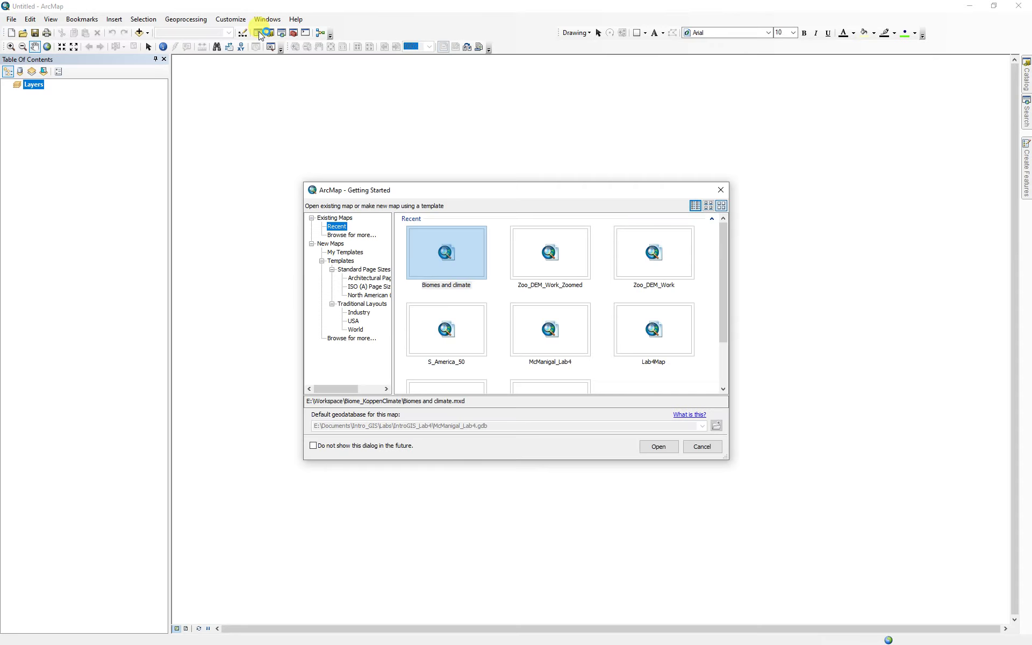
left_click(347, 252)
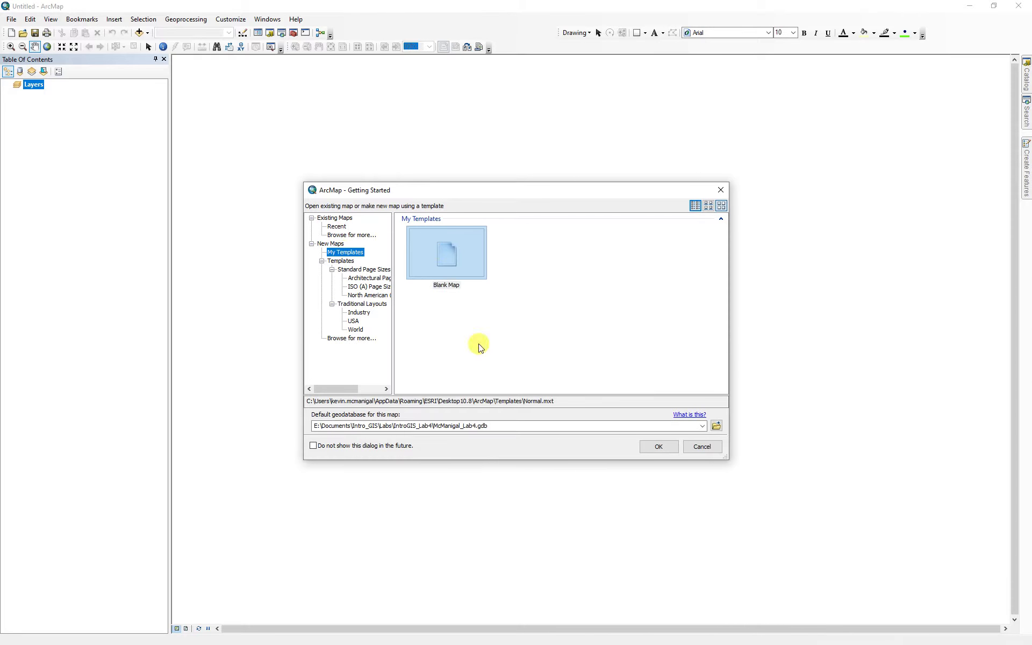
left_click(716, 426)
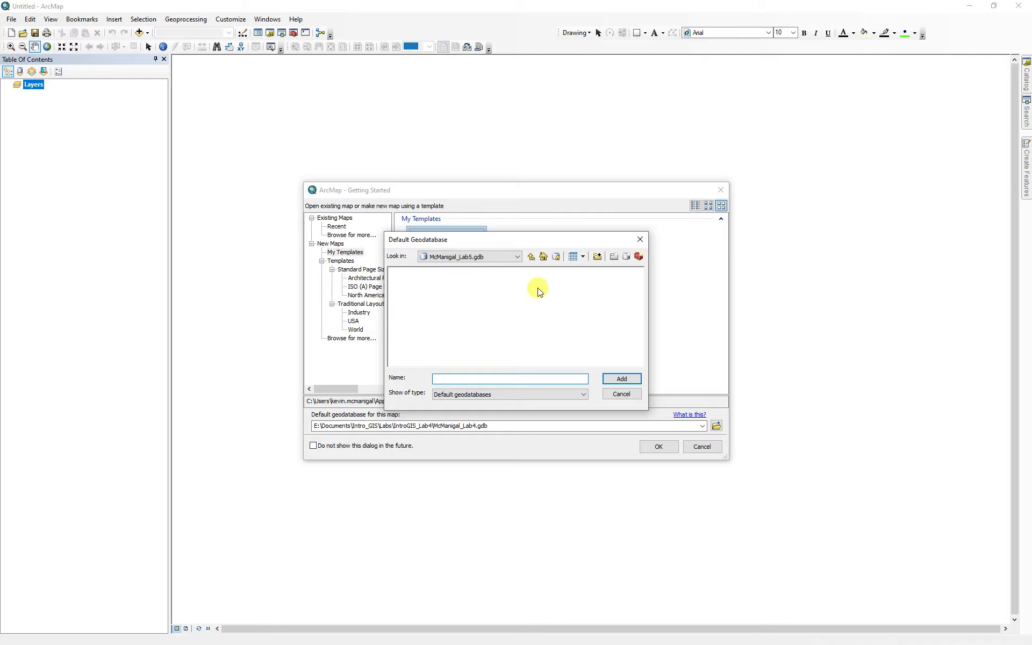
left_click(531, 257)
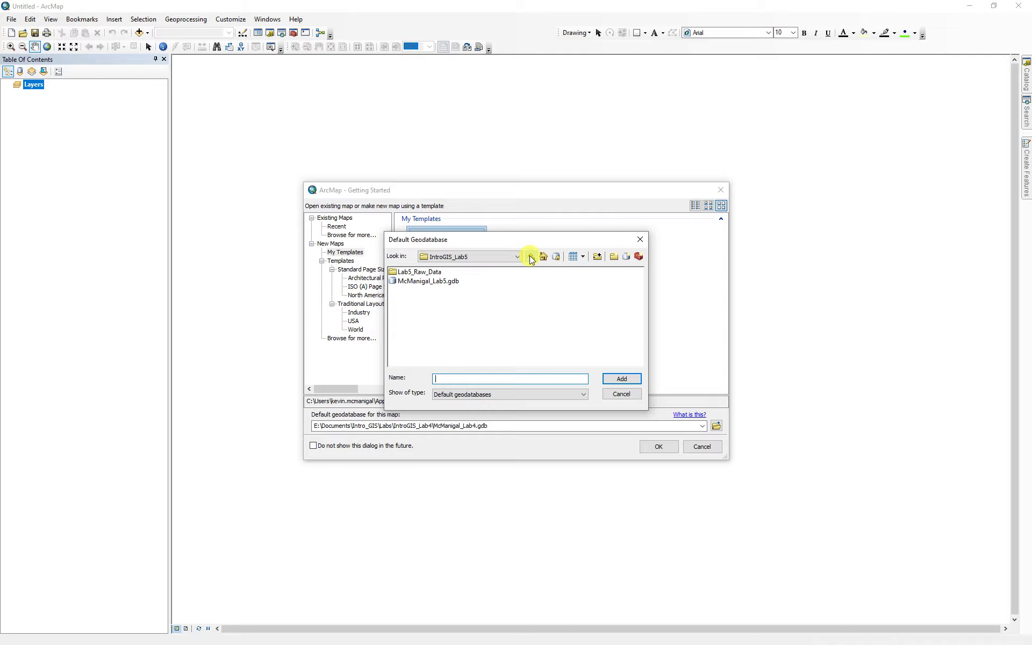
left_click(430, 281)
left_click(622, 379)
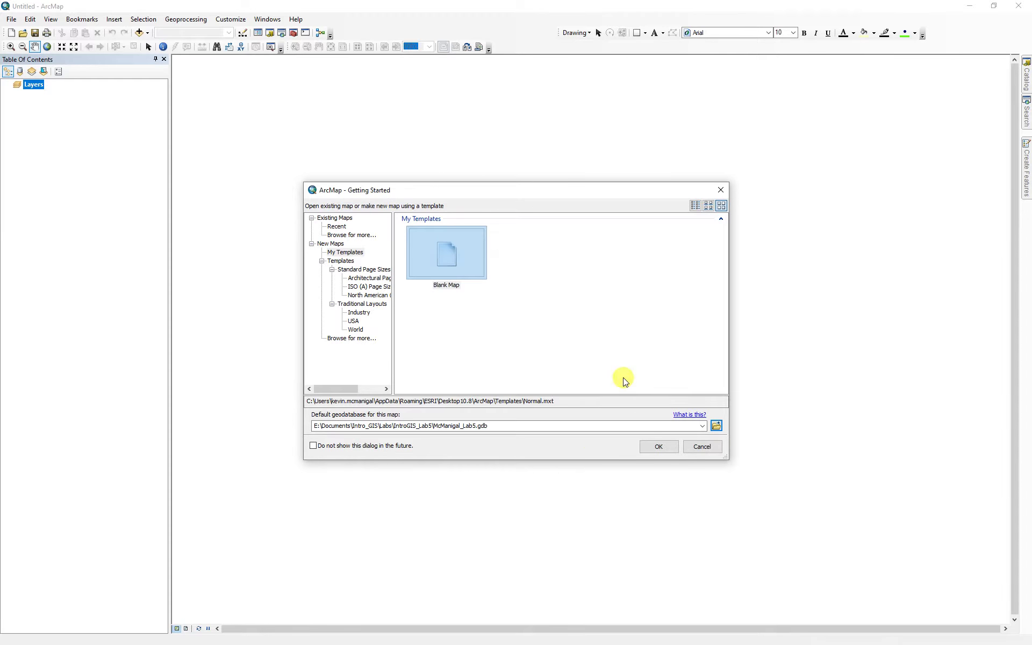
left_click(659, 447)
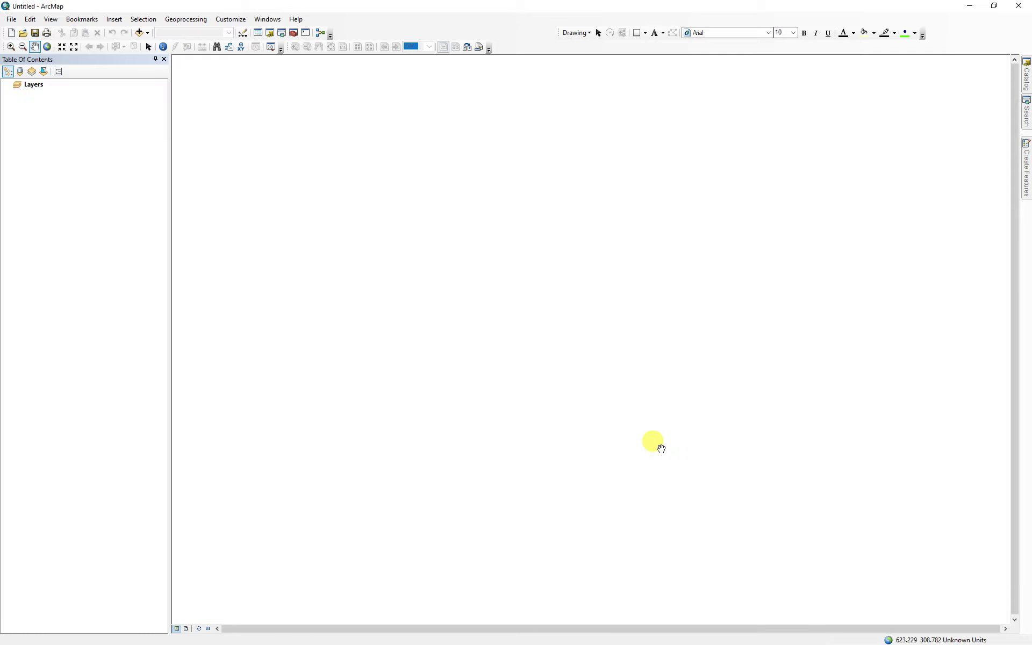
Step: Add both rasters, MissoulaSE_Quad and T1088CATD, from the Lab 5 geodatabase to the map
left_click(139, 33)
left_click(429, 282)
double_click(429, 282)
left_click_drag(461, 309, 357, 270)
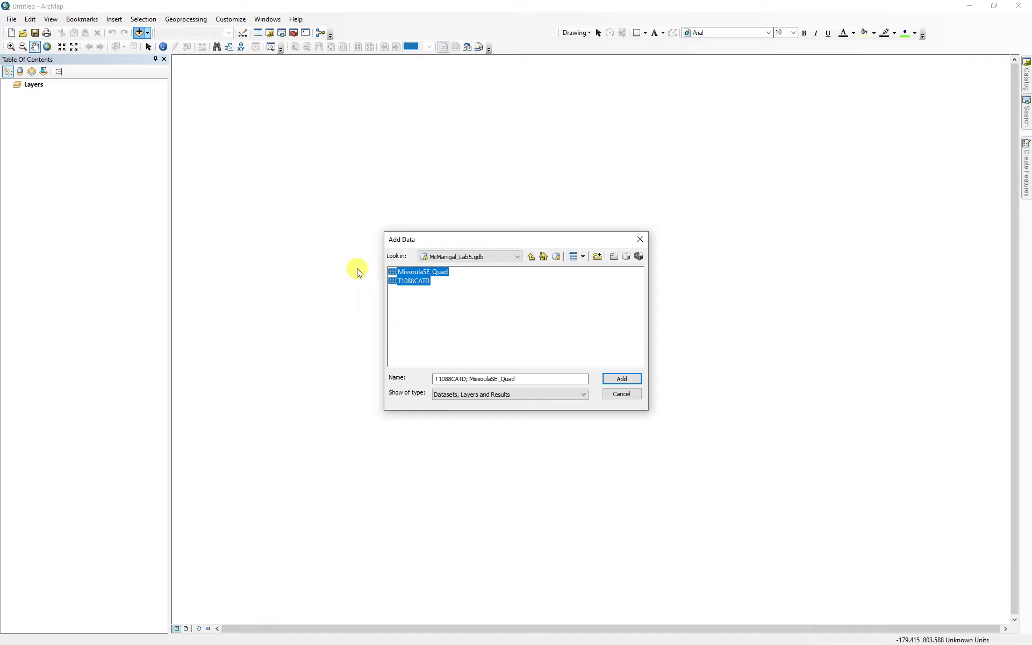
left_click(622, 378)
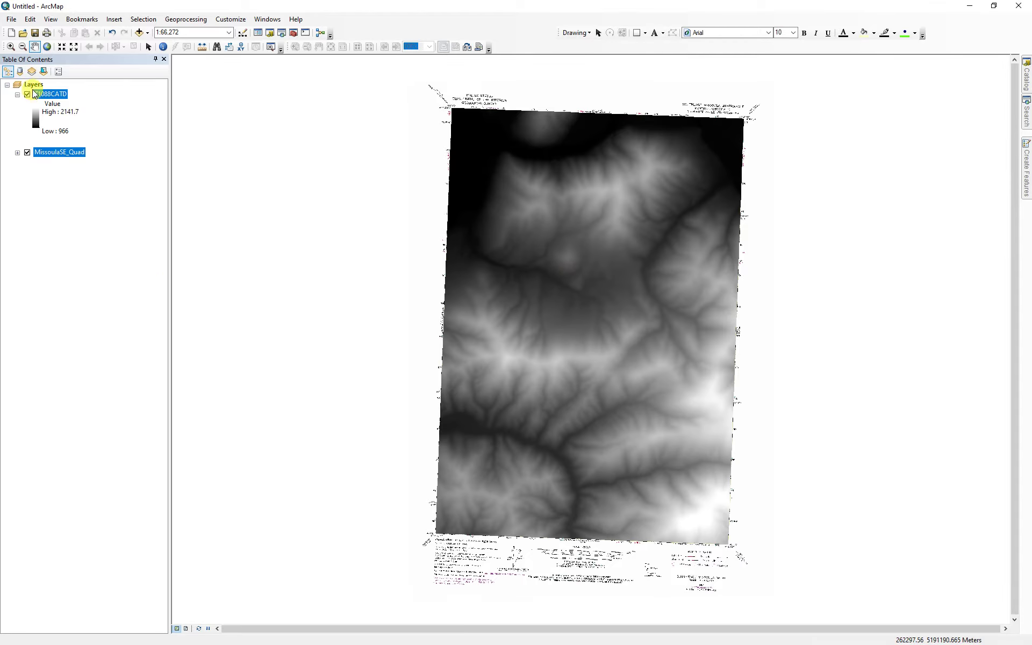
Step: Set the display resampling of the T1088CATD layer to Bilinear Interpolation (for continuous data)
double_click(54, 97)
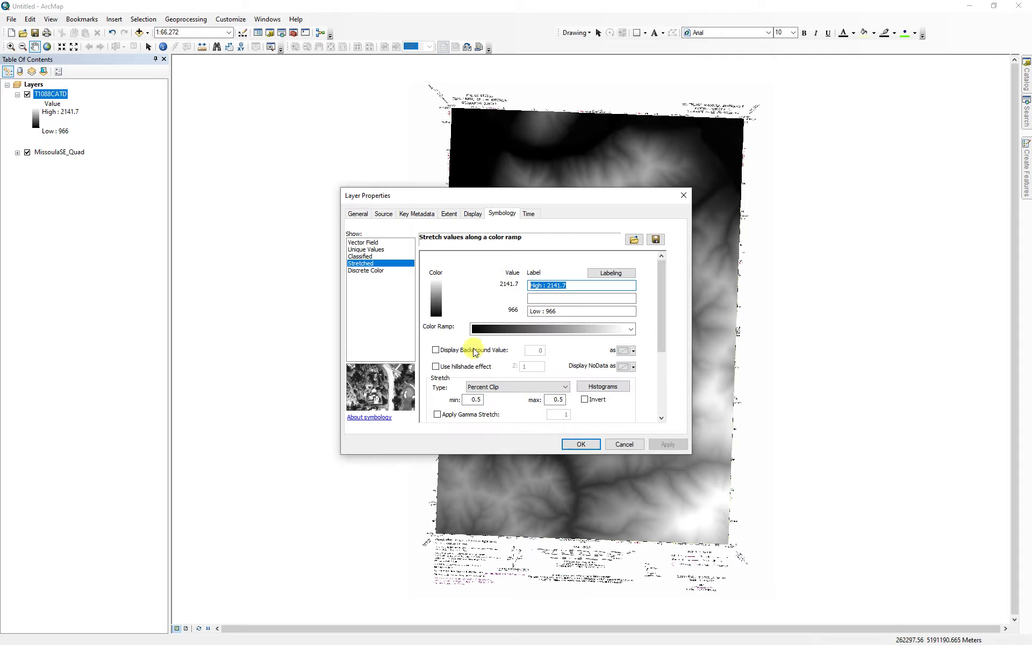
left_click(472, 214)
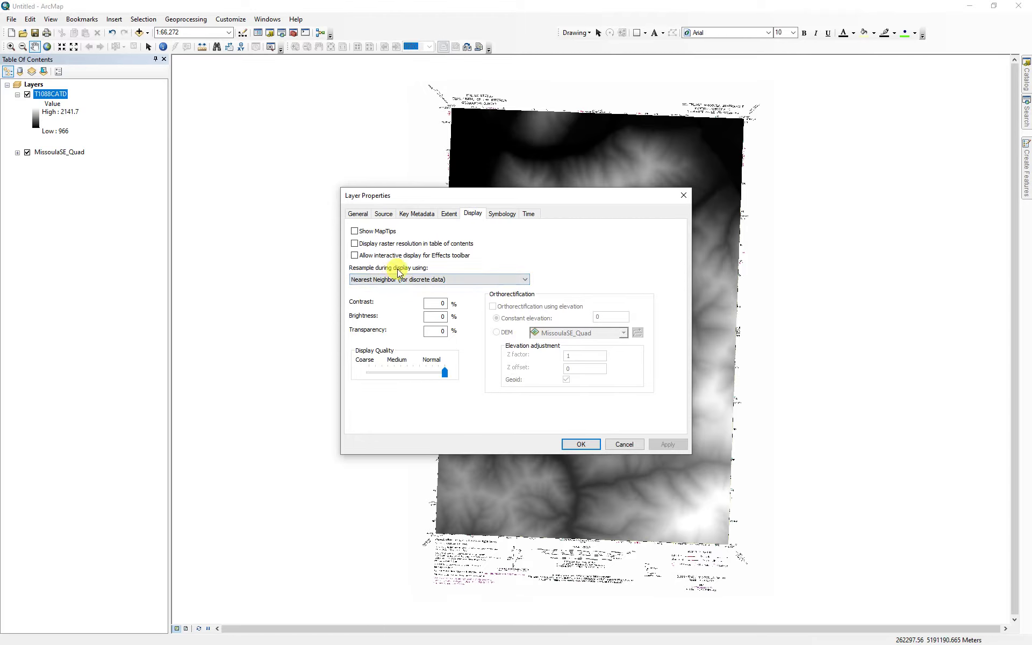
left_click(454, 279)
left_click(392, 296)
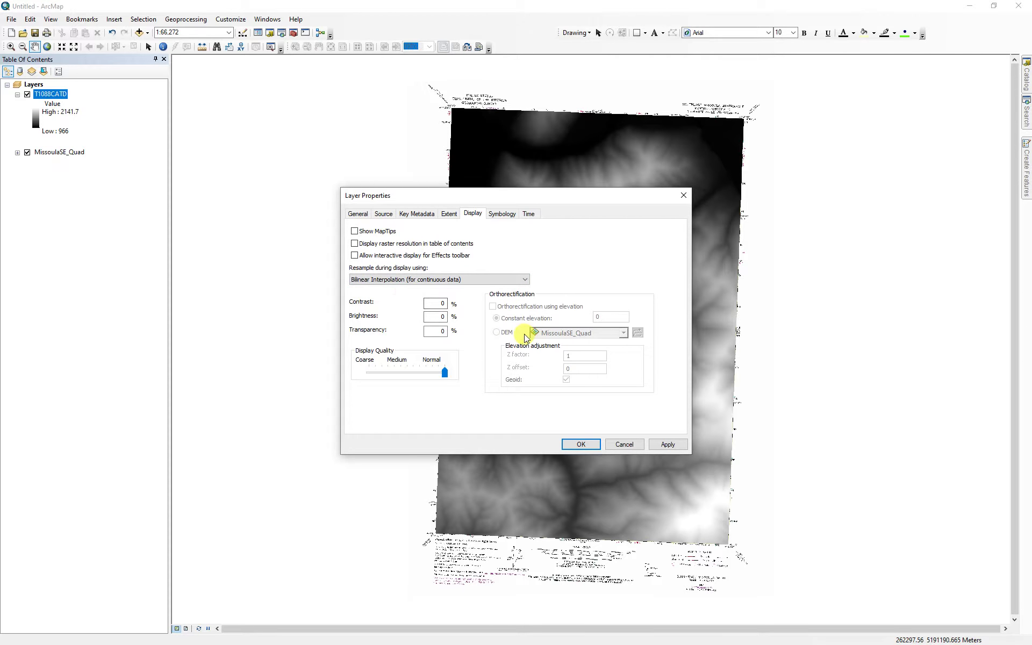
Step: Set the T1088CATD layer's stretch type to Standard Deviations with n at 2.5 and apply the layer properties
left_click(497, 215)
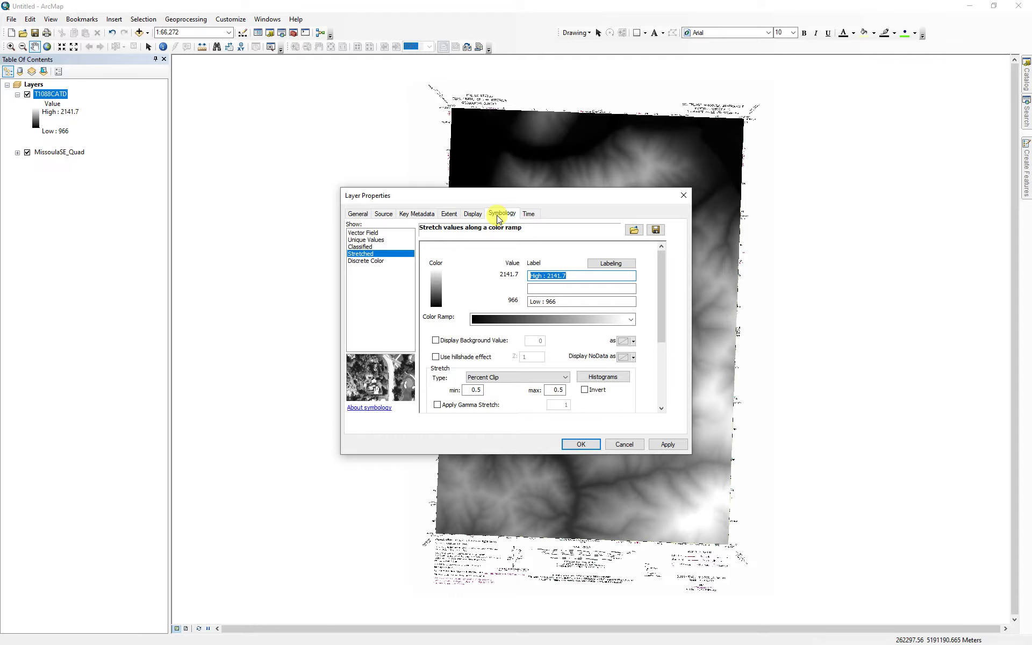
left_click(500, 379)
left_click(490, 399)
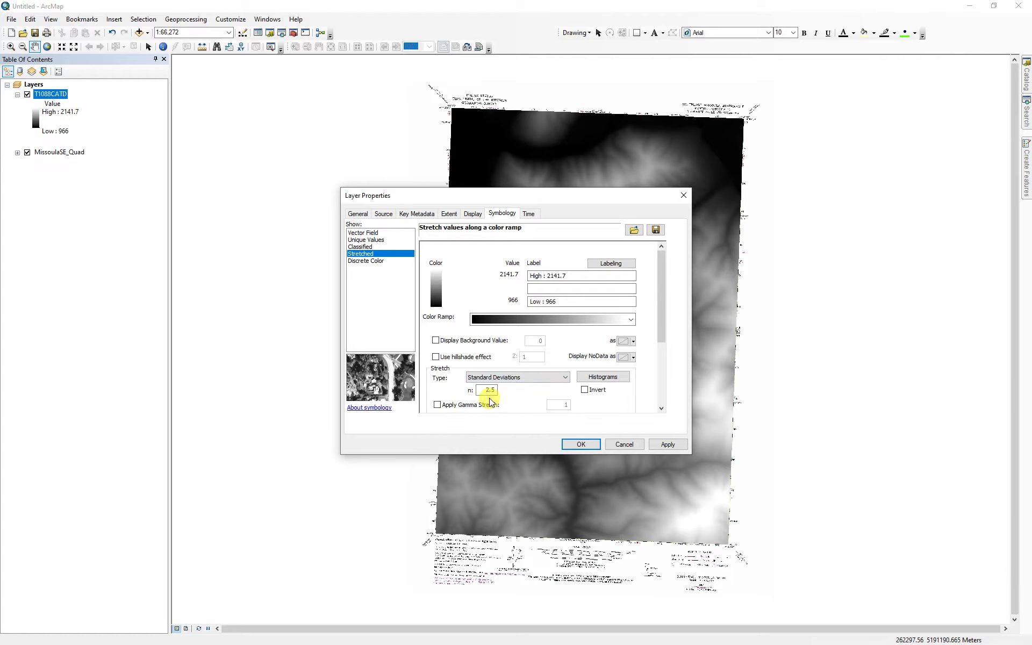
left_click_drag(523, 200, 331, 168)
left_click(475, 413)
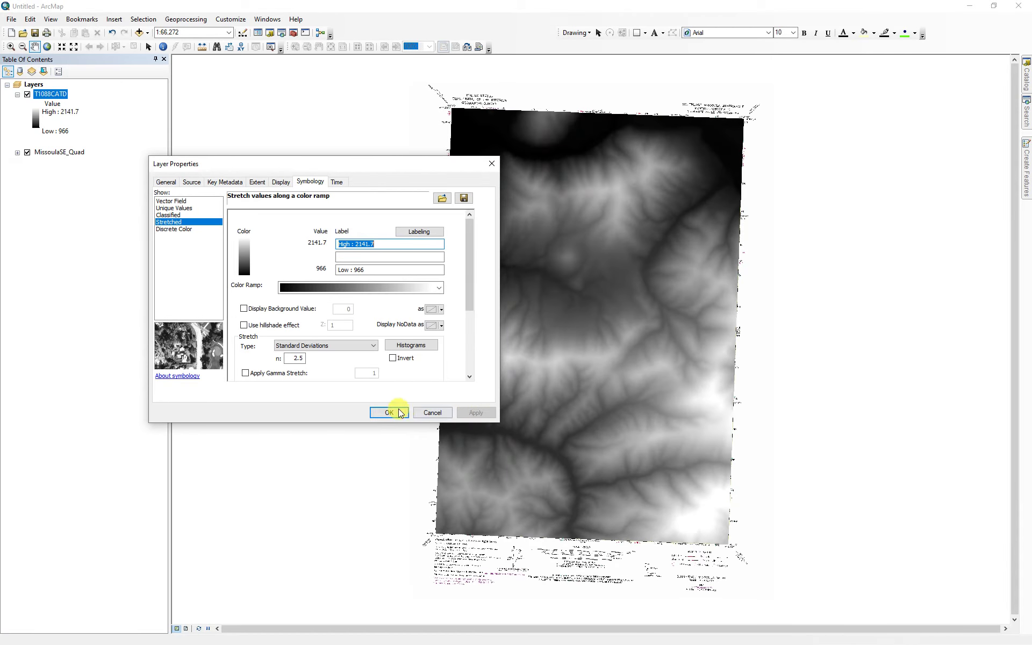
left_click(390, 412)
Step: Hide the T1088CATD layer and move it below MissoulaSE_Quad in the layer order
left_click(26, 94)
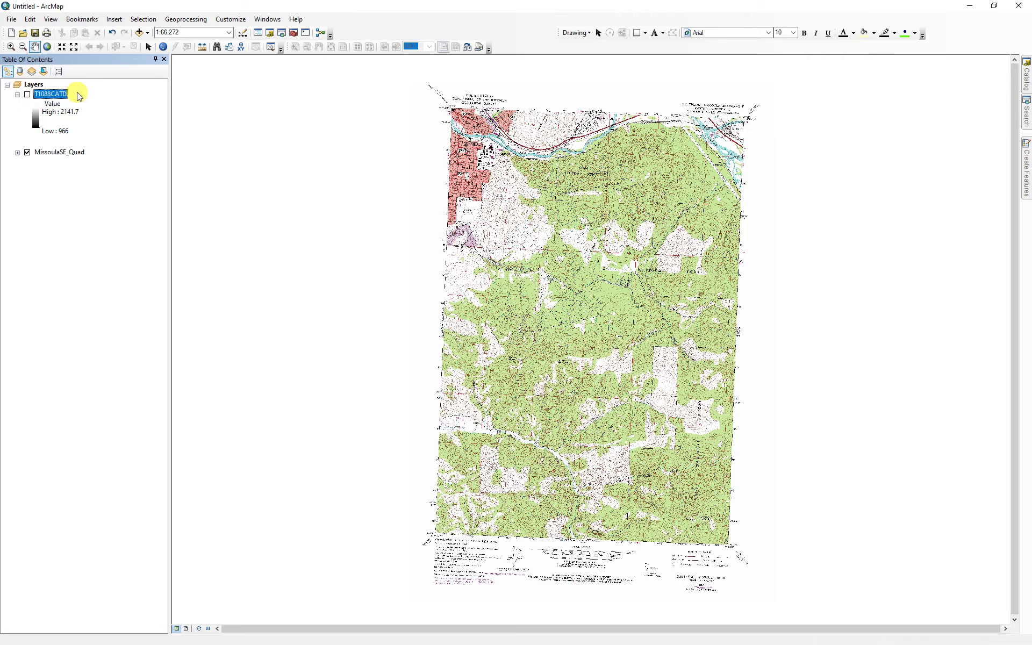
left_click_drag(57, 95, 65, 165)
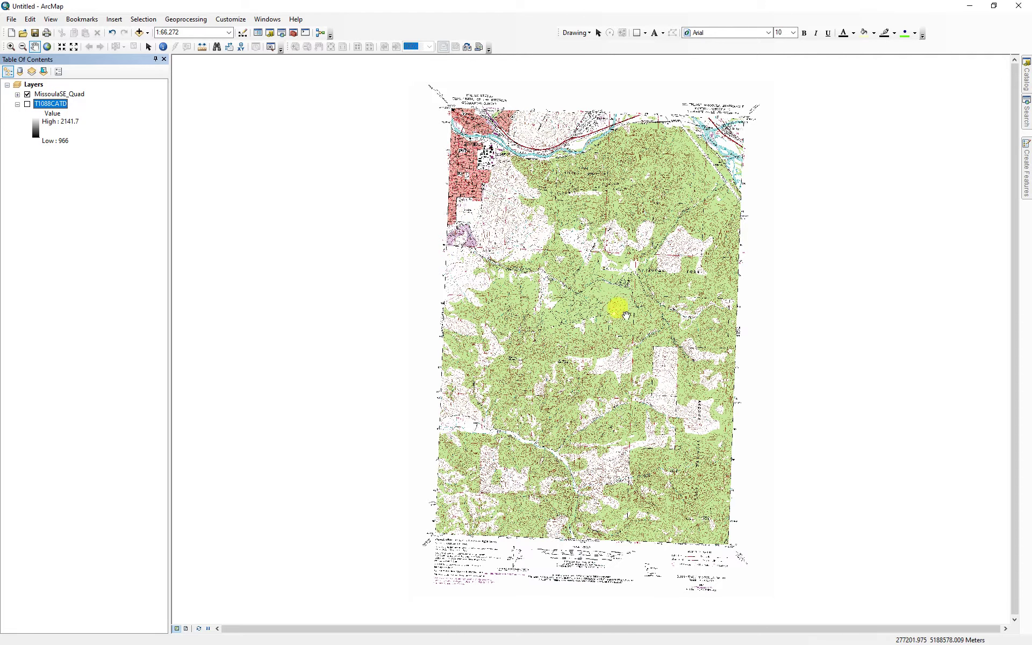
Step: Set the display resampling of the MissoulaSE_Quad layer to Bilinear Interpolation (for continuous data) and apply it
scroll(510, 194, "down", 1)
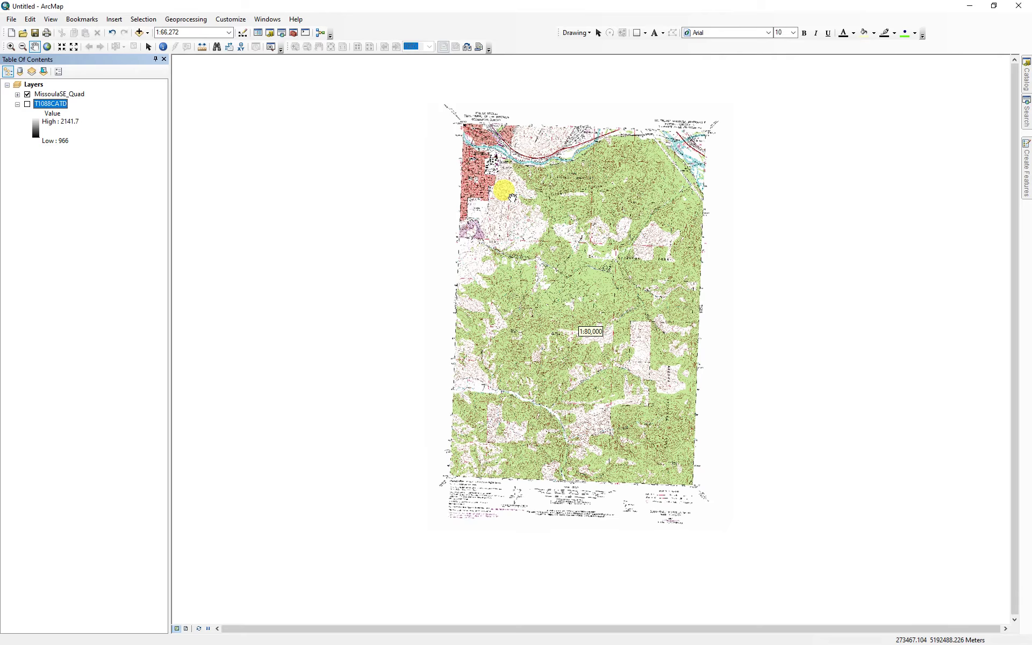
scroll(512, 197, "up", 5)
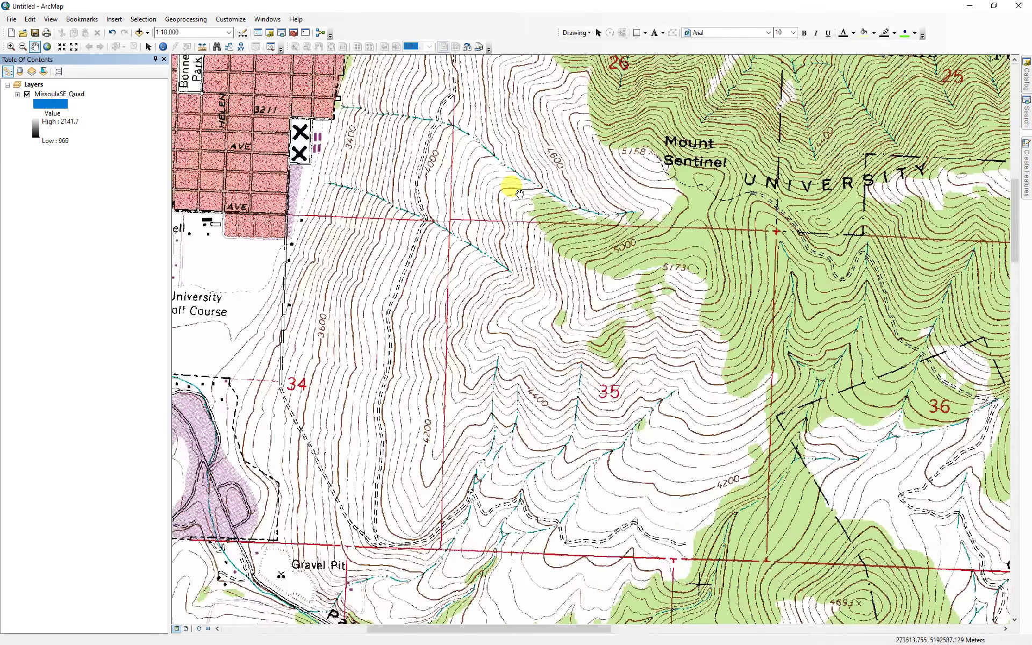
left_click_drag(440, 243, 672, 458)
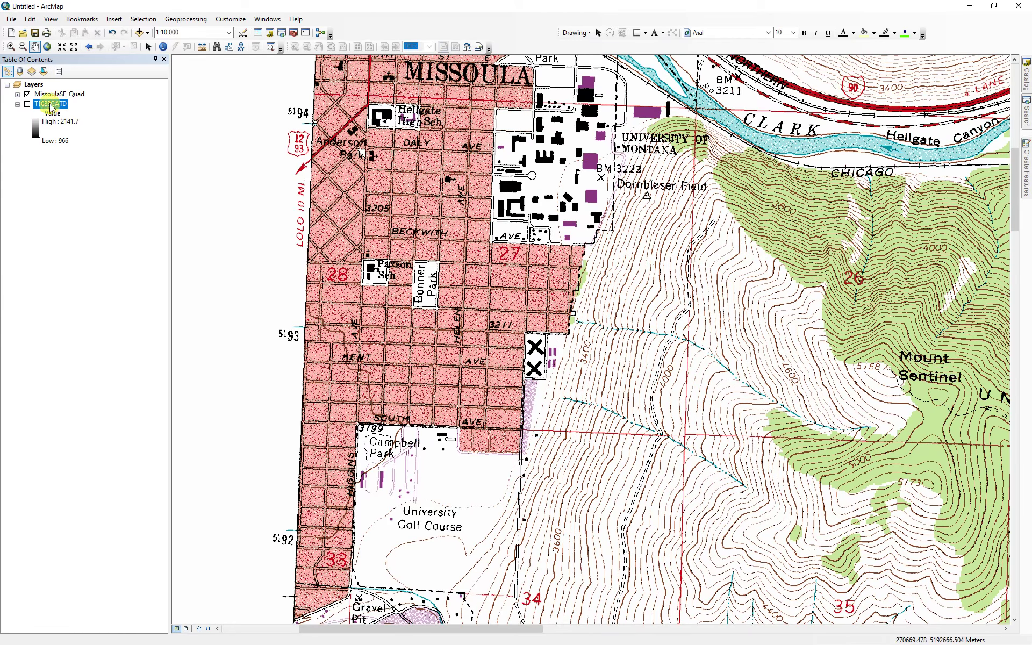
double_click(51, 103)
left_click(682, 206)
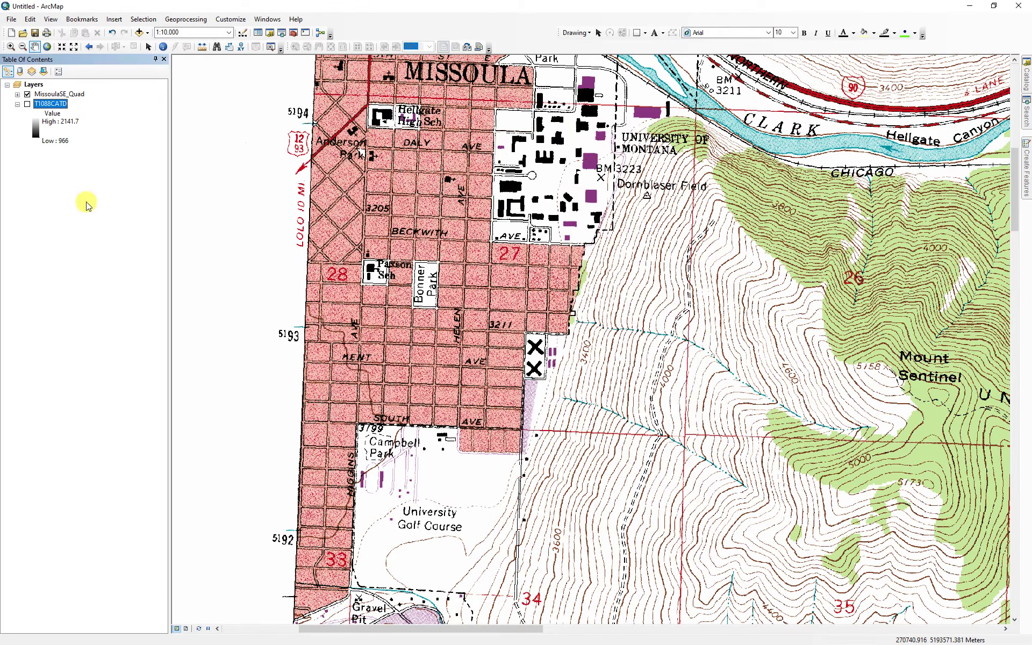
double_click(69, 91)
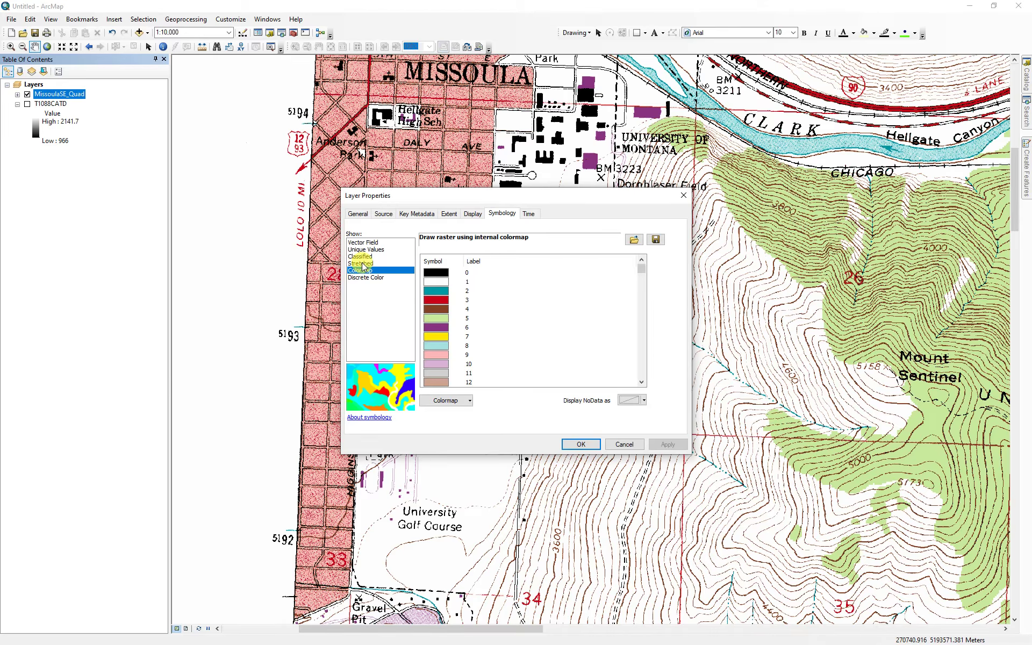
left_click(472, 215)
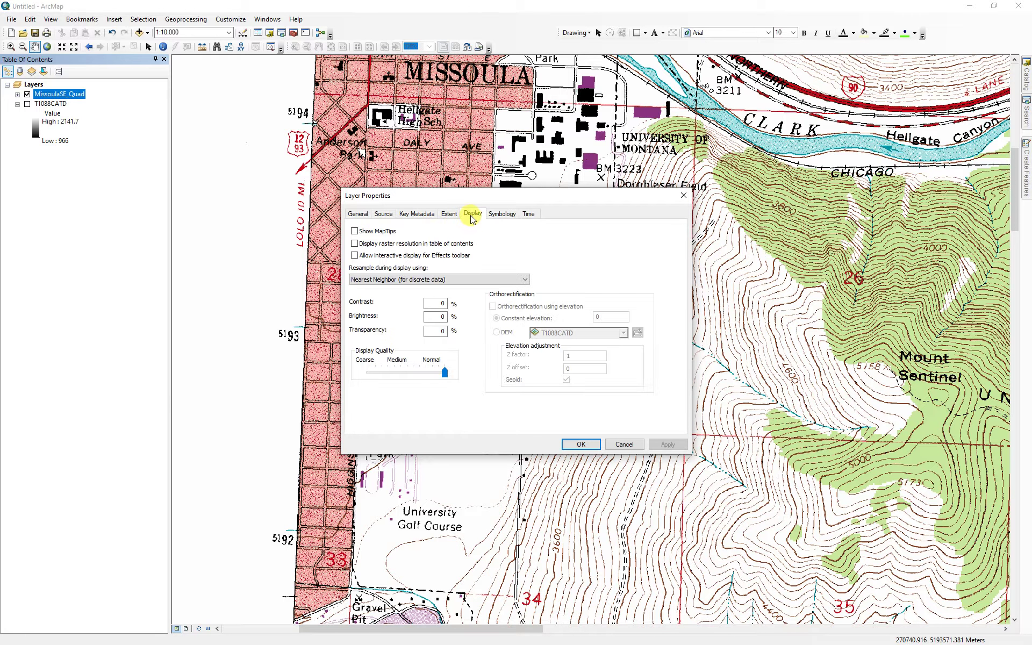
left_click(455, 279)
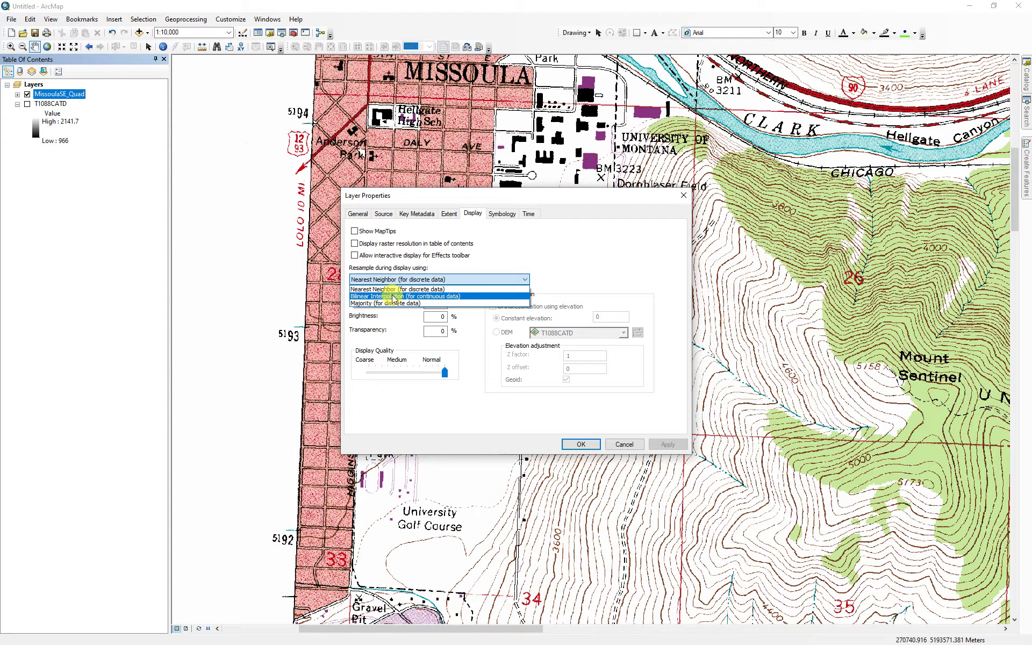
left_click(393, 297)
left_click_drag(520, 197, 183, 202)
left_click(334, 452)
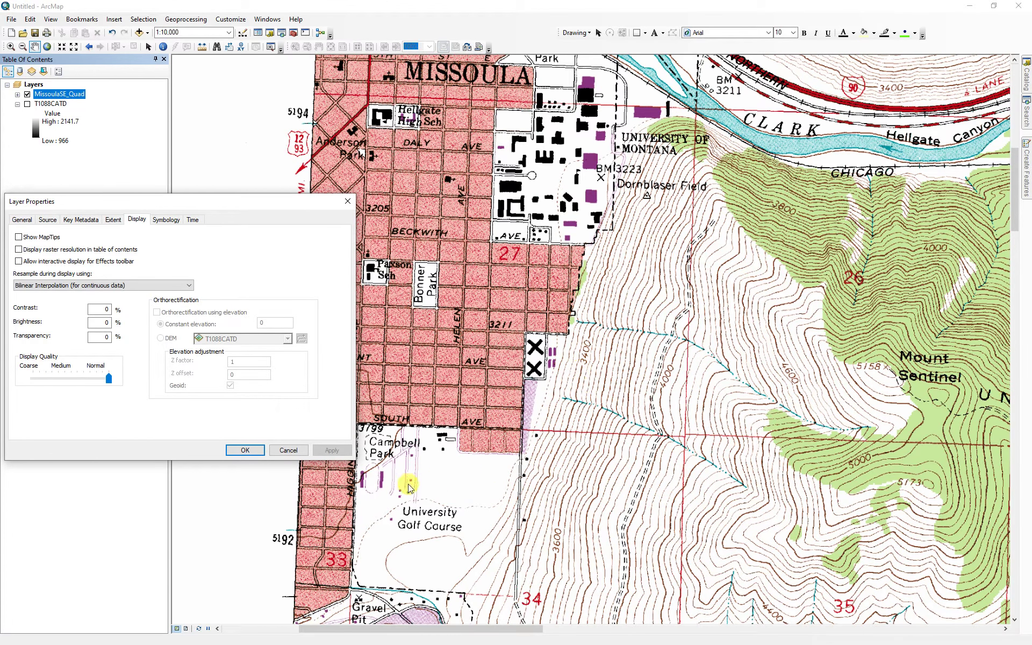
left_click(281, 450)
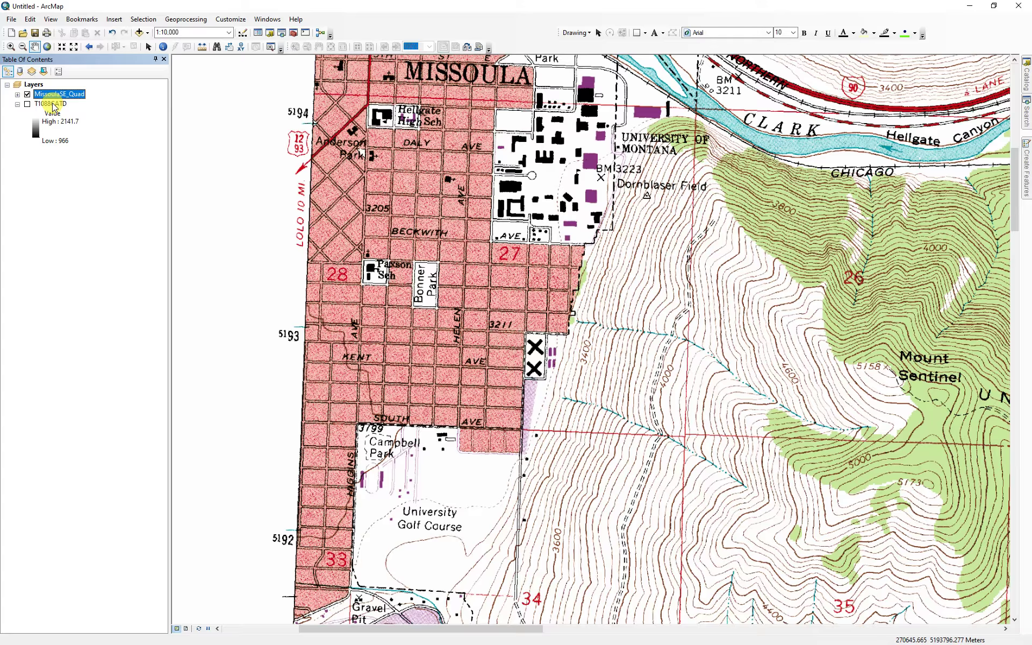
Step: Copy the data frame's NAD 1927 UTM Zone 12N coordinate system for modification and set its Central_Meridian to -114
left_click(53, 104)
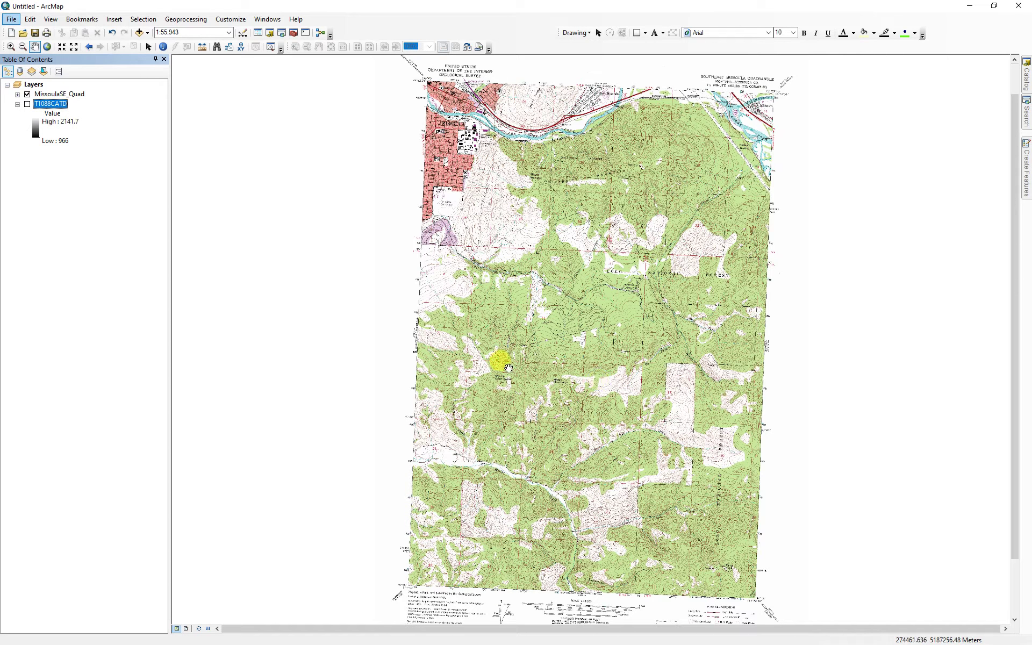
double_click(37, 86)
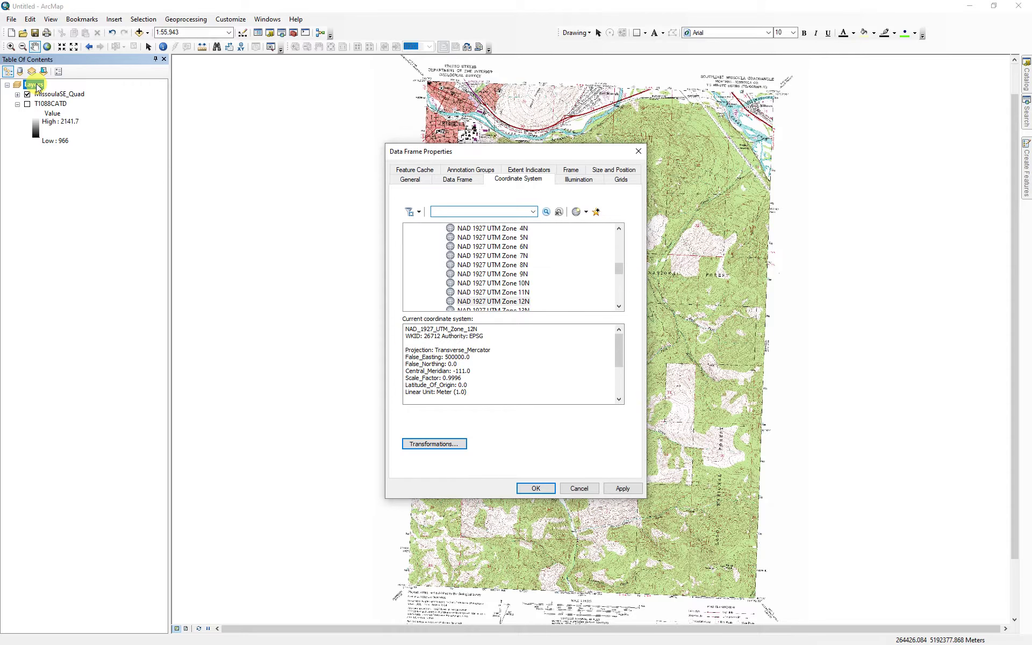
left_click(493, 303)
right_click(490, 303)
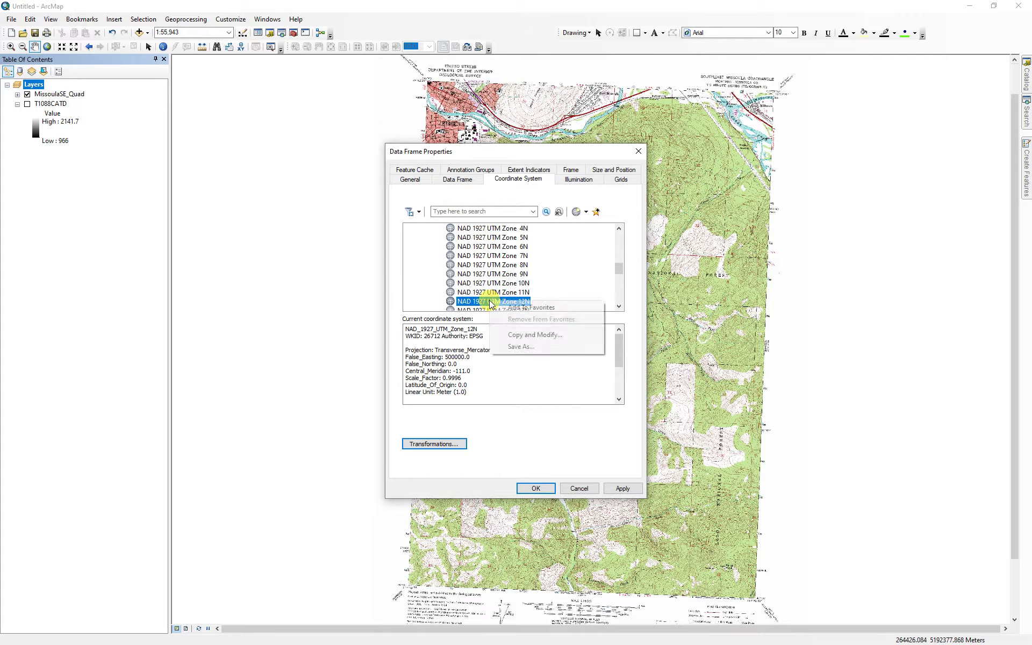
left_click(520, 335)
left_click(519, 284)
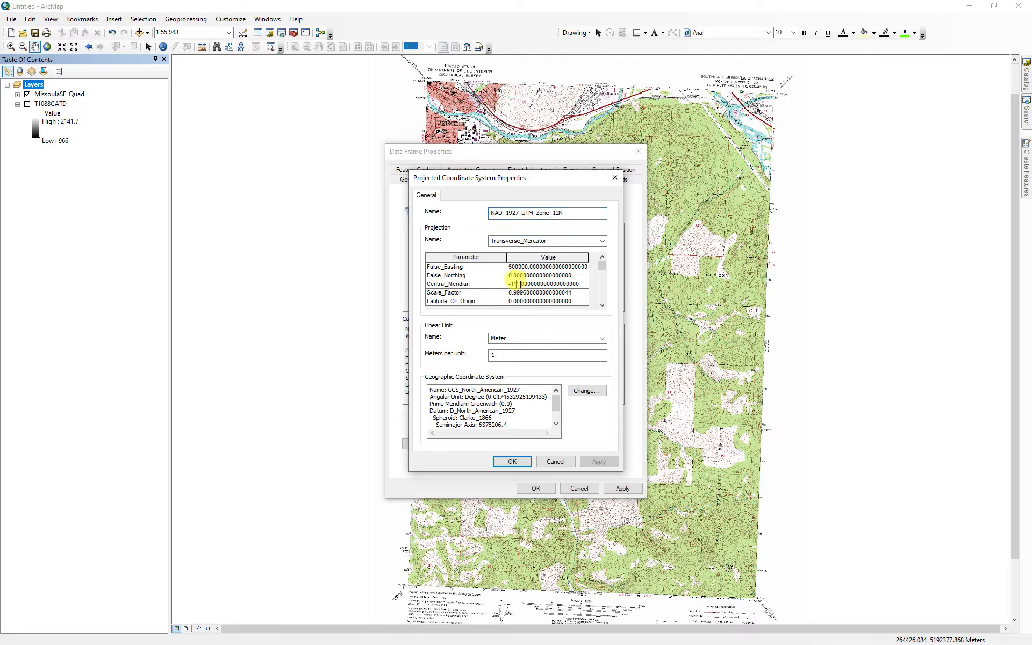
key("BackSpace")
type("4")
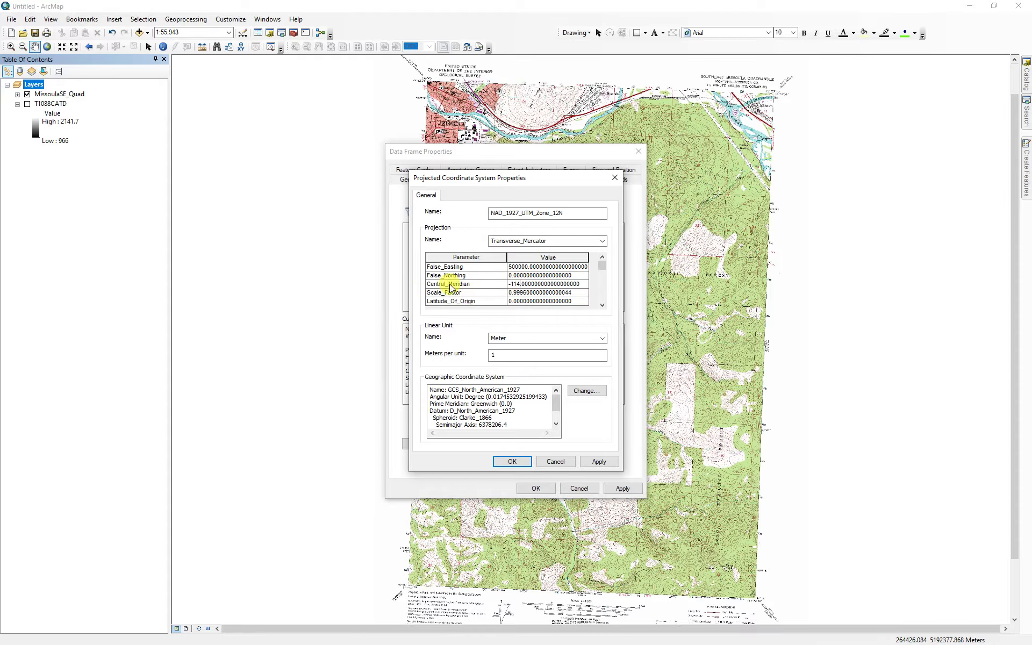
Step: Name the modified coordinate system NAD_1927_UTM_Zone_12N_Mod and apply it to the data frame
left_click(568, 214)
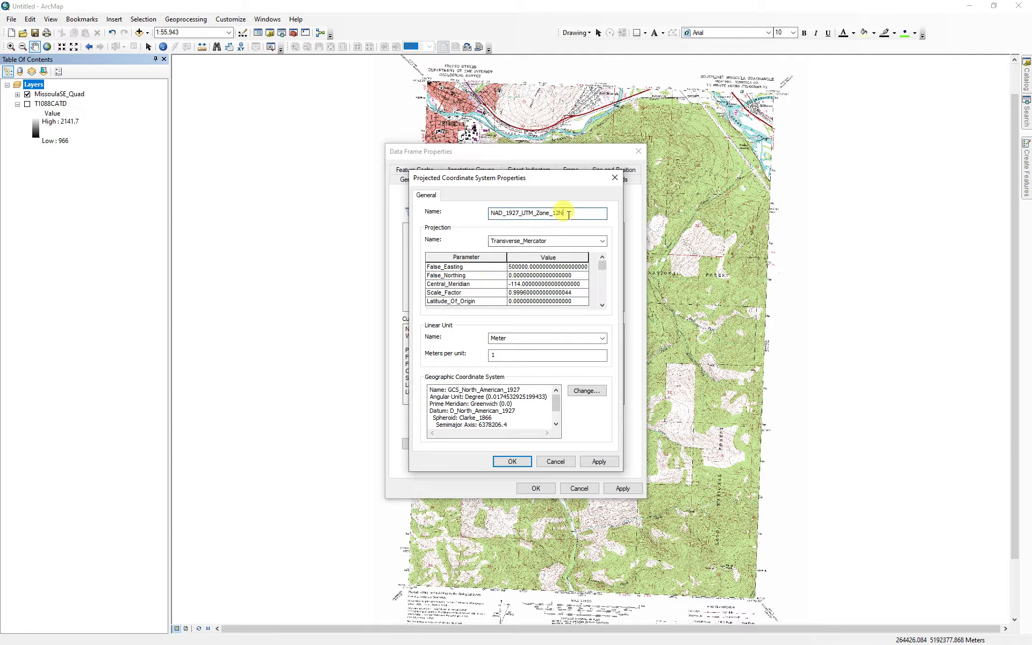
type("_Mod")
left_click(511, 461)
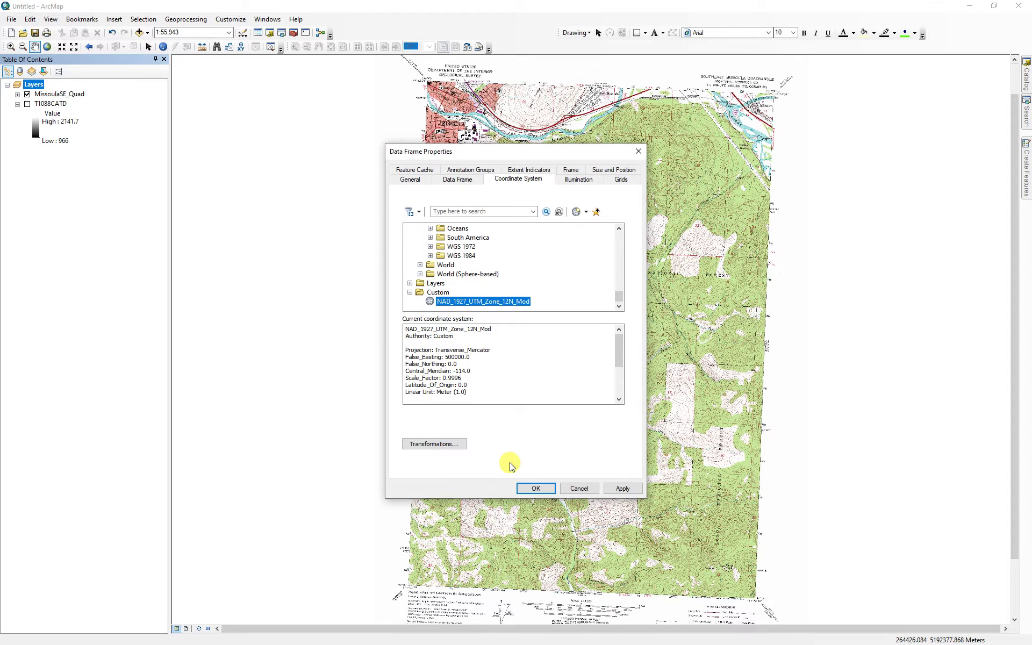
left_click(536, 488)
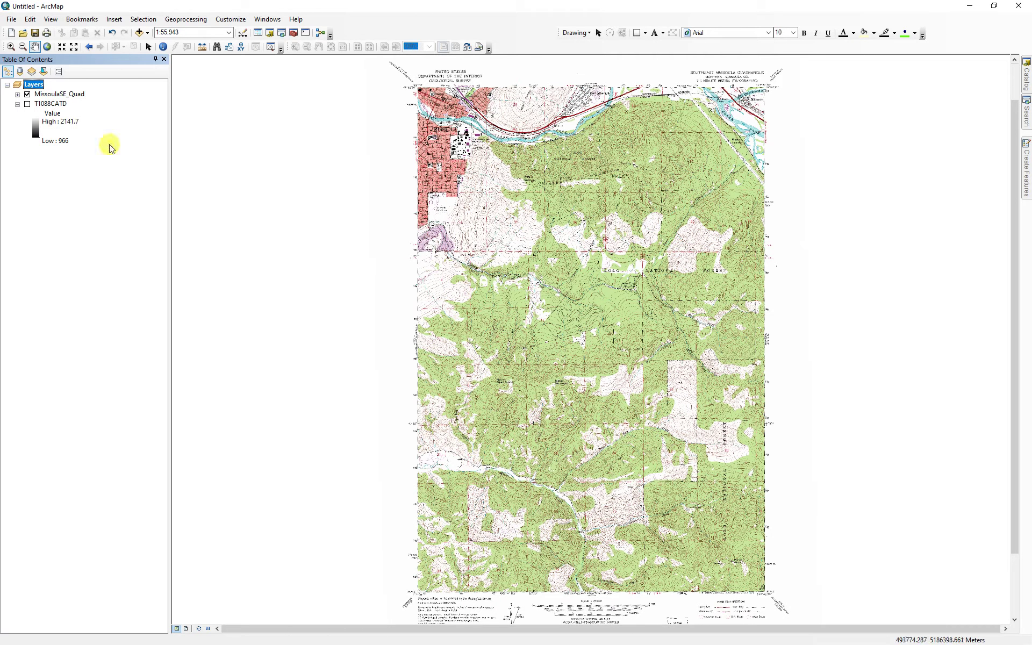
Step: Save the map document as Lab5_Topo in the IntroGIS_Lab5 folder
left_click(34, 35)
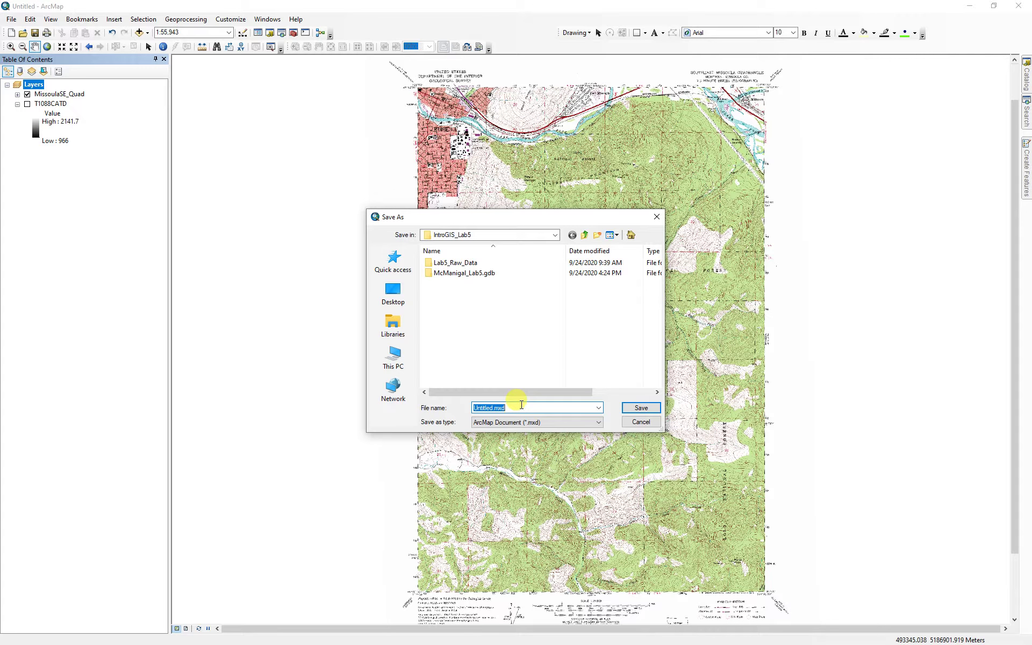
type("Lab5")
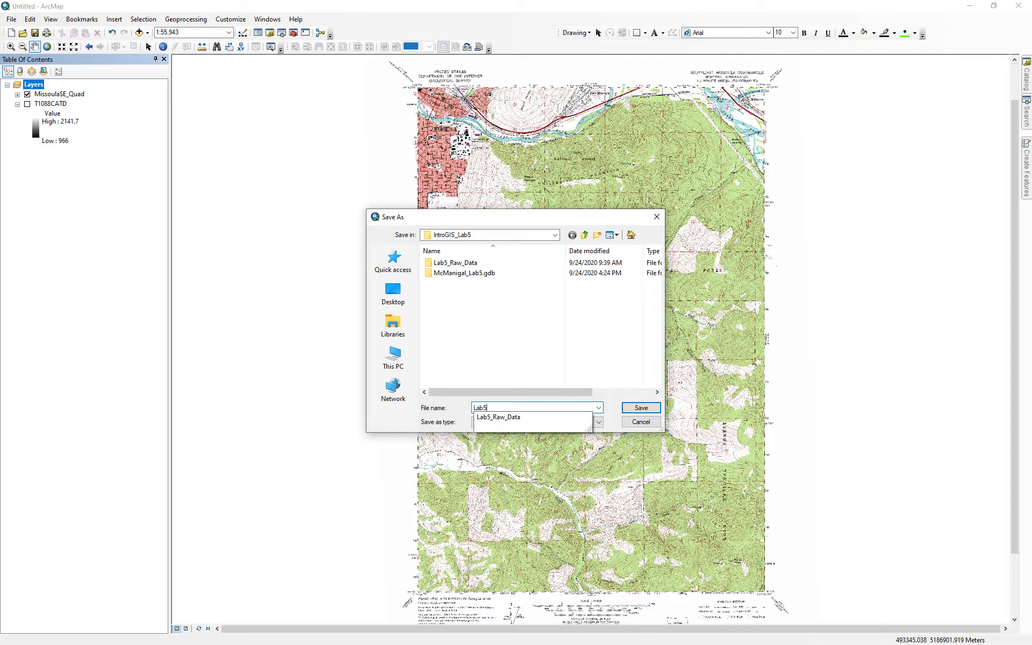
type("_Topo")
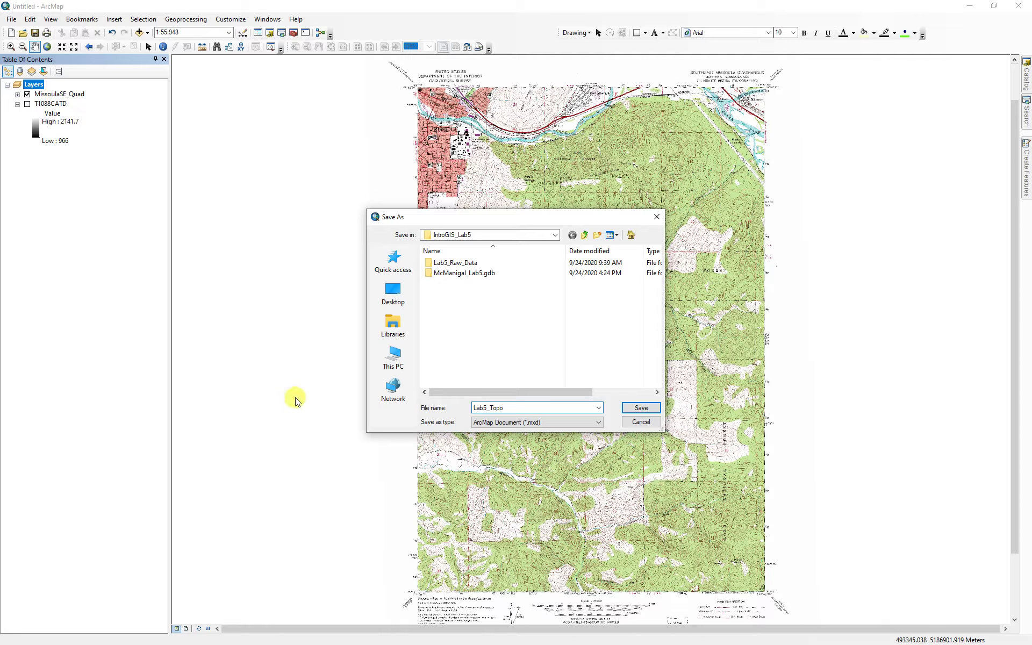
left_click(640, 408)
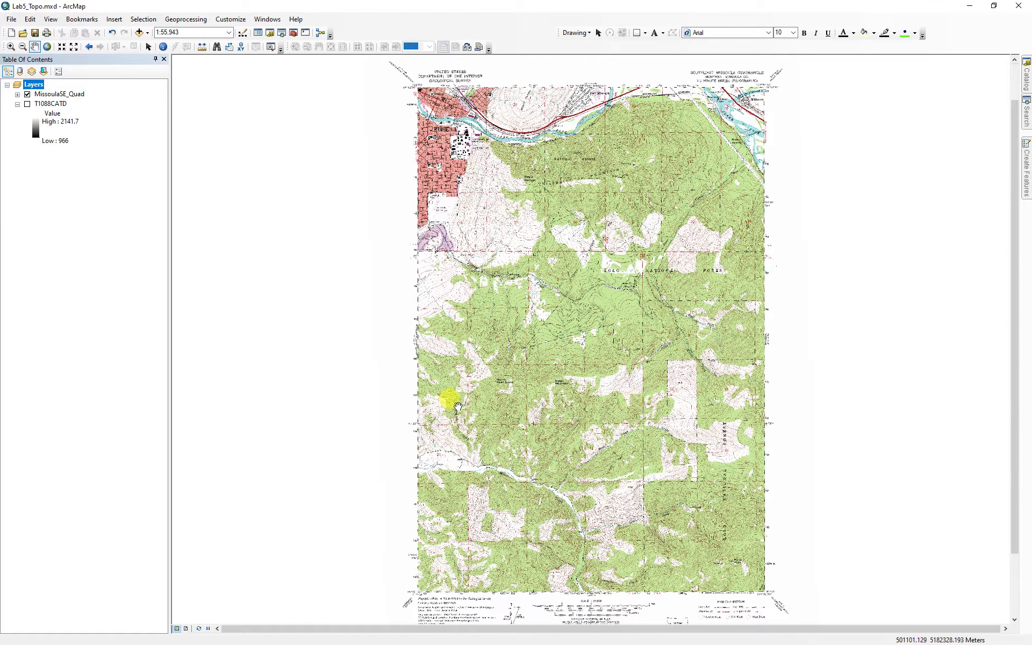
Step: Hide the MissoulaSE_Quad layer and display the T1088CATD elevation layer
left_click(28, 95)
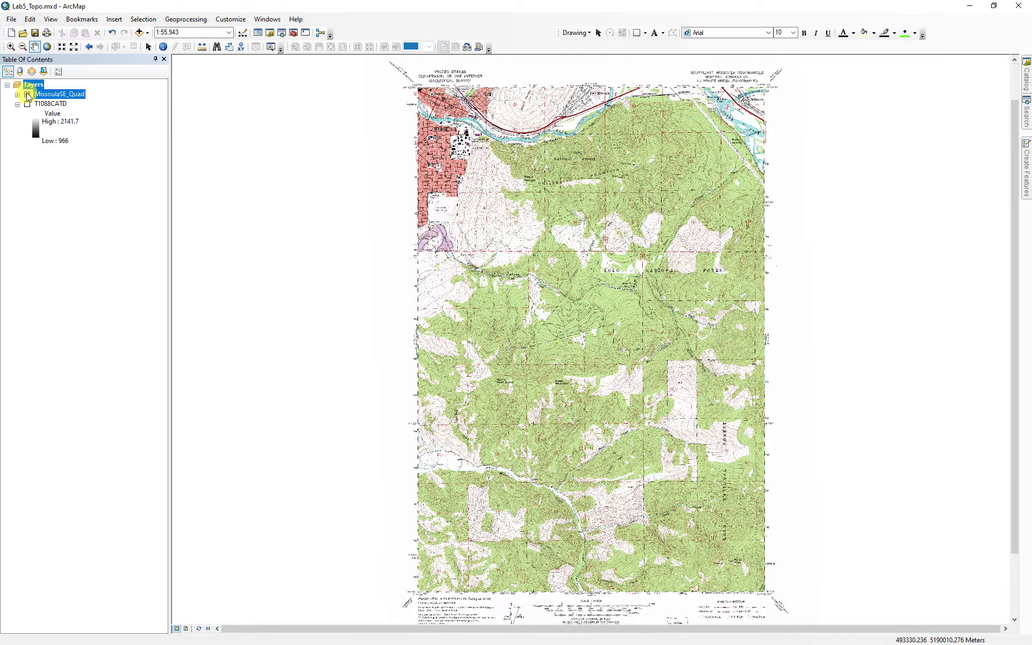
left_click(28, 103)
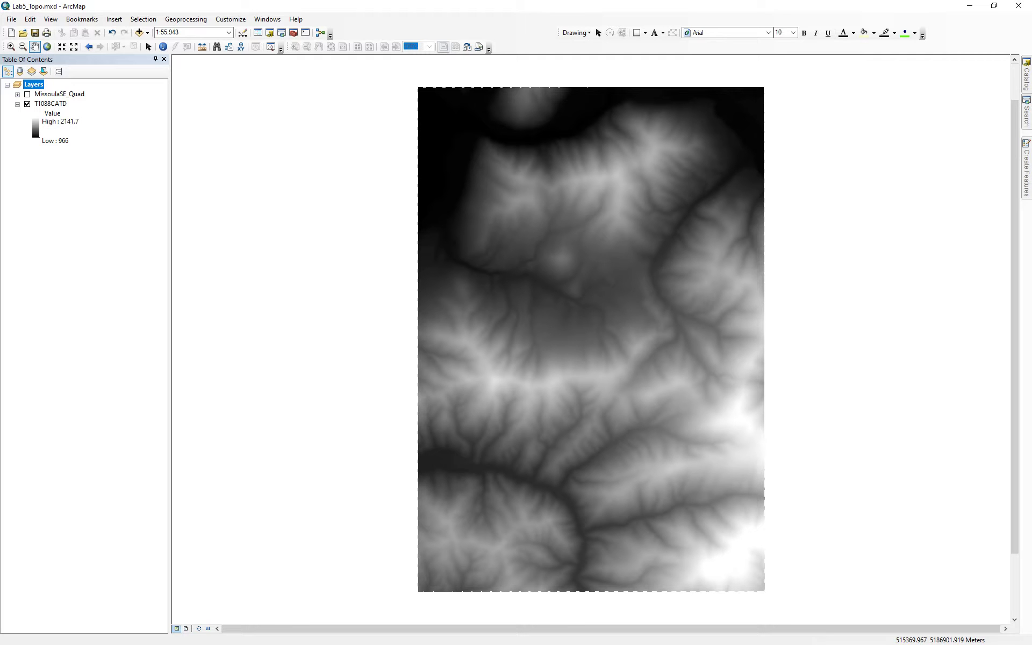
left_click(806, 416)
Step: Check whether the 3D Analyst and Spatial Analyst extensions are enabled
left_click(238, 23)
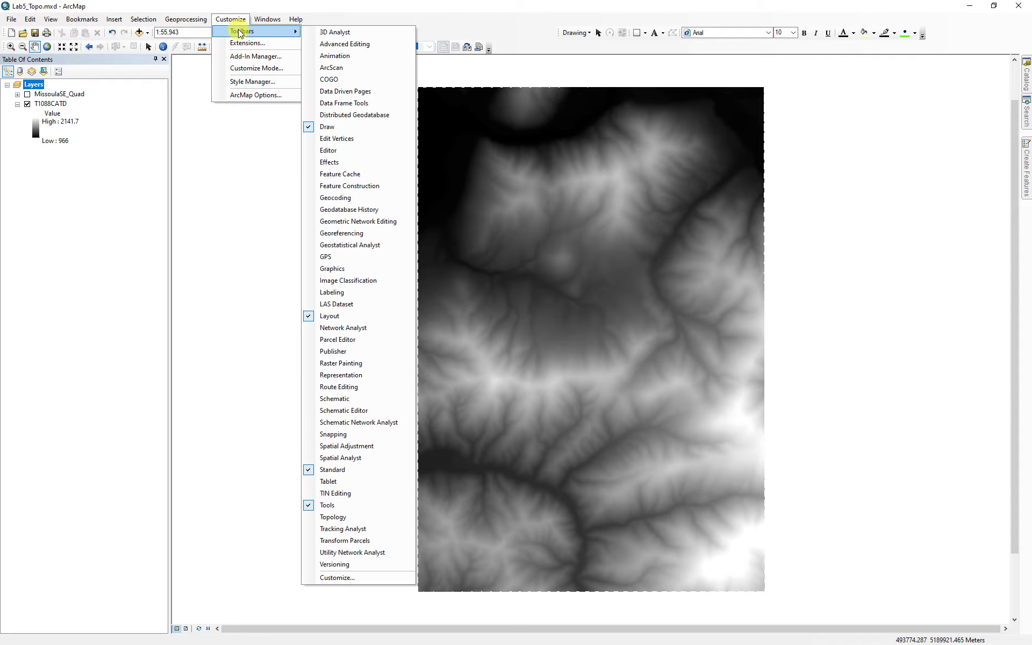
left_click(252, 43)
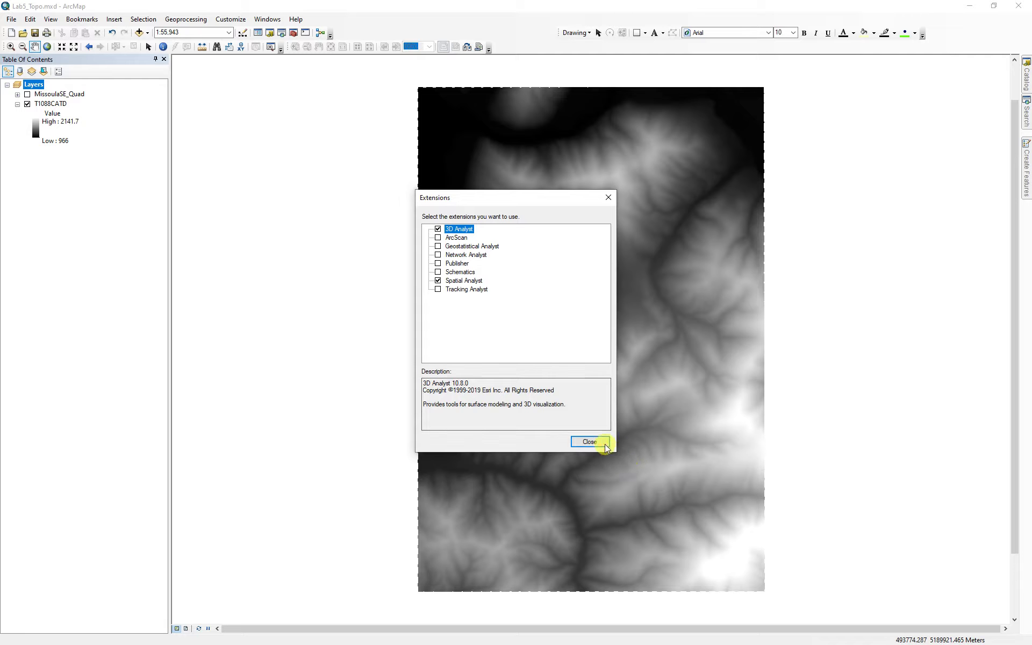
left_click(592, 442)
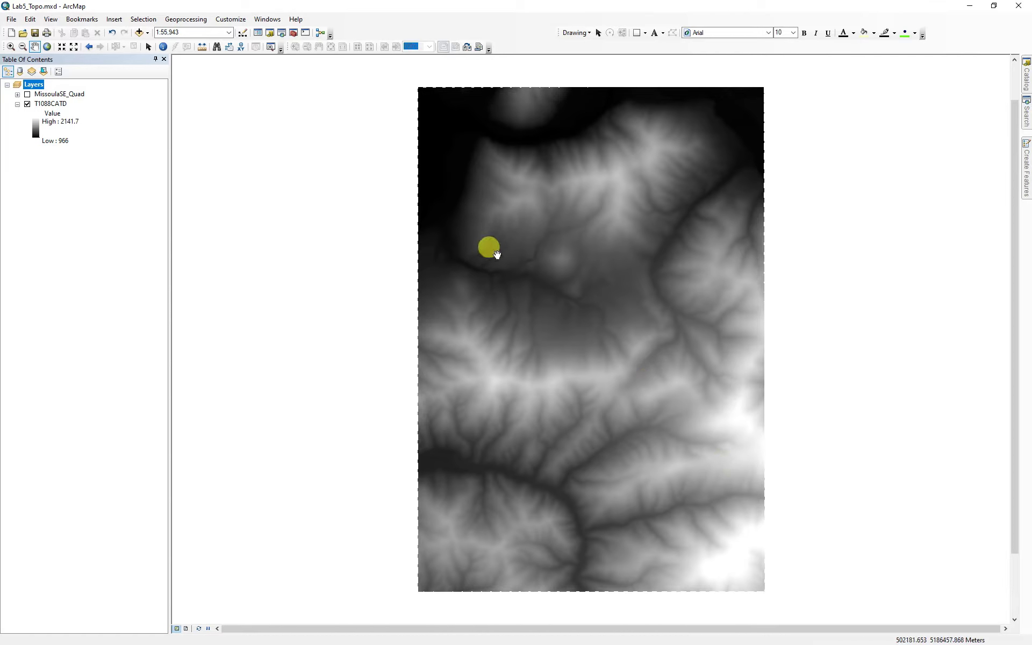
Step: Search for Hillshade and open the 3D Analyst version of the tool
left_click(1020, 115)
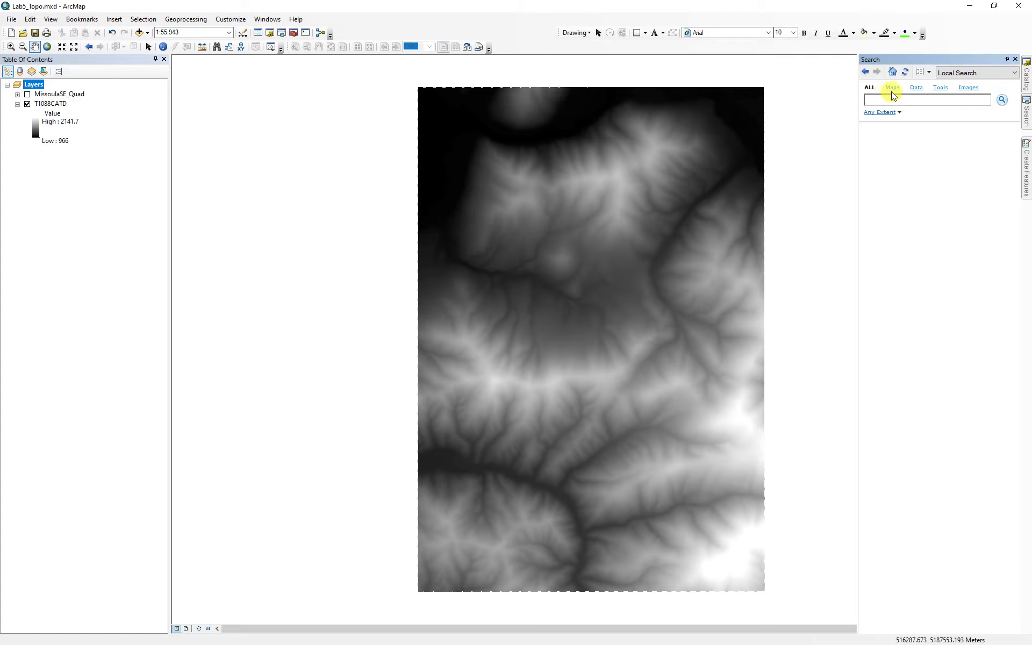
type("Hillshade")
key("Return")
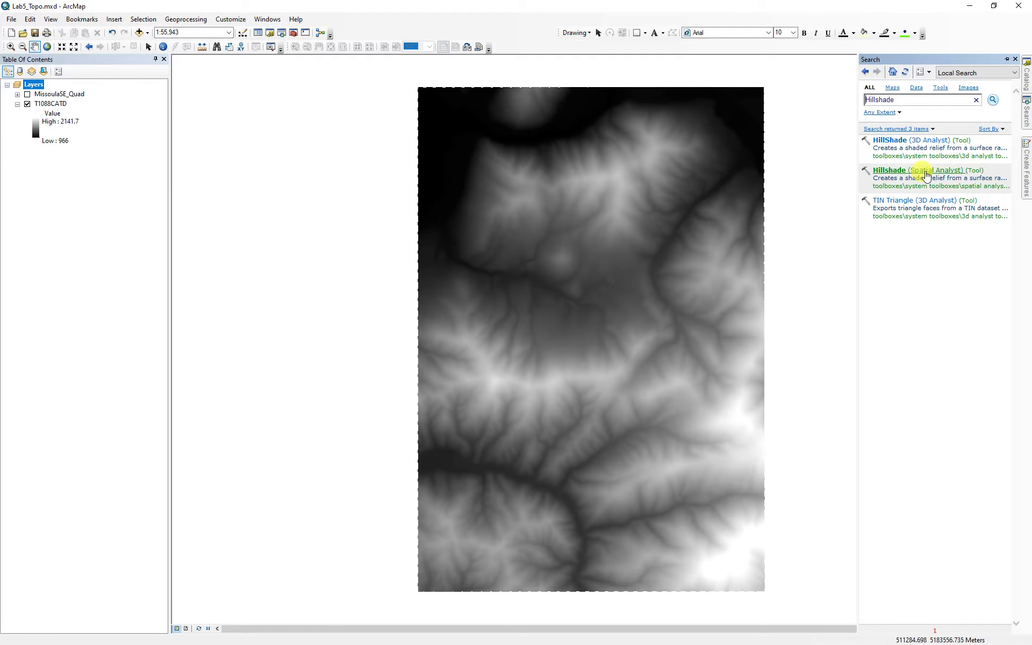
left_click(910, 142)
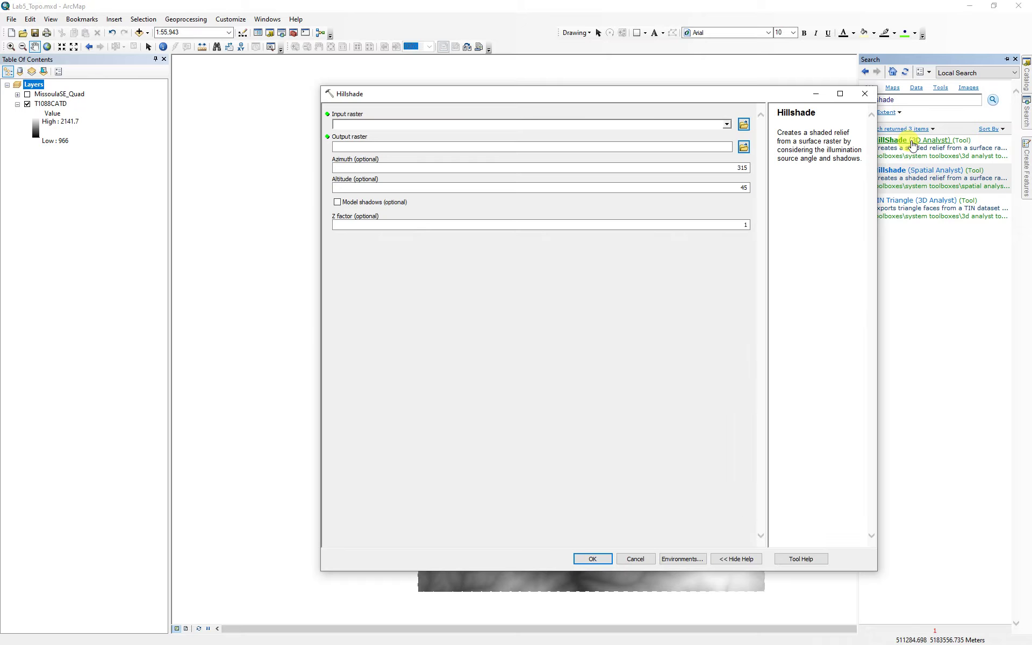
Step: Create a hillshade from the T1088CATD layer, naming the output raster HillShade in the Lab 5 geodatabase
left_click(52, 105)
left_click_drag(52, 108, 416, 125)
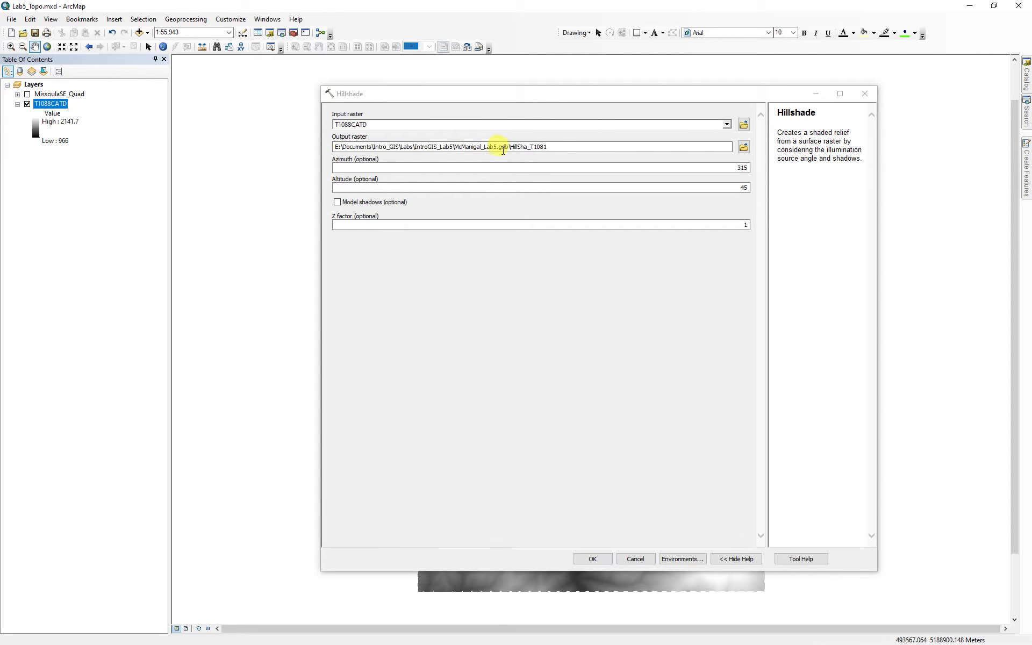
left_click_drag(548, 146, 530, 146)
type("de")
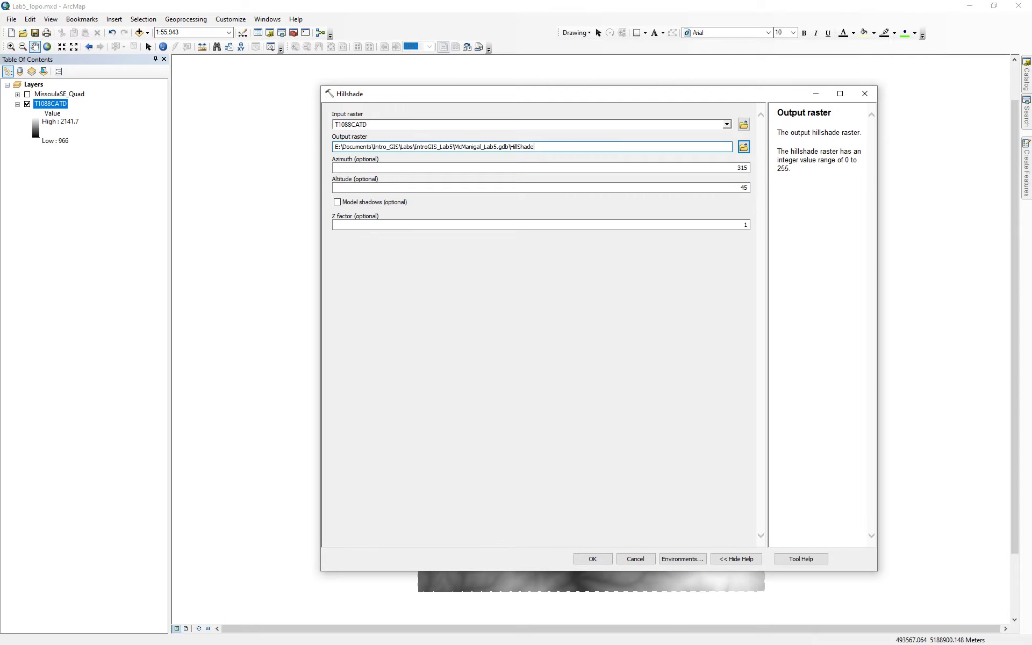
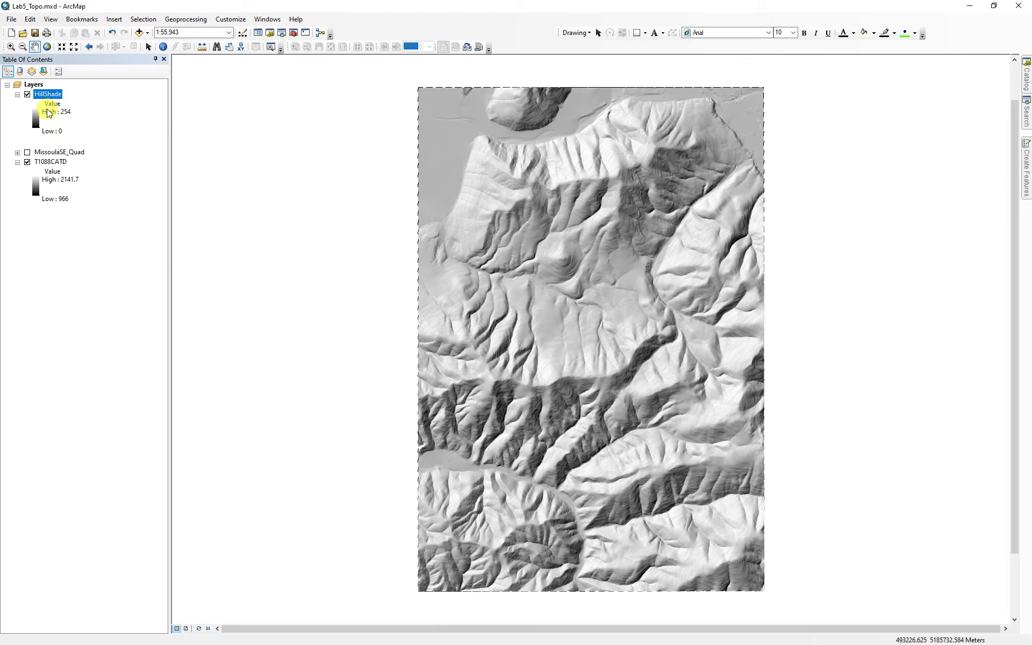
Step: Show the MissoulaSE_Quad layer above HillShade and set its transparency to 50%
left_click_drag(46, 152, 45, 91)
left_click(27, 95)
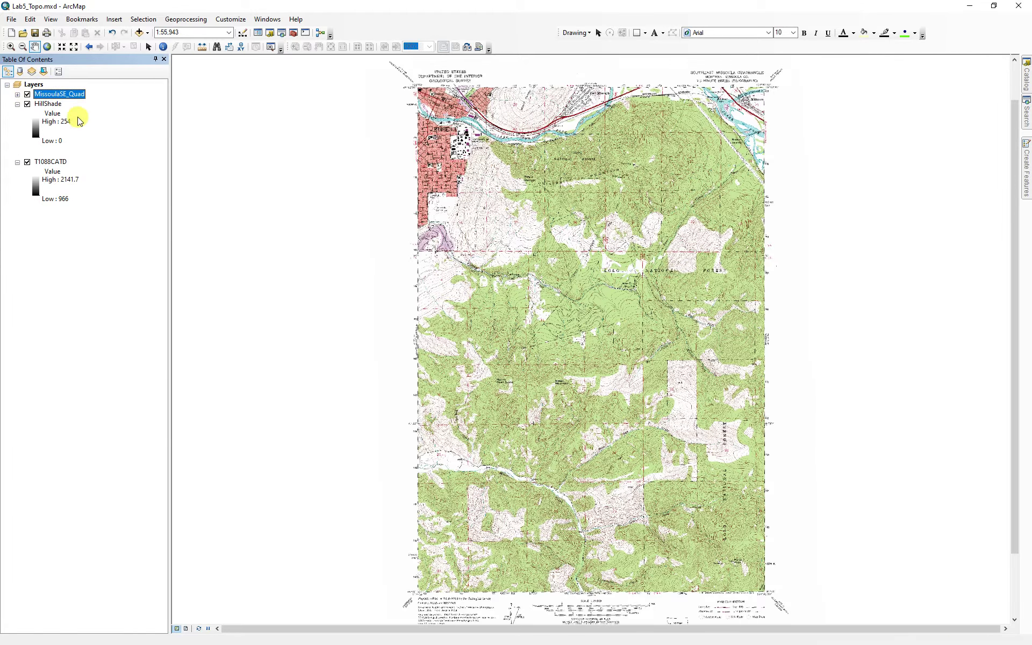
double_click(59, 94)
left_click(438, 341)
type("40")
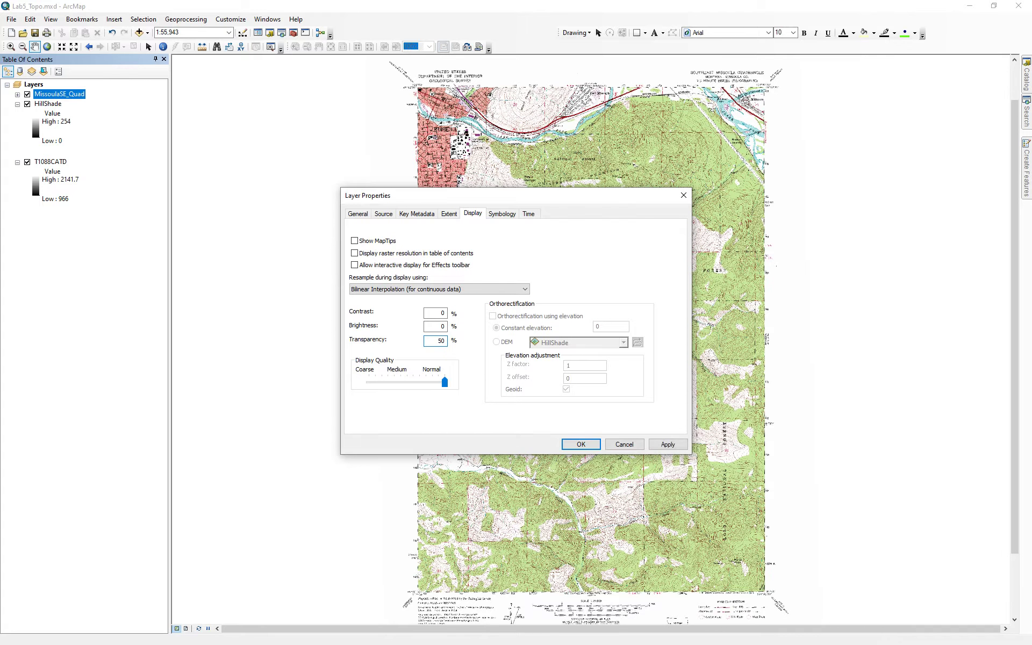
key("Return")
scroll(597, 330, "up", 3)
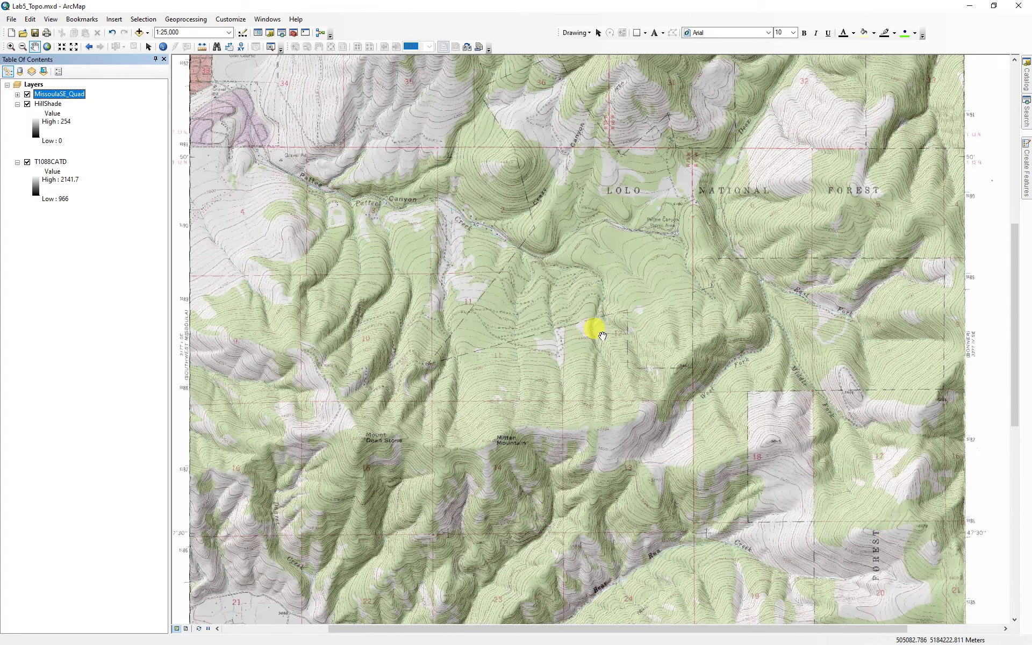
Step: Hide the MissoulaSE_Quad layer and zoom the map to the full extent of the HillShade layer
scroll(589, 359, "up", 1)
left_click_drag(589, 359, 629, 368)
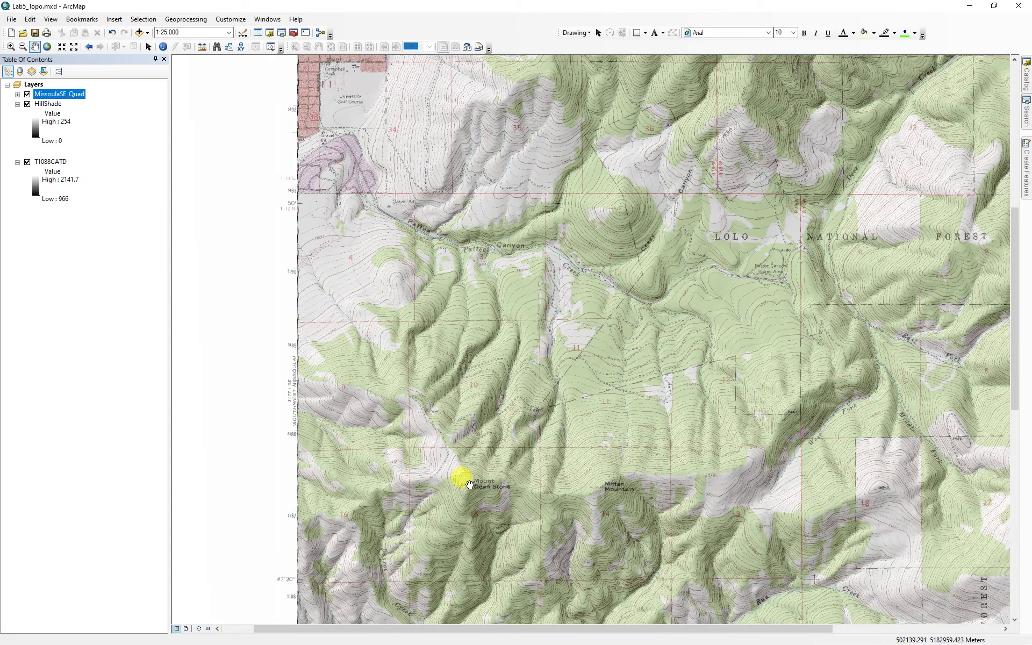
left_click_drag(565, 410, 761, 484)
left_click_drag(715, 285, 756, 422)
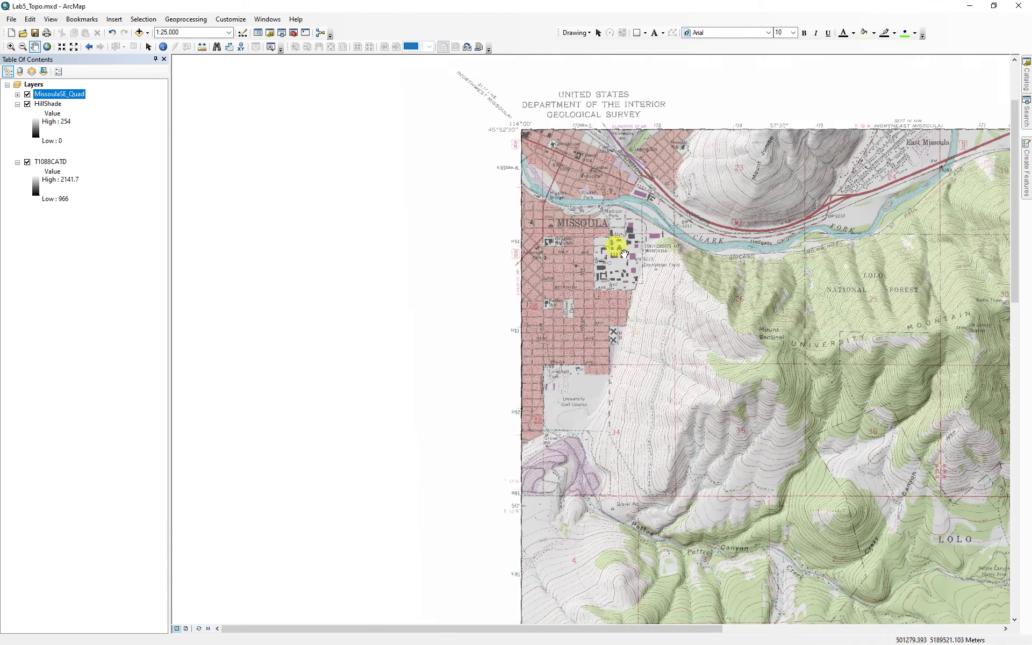
left_click_drag(835, 316, 567, 270)
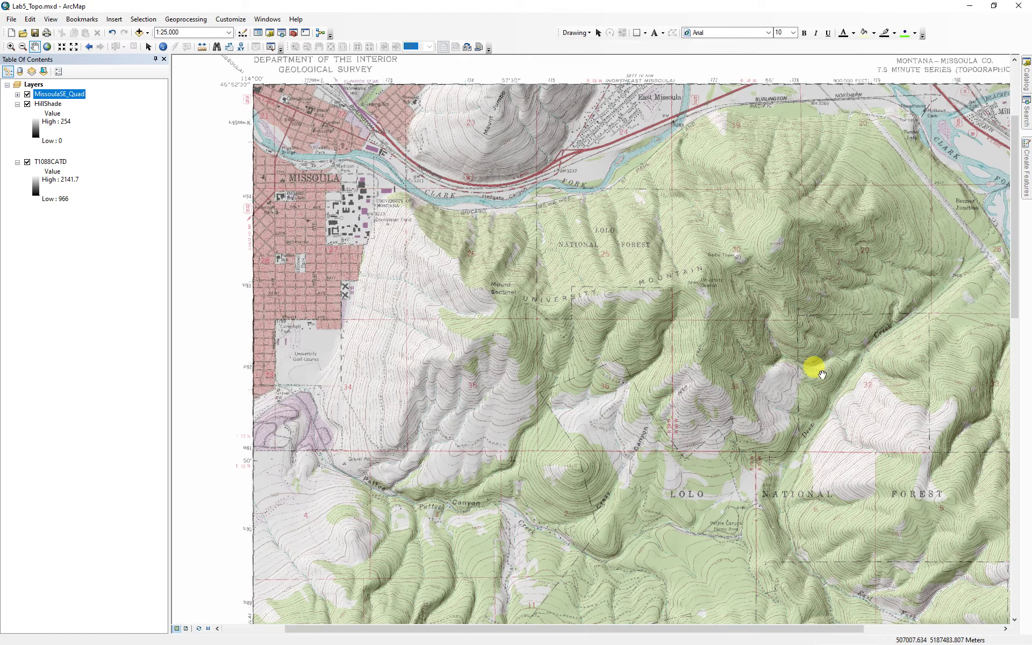
left_click(27, 94)
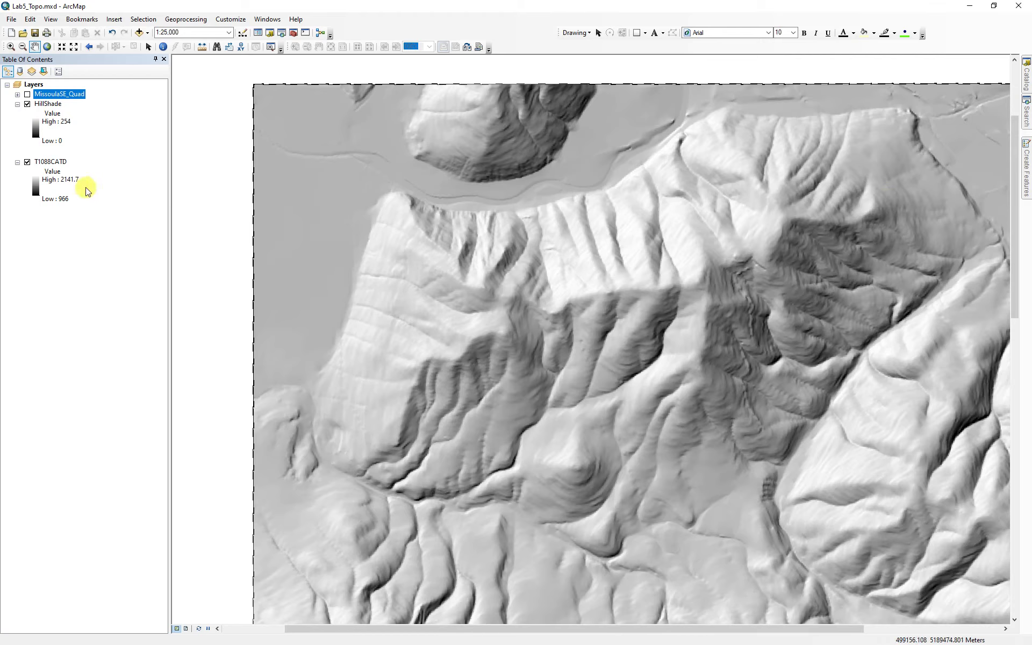
right_click(45, 106)
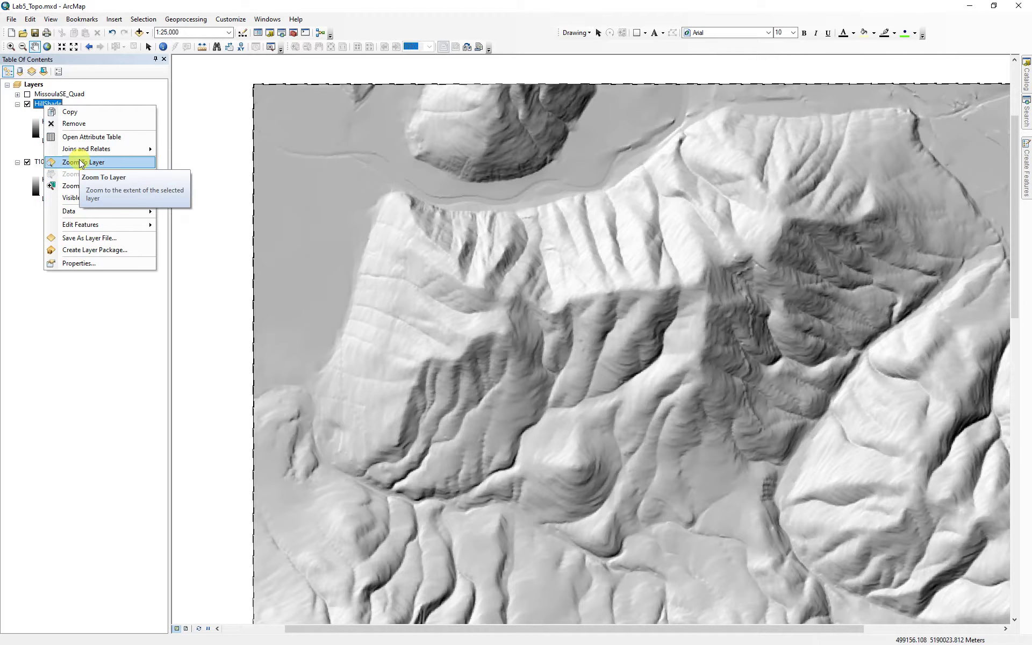
left_click(54, 323)
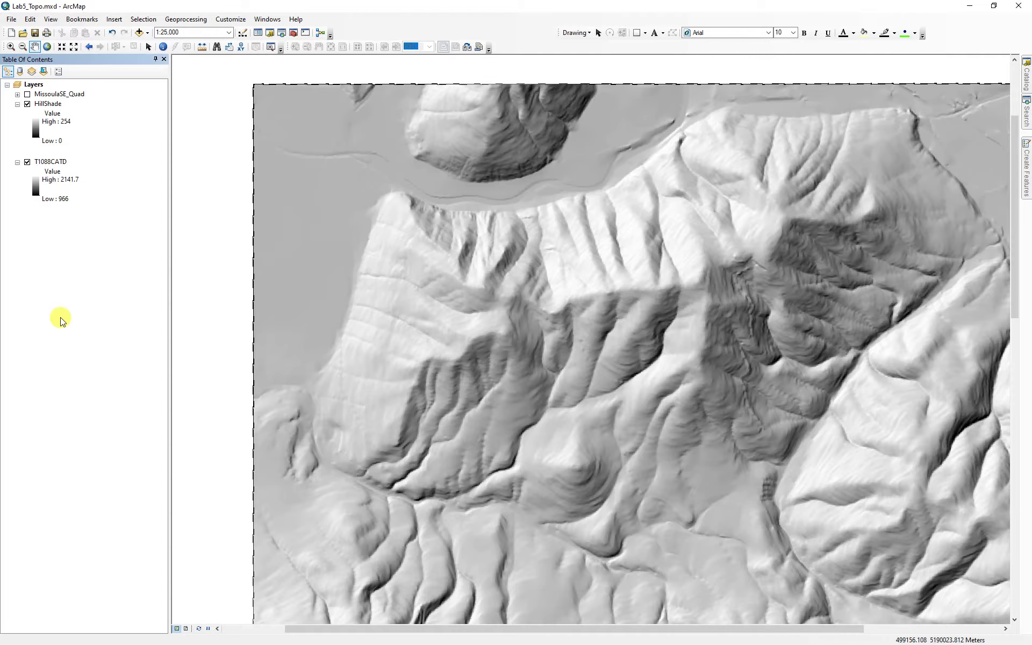
left_click(50, 105, "alt")
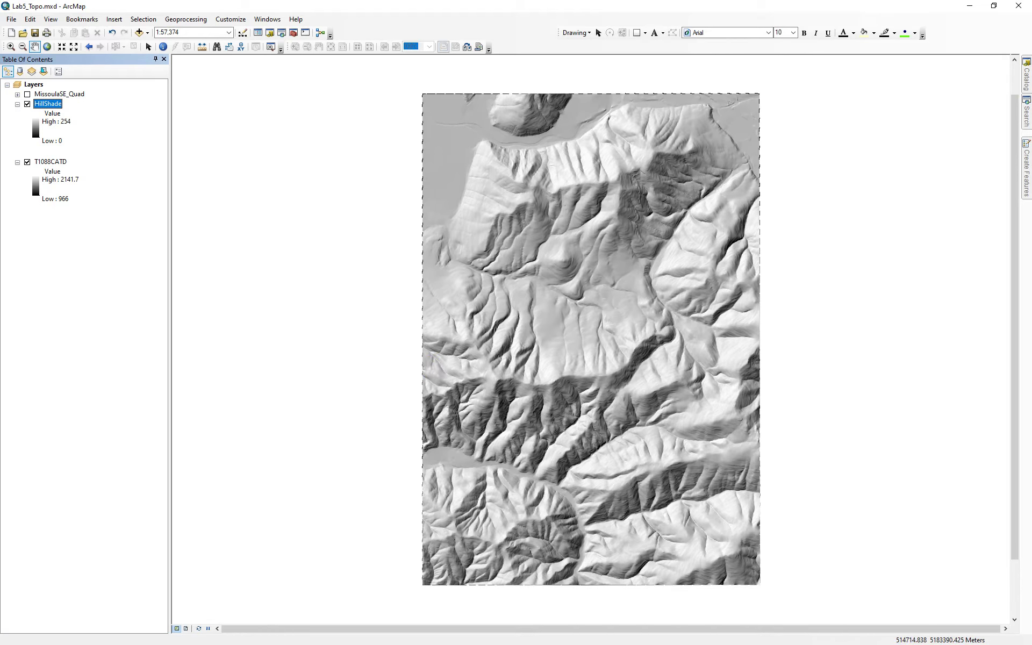
Step: Set the HillShade layer's display resampling to Bilinear Interpolation and its stretch type to Standard Deviations
double_click(45, 105)
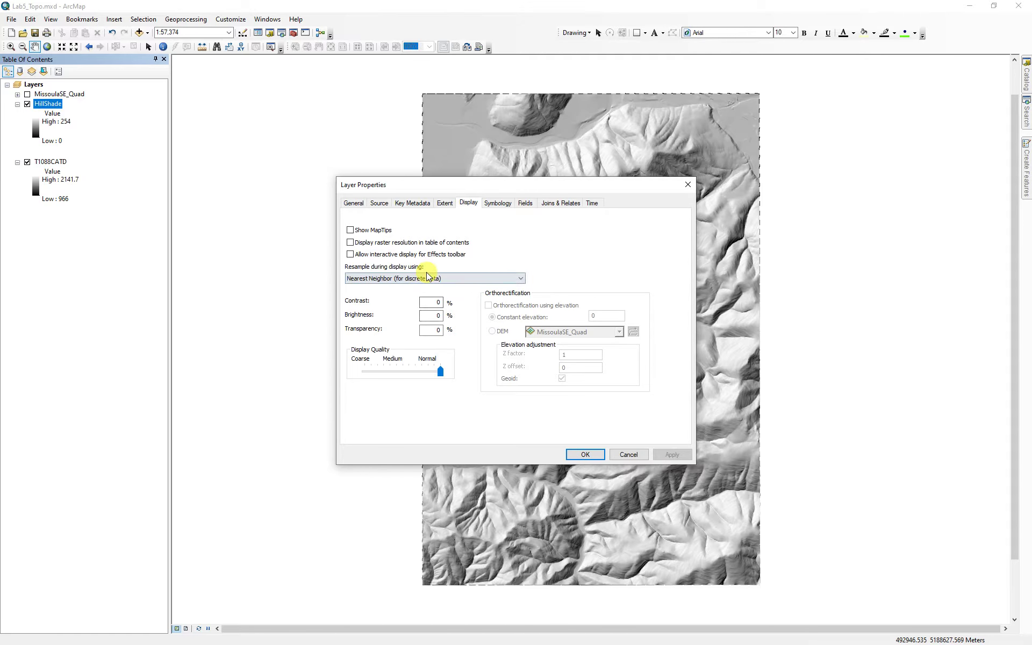
left_click(432, 279)
left_click(411, 295)
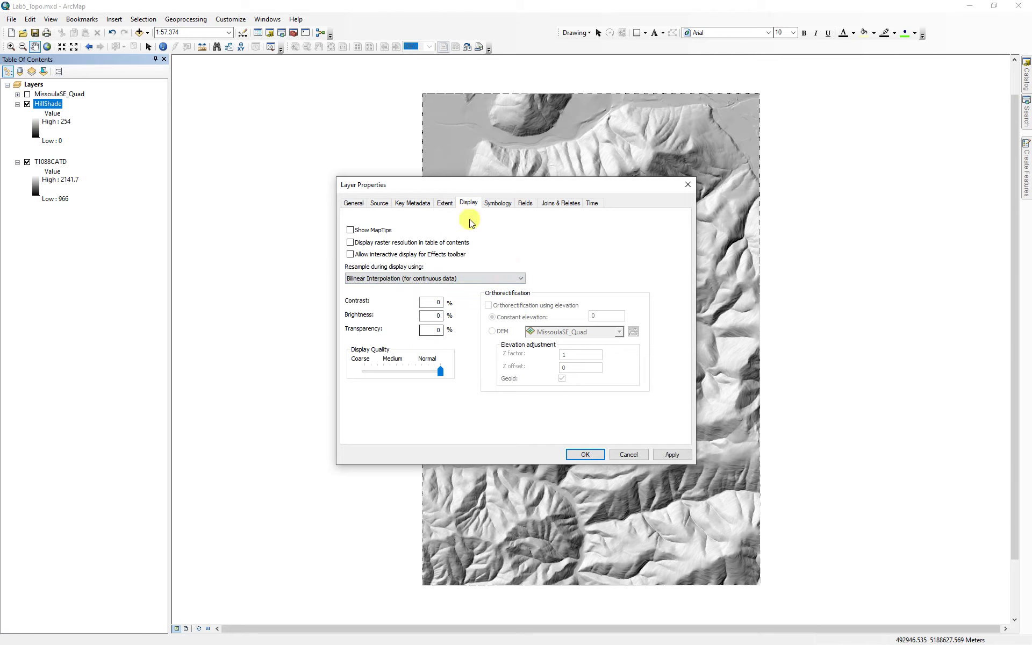
left_click(503, 204)
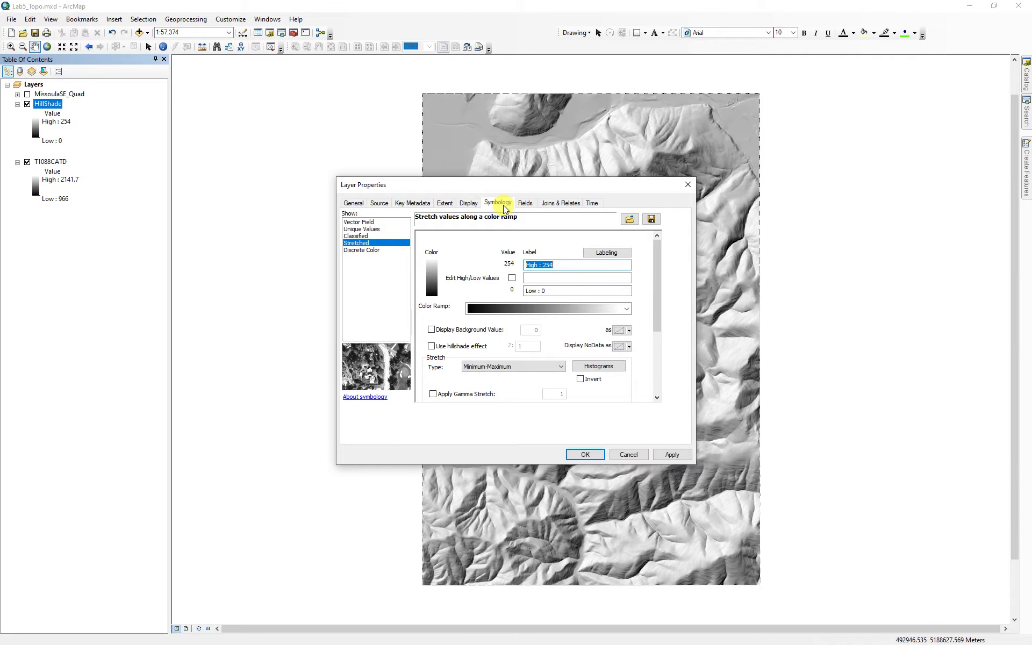
left_click(510, 367)
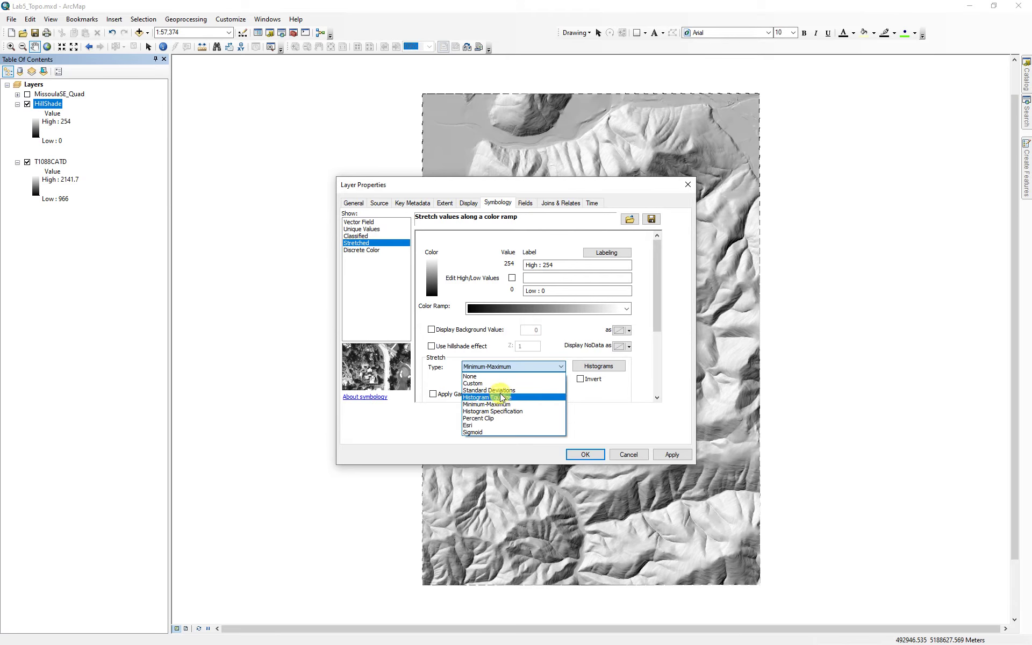
left_click(501, 394)
left_click_drag(475, 379, 508, 385)
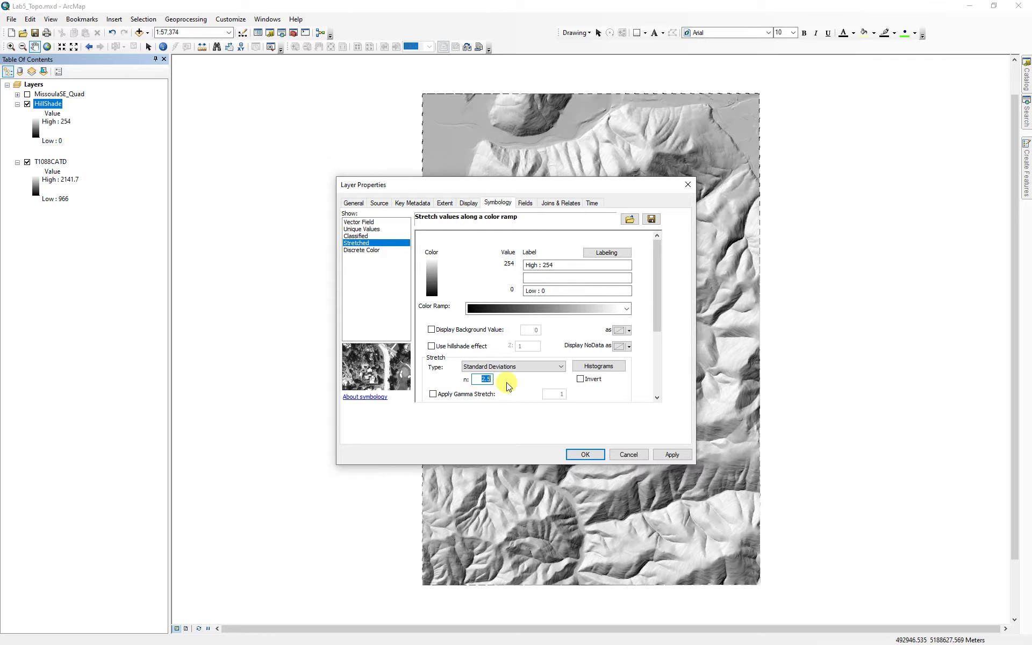
left_click(599, 455)
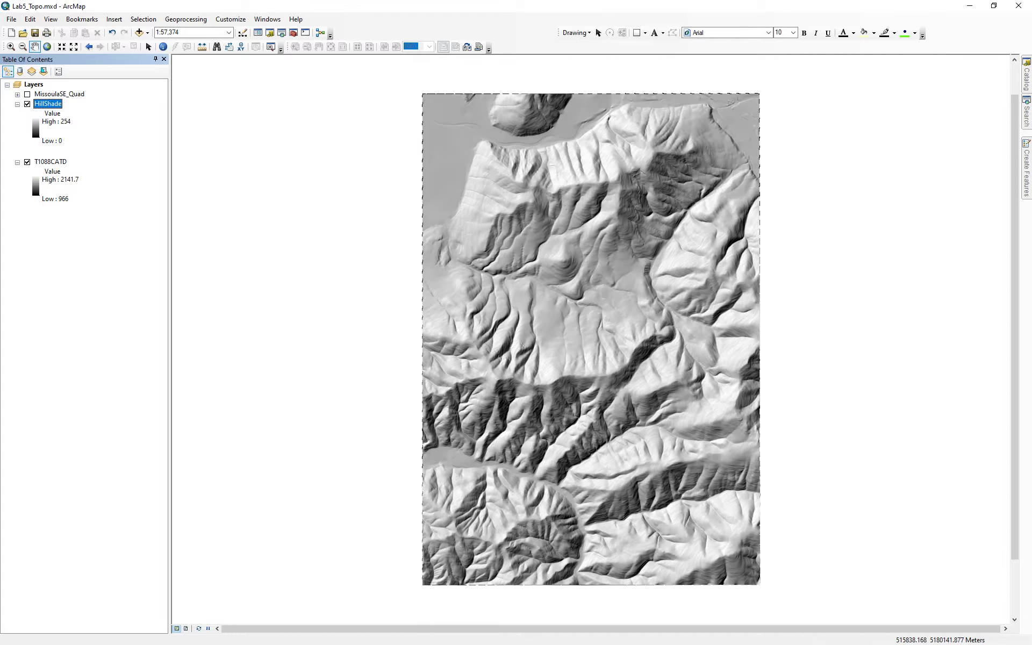
Step: Search for Times and open the Spatial Analyst version of the tool
left_click(747, 475)
left_click(1026, 112)
double_click(880, 100)
type("T")
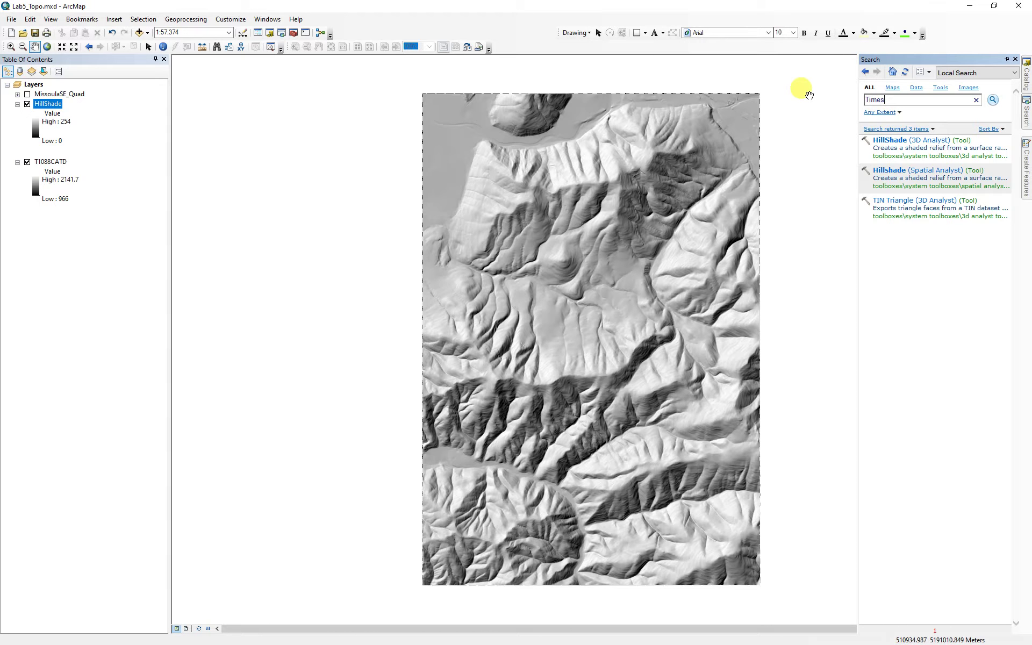
type("imes")
key("Return")
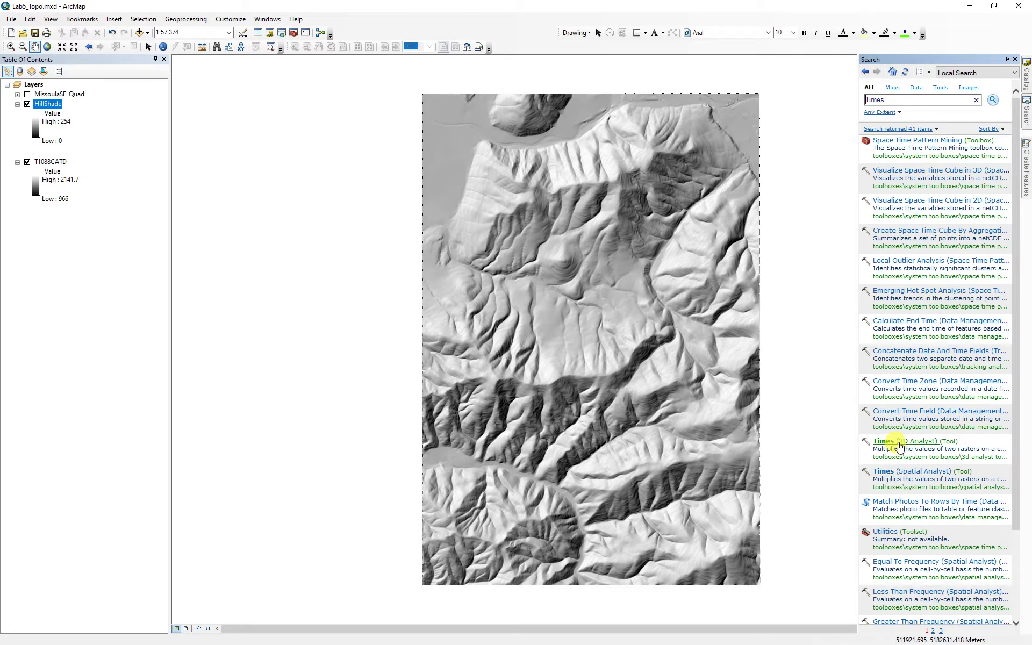
left_click(897, 472)
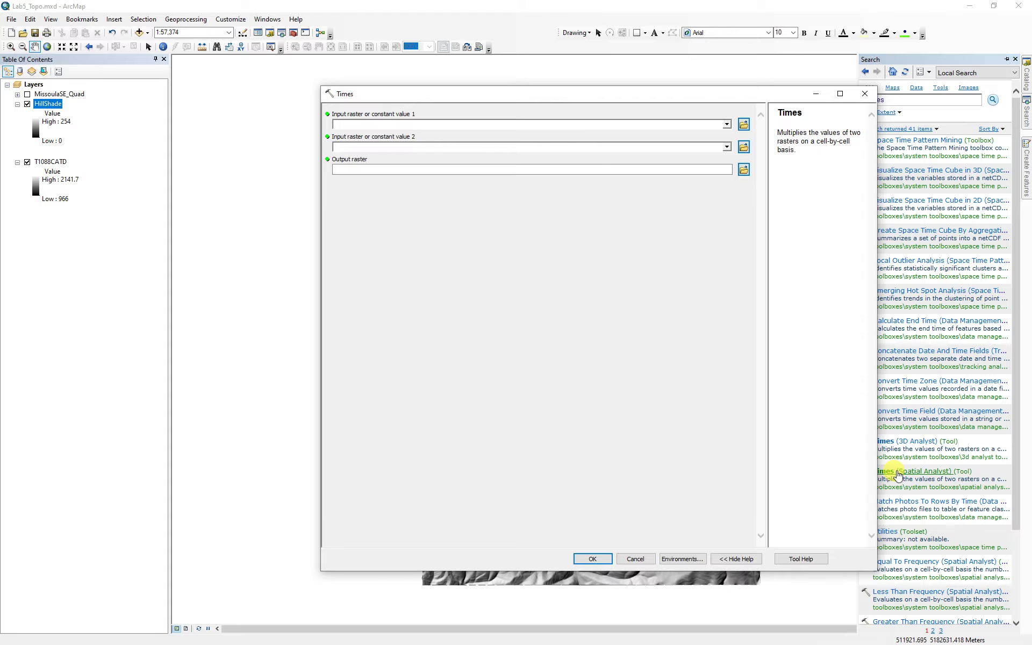
Step: Multiply the T1088CATD raster by the constant 3.281, naming the output raster DEM_ft in the Lab 5 geodatabase
left_click(42, 103)
left_click_drag(44, 165, 360, 124)
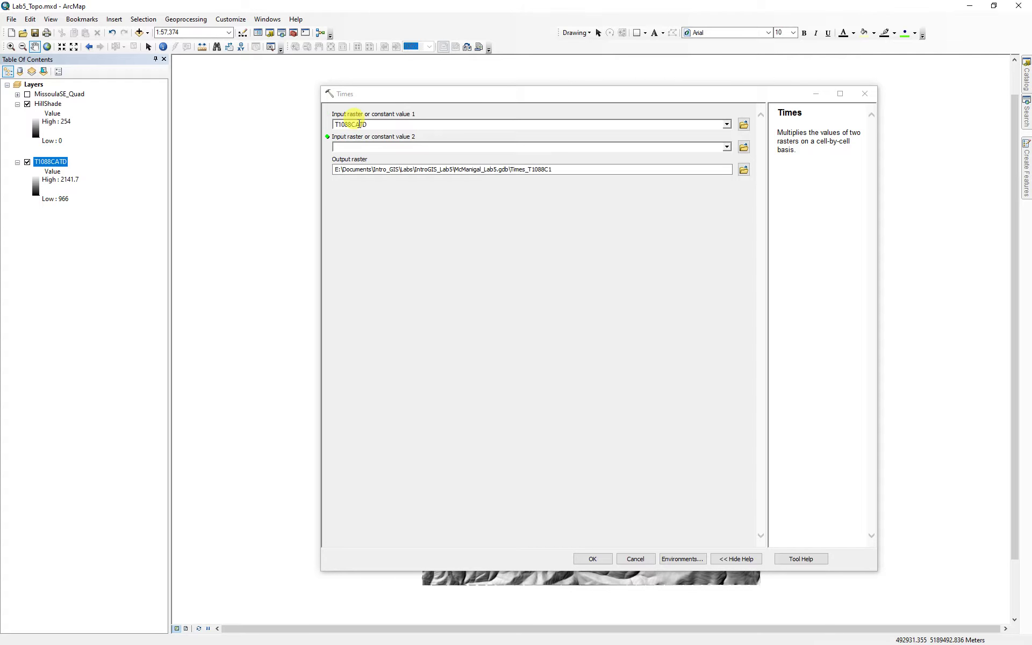
left_click(393, 148)
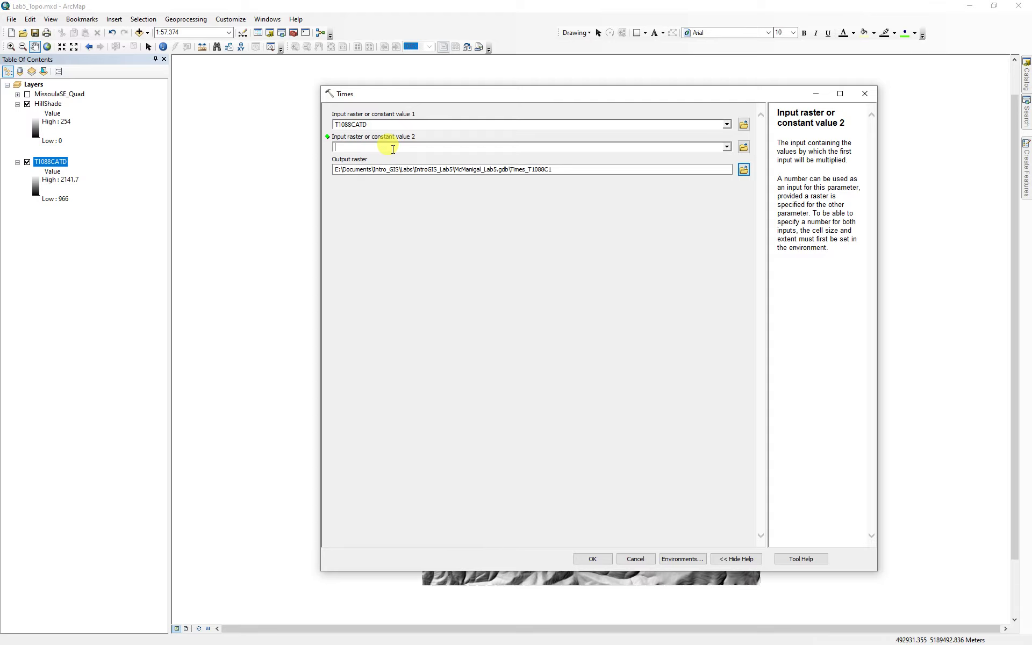
type("3.281")
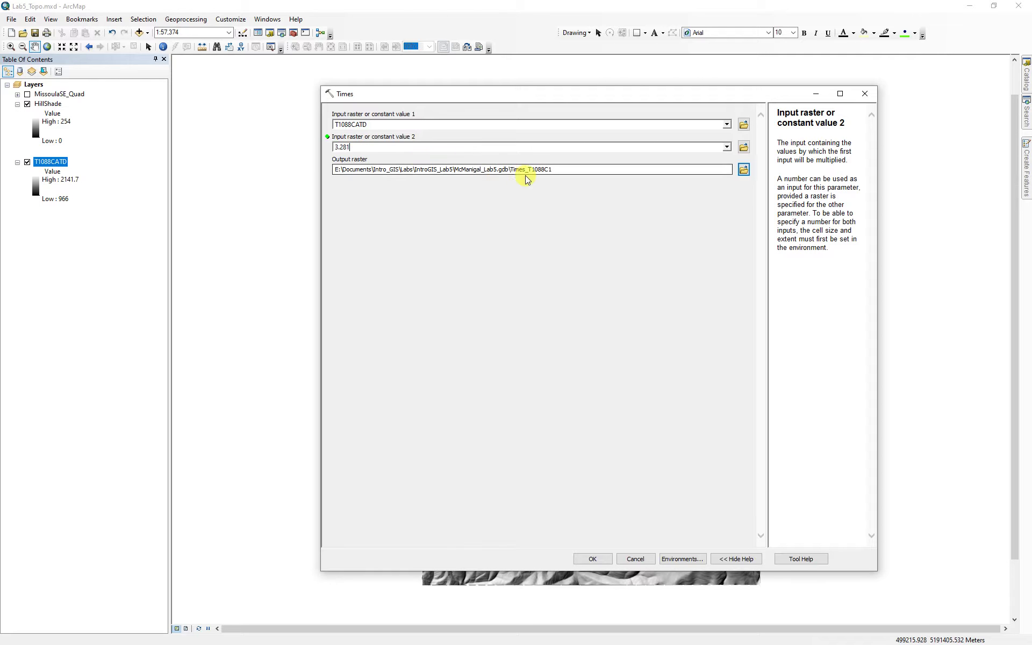
left_click(555, 170)
left_click_drag(554, 170, 511, 170)
type("DEM")
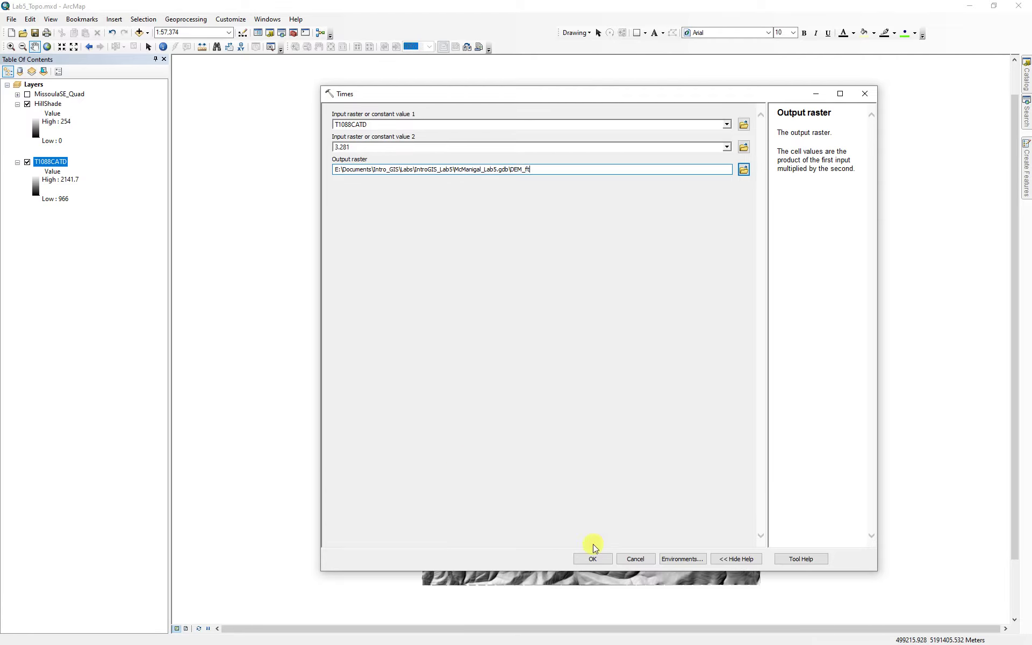
left_click(595, 559)
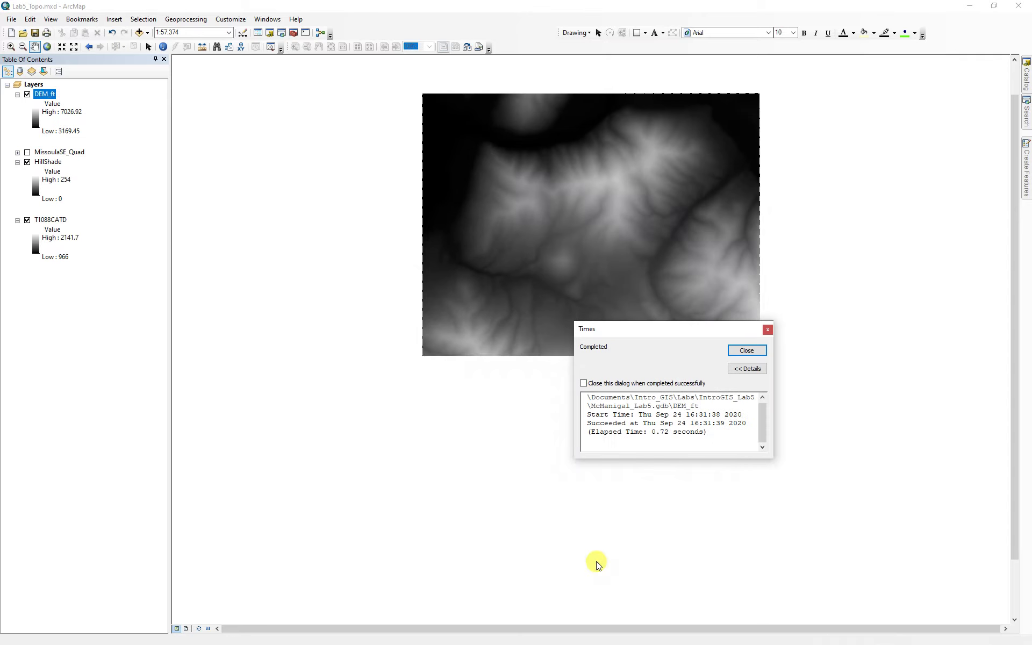
left_click(746, 348)
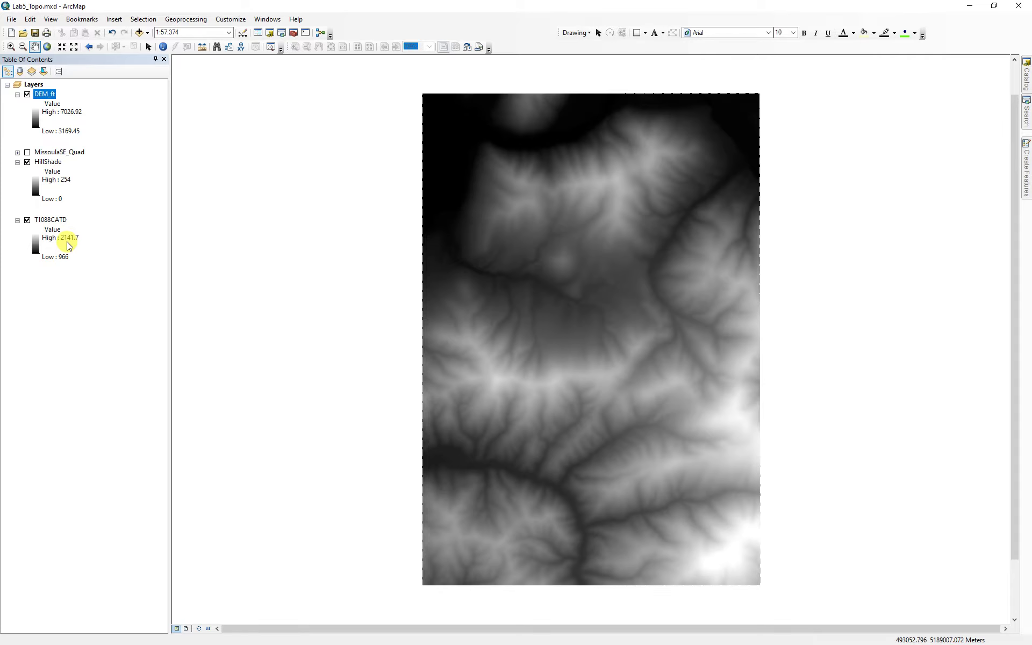
Step: Collapse and hide the T1088CATD layer, and place DEM_ft between MissoulaSE_Quad and HillShade in the layer order
left_click(18, 220)
left_click(27, 220)
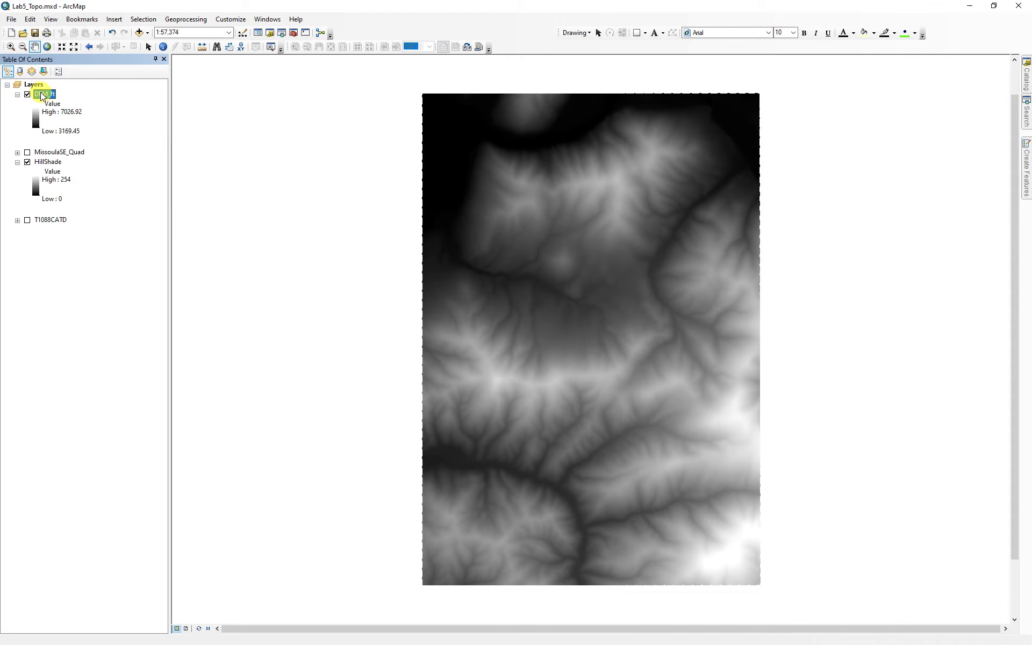
left_click_drag(41, 100, 44, 161)
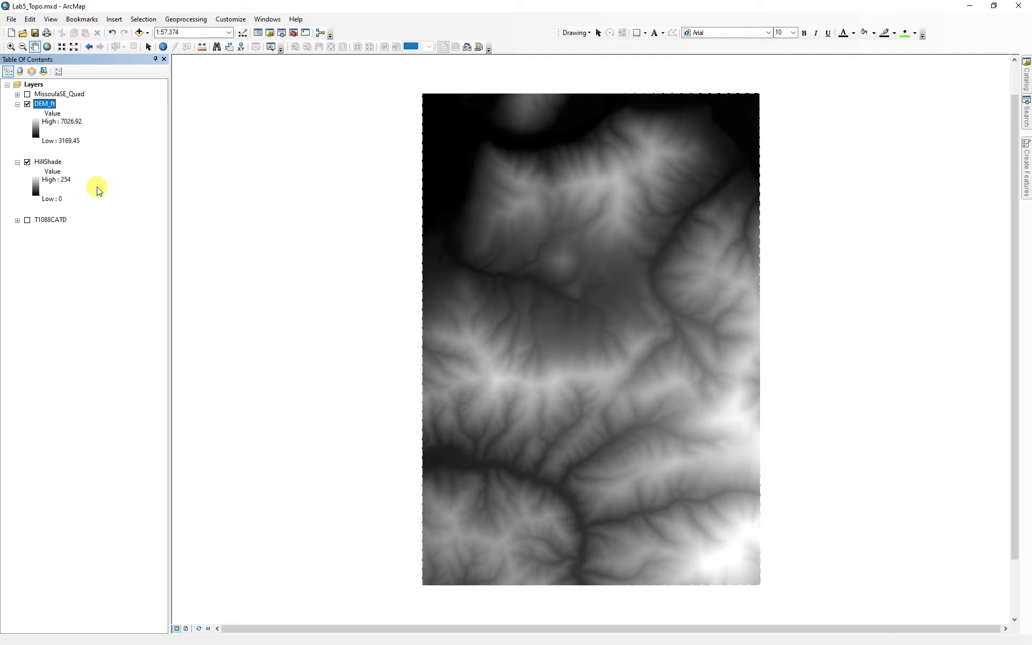
Step: Set the DEM_ft layer's display resampling to Bilinear Interpolation and its transparency to 45%
double_click(42, 105)
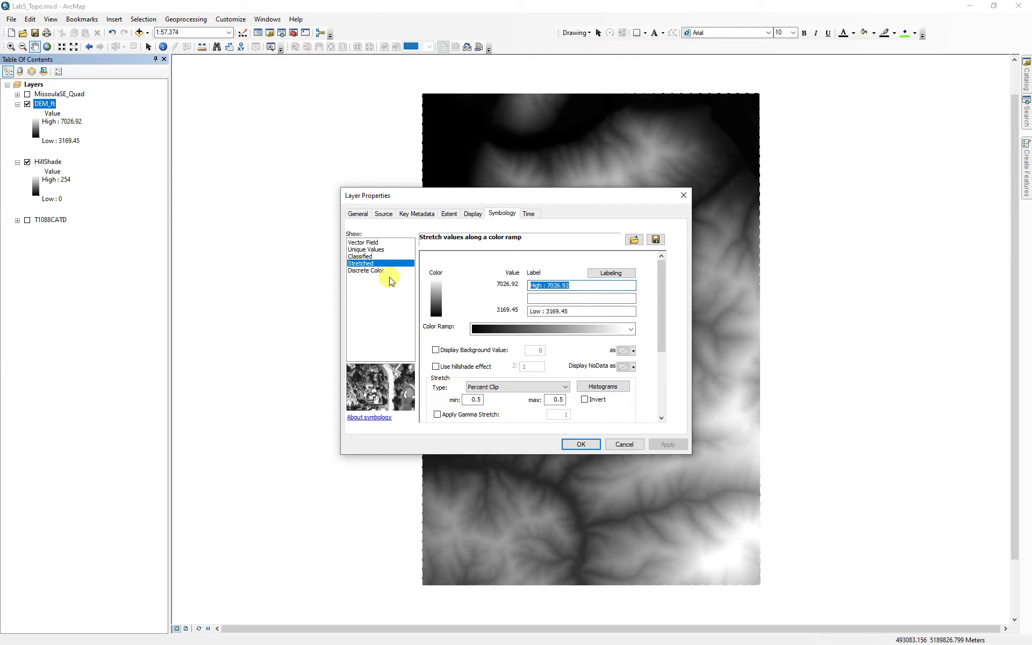
left_click(473, 215)
left_click(421, 280)
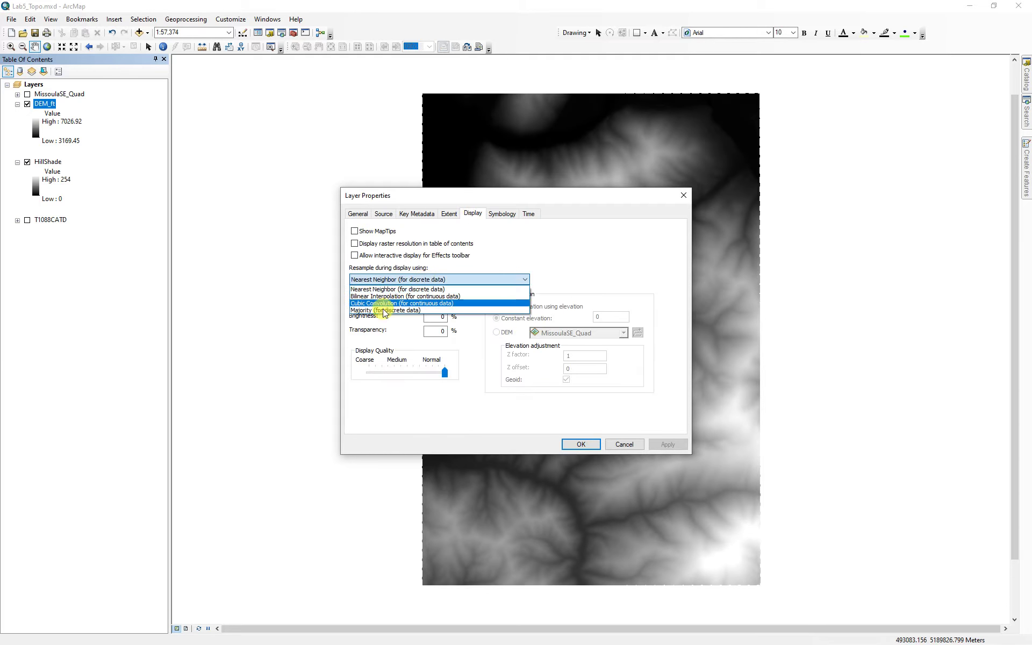
left_click(368, 296)
left_click(435, 331)
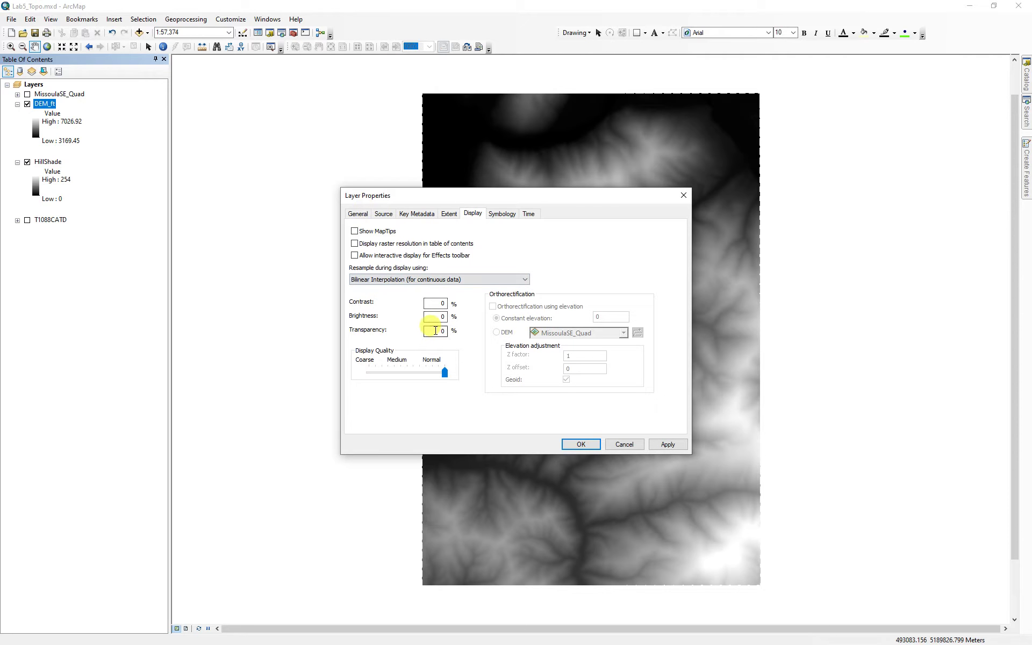
left_click_drag(435, 331, 454, 334)
type("45")
Step: Symbolize DEM_ft with the brown-yellow-teal color ramp, using an inverted Standard Deviations stretch, and apply it
left_click(502, 213)
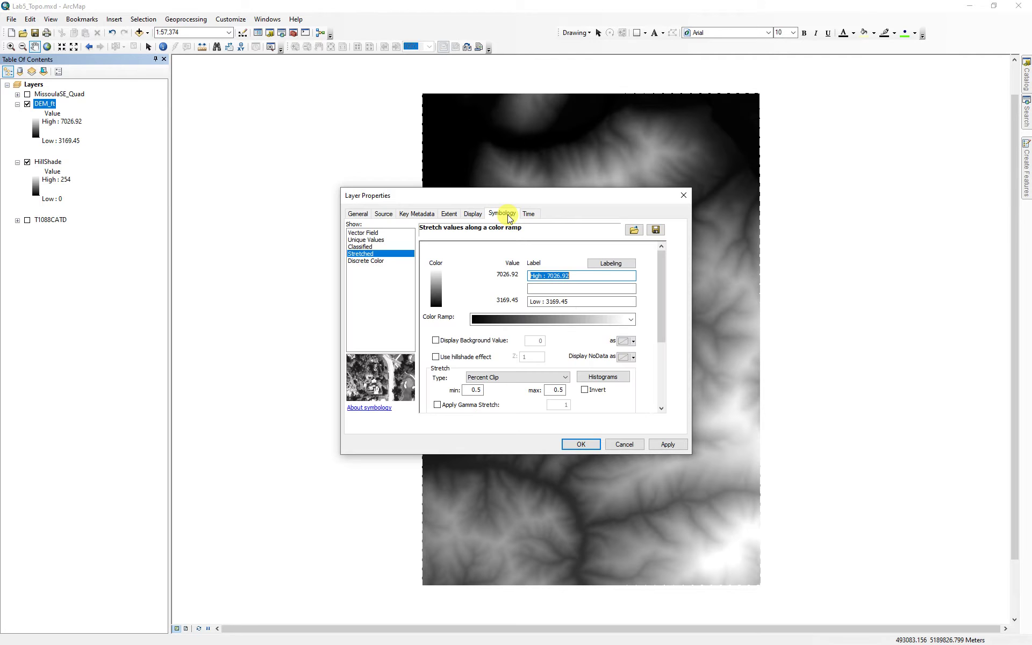
left_click(630, 319)
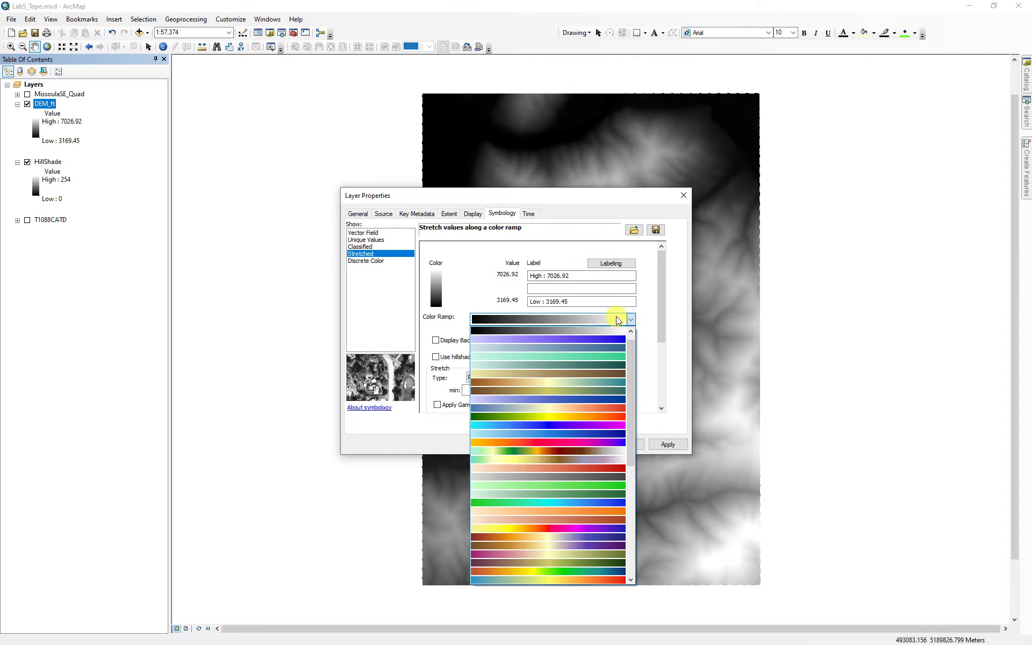
left_click(566, 381)
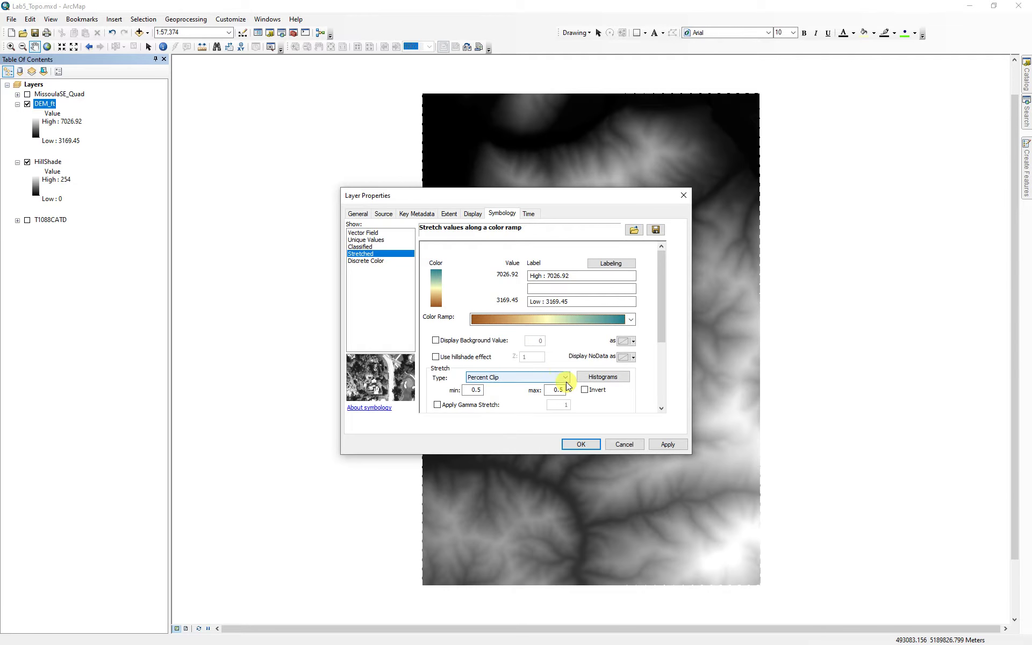
left_click_drag(547, 195, 295, 189)
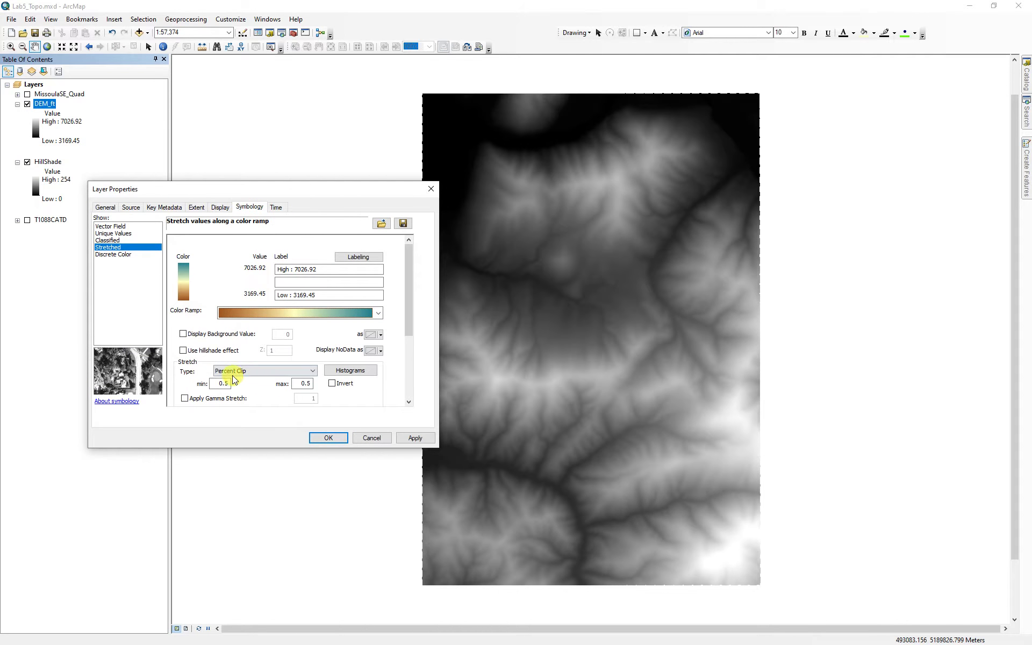
left_click(295, 370)
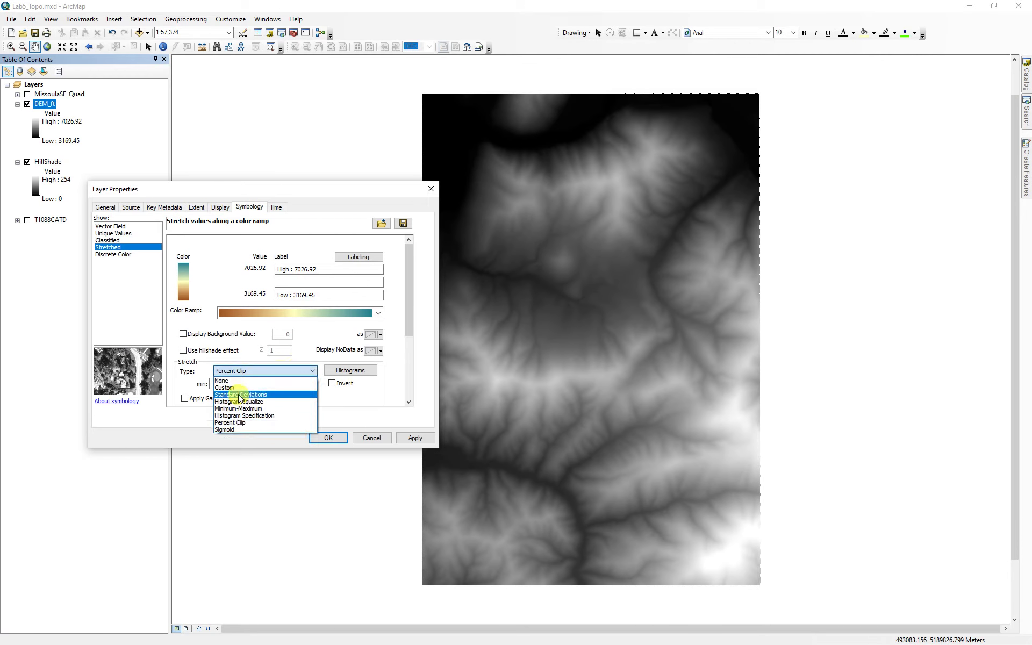
left_click(239, 393)
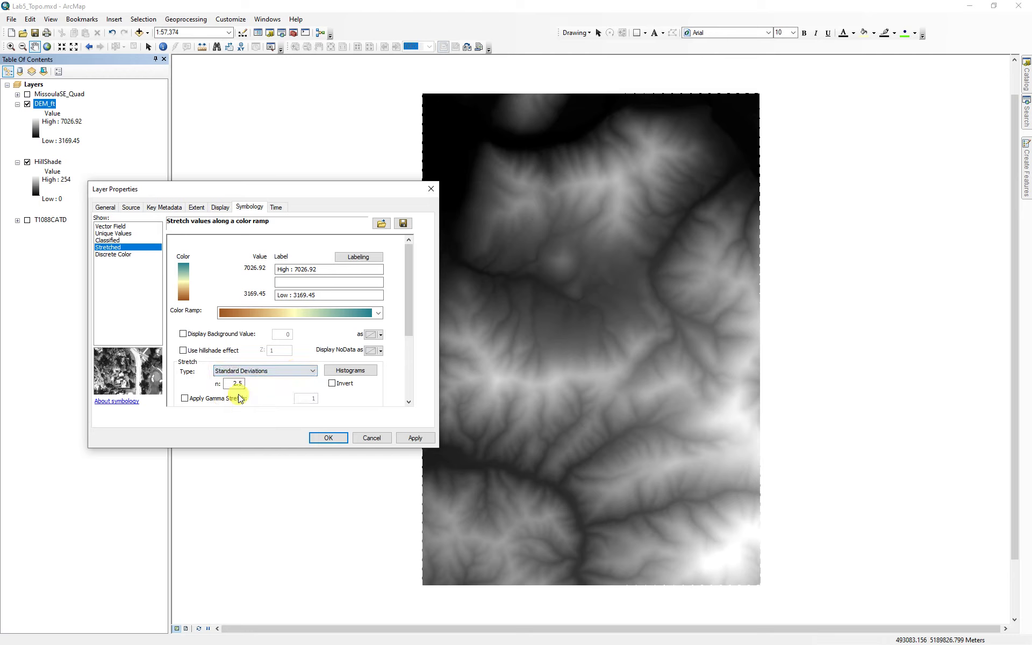
left_click(416, 438)
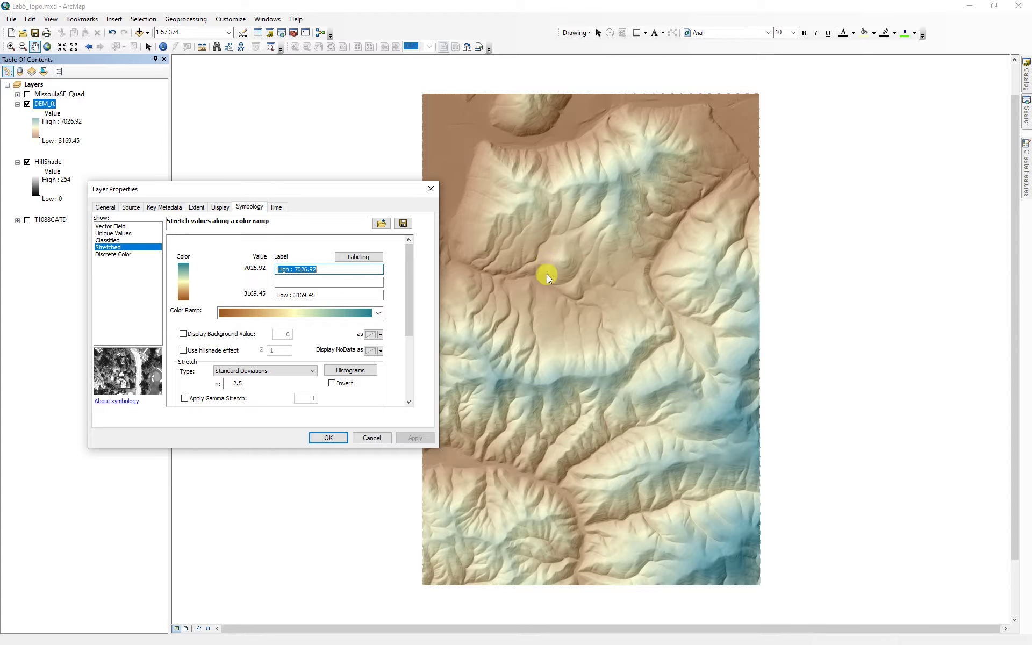
left_click(331, 384)
left_click(413, 438)
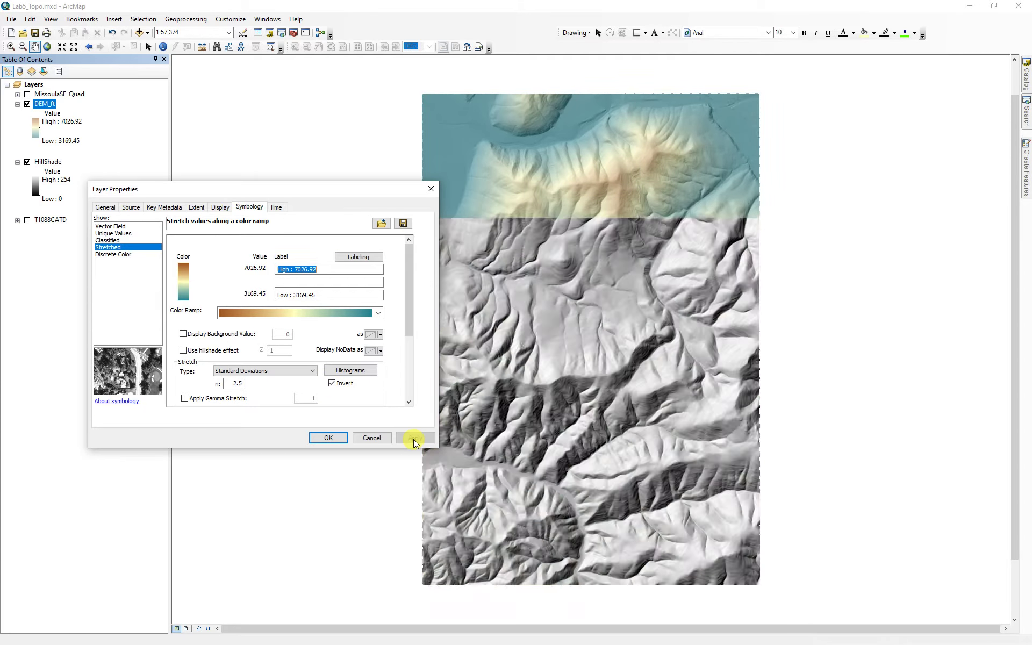
Step: Duplicate the symbolized DEM_ft layer, place the copy directly below MissoulaSE_Quad, and hide the original DEM_ft layer
left_click(328, 437)
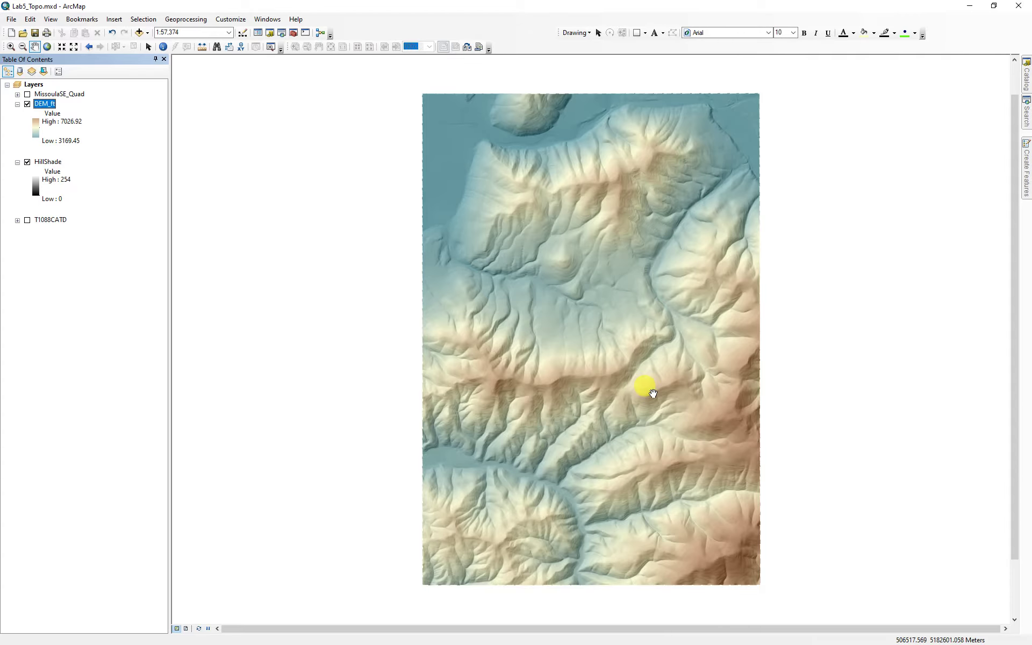
right_click(45, 104)
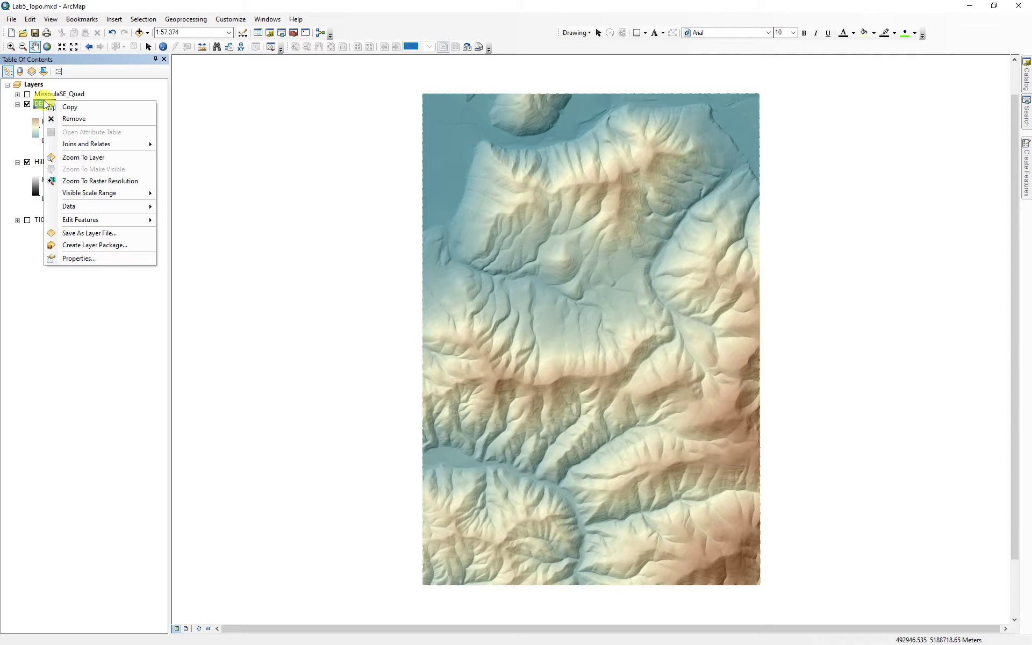
left_click(71, 107)
right_click(34, 85)
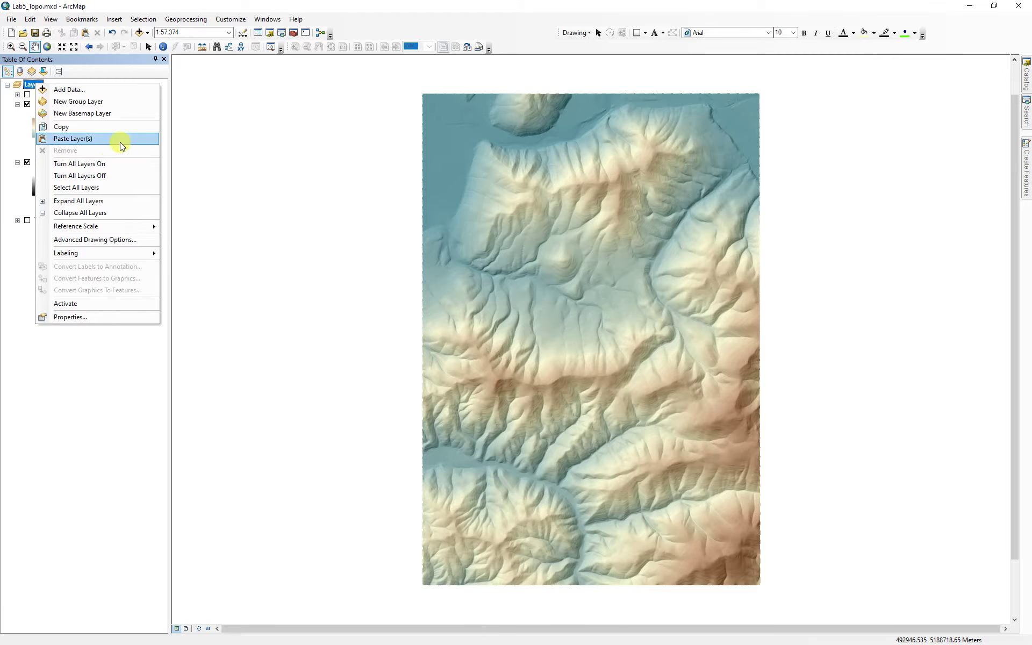
left_click(66, 139)
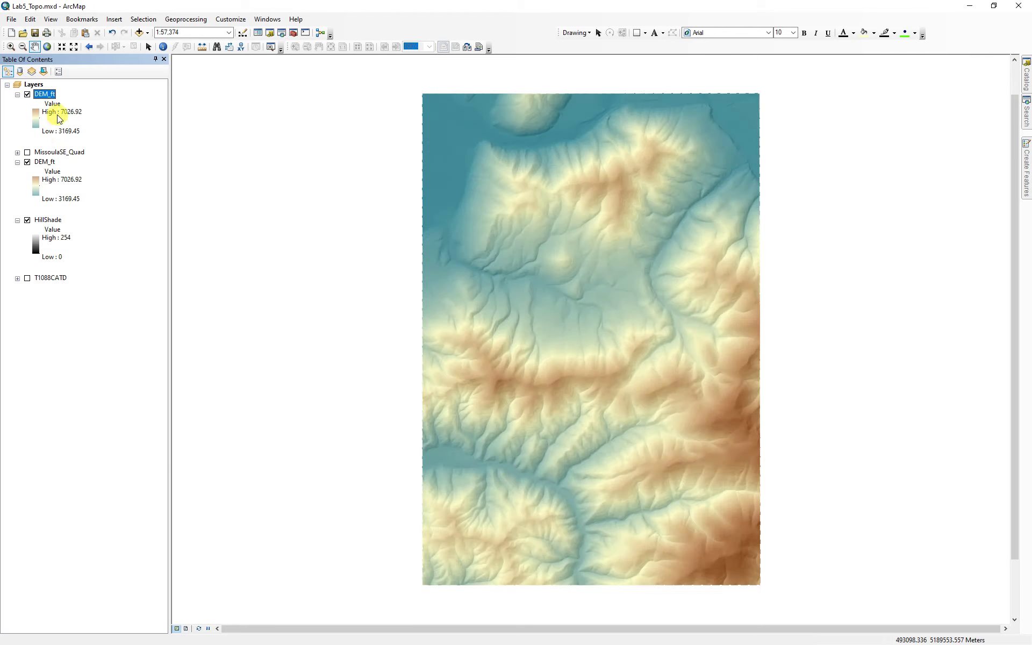
left_click_drag(47, 95, 58, 157)
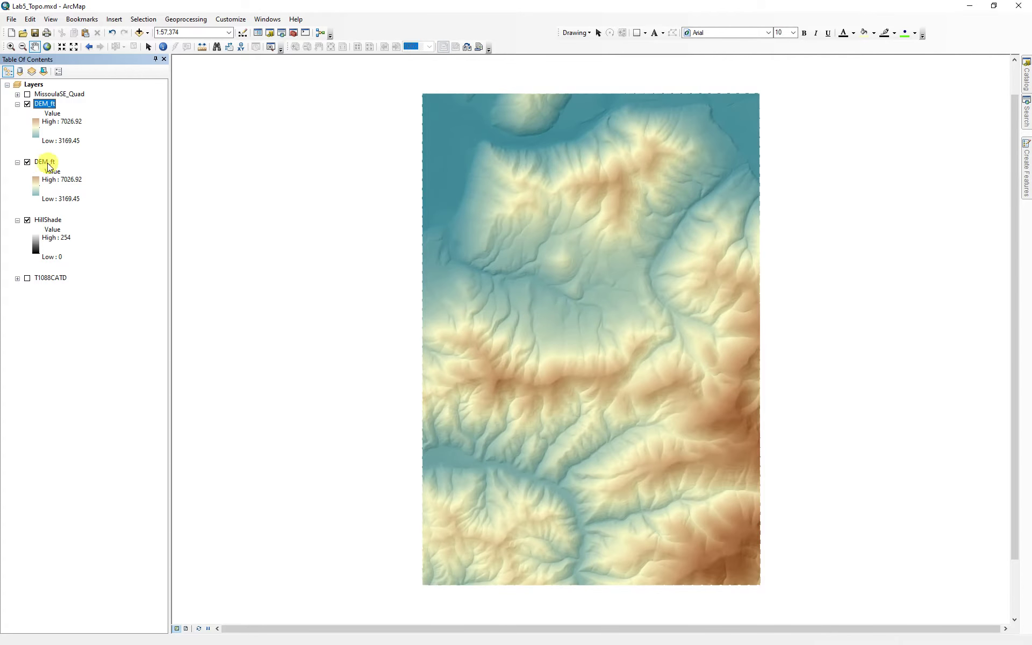
left_click(27, 162)
Step: Switch the upper DEM_ft layer to Classified symbology with 4 classes and the brown-yellow-teal color ramp
double_click(46, 105)
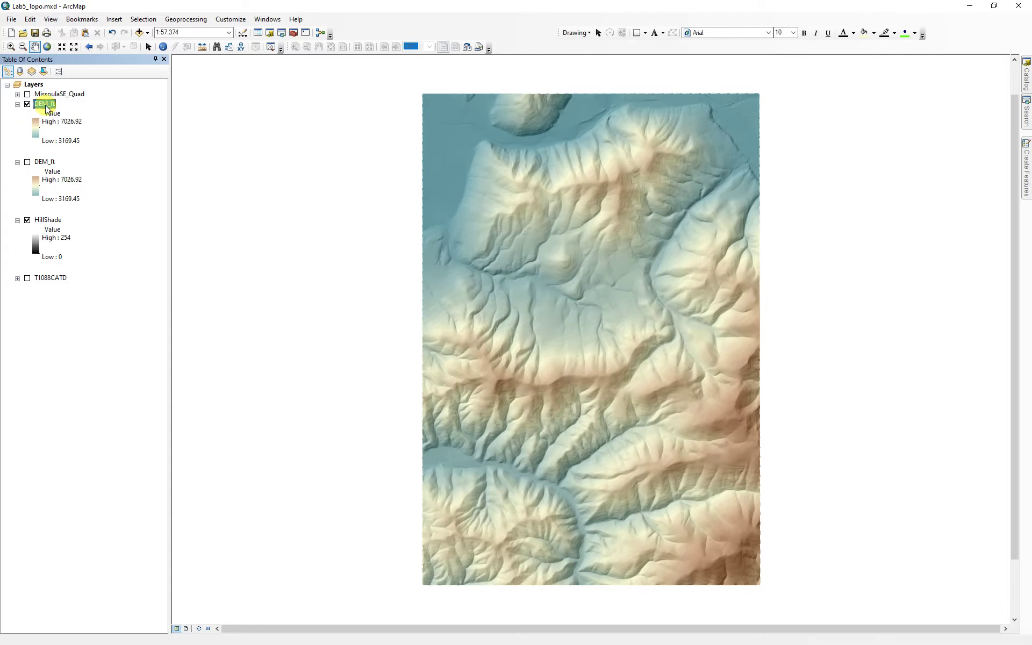
left_click_drag(574, 196, 329, 147)
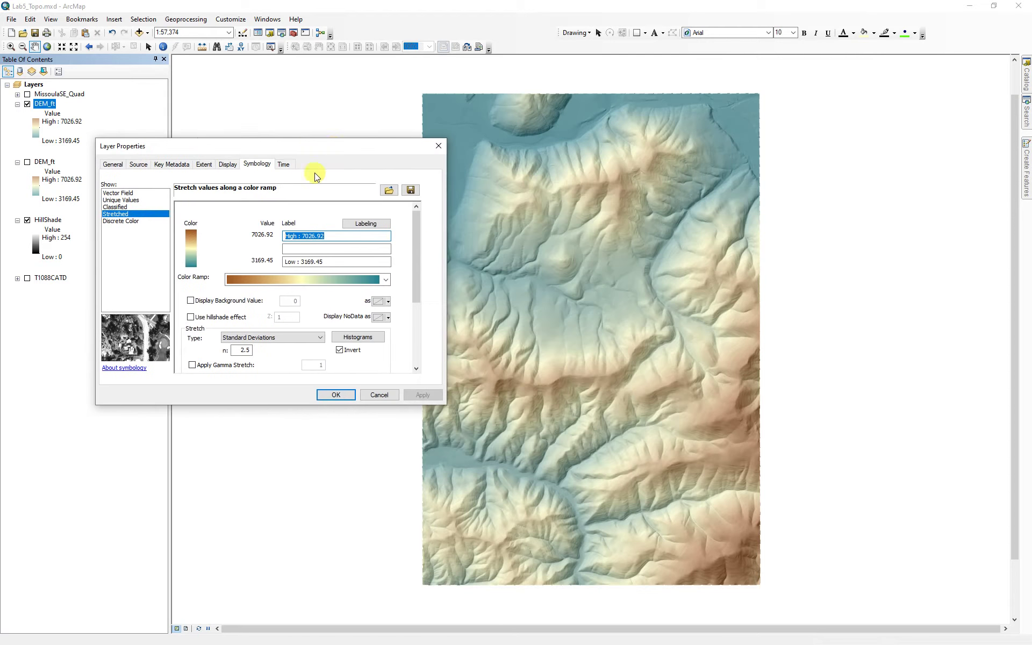
left_click(115, 208)
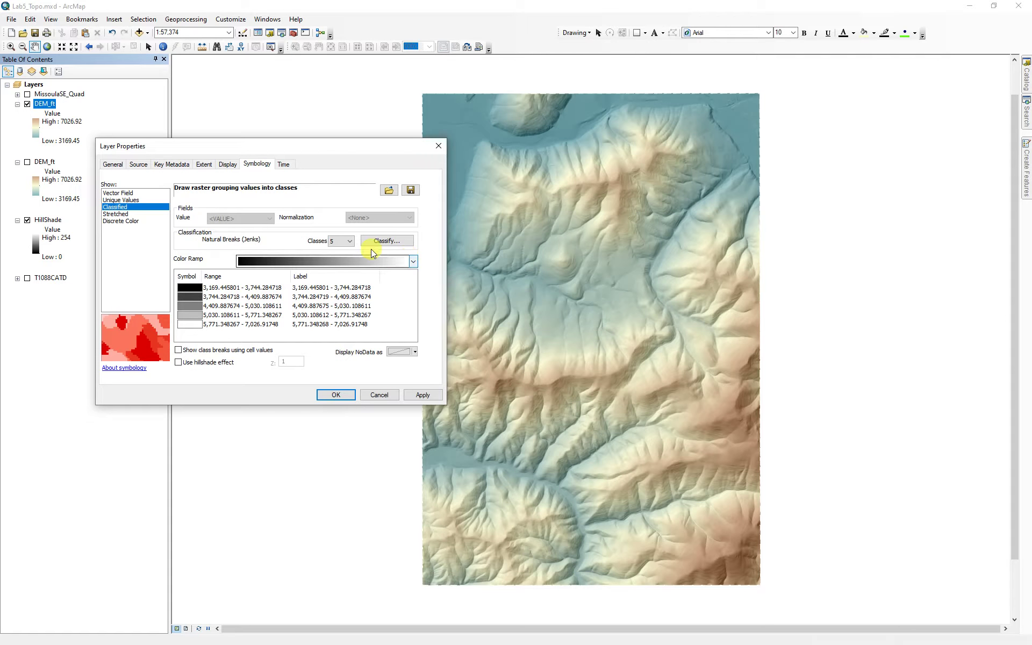
left_click(349, 243)
left_click(338, 258)
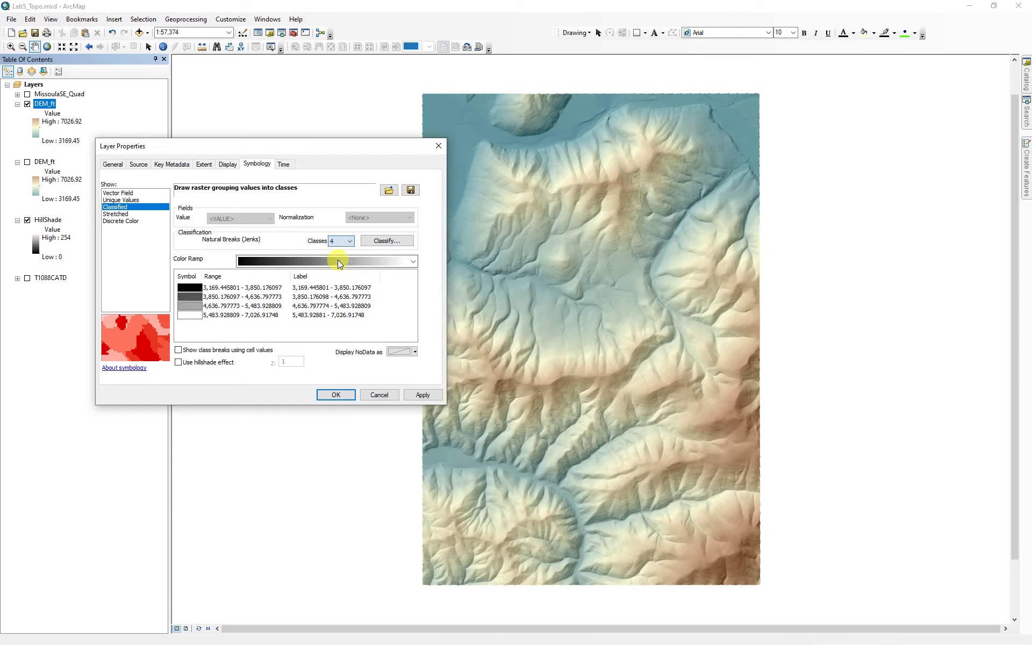
left_click(412, 261)
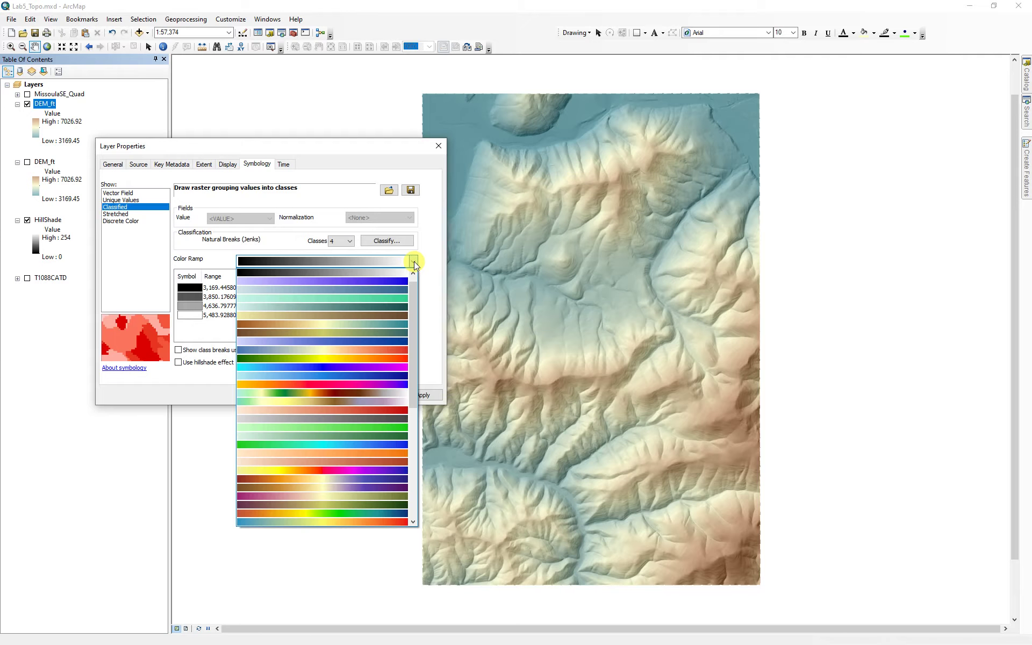
left_click(356, 333)
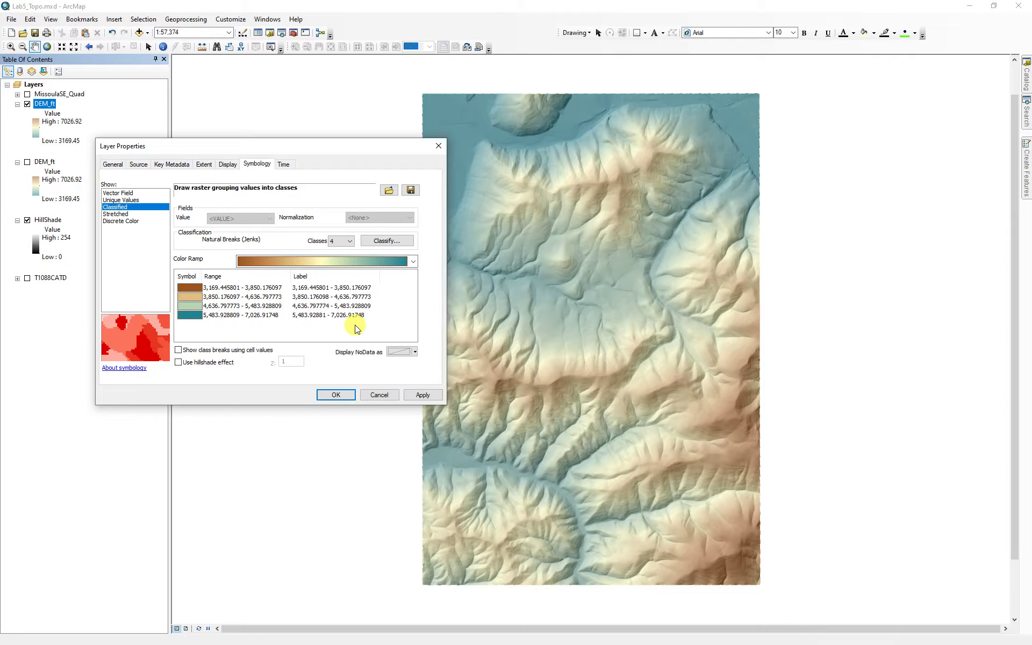
Step: Set the upper DEM_ft layer's class break values to 4000, 5000, 6000 and 7000, and apply the classification
left_click(382, 243)
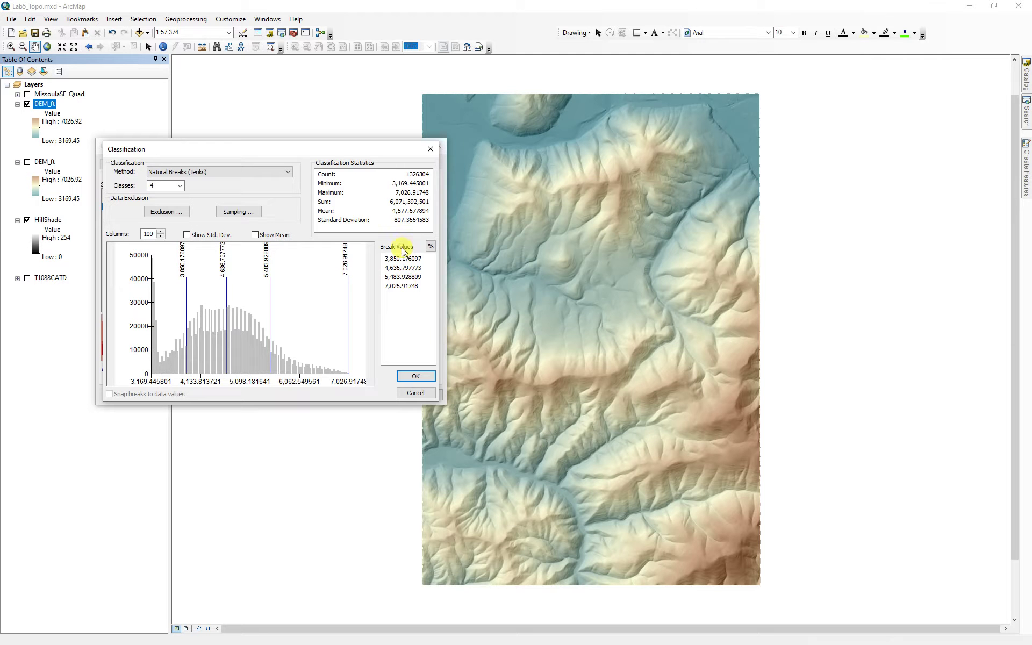
left_click(399, 286)
type("7000")
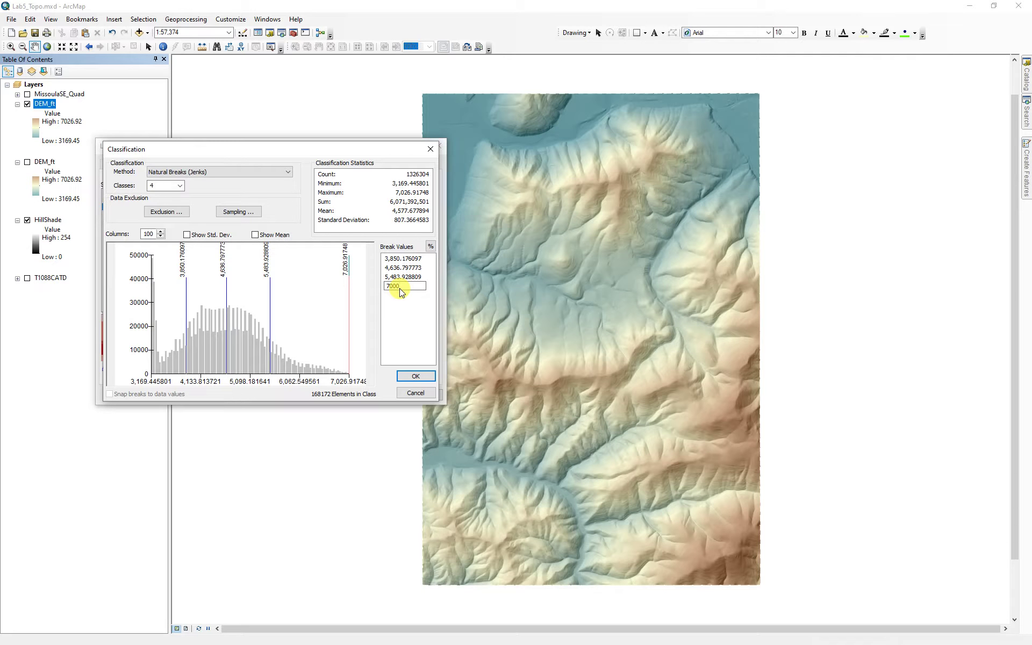
key("Return")
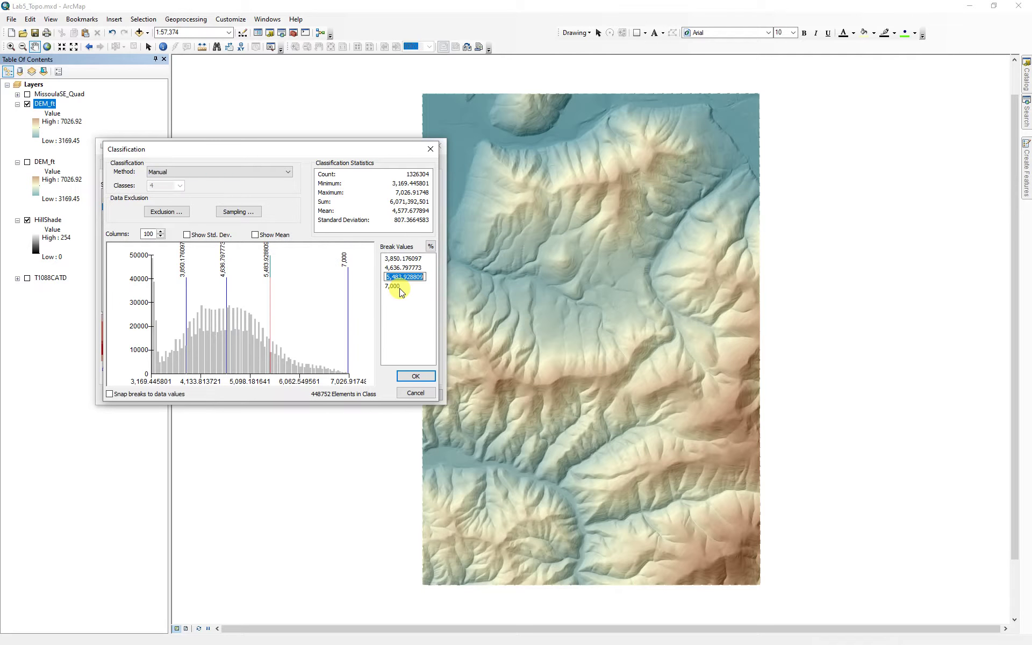
type("6000")
key("Return")
type("5,0")
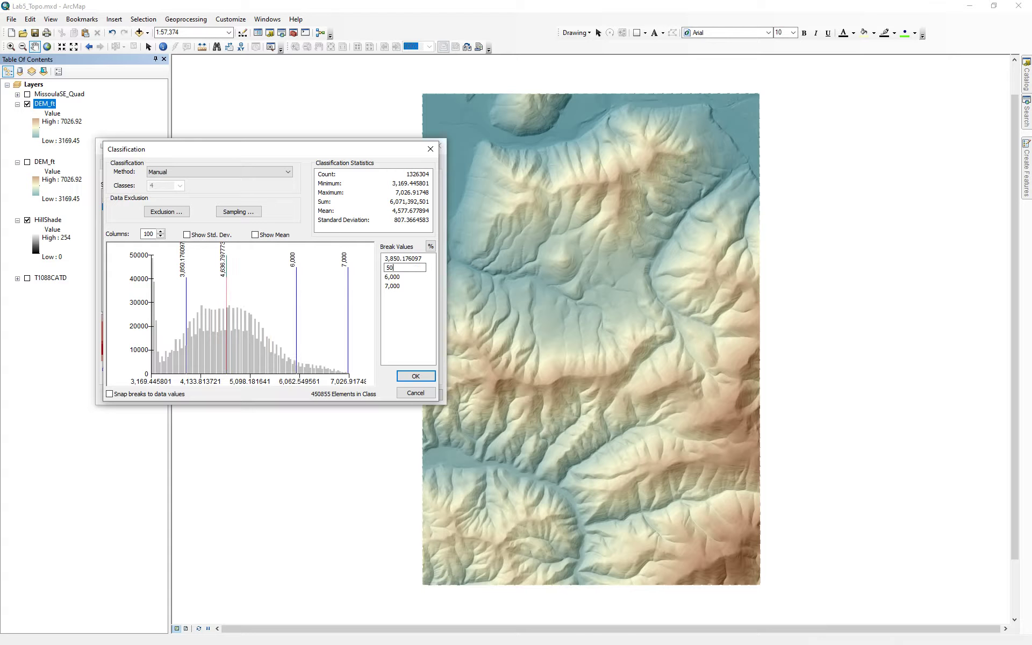
type("00")
key("Return")
type("4,0")
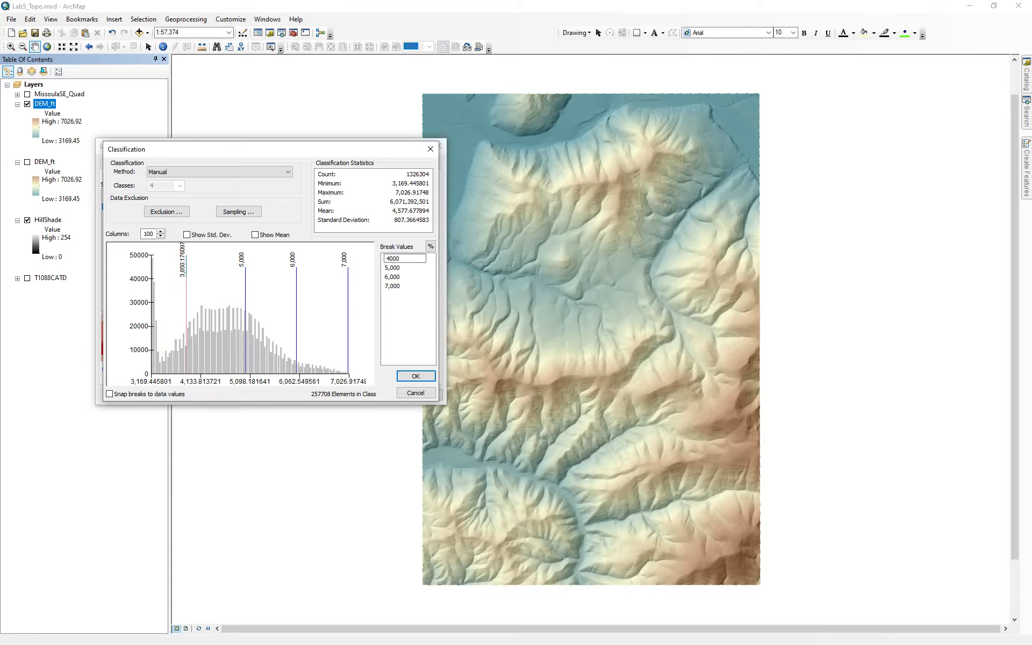
type("00")
key("Return")
left_click(415, 377)
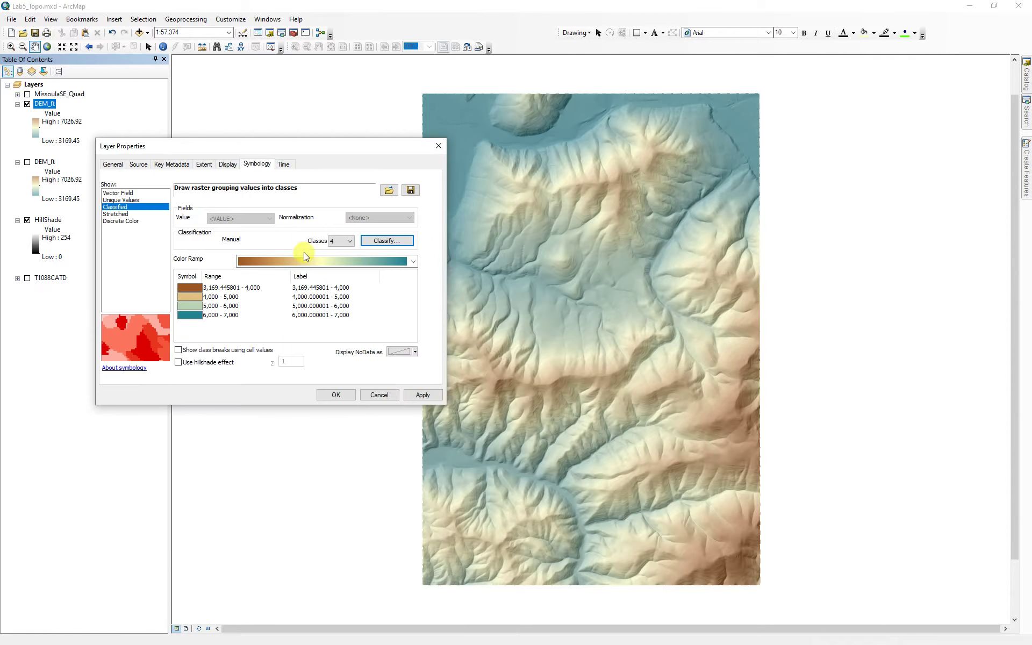
left_click(423, 396)
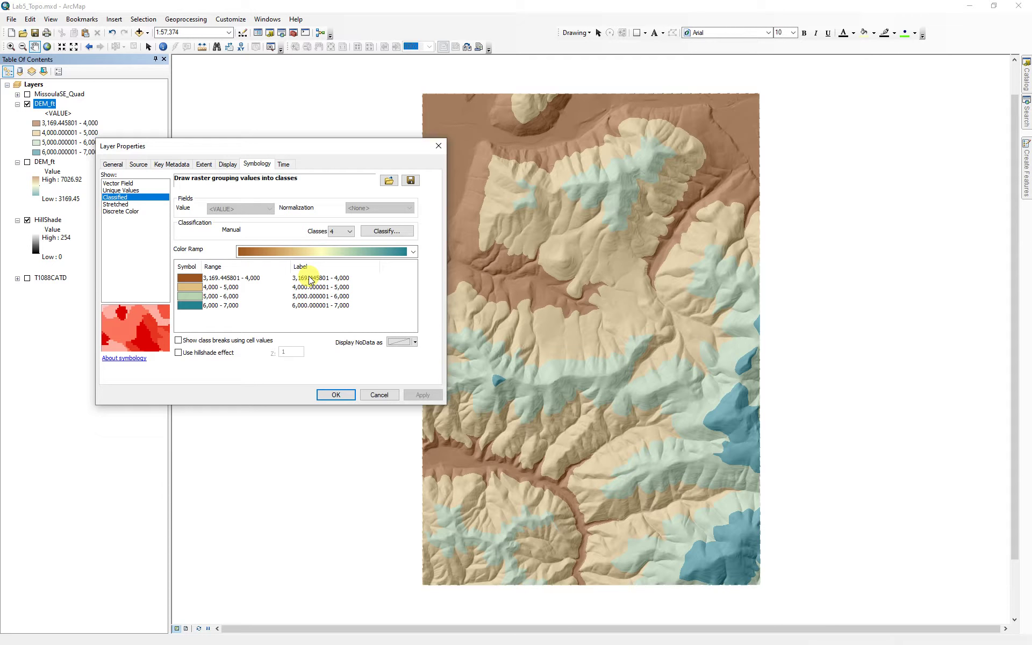
left_click(347, 397)
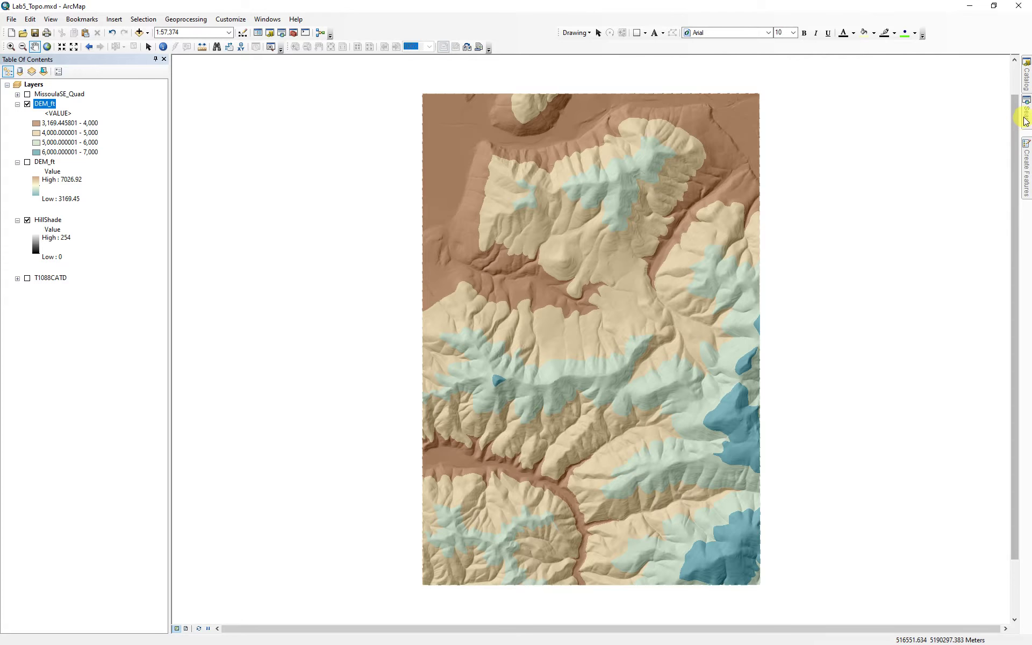
Step: Search for Contour and open the Contour (3D Analyst) tool
mouse_move(1027, 117)
left_click_drag(908, 101, 823, 97)
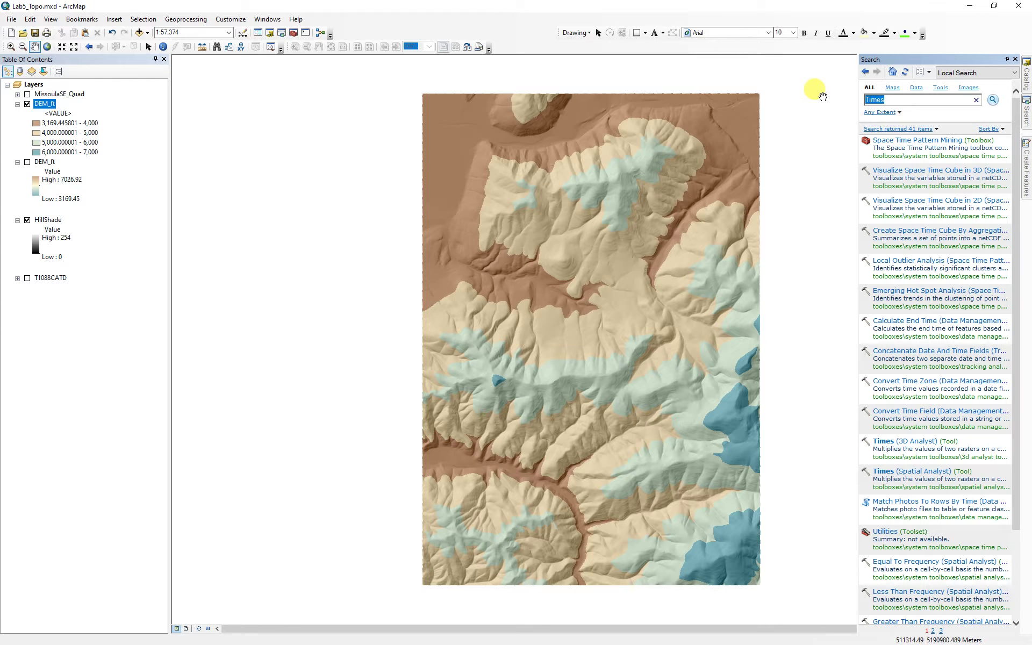
type("Contour")
key("Return")
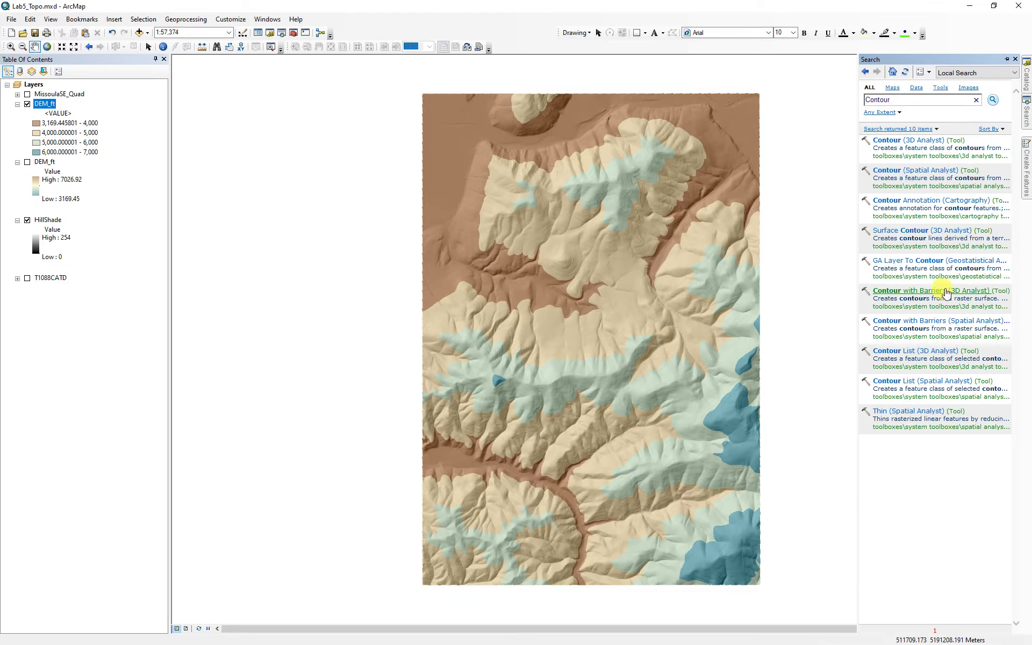
left_click(887, 141)
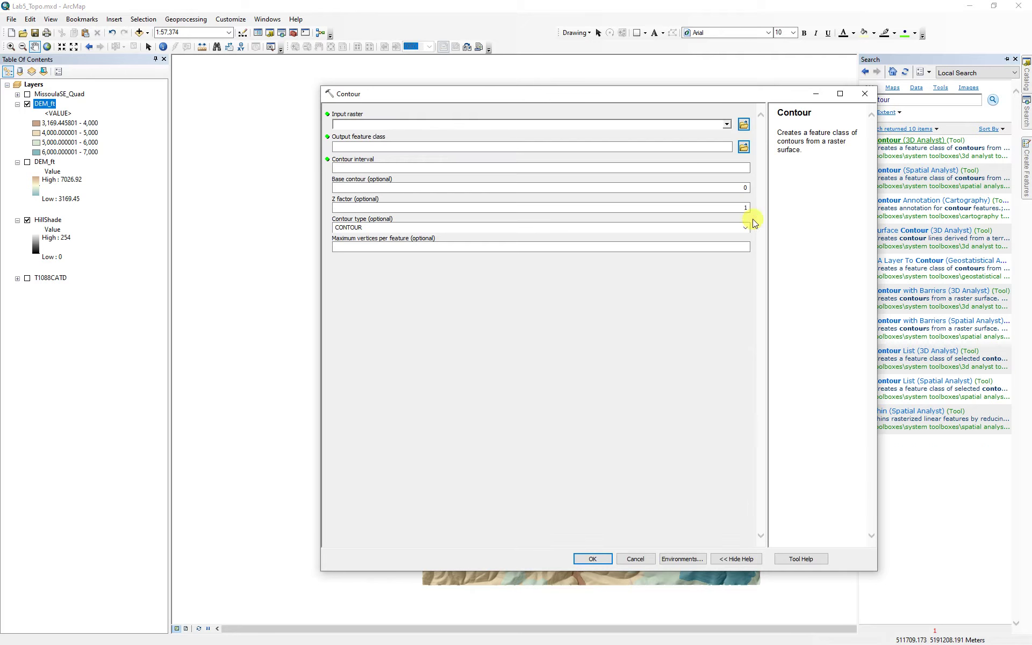
Step: Generate contours from the classified DEM_ft layer at a contour interval of 250, naming the output feature class Contour_DEM_ft in the Lab 5 geodatabase
left_click_drag(42, 107, 356, 124)
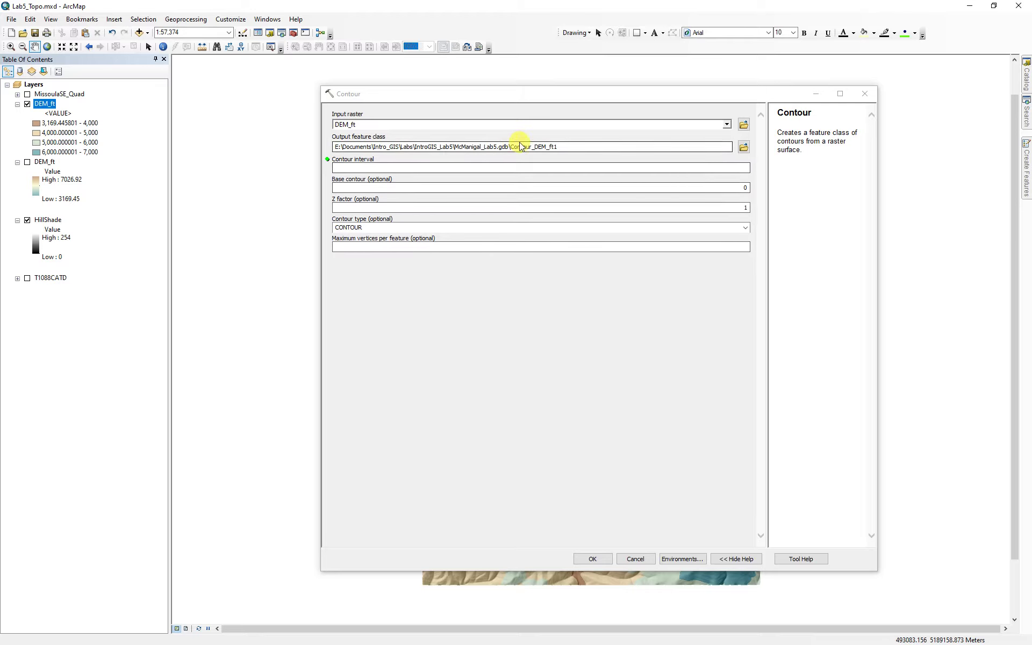
left_click(558, 146)
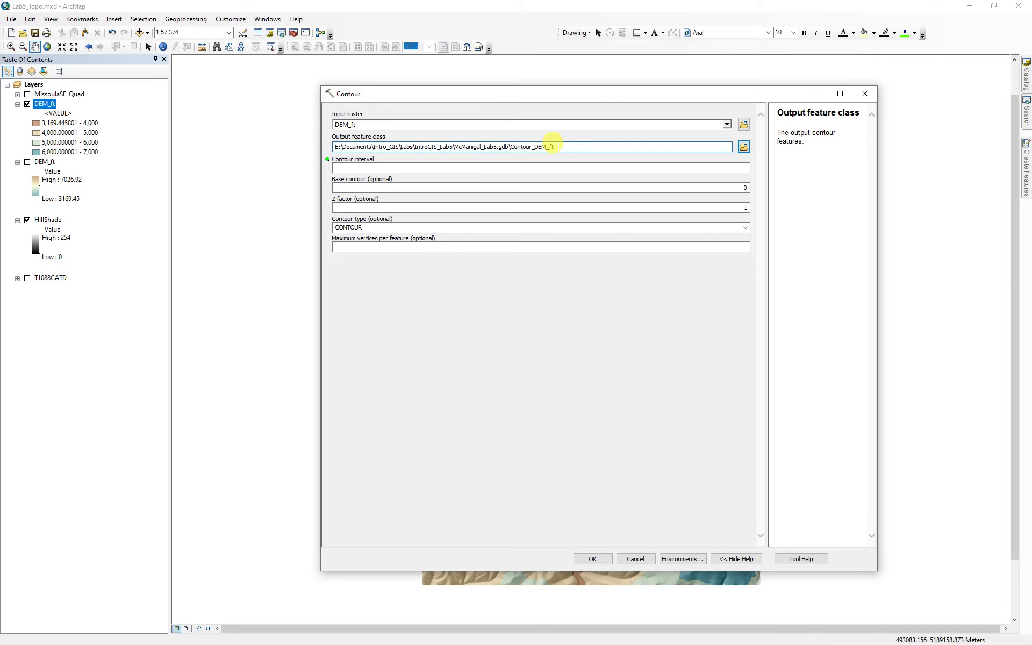
left_click(735, 168)
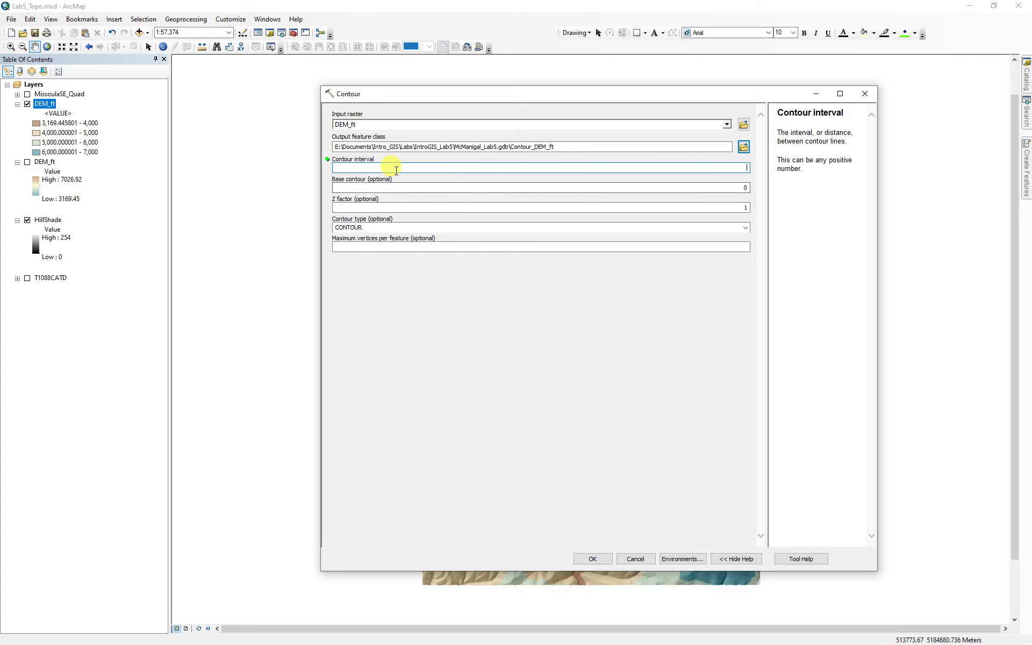
type("250")
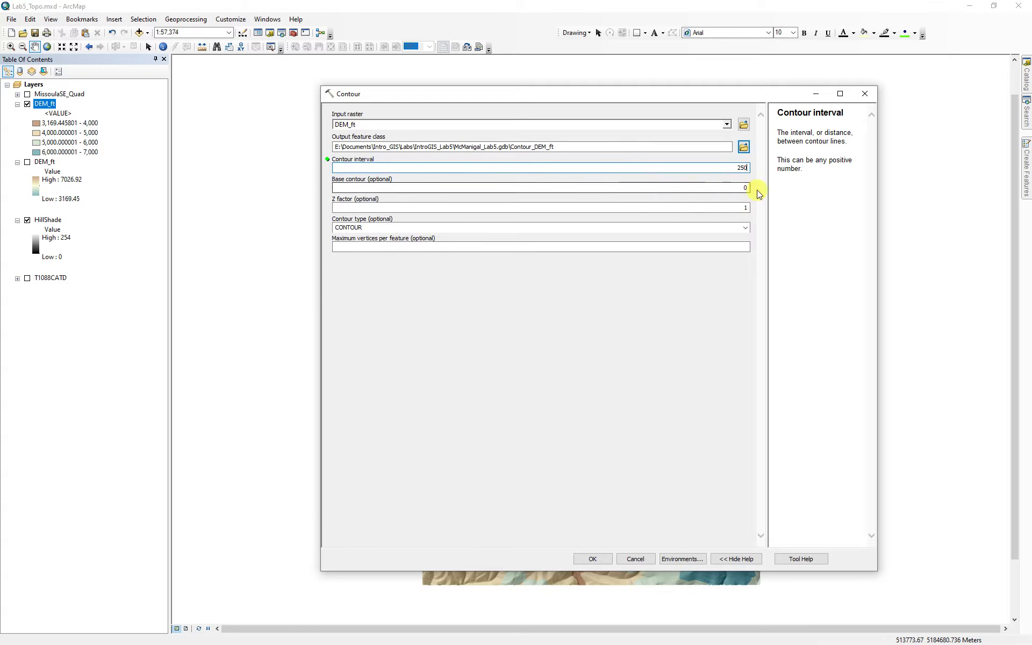
left_click(580, 362)
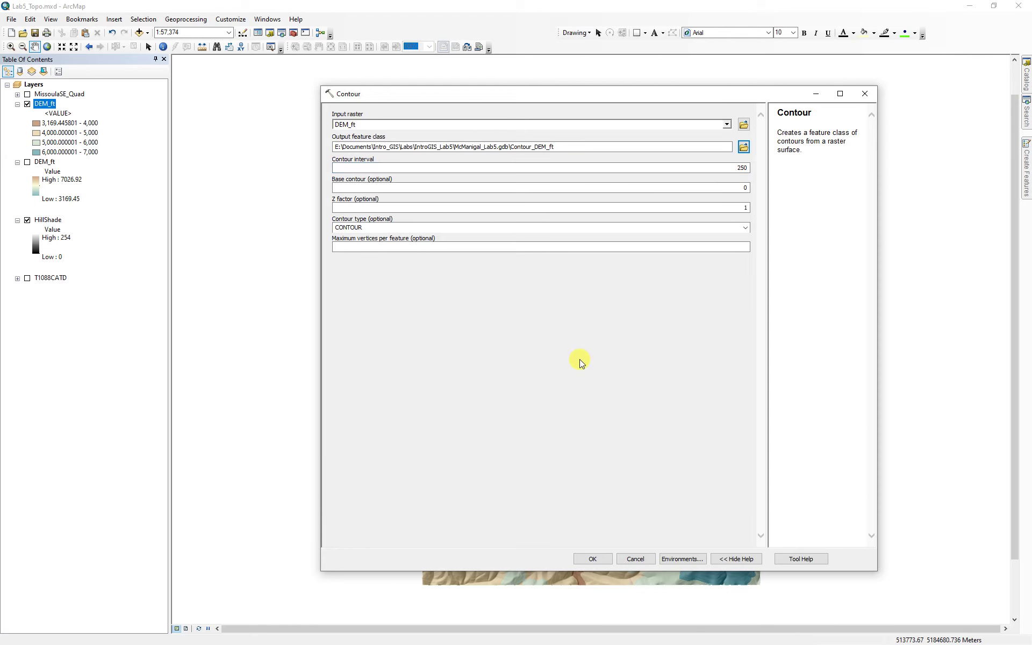
left_click(592, 559)
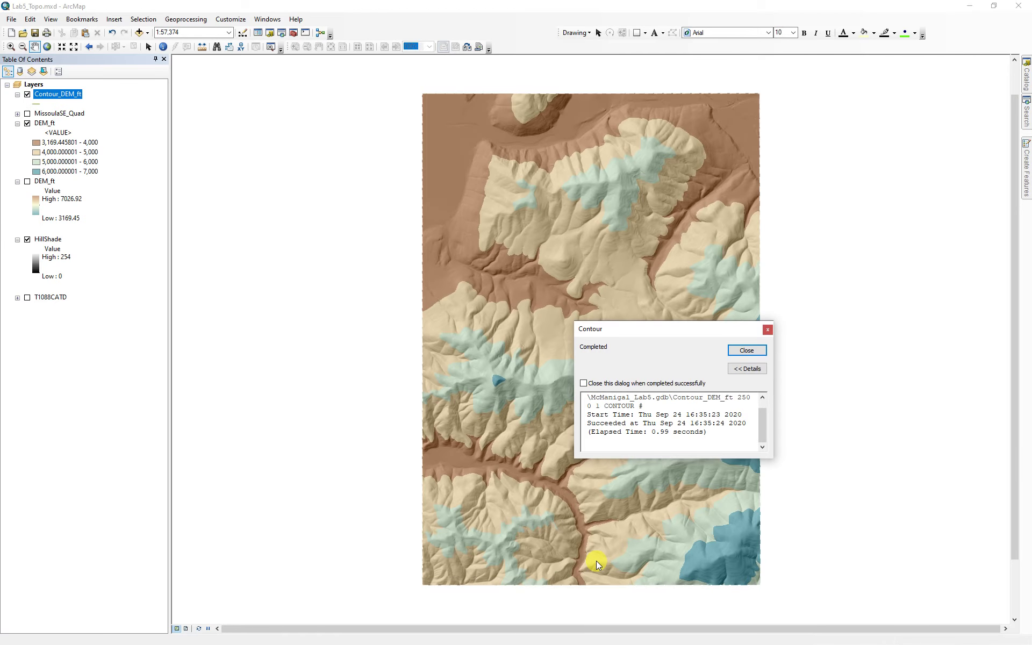
left_click(760, 354)
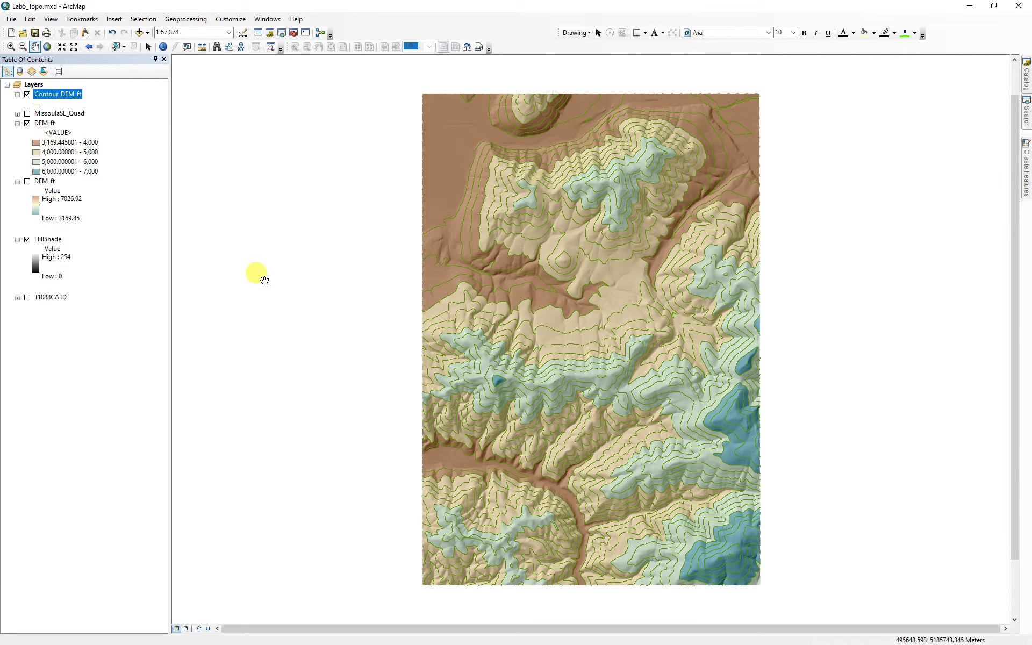
Step: Switch the Contour_DEM_ft layer's symbology to unique values based on the Contour field
left_click(149, 47)
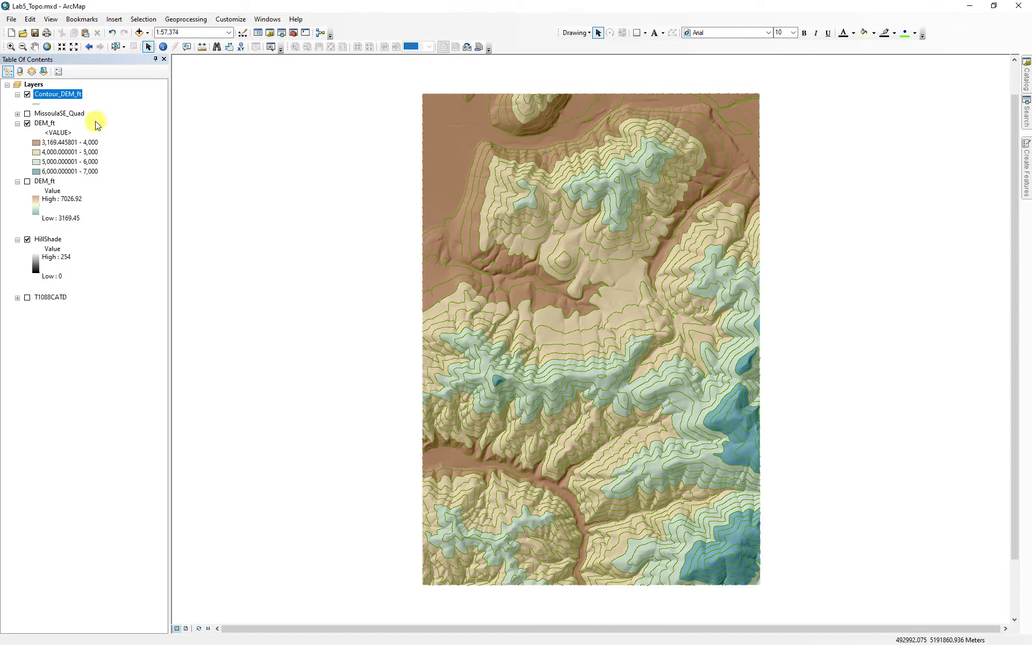
double_click(55, 97)
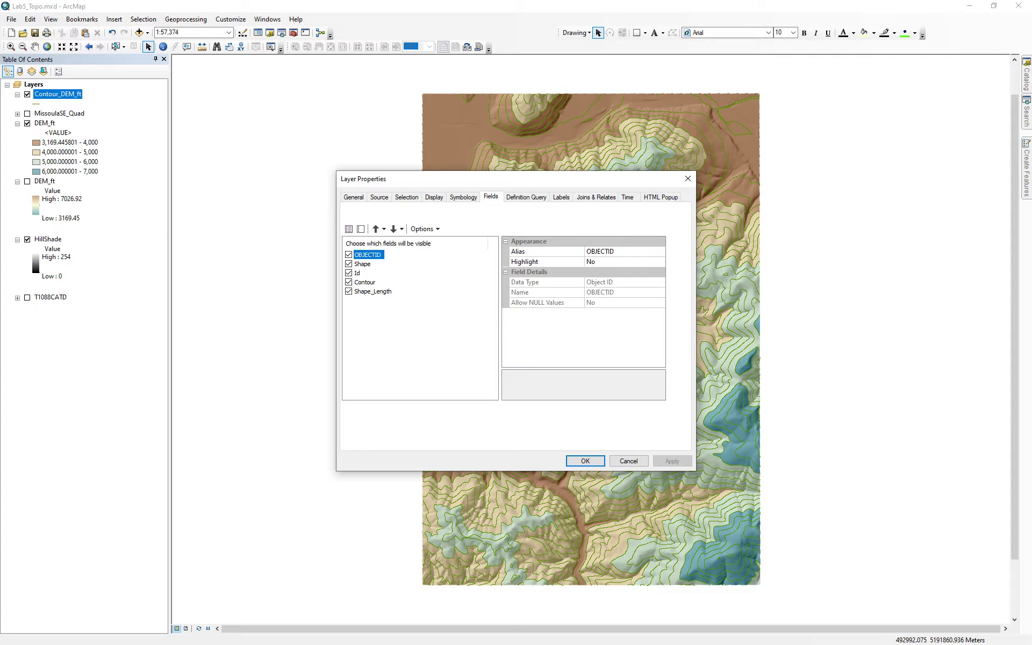
left_click(465, 199)
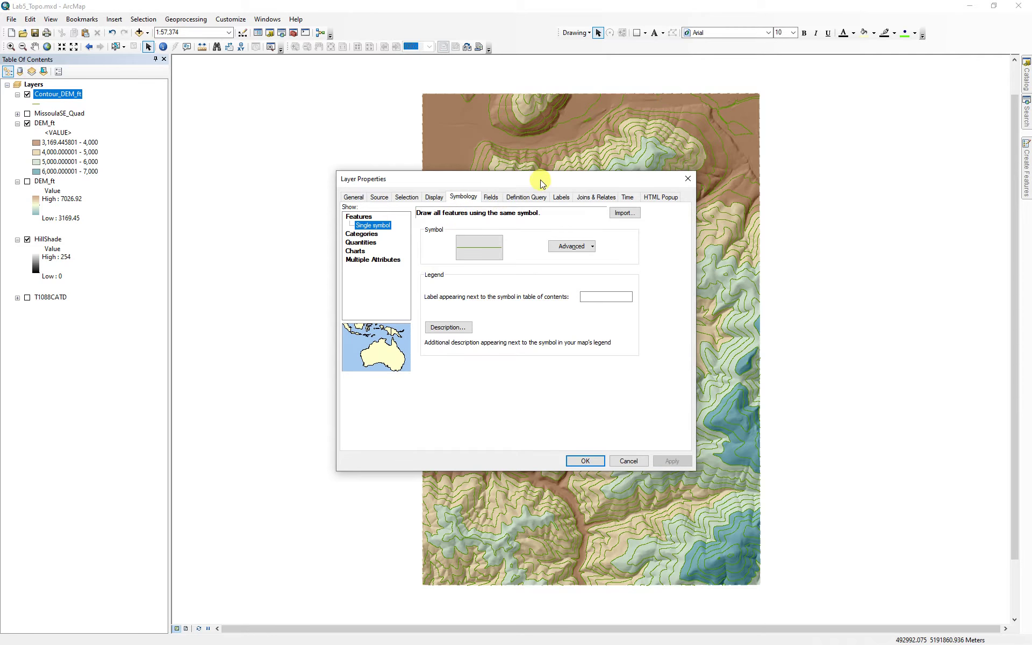
left_click_drag(540, 181, 287, 186)
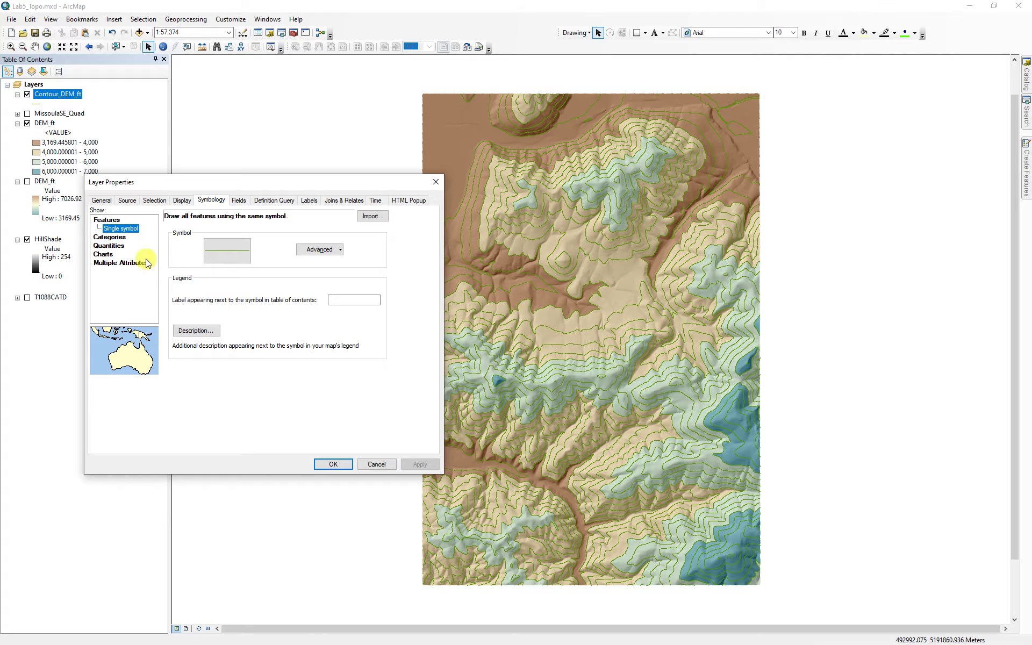
left_click(110, 238)
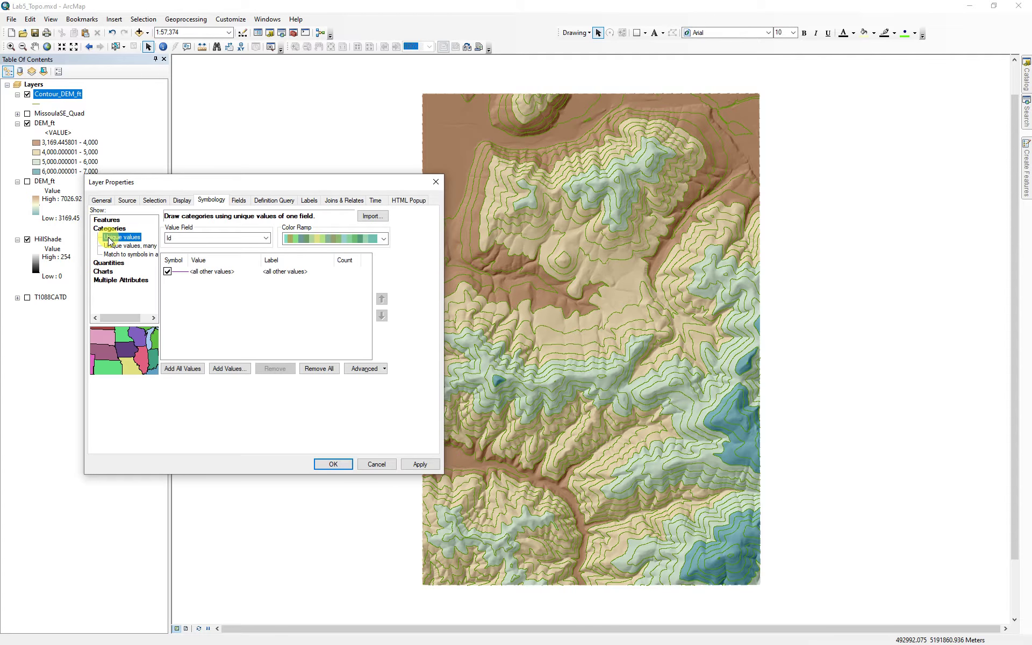
left_click(261, 238)
left_click(189, 261)
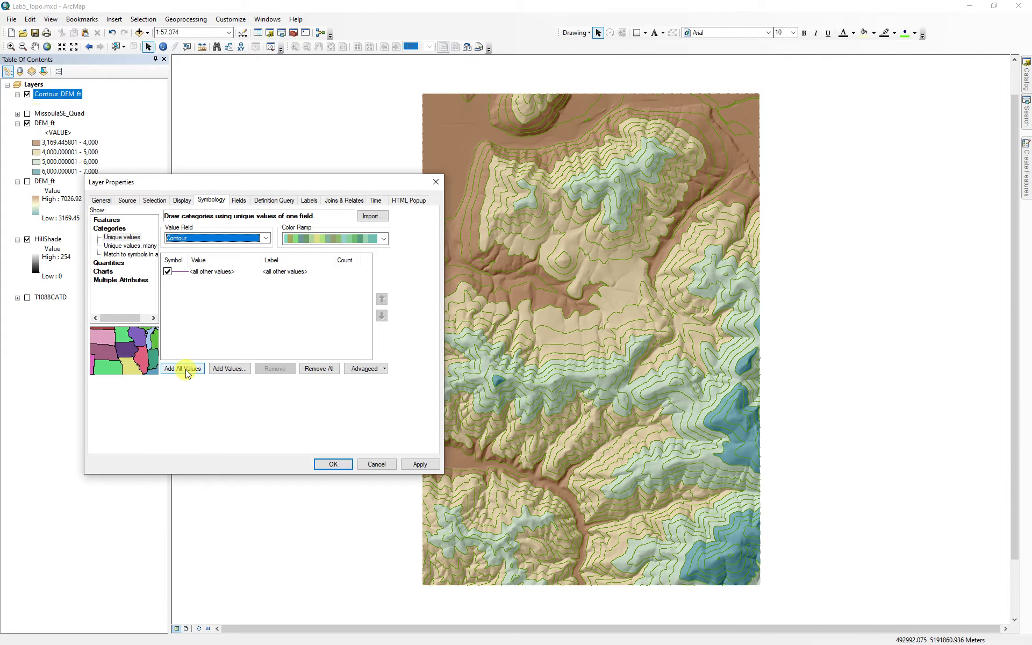
Step: Add only the contour values 4000, 5000, 6000 and 7000 to the unique values symbology
left_click(225, 370)
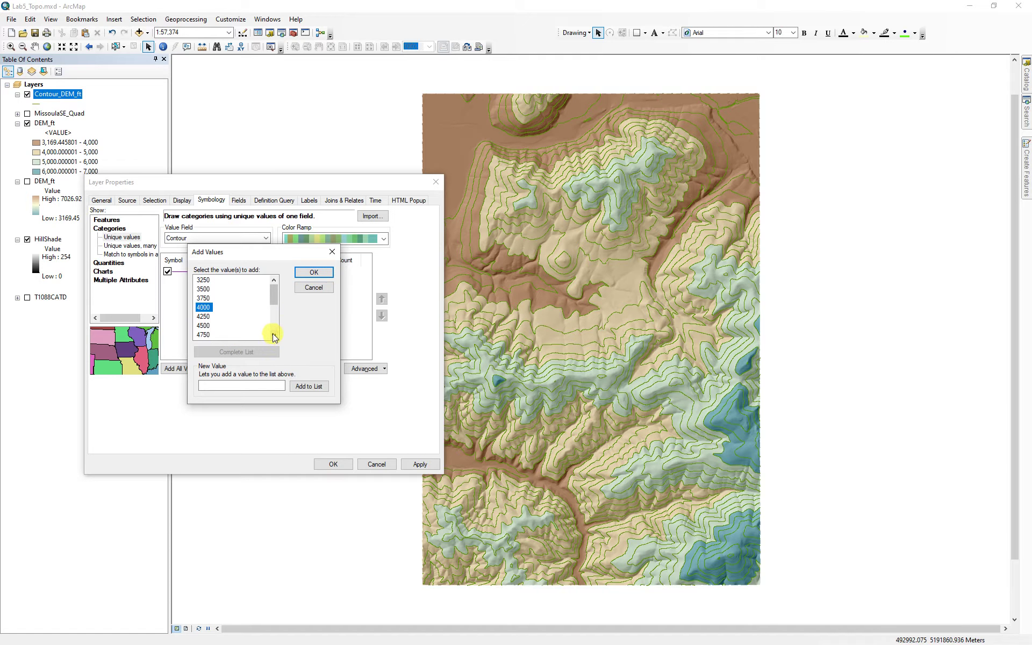
left_click(274, 336)
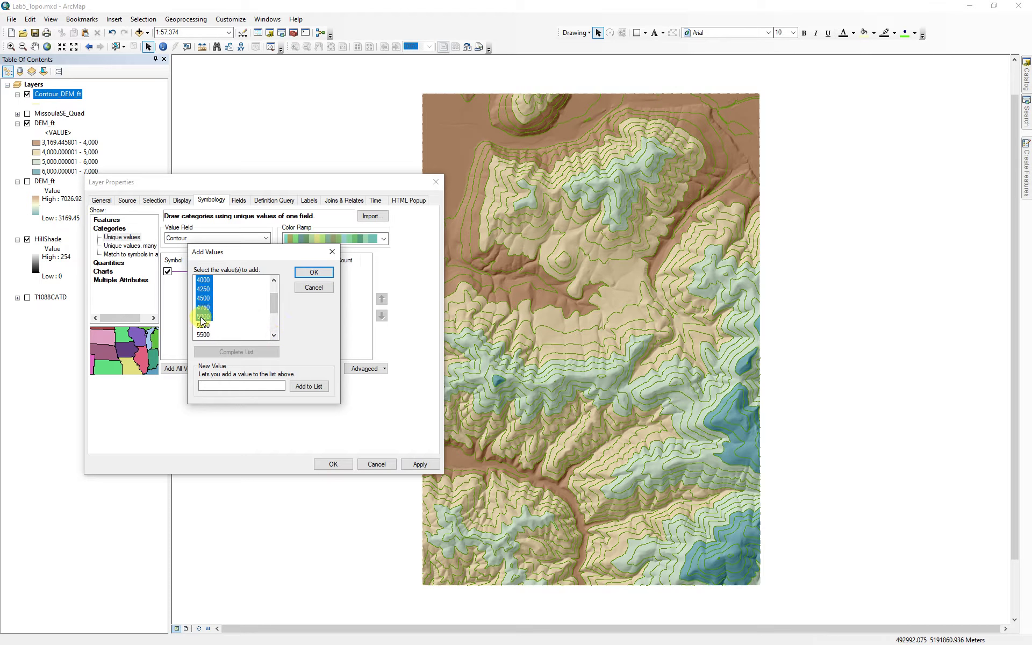
left_click(258, 355)
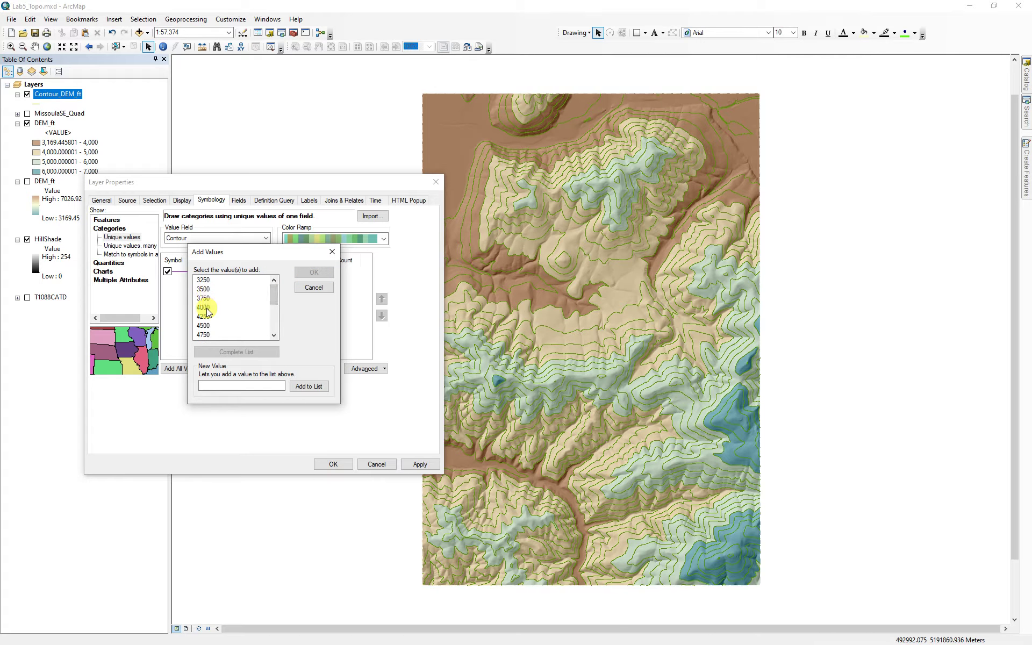
left_click(205, 308)
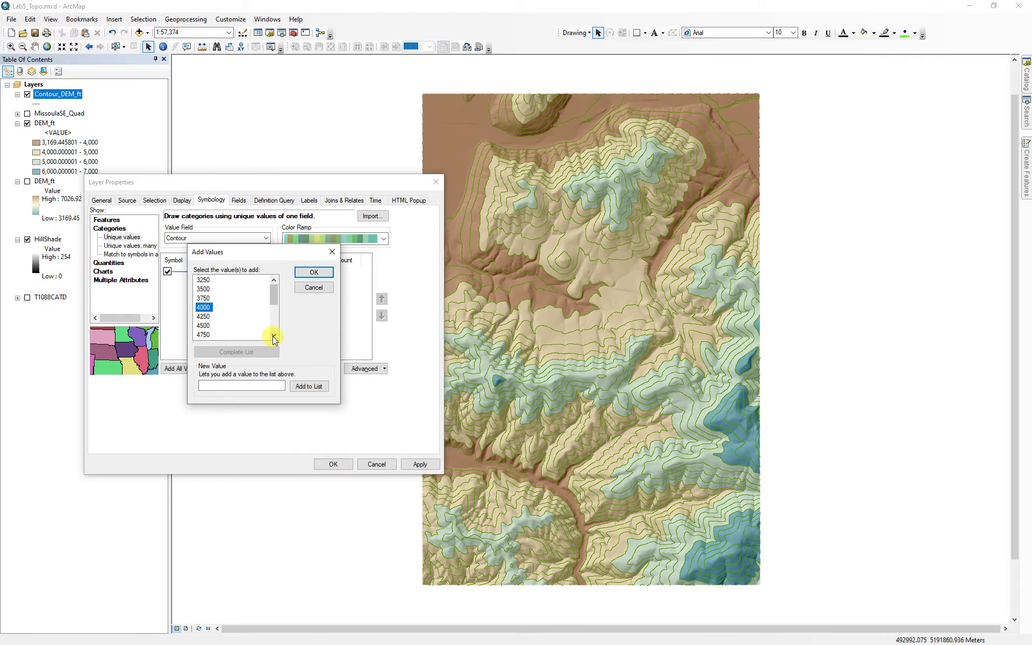
left_click(274, 335)
left_click(273, 335)
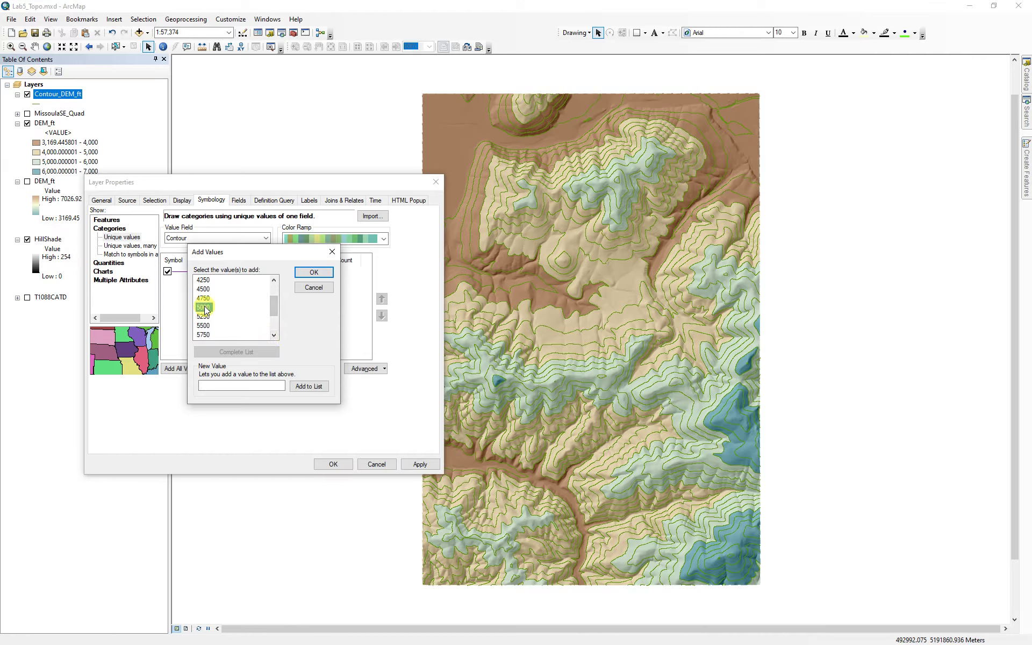
left_click(274, 336)
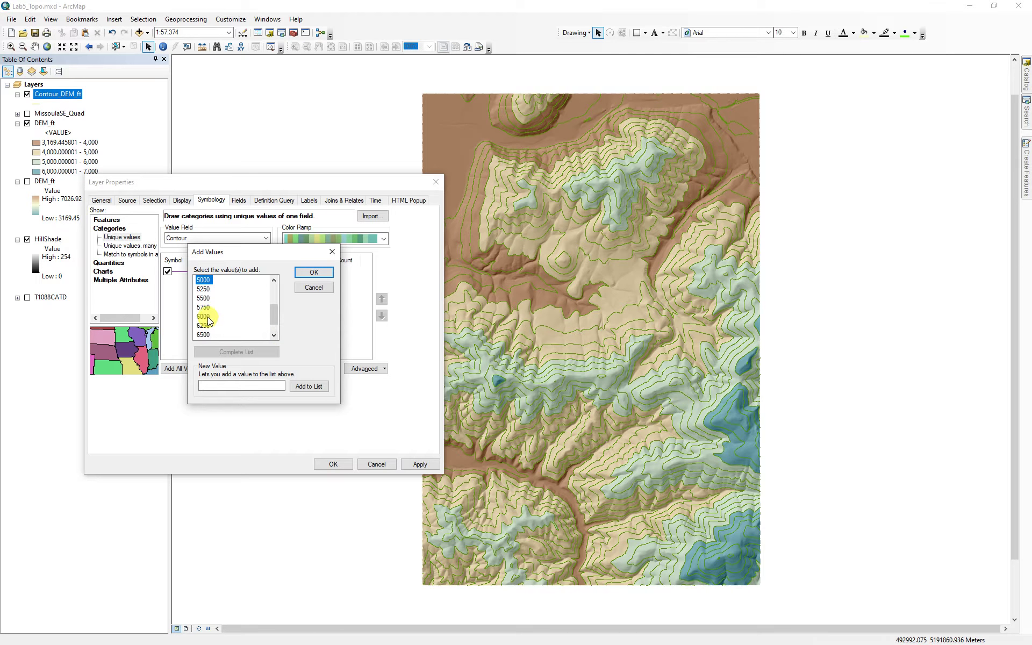
left_click(274, 336)
left_click(274, 335)
left_click(203, 334, "ctrl")
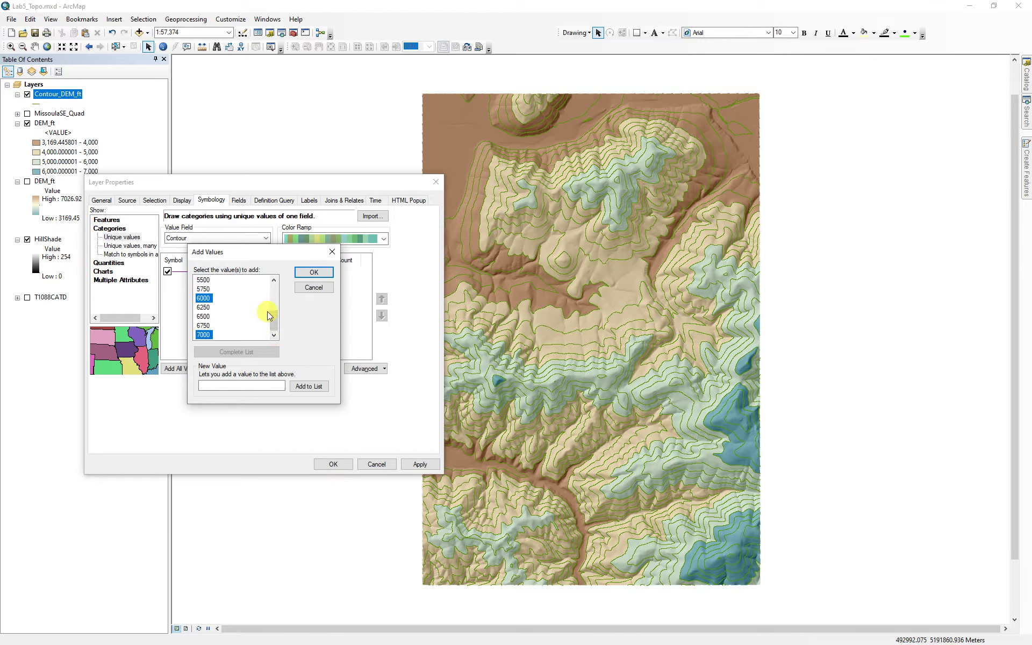
left_click(313, 272)
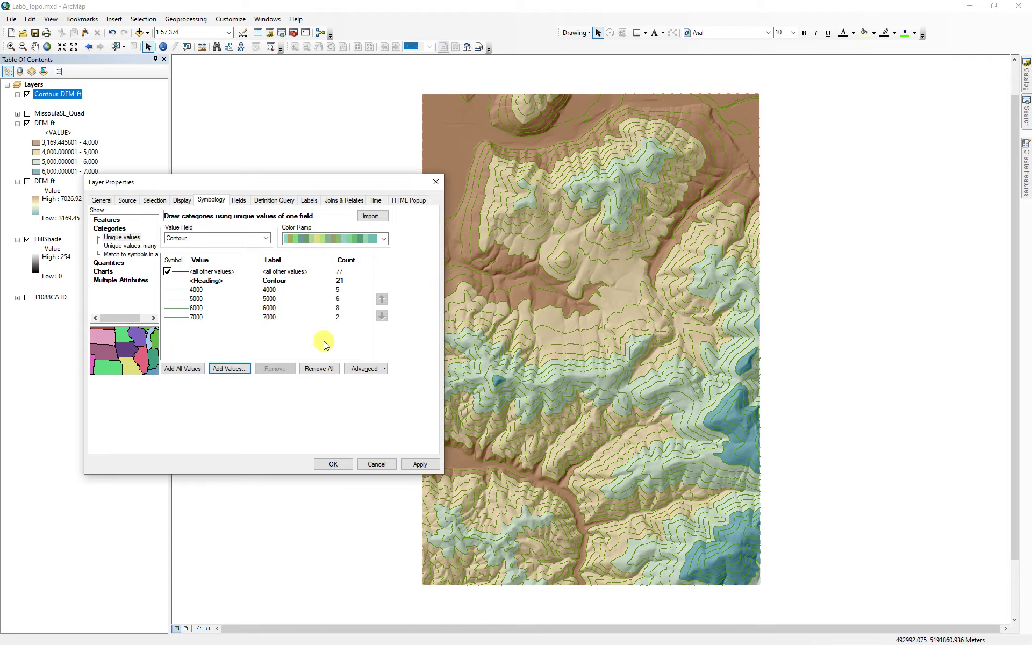
Step: Group the 4000, 5000, 6000 and 7000 contour values into a single symbol class
left_click(196, 290)
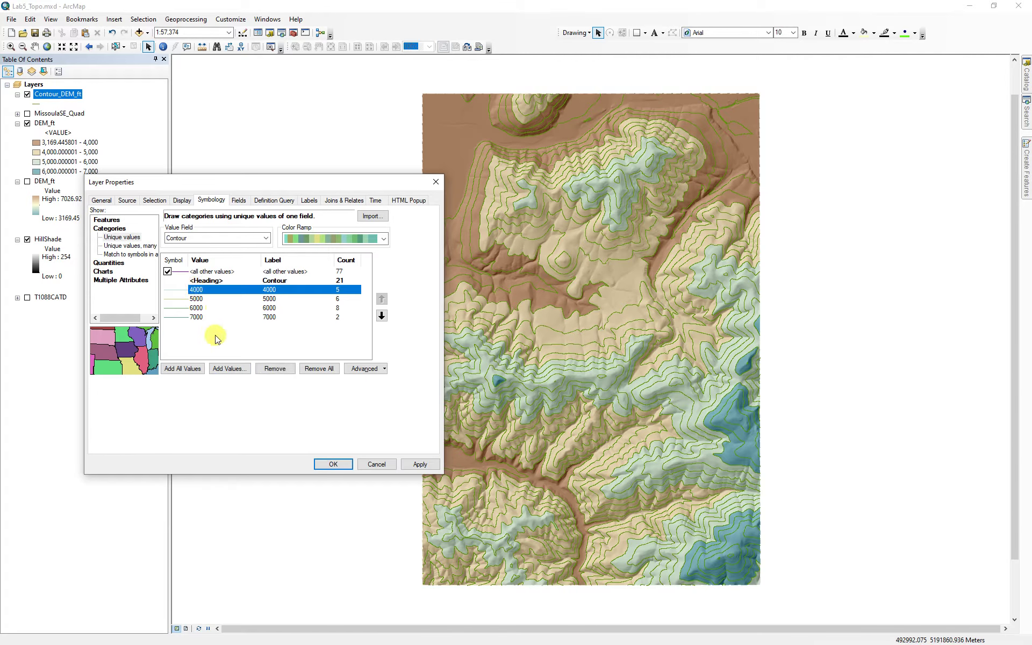
left_click(199, 317, "shift")
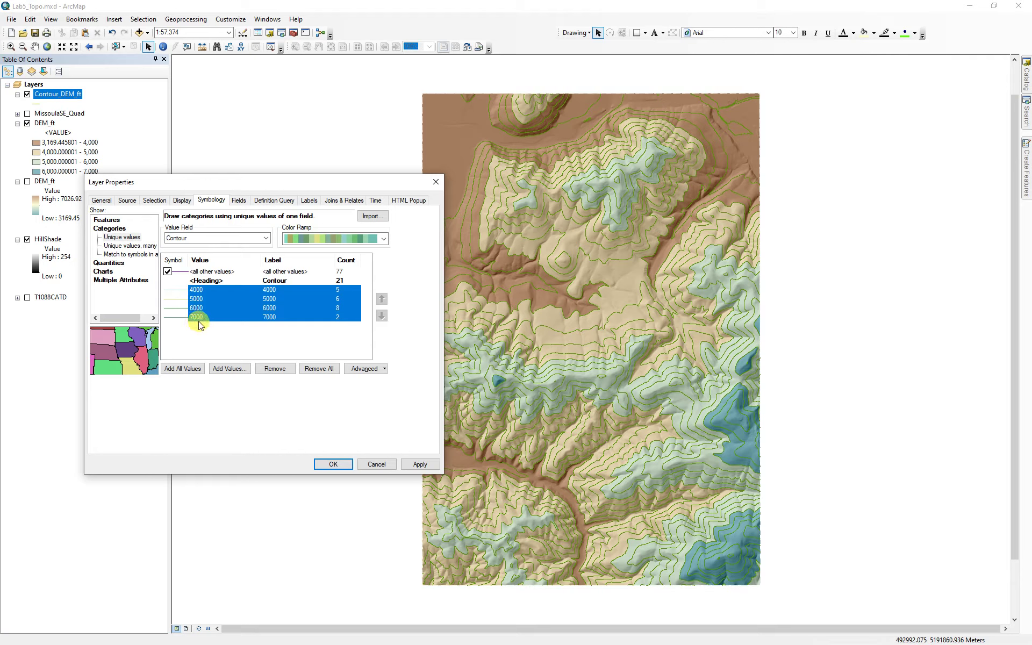
right_click(200, 301)
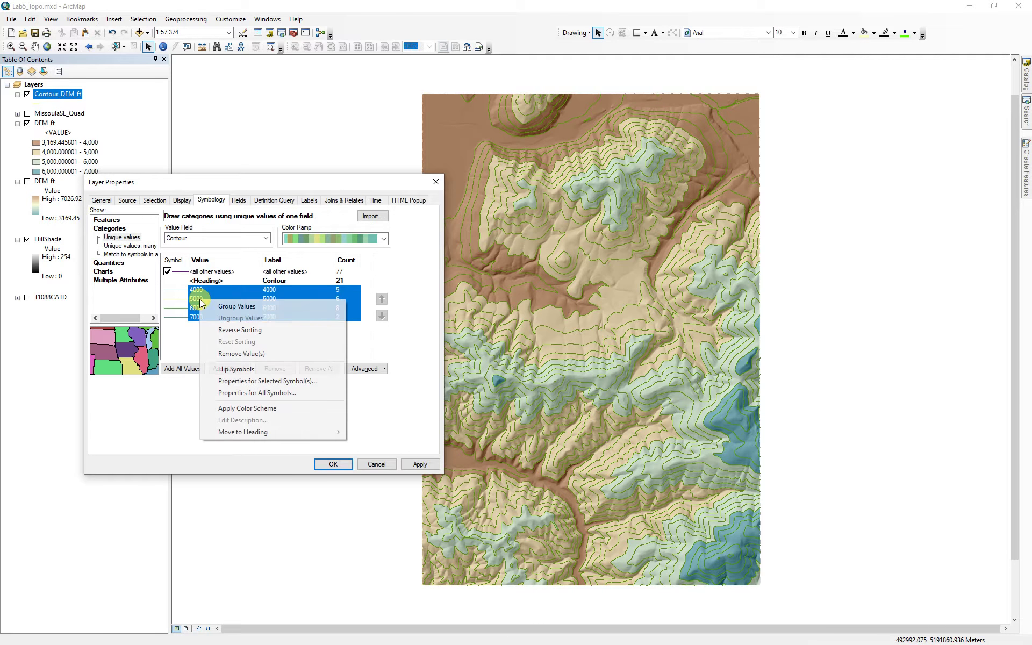
left_click(246, 309)
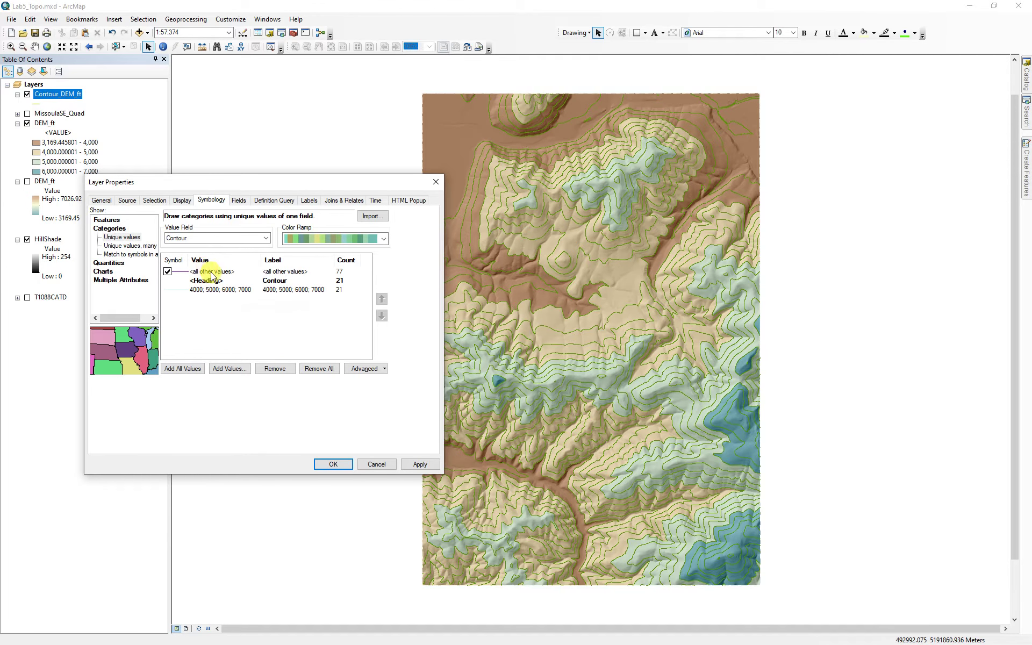
Step: Assign the thick brown topographic contour line symbol to the grouped 4000; 5000; 6000; 7000 class
left_click(180, 294)
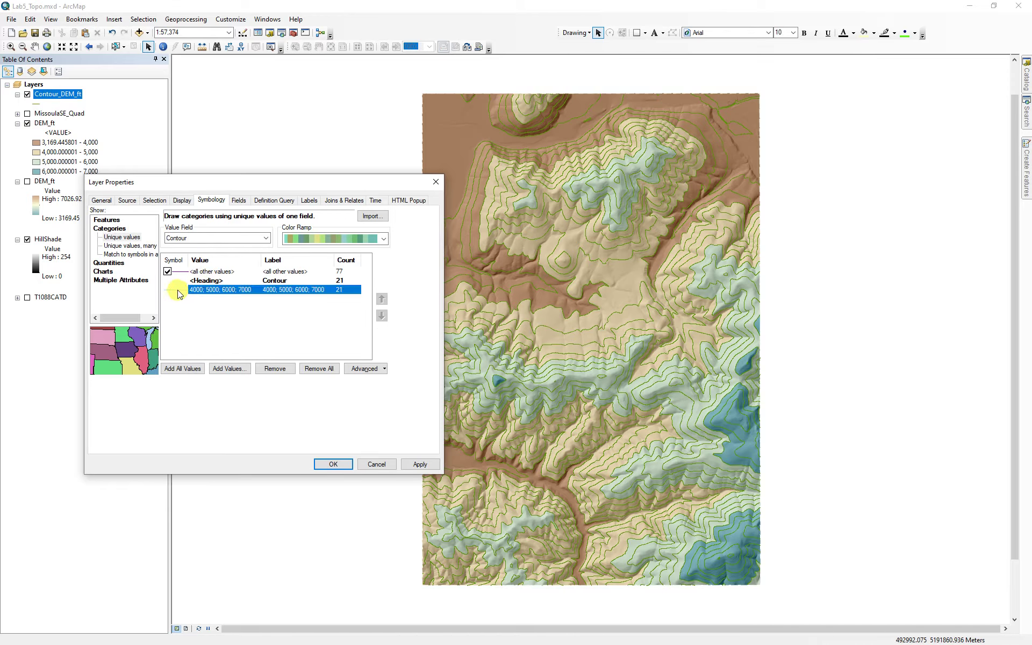
double_click(178, 290)
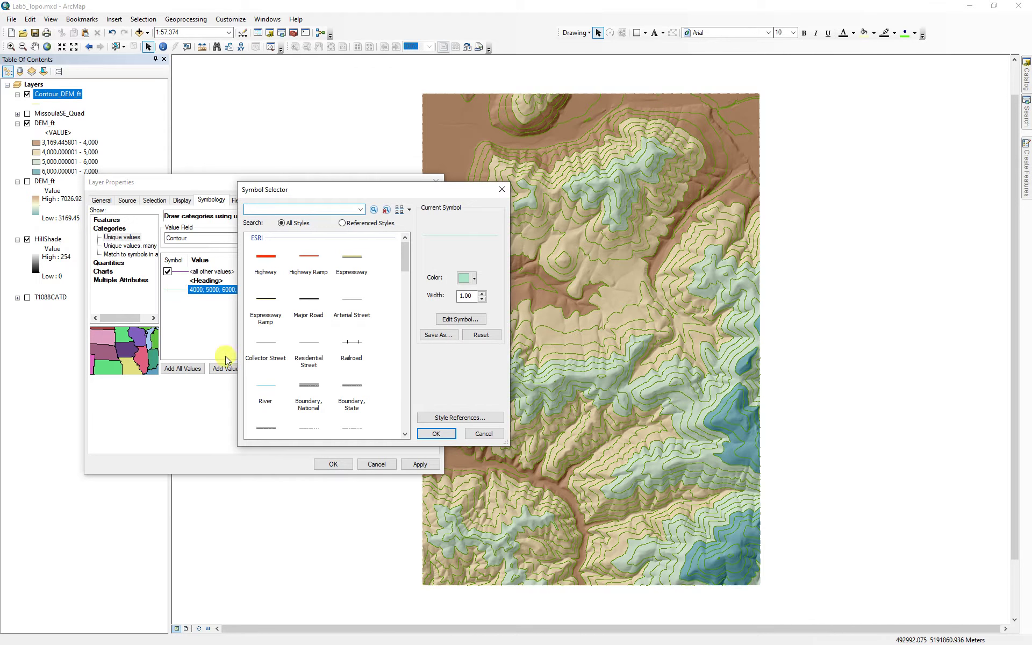
left_click_drag(406, 259, 406, 340)
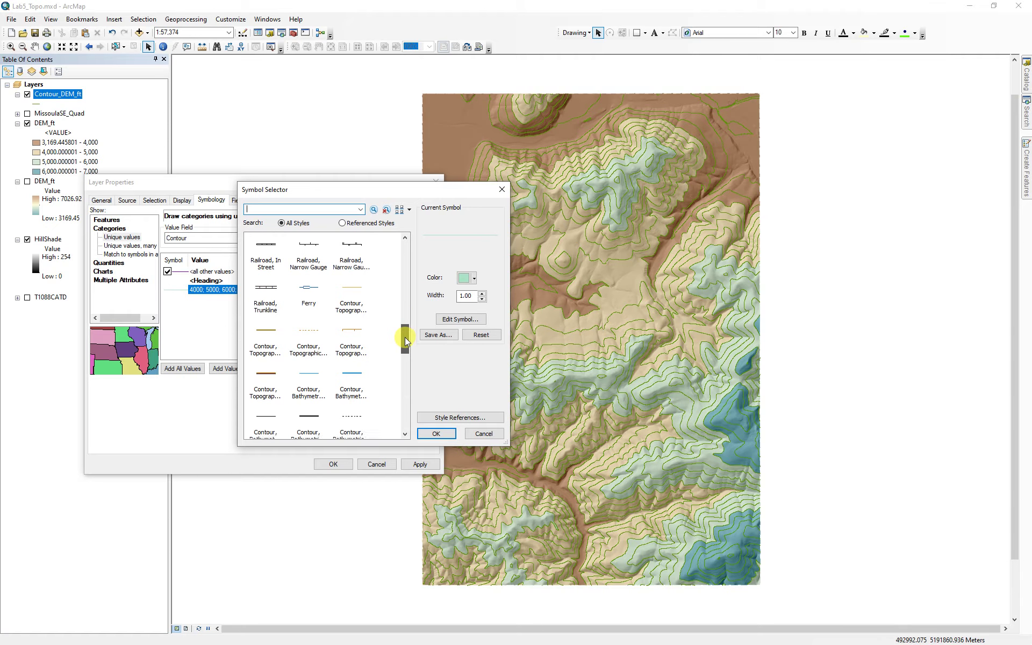
double_click(266, 329)
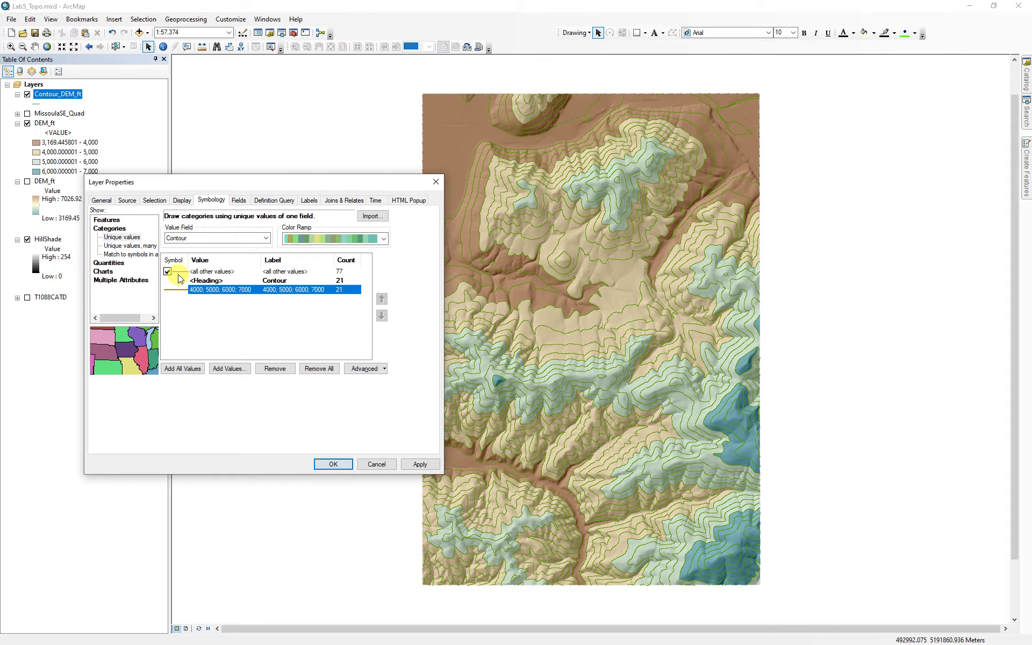
Step: Assign the thin tan topographic contour line symbol to all other values and apply the contour symbology
double_click(179, 272)
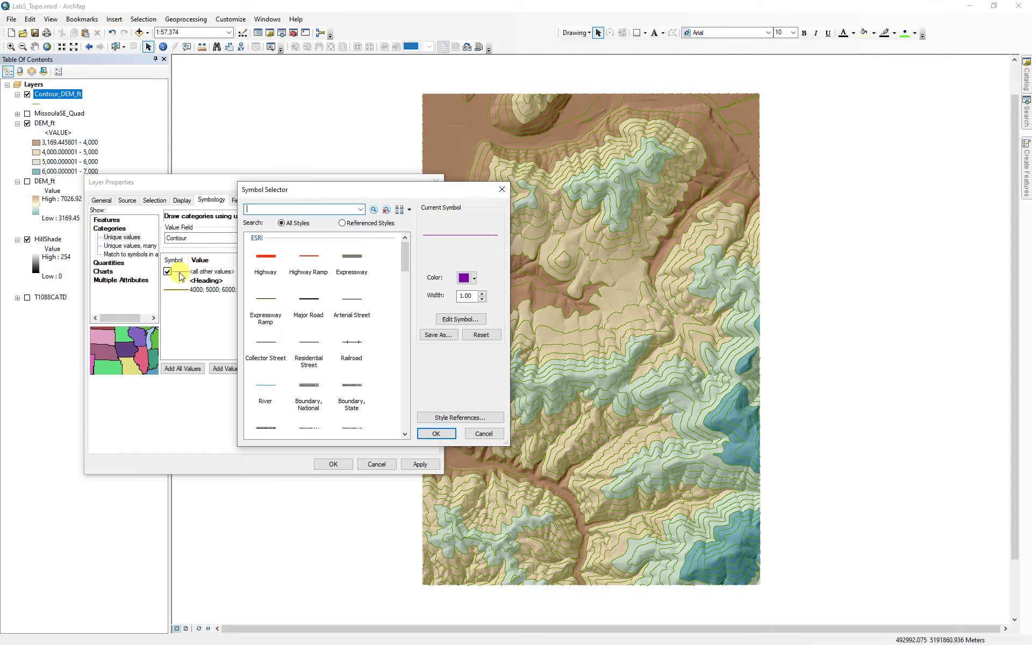
left_click_drag(404, 263, 402, 336)
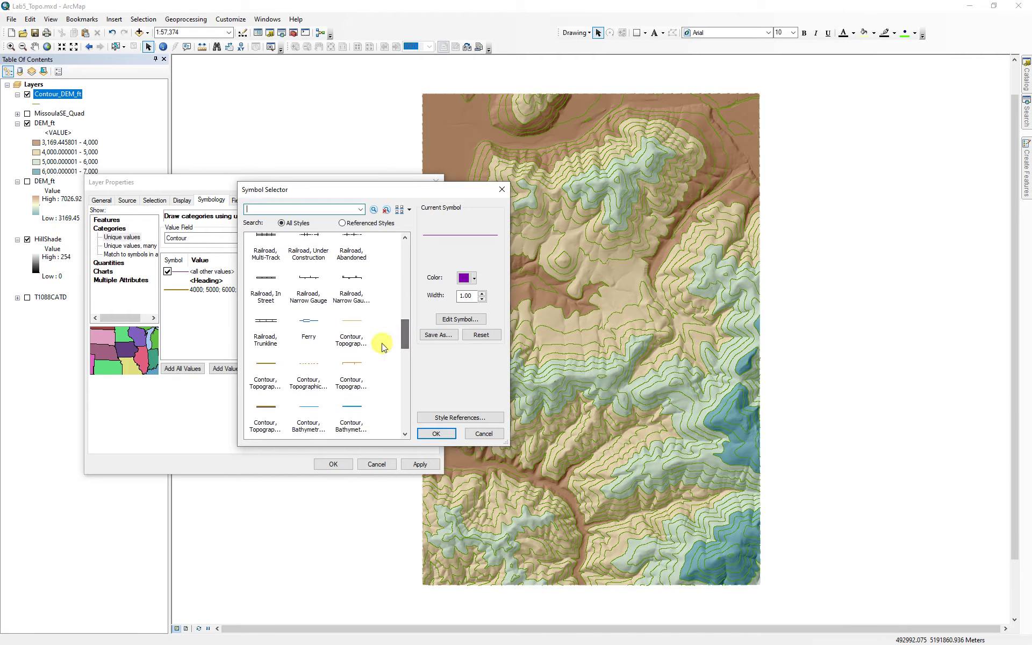
double_click(353, 324)
left_click(414, 464)
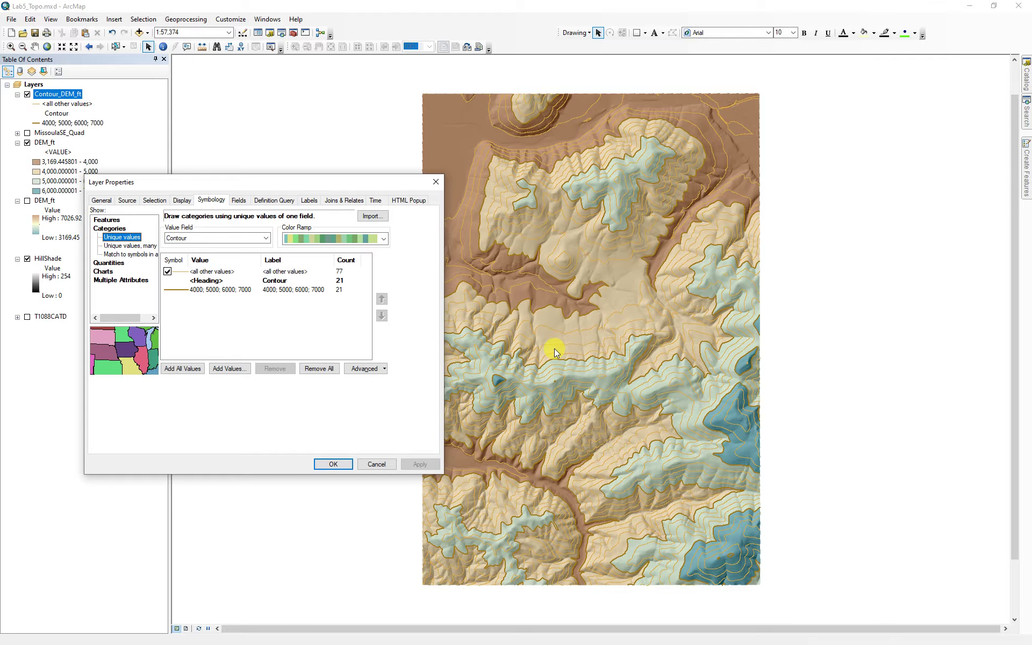
left_click(334, 464)
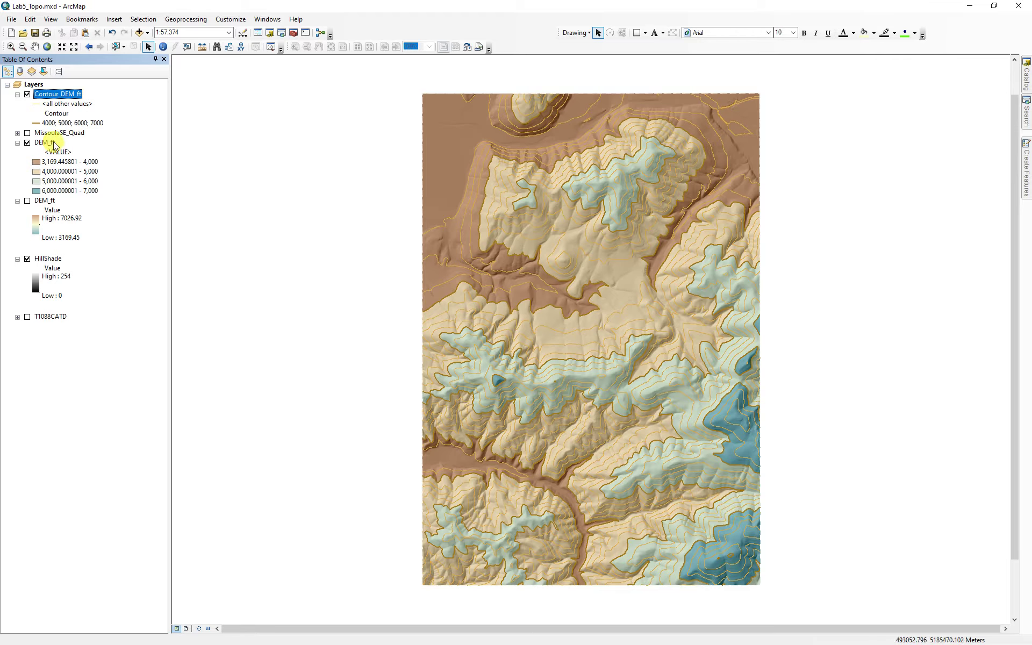
Step: Hide the classified DEM_ft layer and show the stretched DEM_ft layer beneath the contours
left_click(27, 143)
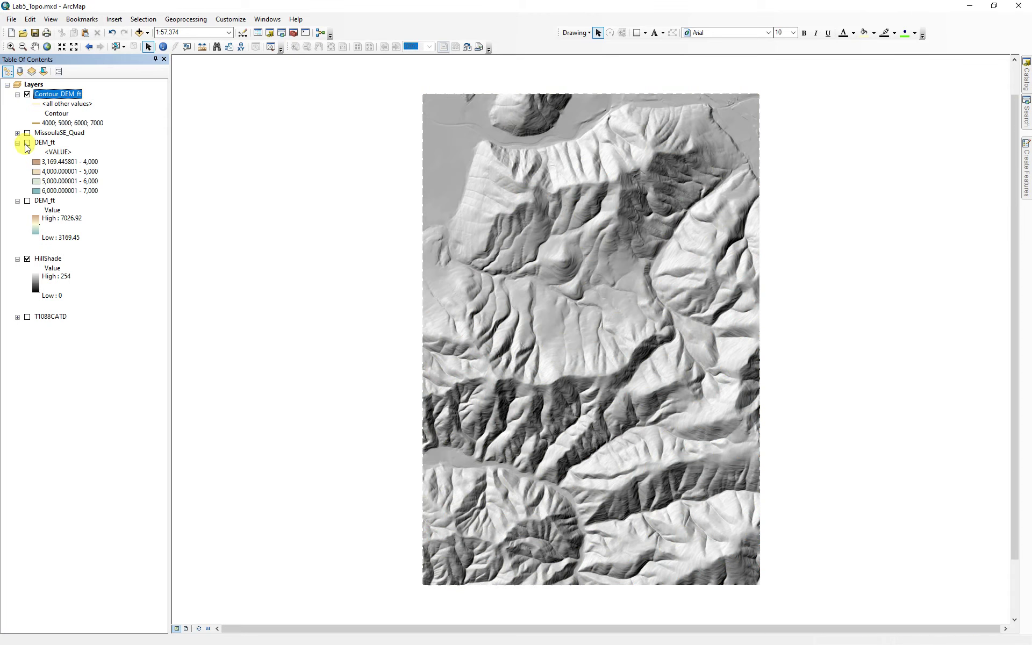
left_click(27, 201)
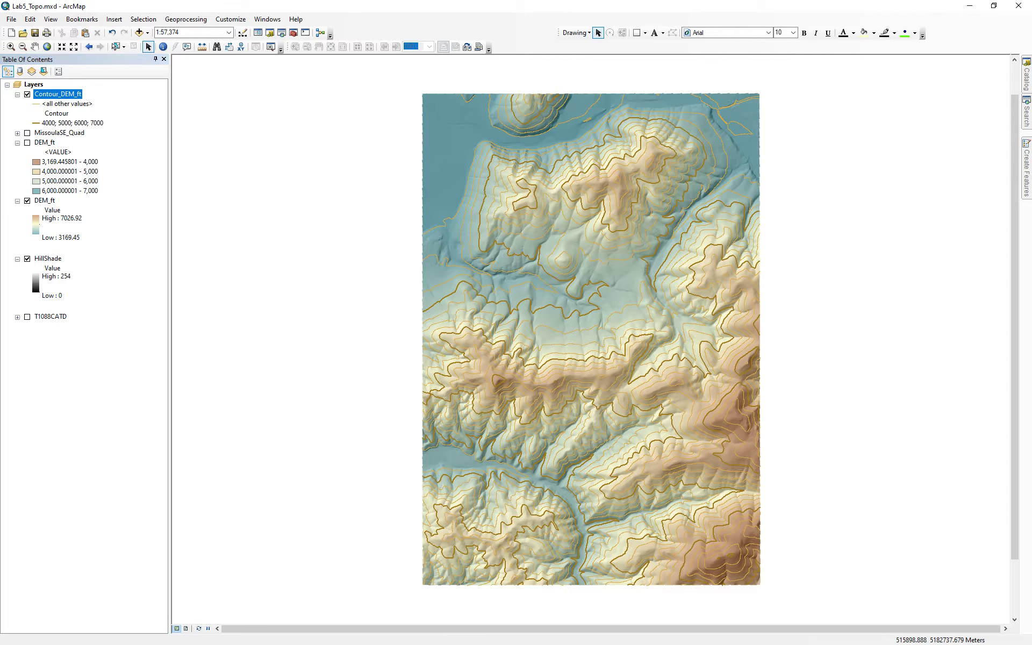
Step: Set the Layers data frame's label engine to Maplex Label Engine
double_click(36, 85)
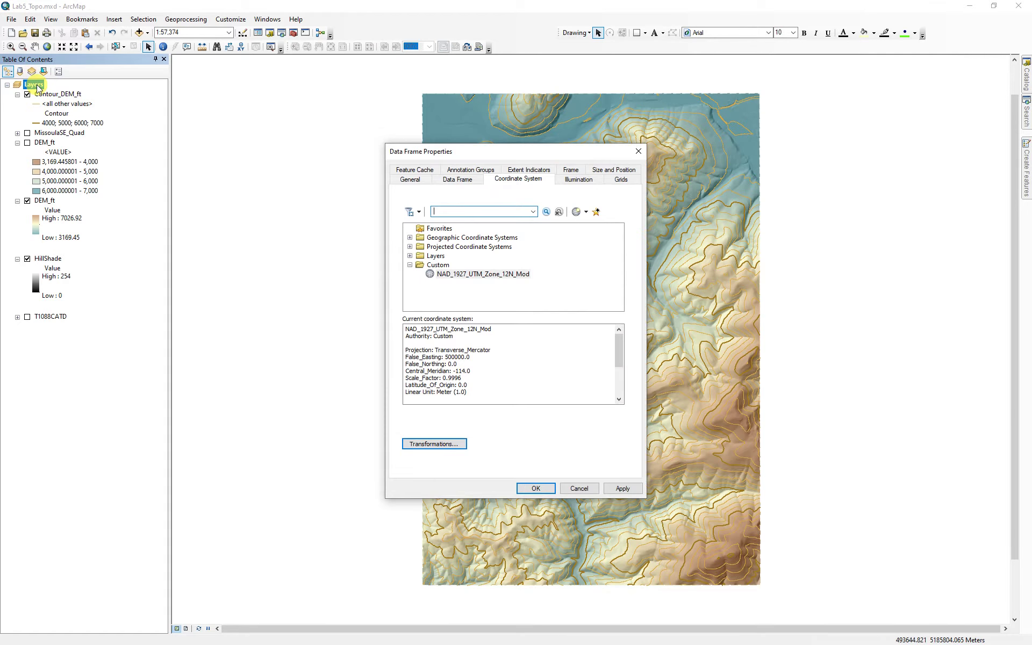
left_click(411, 179)
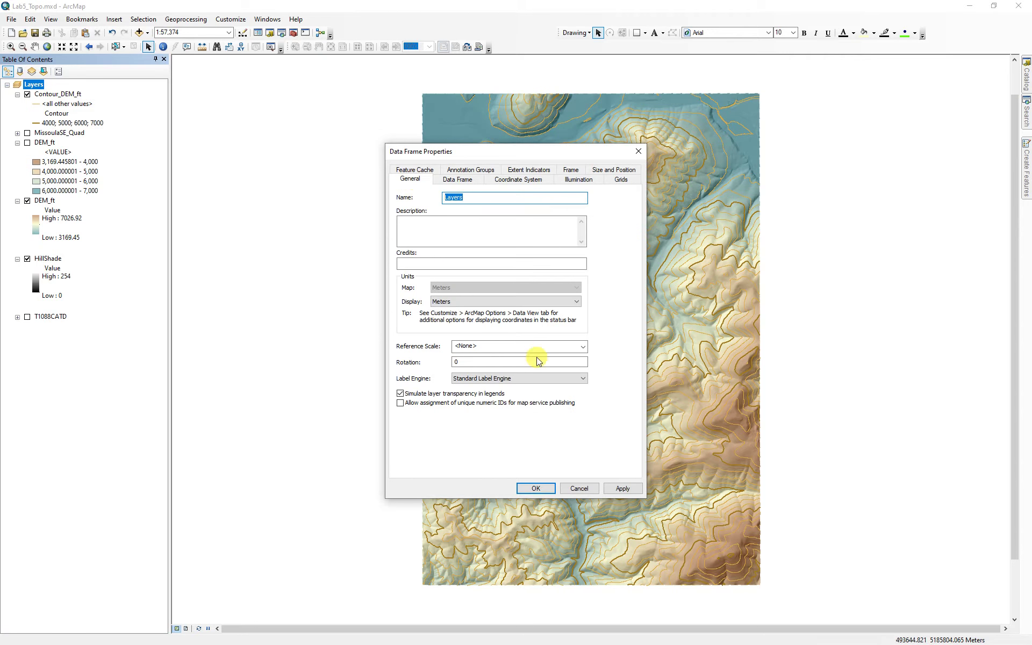
left_click(518, 380)
left_click(495, 388)
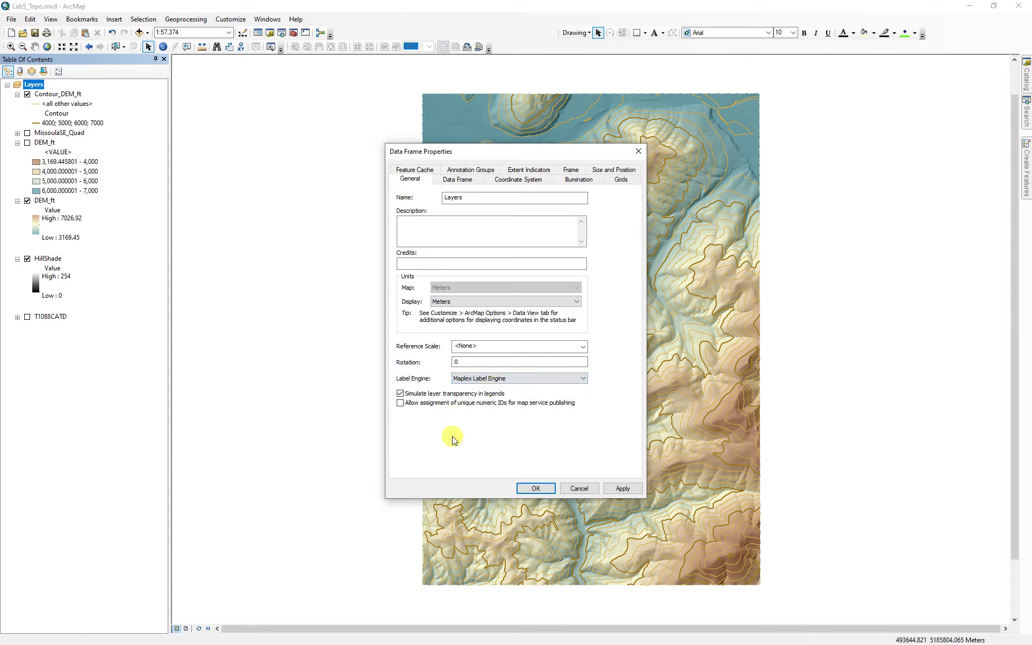
left_click(527, 493)
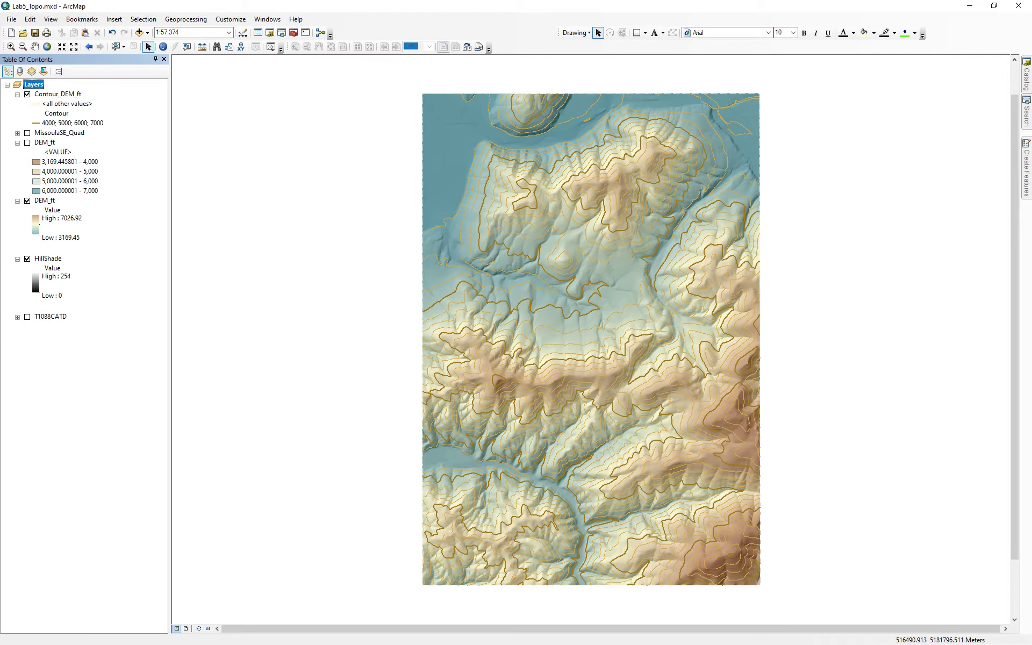
Step: Turn on labels for the Contour_DEM_ft layer using Contour as the label field and apply them
double_click(54, 95)
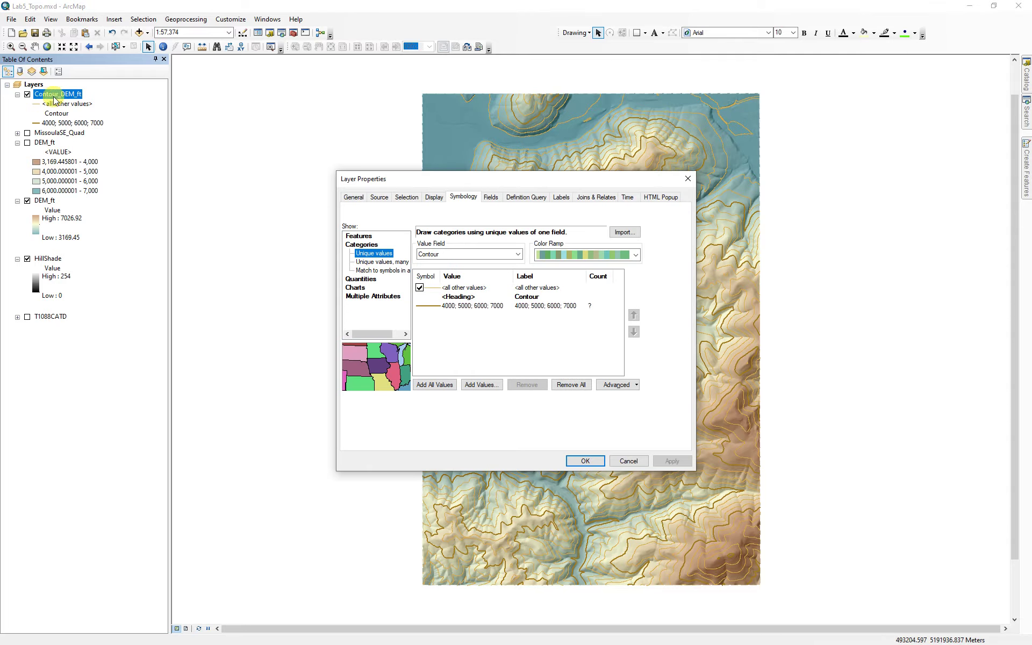
left_click(562, 197)
left_click_drag(581, 180, 278, 123)
left_click(48, 154)
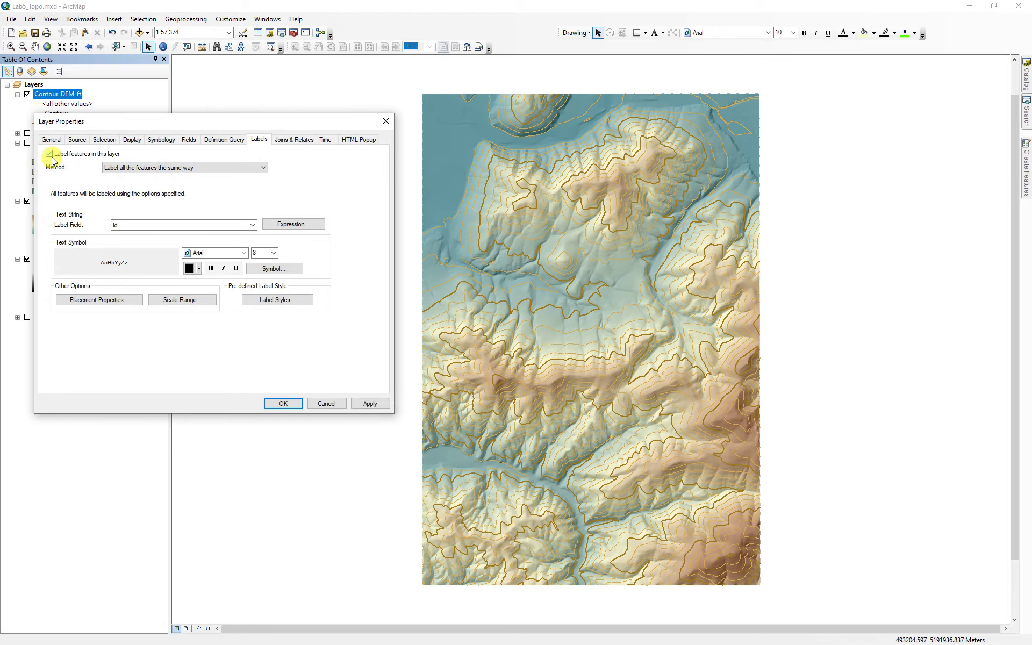
left_click(252, 224)
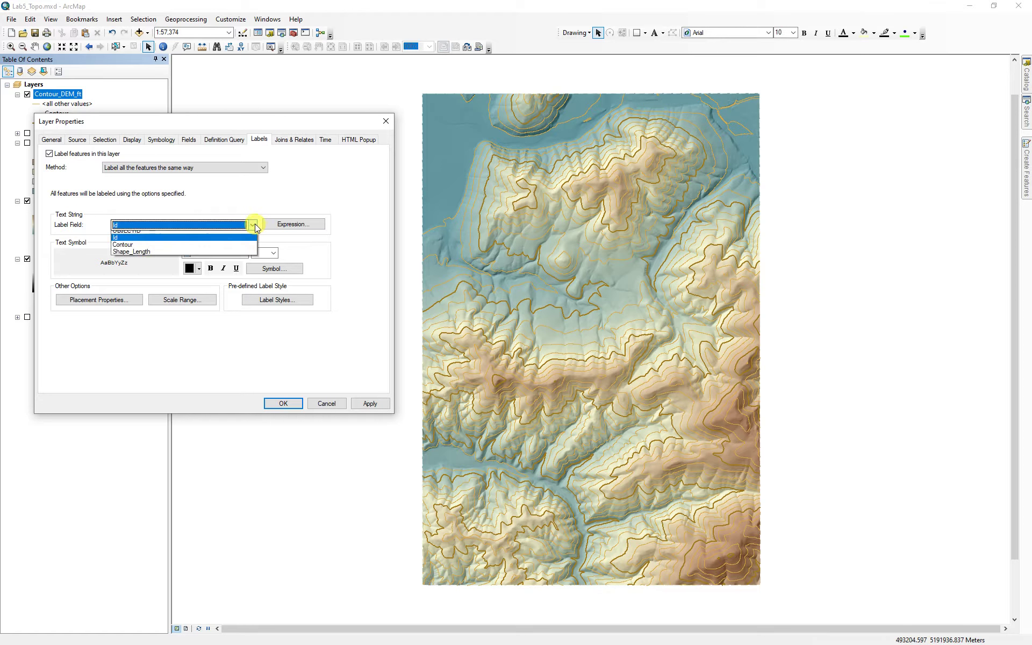
left_click(130, 249)
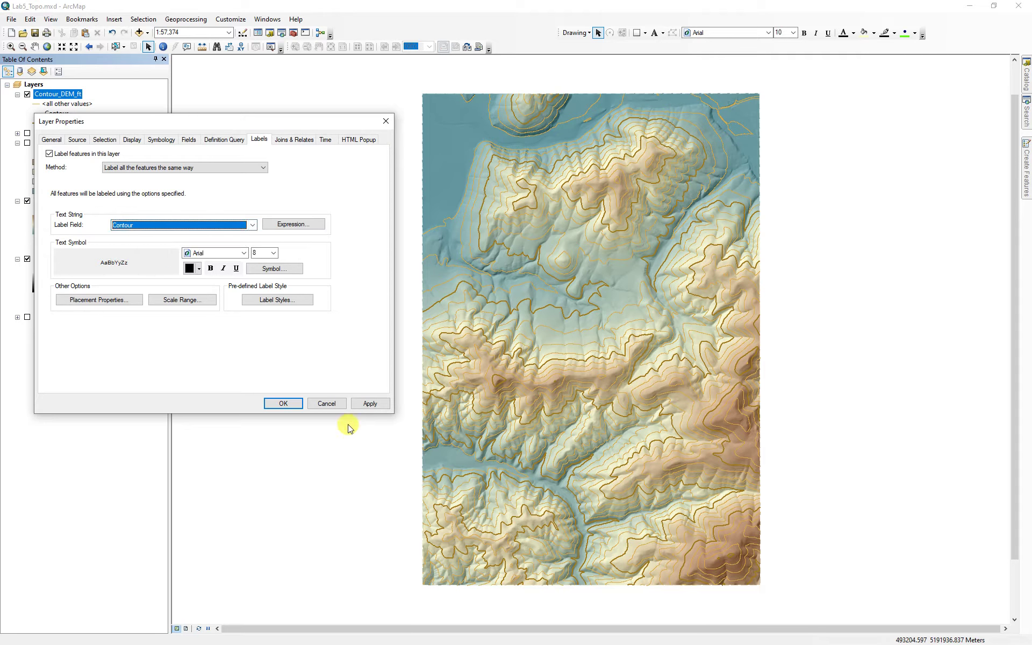
left_click(374, 407)
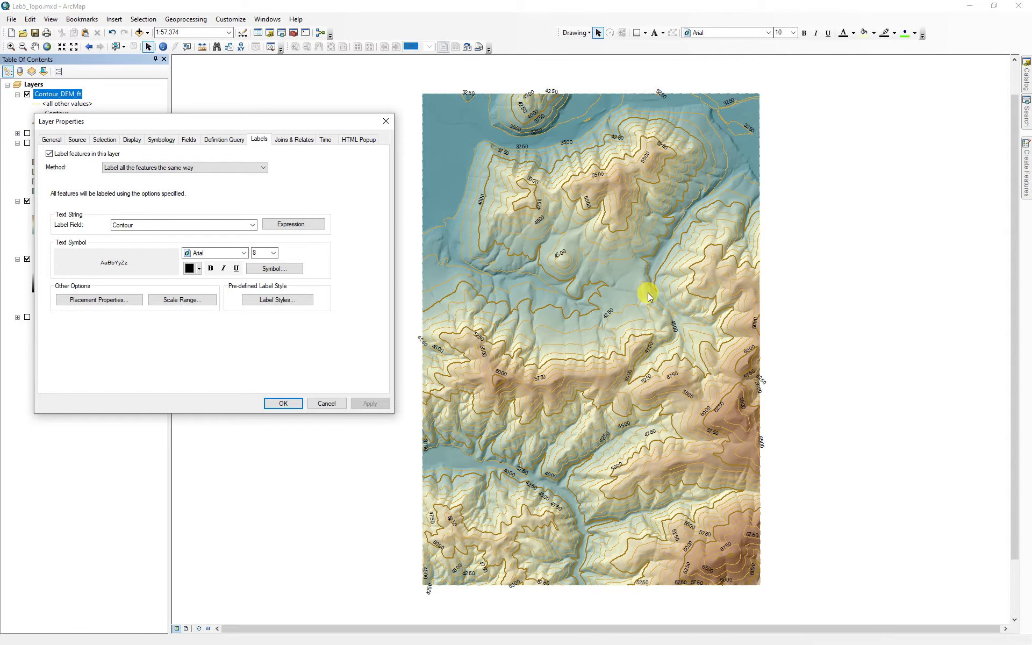
Step: Set the contour labels to Contour Placement with the Centered Straight position
left_click(87, 300)
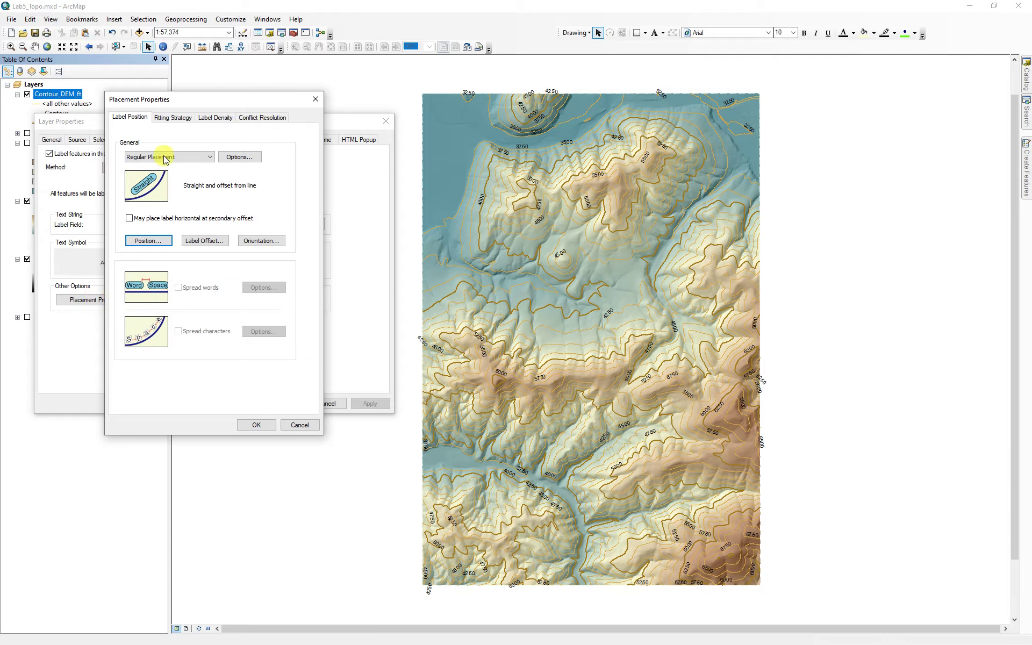
left_click(212, 161)
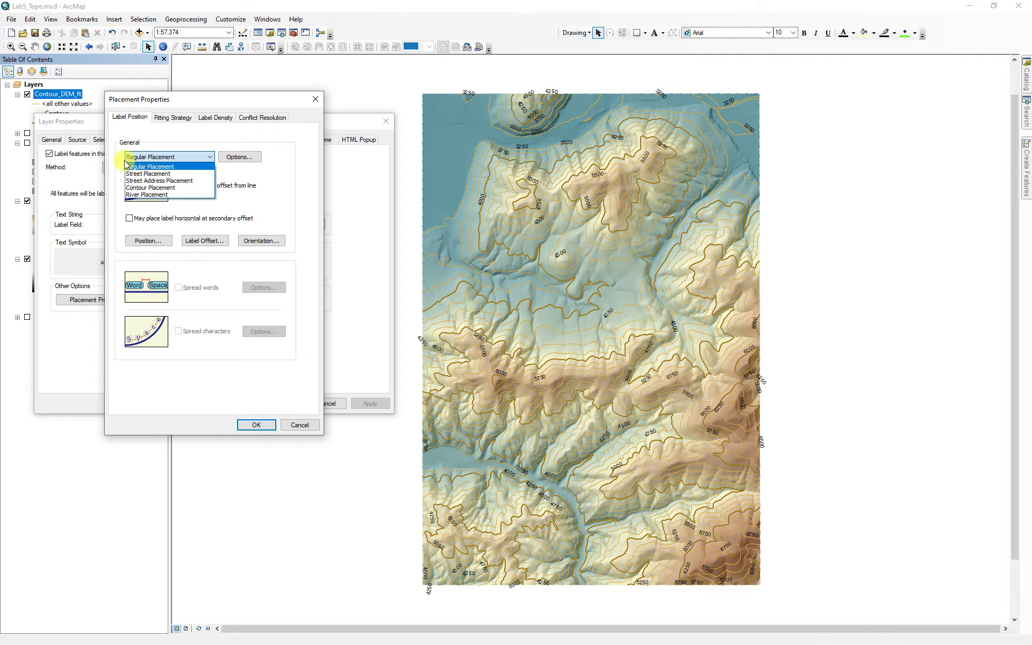
left_click(153, 188)
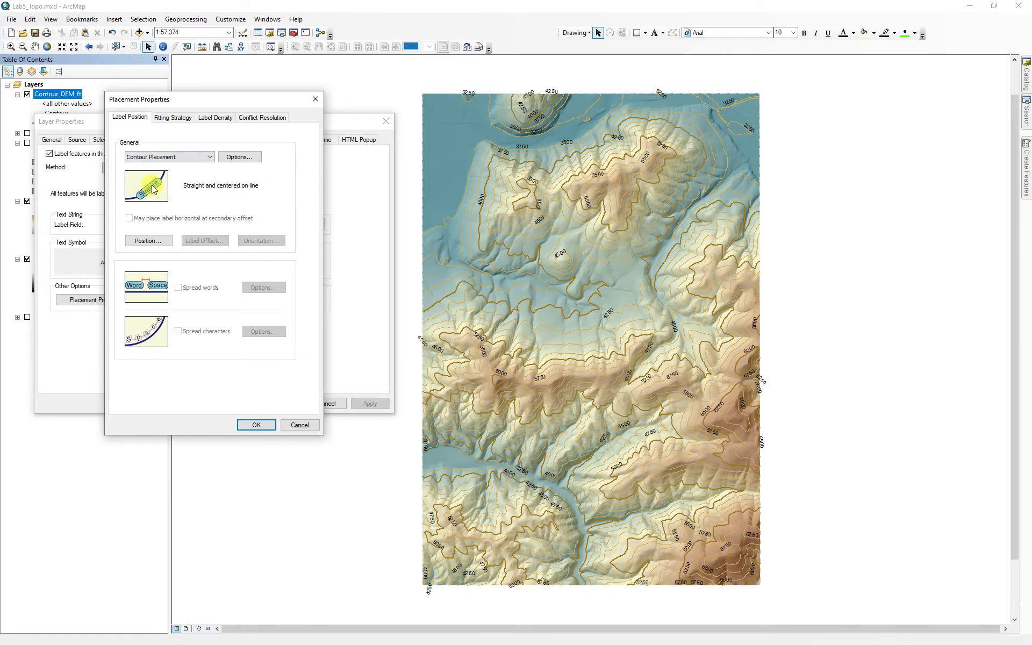
left_click(143, 239)
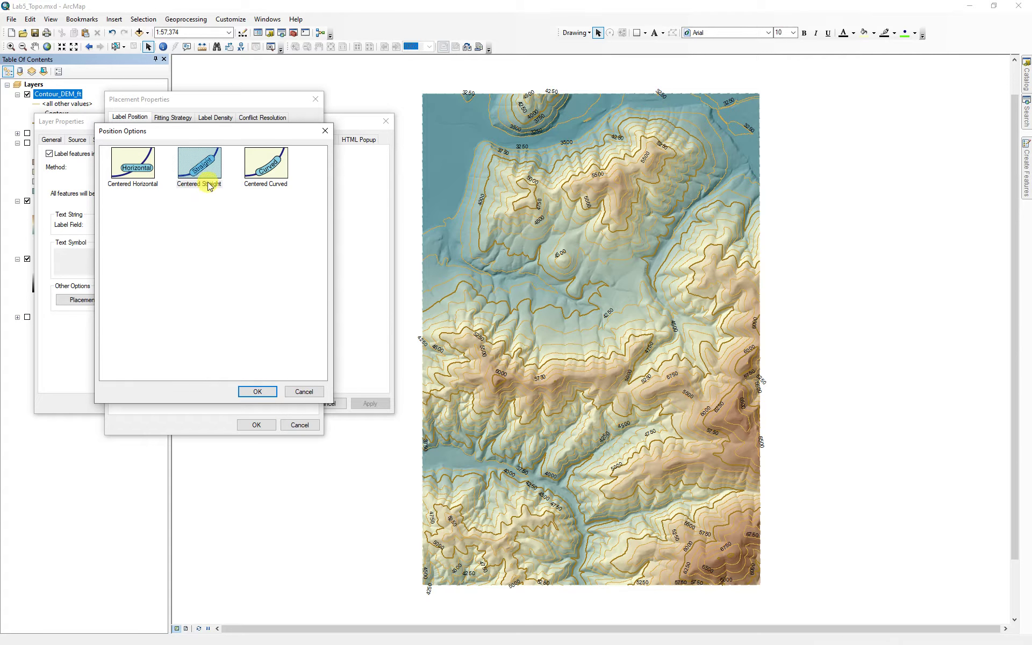
left_click(263, 391)
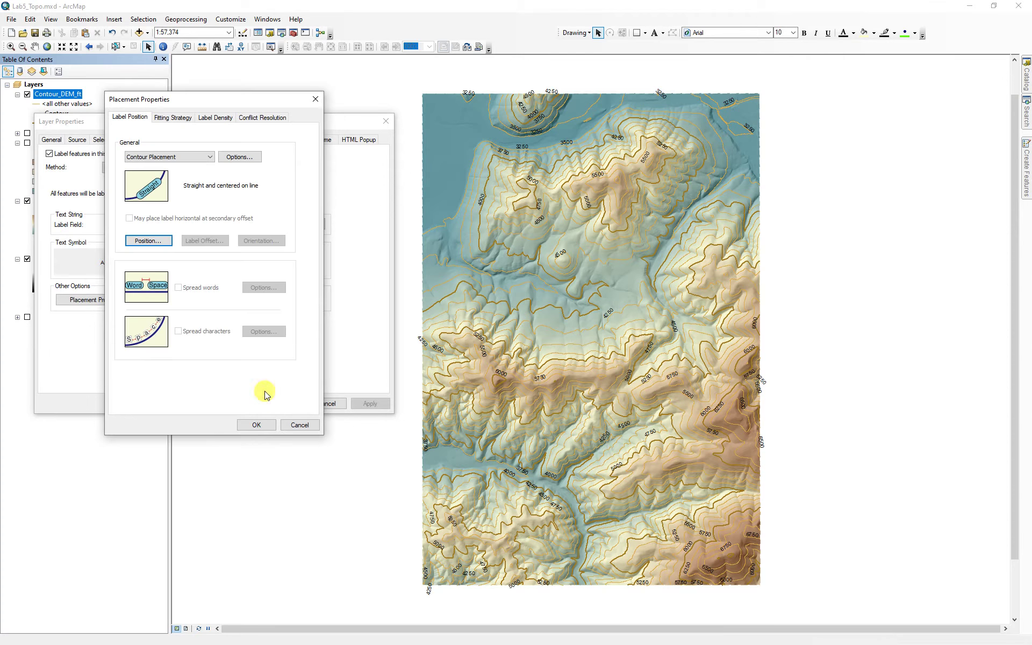
Step: Set the contour labels to uphill alignment, placed in ladders, and apply the placement properties
left_click(240, 158)
left_click(207, 187)
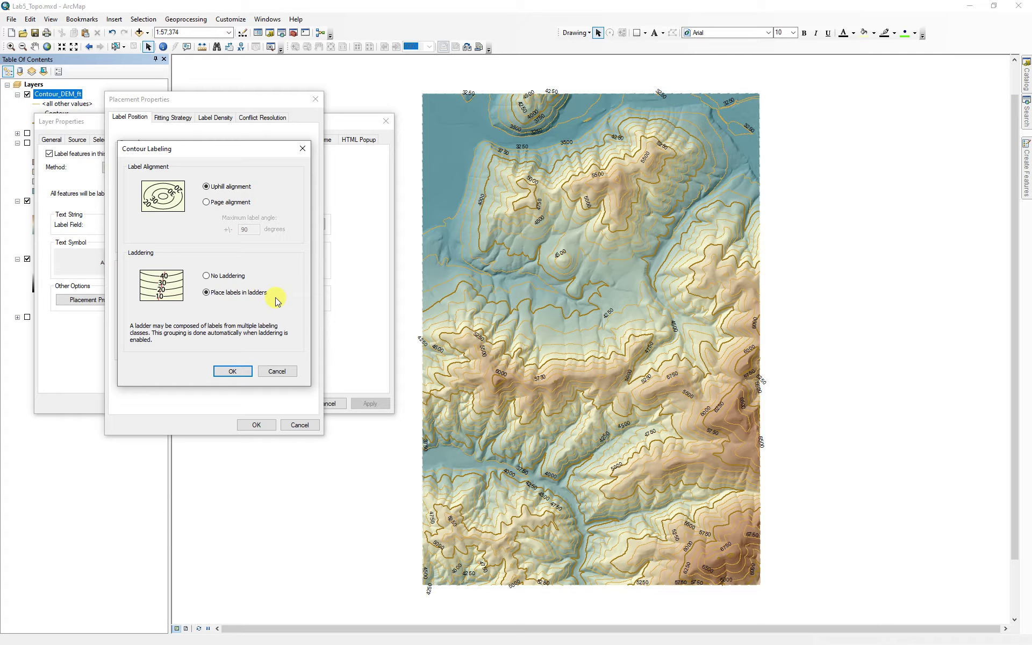
left_click(241, 371)
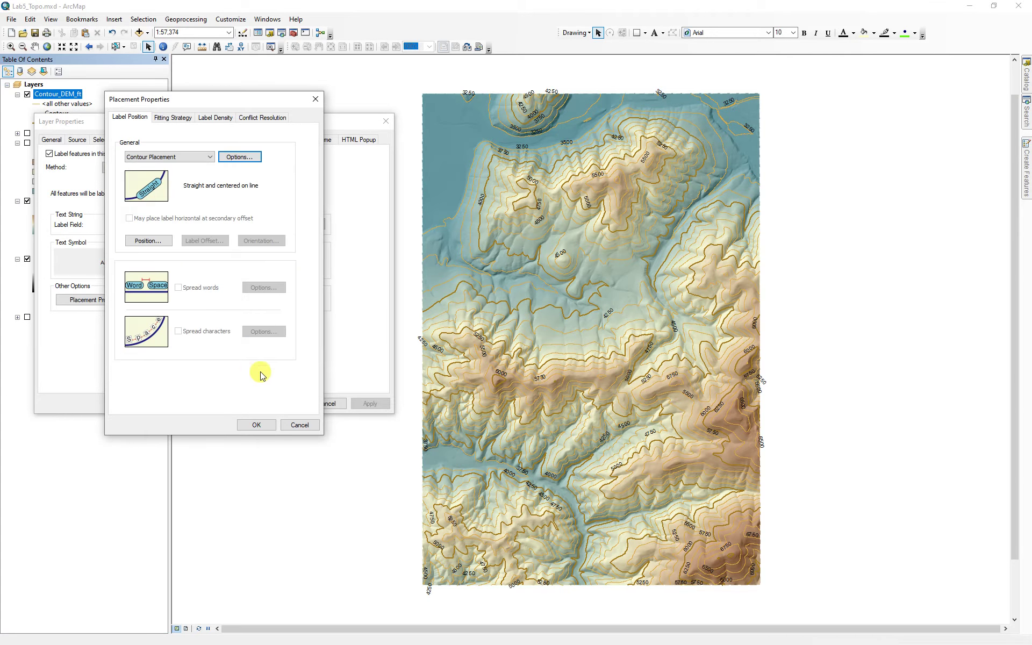
left_click(260, 430)
left_click(375, 404)
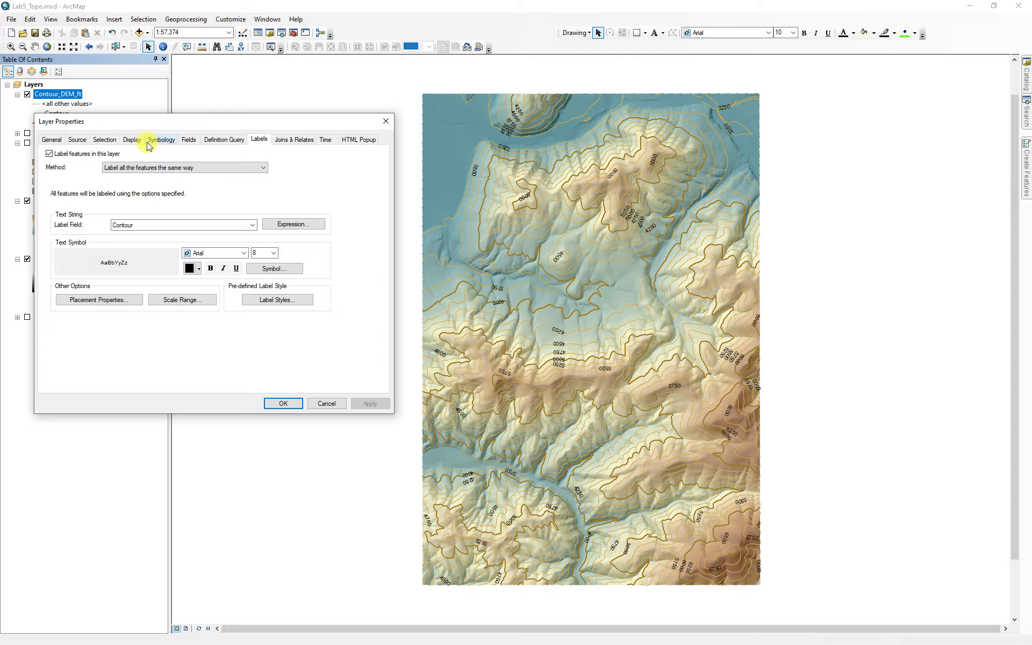
Step: Replace the label expression with an advanced VBScript FindLabel function that returns [Contour] only when ([Contour] Mod 1000) = 0
left_click(290, 226)
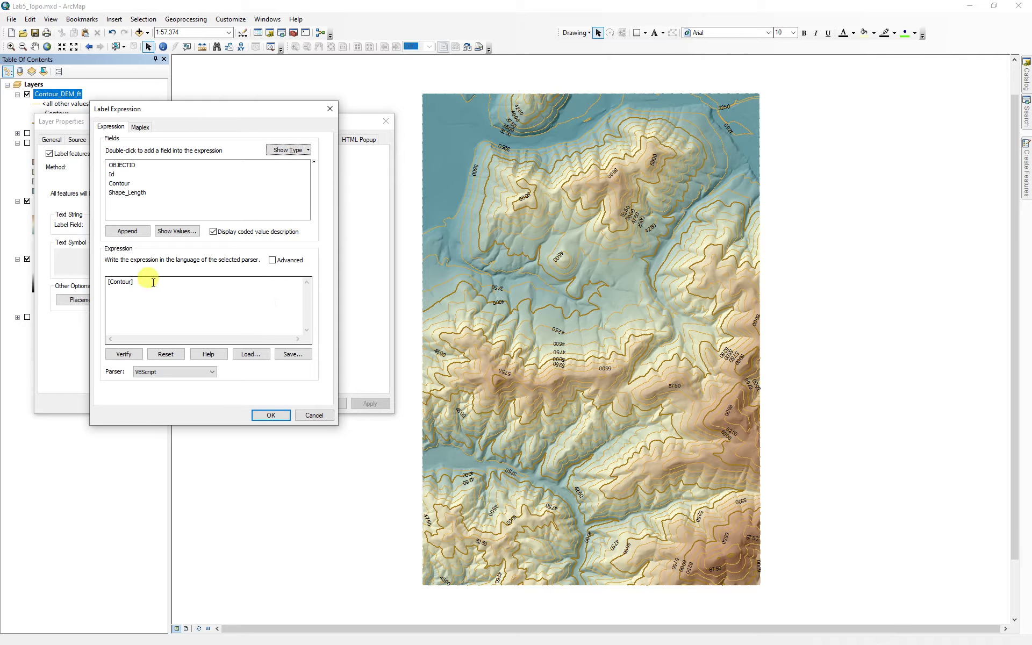
left_click(271, 260)
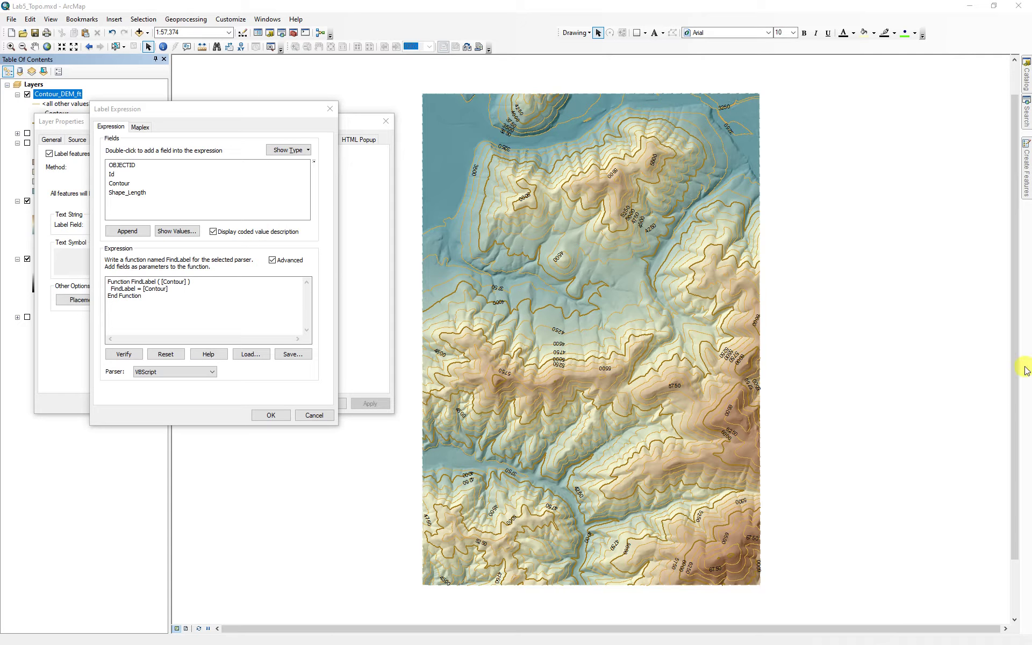
left_click_drag(144, 297, 108, 277)
key("Delete")
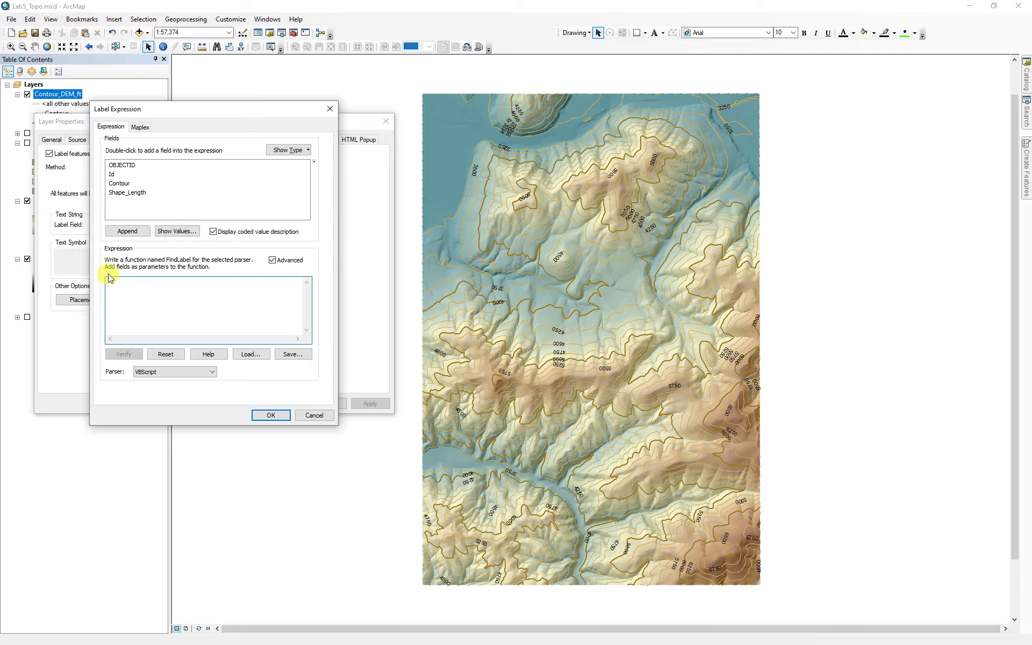
right_click(123, 287)
left_click(178, 343)
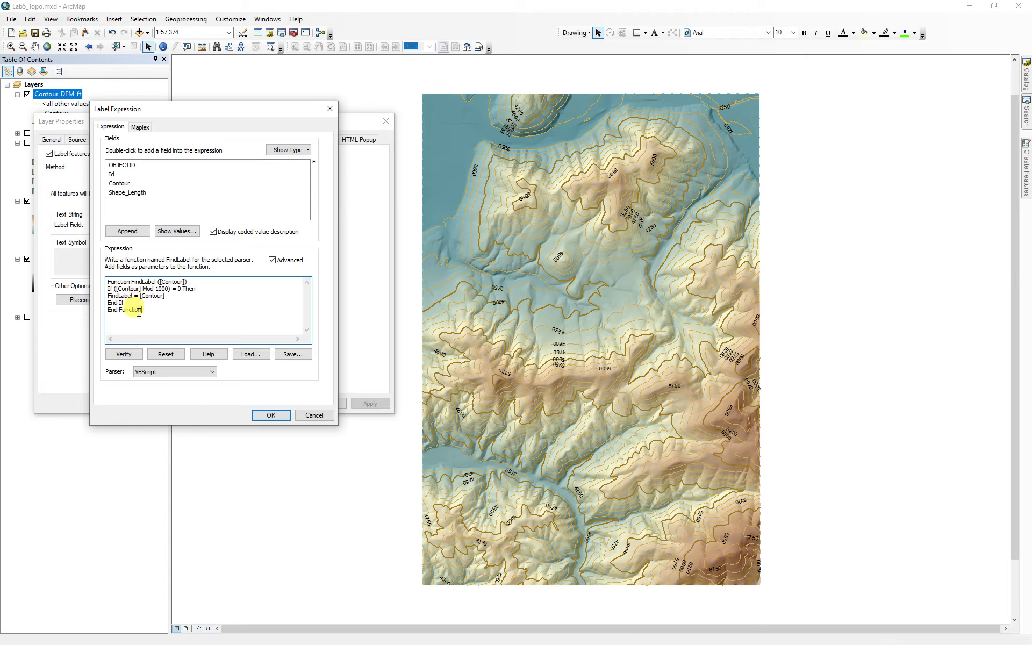
Step: Verify the advanced label expression and apply it to the contour layer
left_click(123, 354)
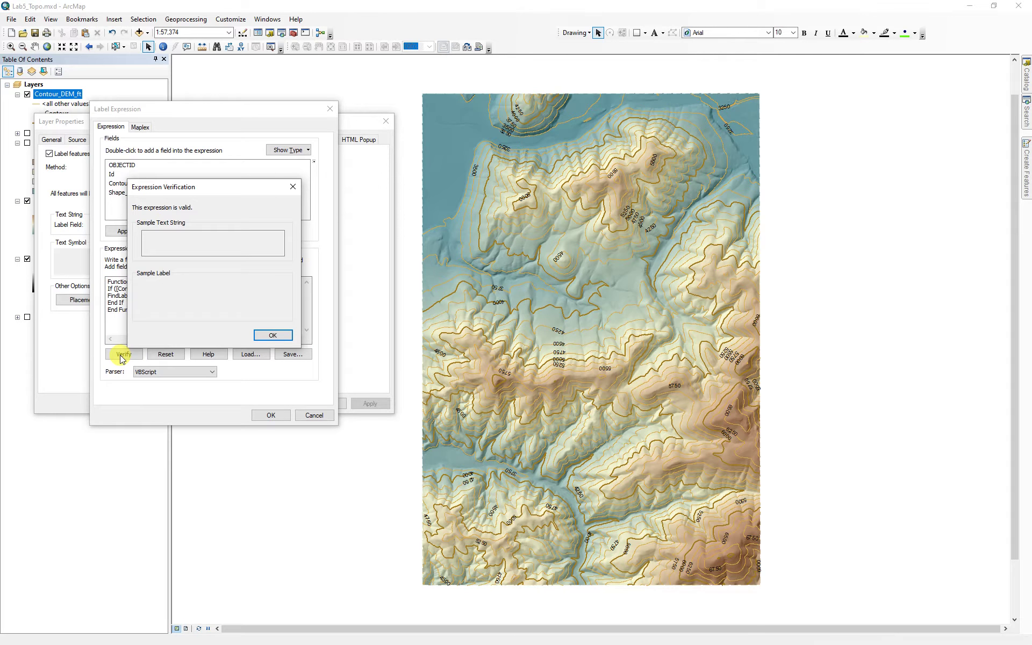
left_click(273, 334)
left_click(287, 418)
left_click(370, 403)
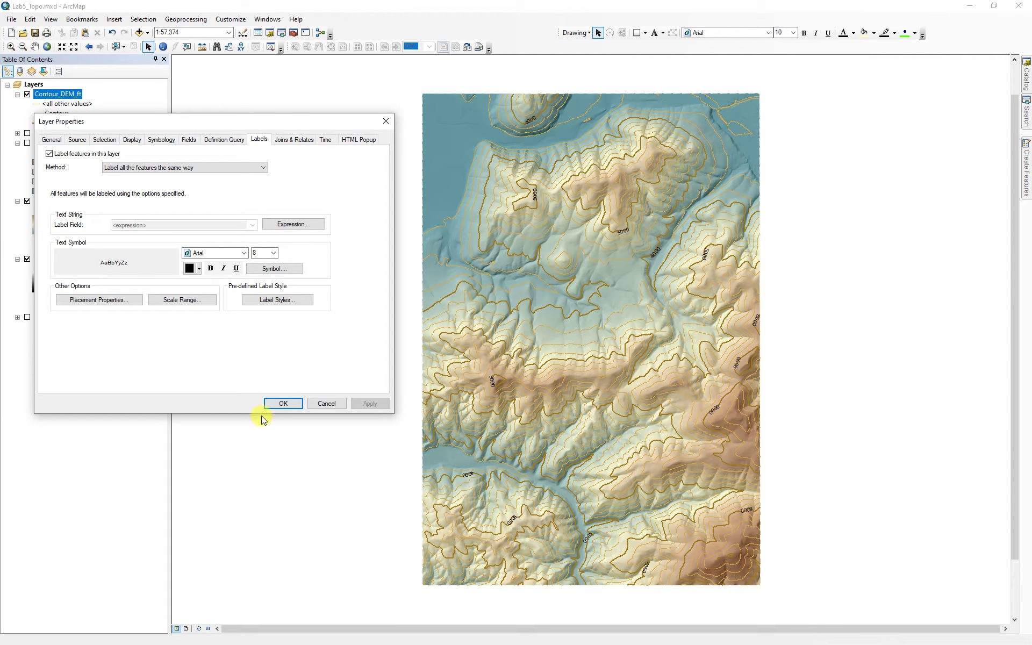
Step: Give the contour label text symbol a Halo mask with size 2.0000
left_click(272, 269)
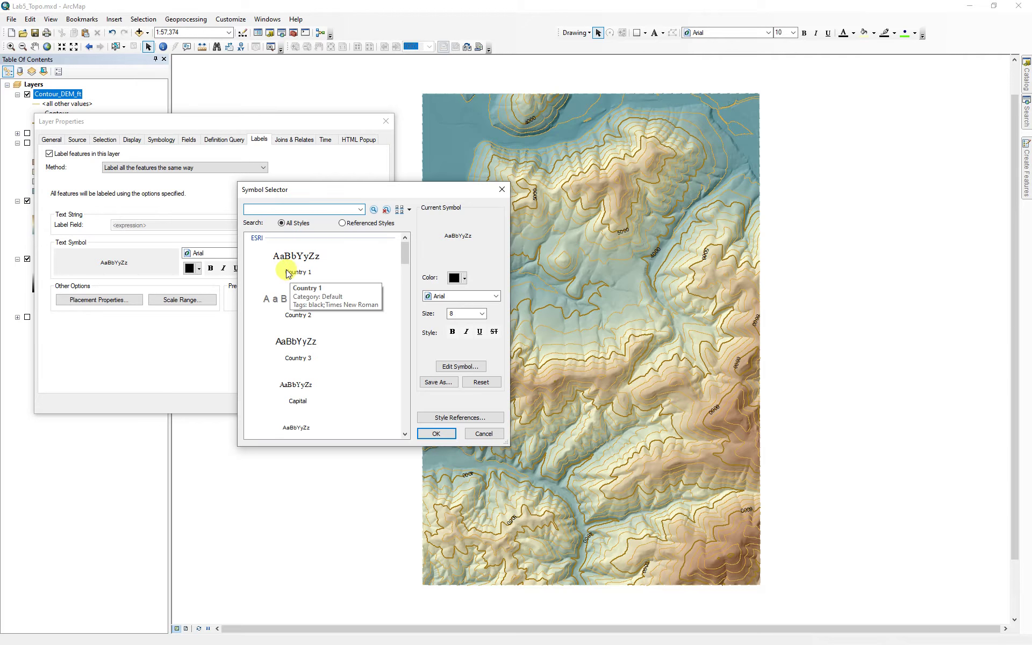
left_click_drag(390, 191, 522, 199)
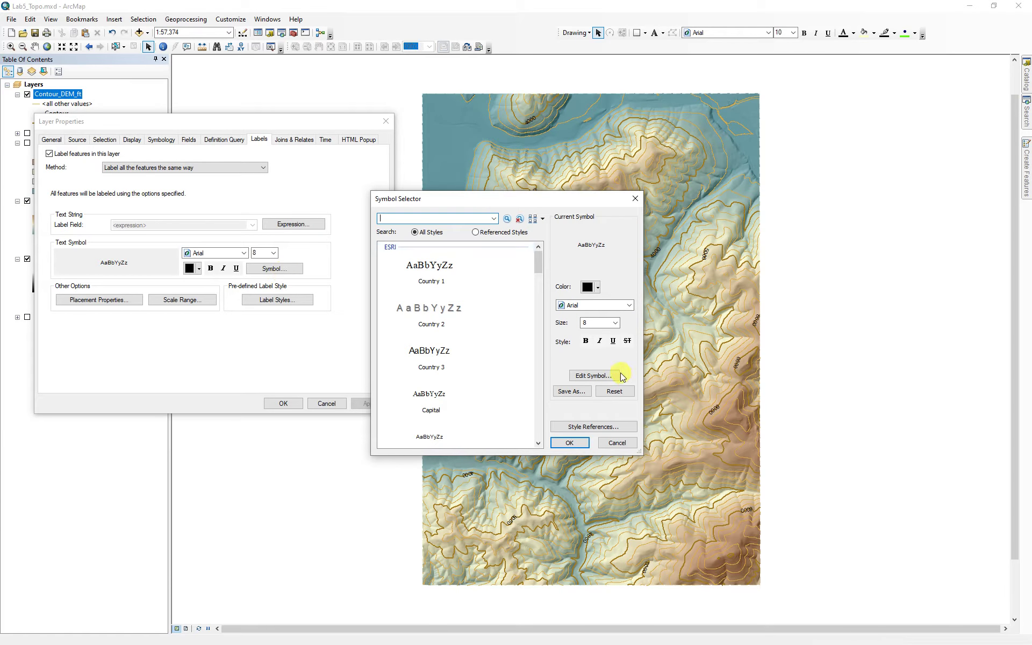
left_click(594, 375)
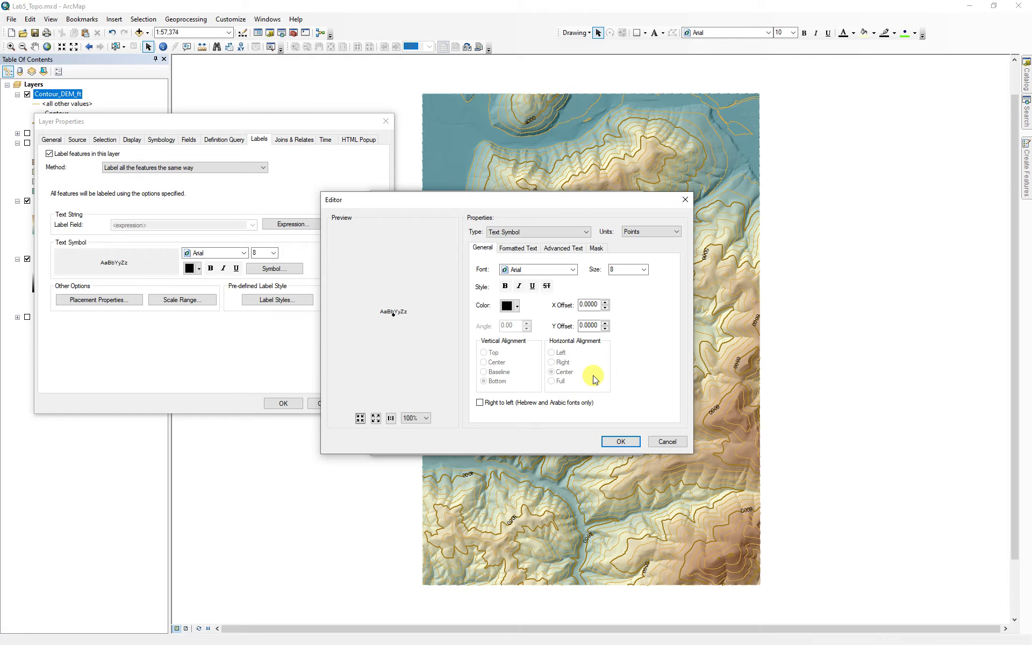
left_click(597, 248)
left_click(483, 294)
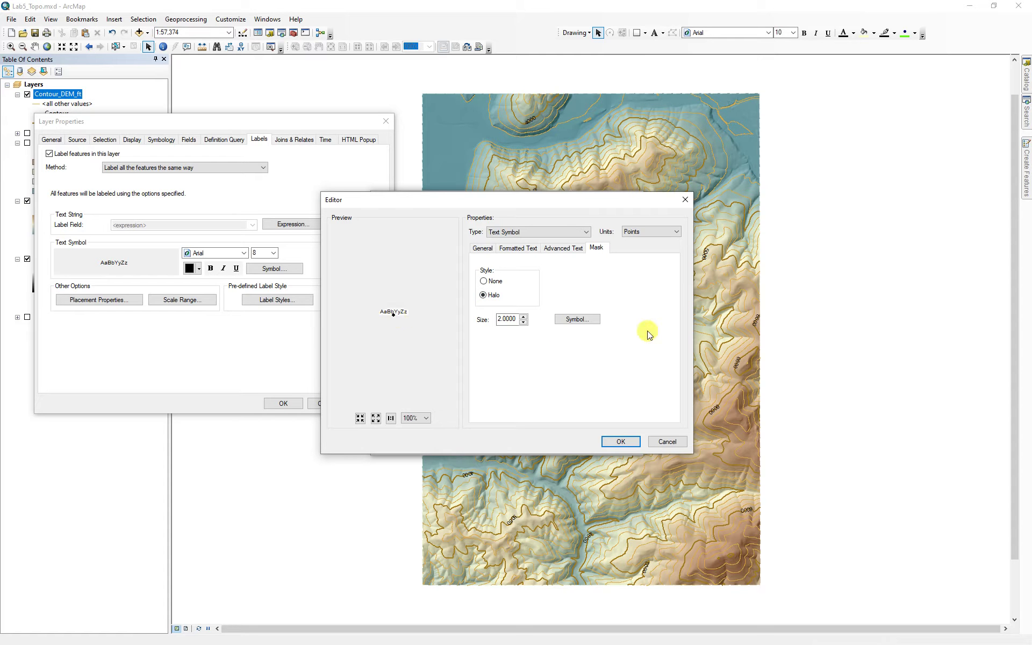
Step: Set the label halo's fill color to pale yellow-tan and apply the label symbol to the contour layer
left_click(578, 320)
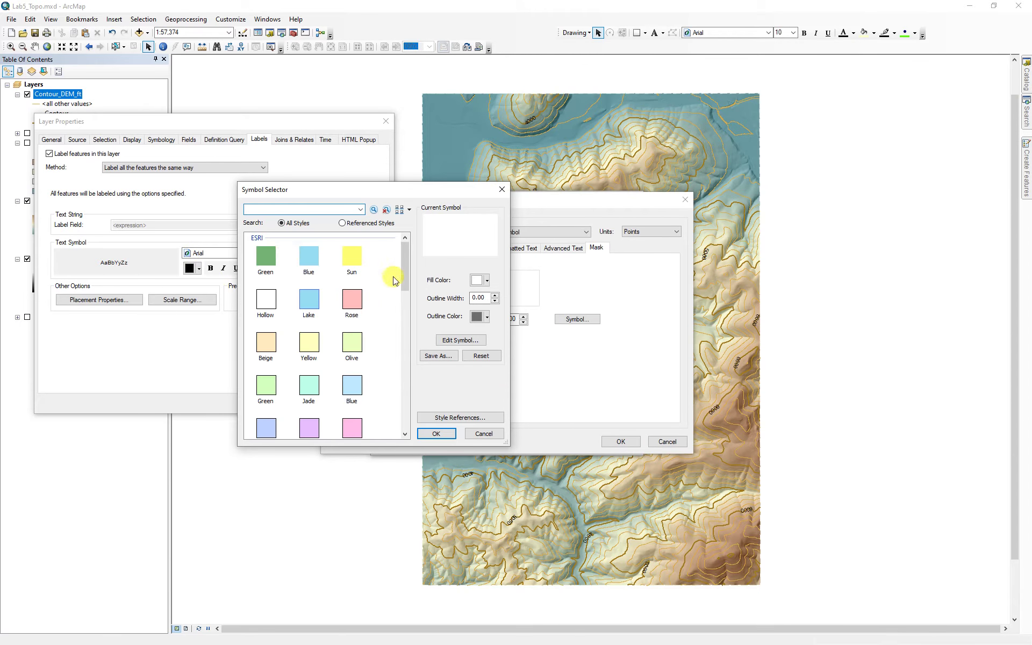
left_click_drag(405, 272, 479, 326)
left_click(478, 316)
left_click(503, 333)
left_click(488, 281)
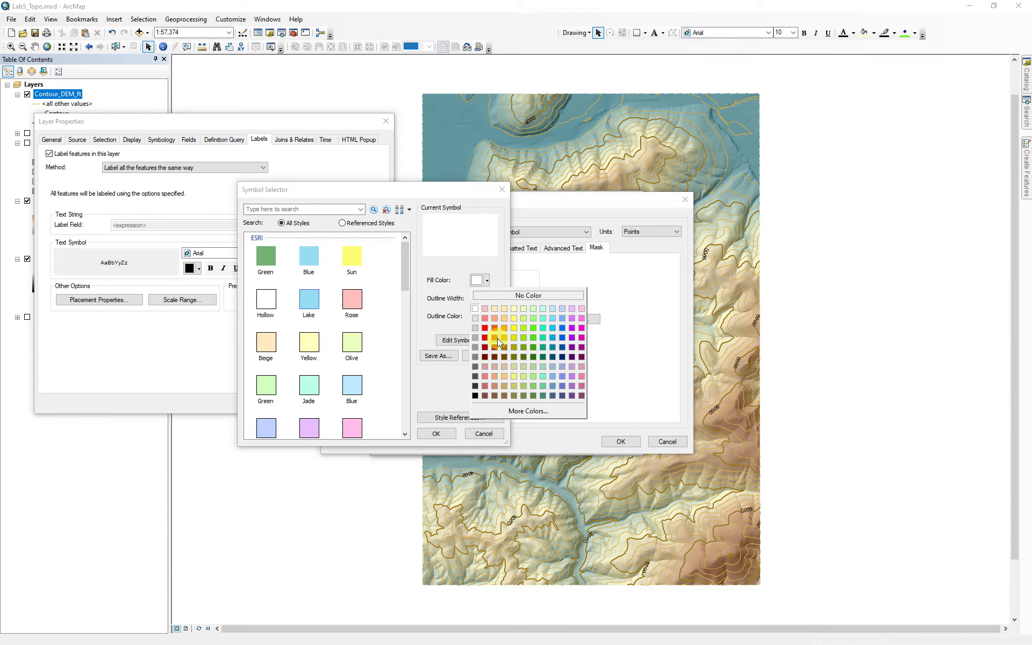
left_click(504, 308)
left_click(432, 434)
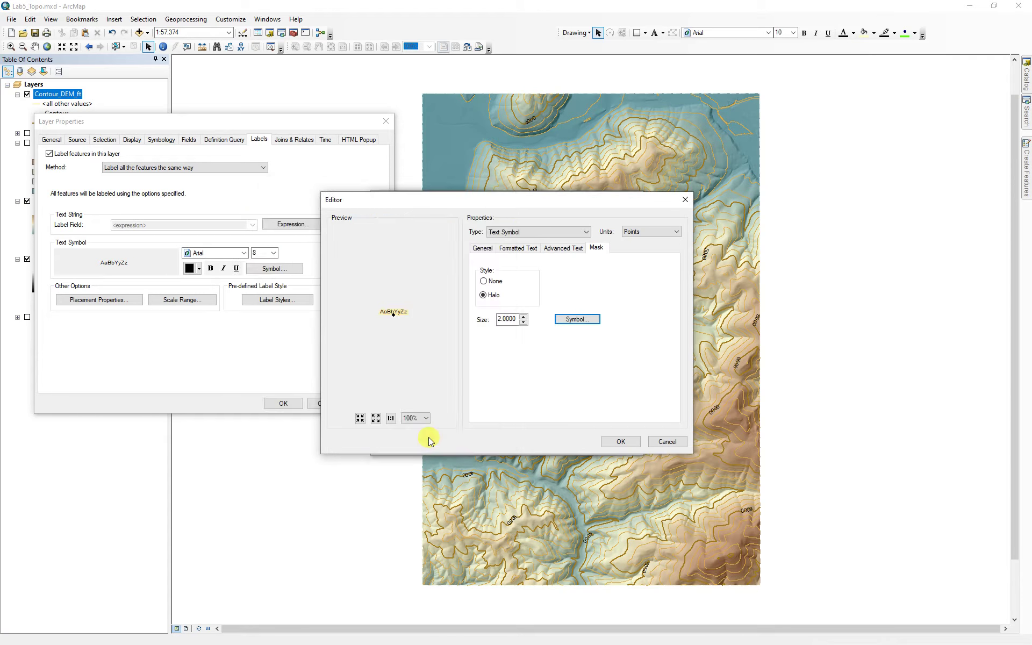
left_click(621, 441)
left_click(570, 442)
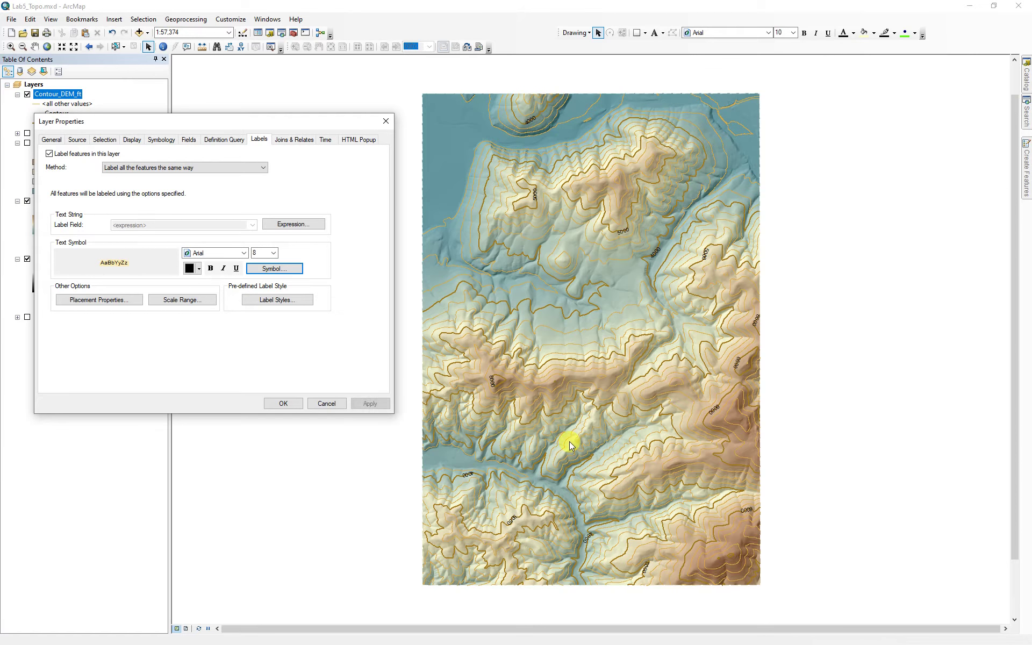
left_click(370, 403)
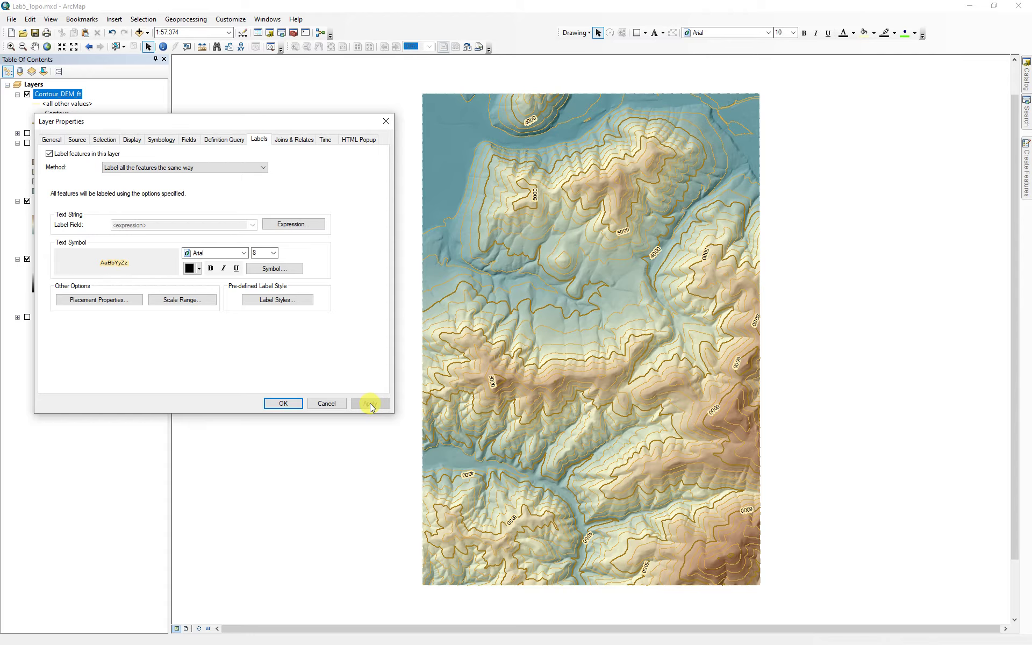
left_click(280, 404)
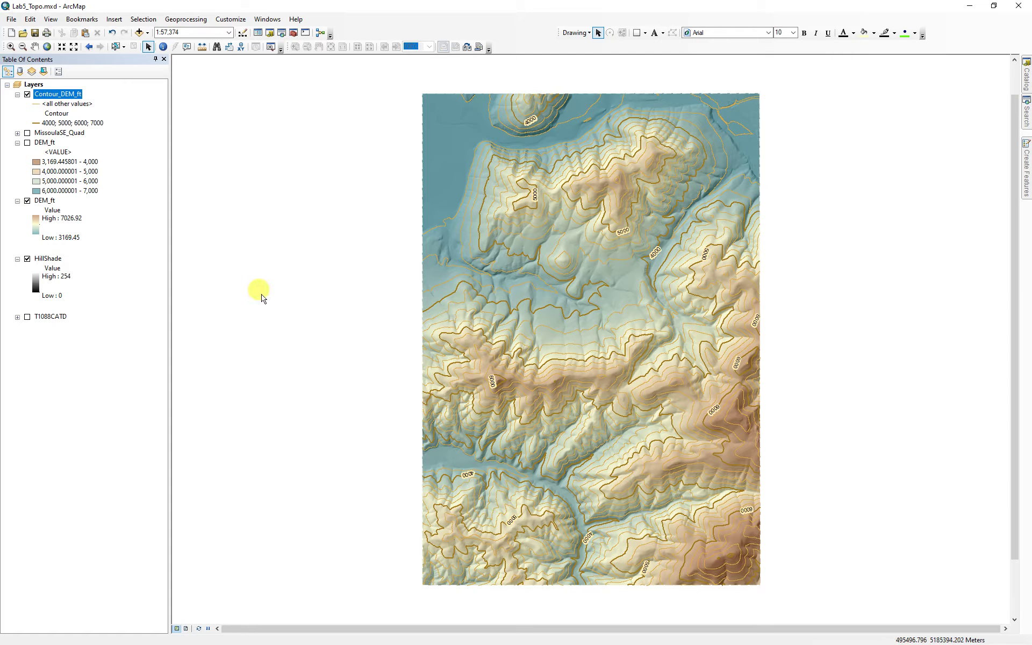
Step: Convert the Contour_DEM_ft labels for all features to feature-linked annotation stored in the geodatabase as Contour_DEM_ftAnno
right_click(67, 97)
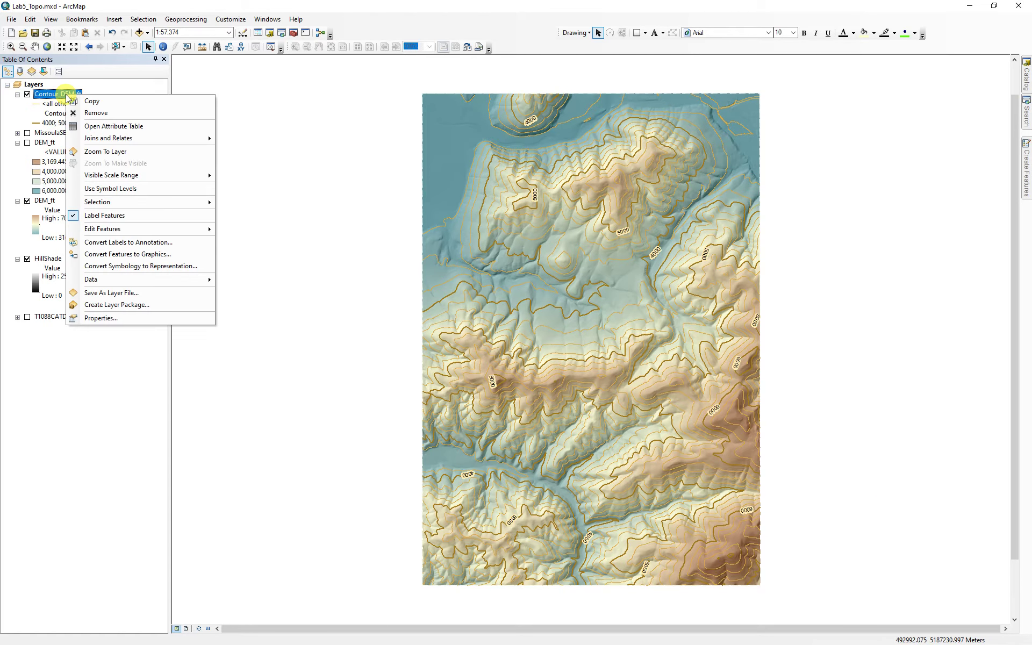
left_click(138, 243)
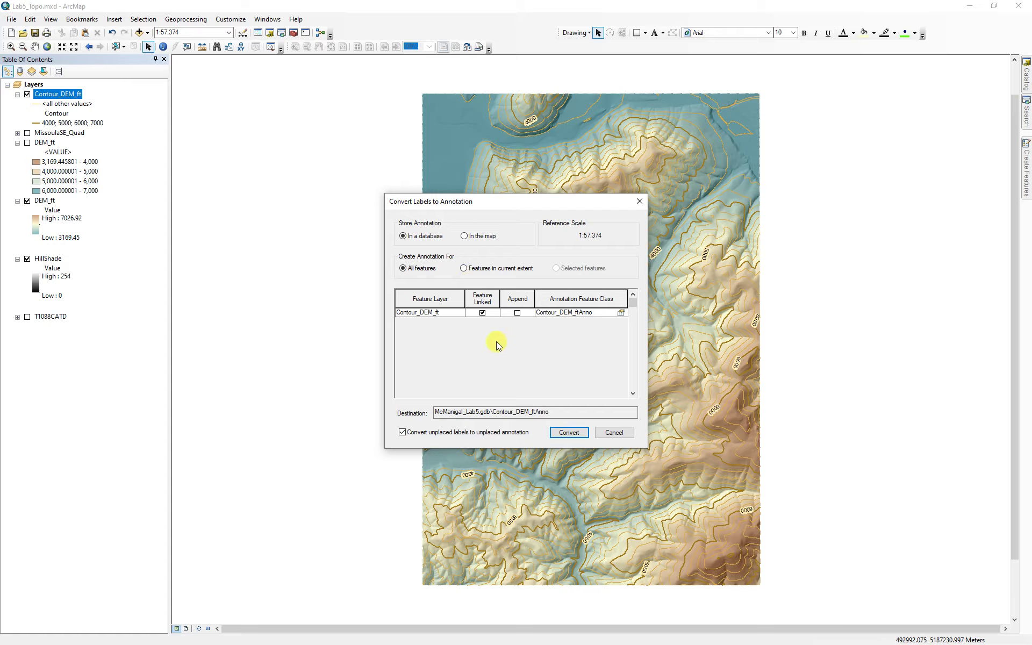
left_click(569, 432)
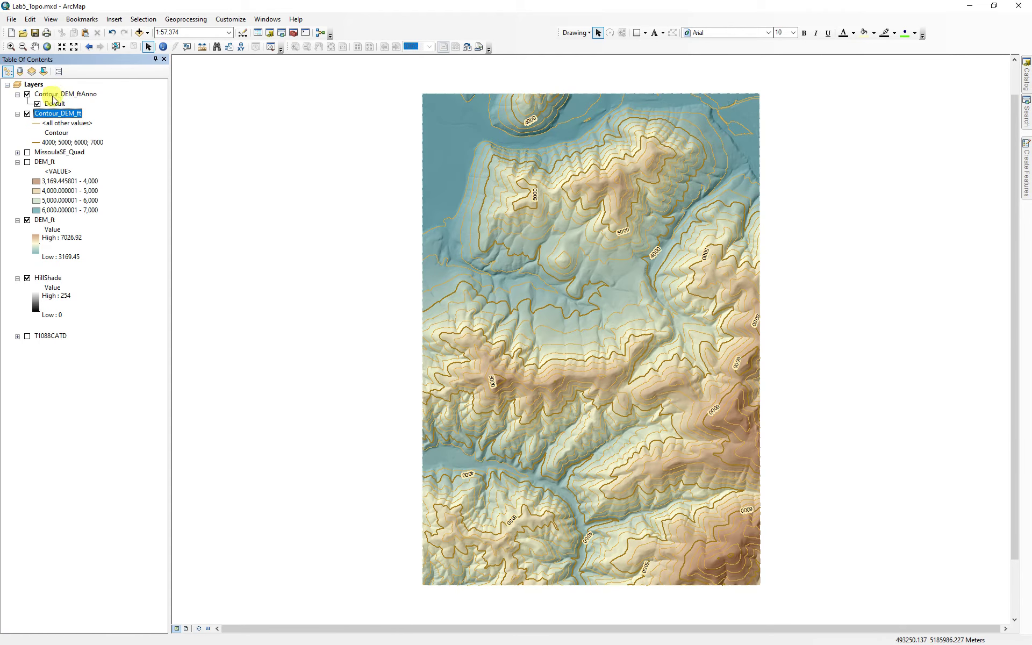
Step: Check in the Contour_DEM_ft layer properties that feature labeling is switched off
right_click(58, 116)
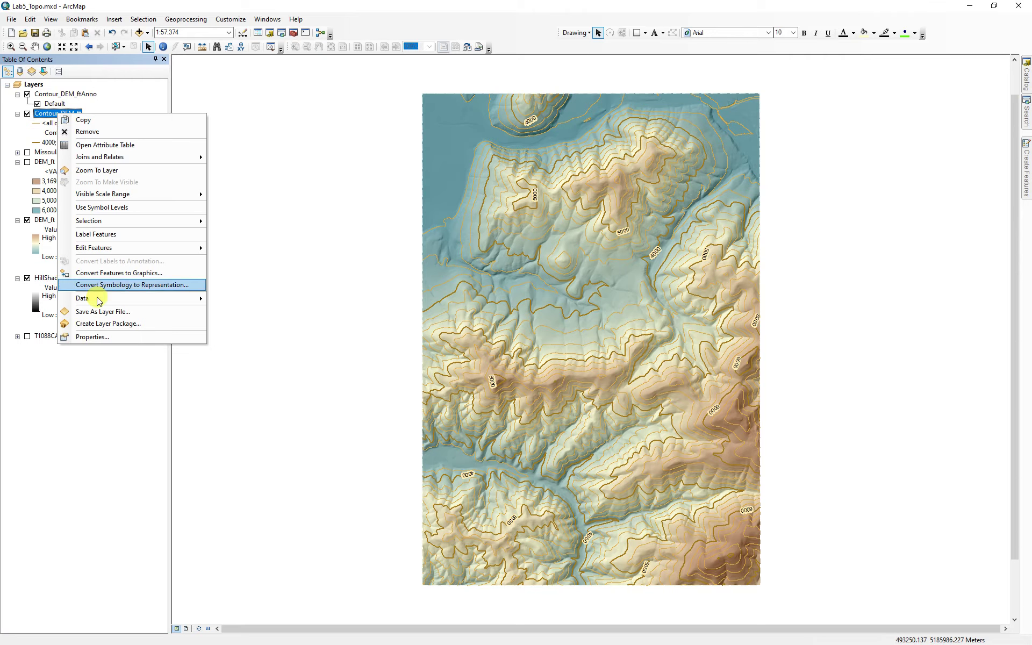
left_click(100, 337)
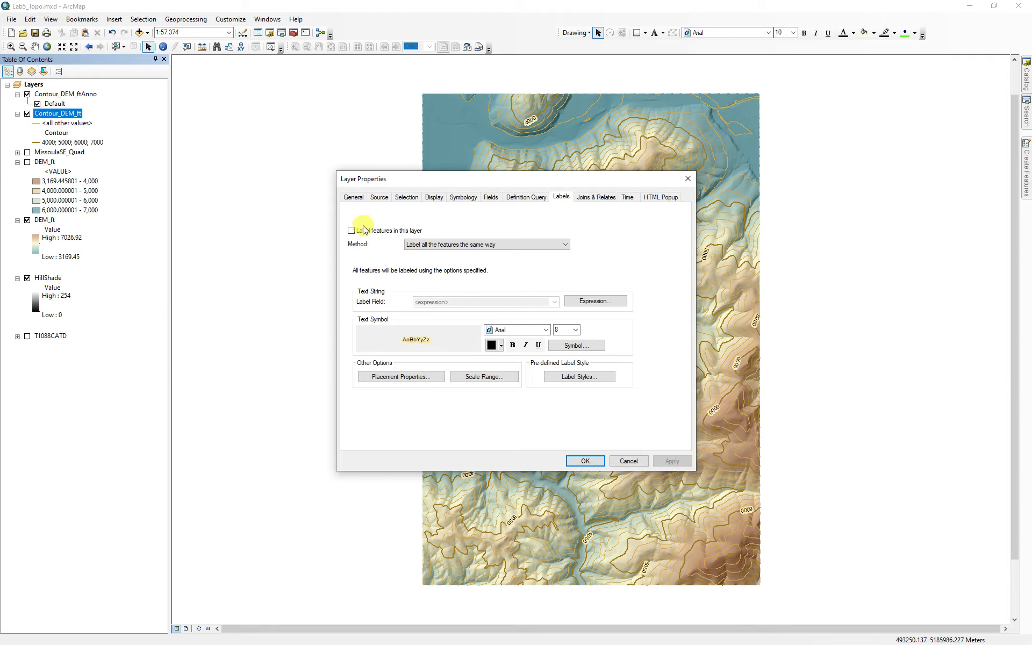
left_click(351, 230)
left_click(585, 461)
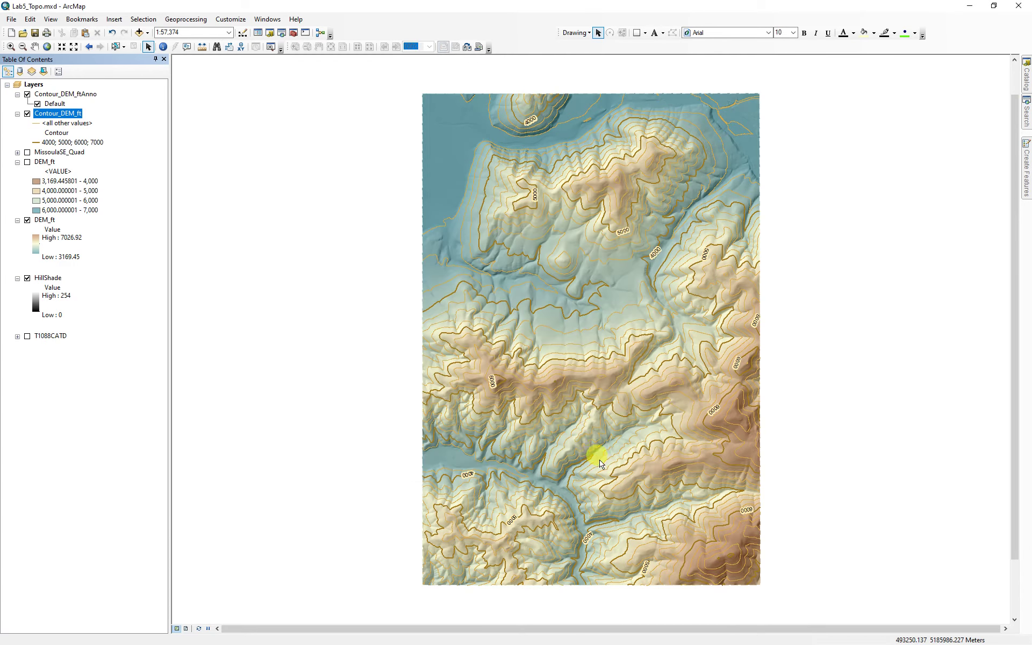
Step: Start an edit session on the Contour_DEM_ftAnno layer, continuing past the spatial reference warnings
left_click(27, 94)
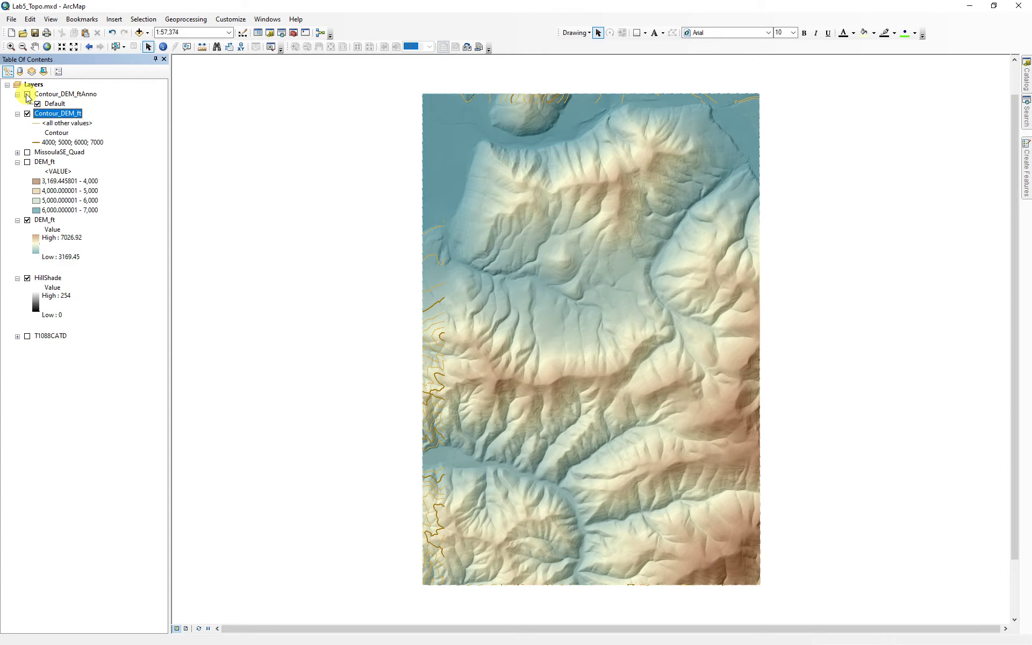
left_click(27, 95)
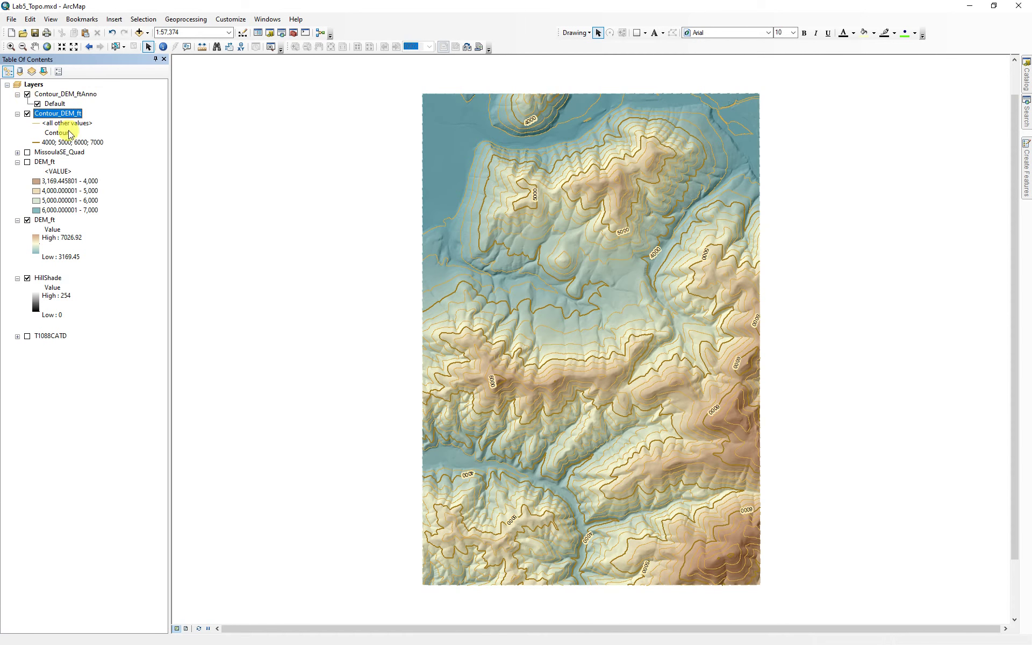
left_click(69, 96)
right_click(72, 96)
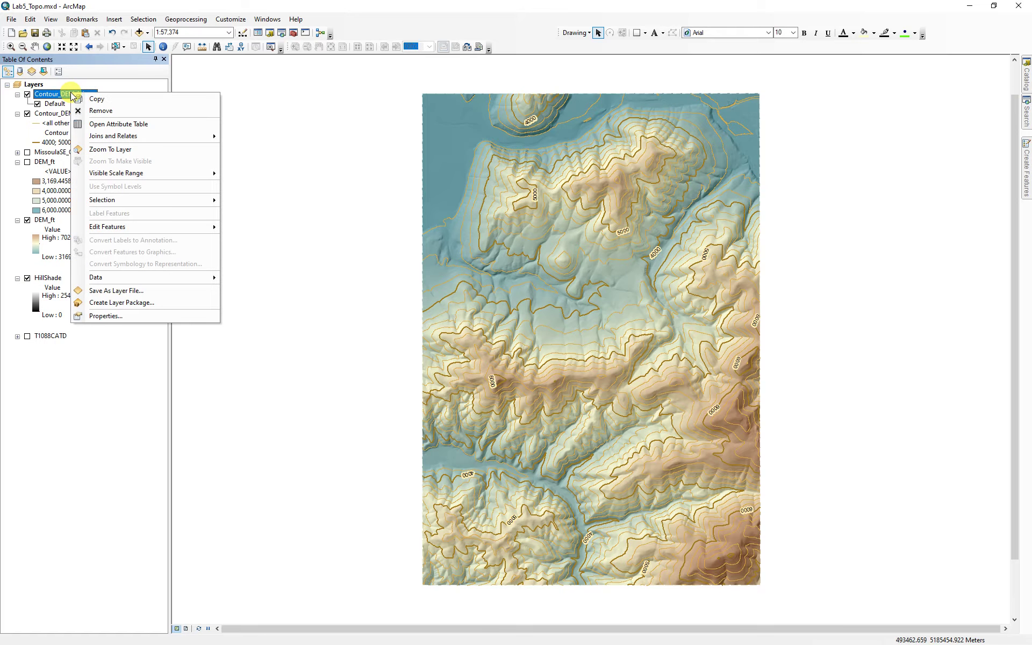
mouse_move(111, 226)
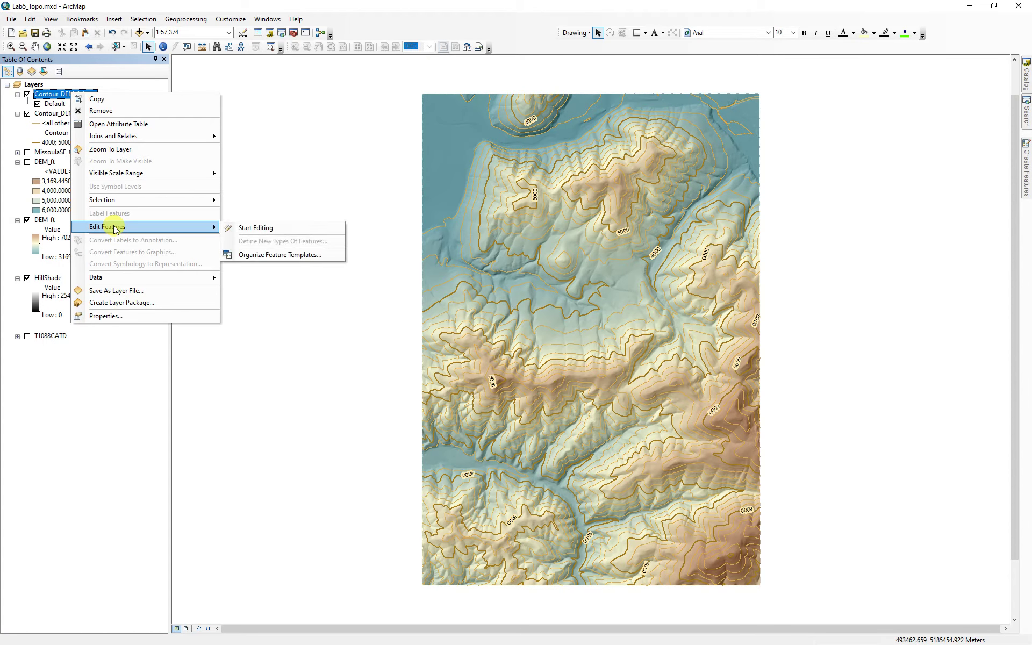
left_click(255, 228)
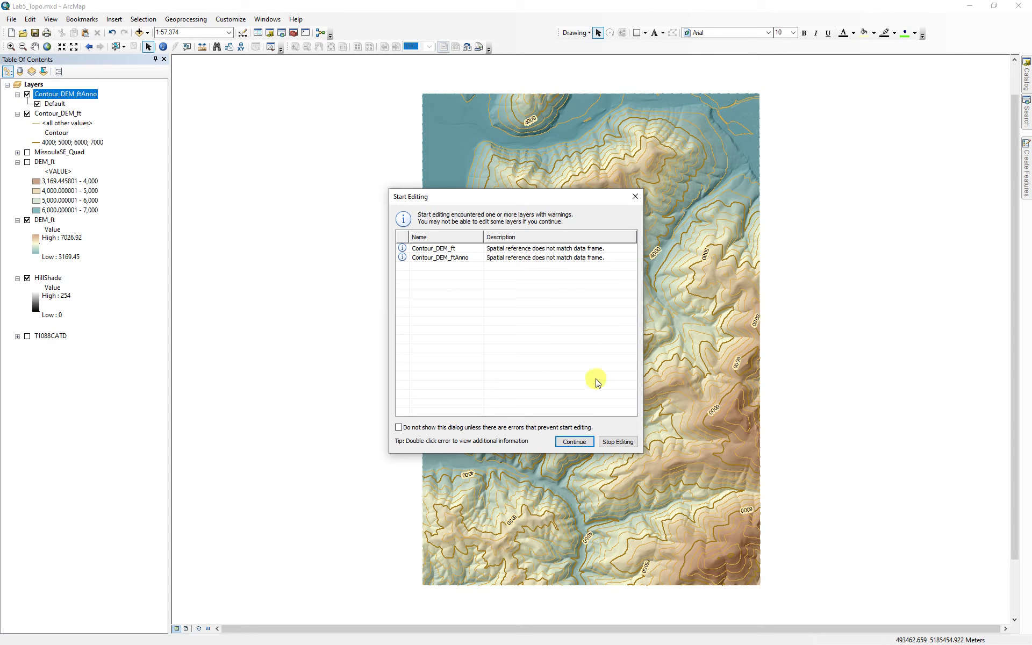
left_click(573, 442)
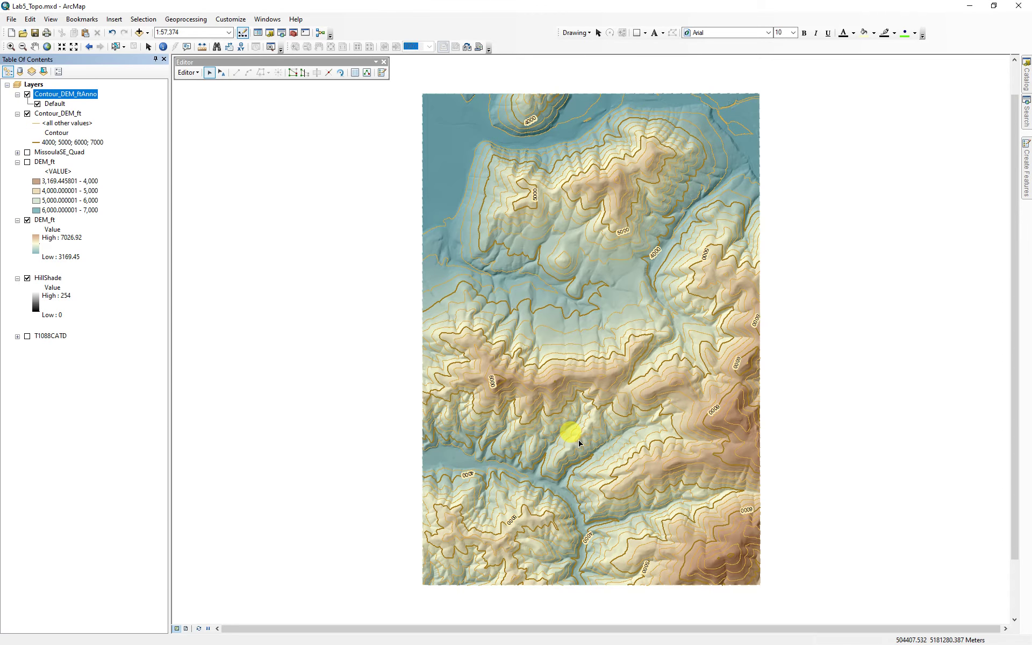
left_click_drag(242, 62, 253, 145)
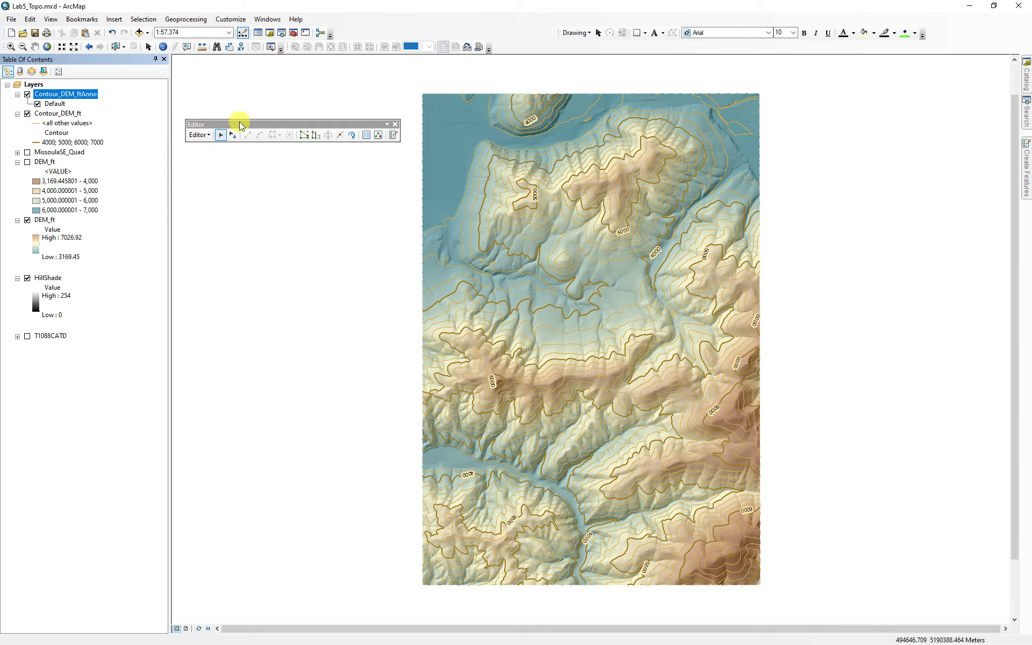
Step: With the Edit Annotation Tool, move the northwestern 5000 annotation to the southern side of its small closed contour so it reads upright
left_click(221, 135)
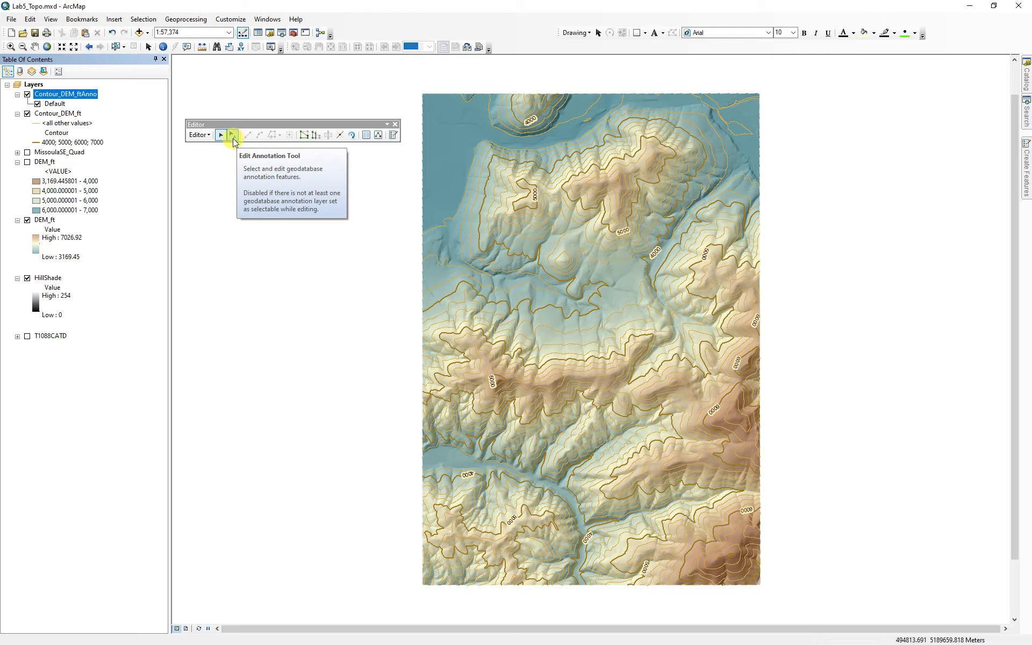
left_click(233, 138)
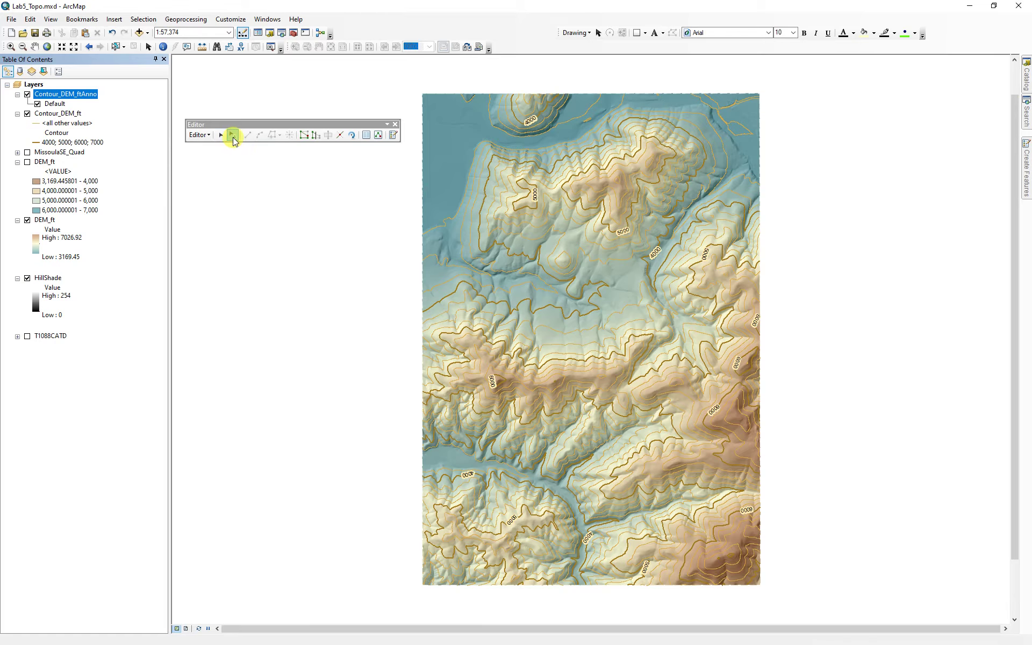
scroll(532, 204, "down", 1)
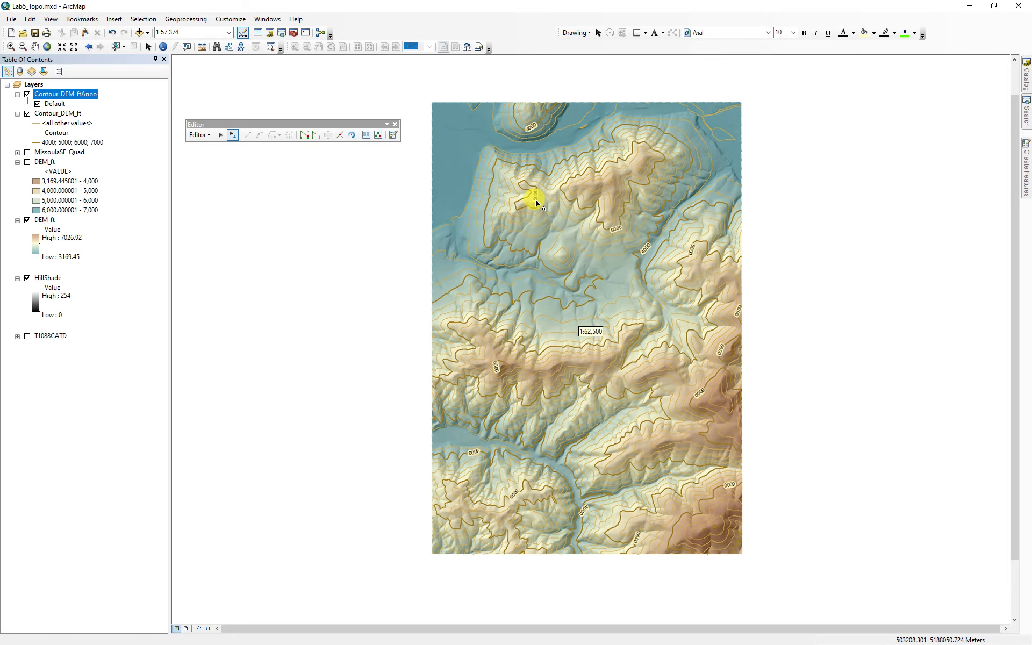
scroll(536, 203, "up", 3)
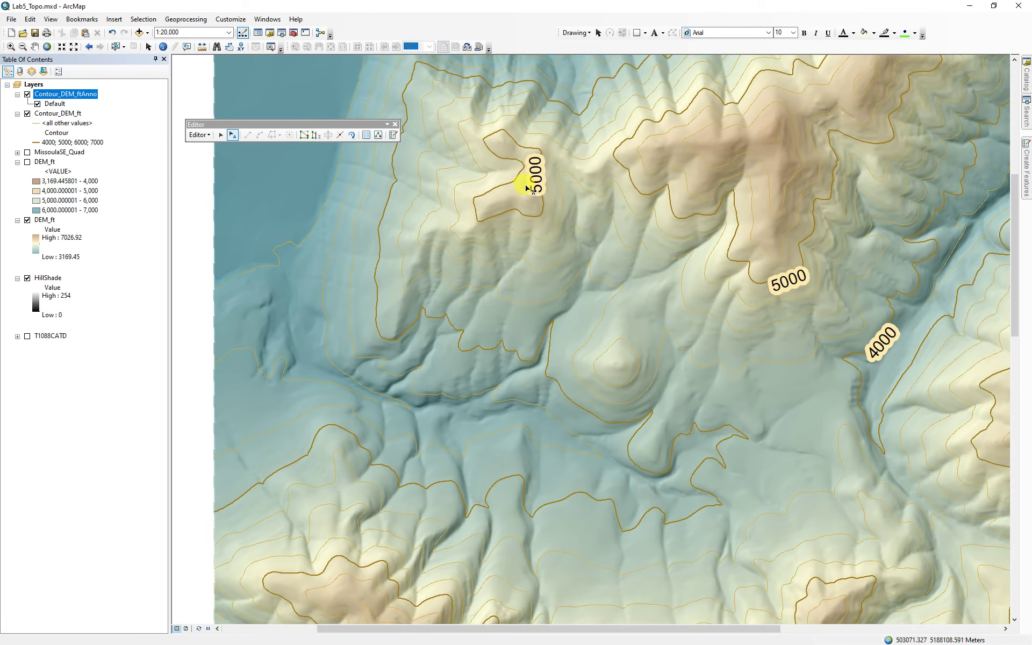
left_click_drag(527, 188, 541, 168)
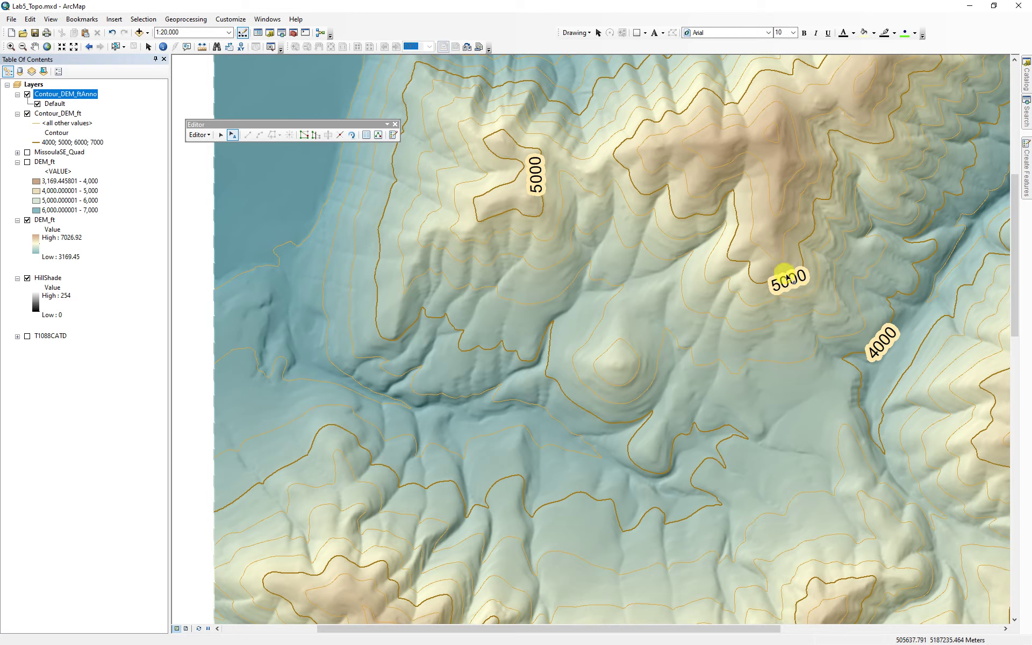
left_click(536, 182)
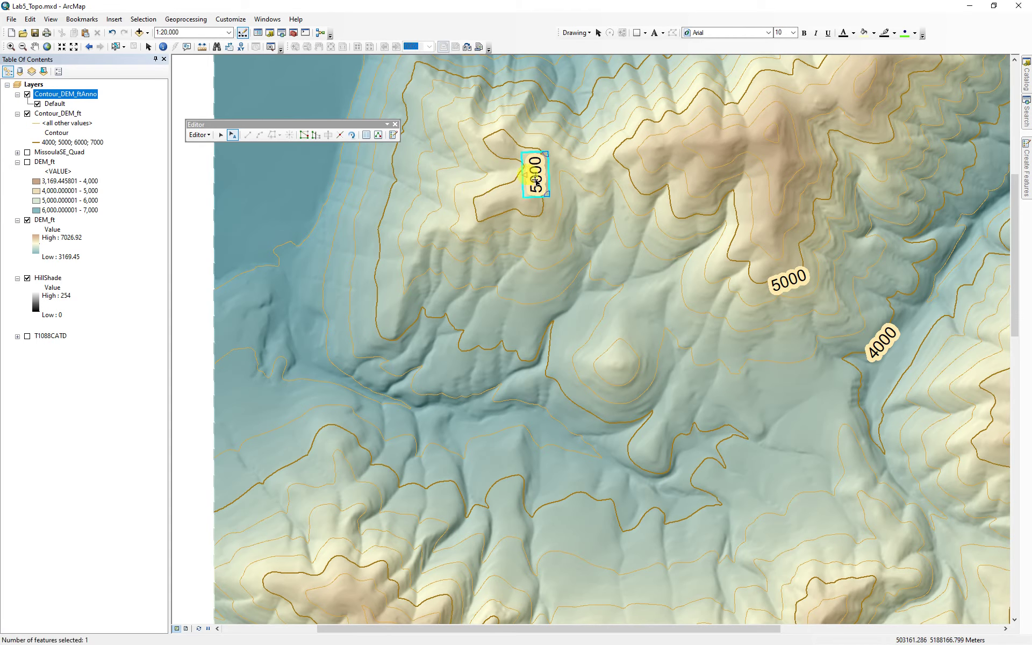
mouse_move(547, 194)
left_mouse_down()
mouse_move(492, 179)
mouse_move(561, 192)
mouse_move(539, 178)
mouse_move(540, 201)
left_mouse_up()
right_click(561, 196)
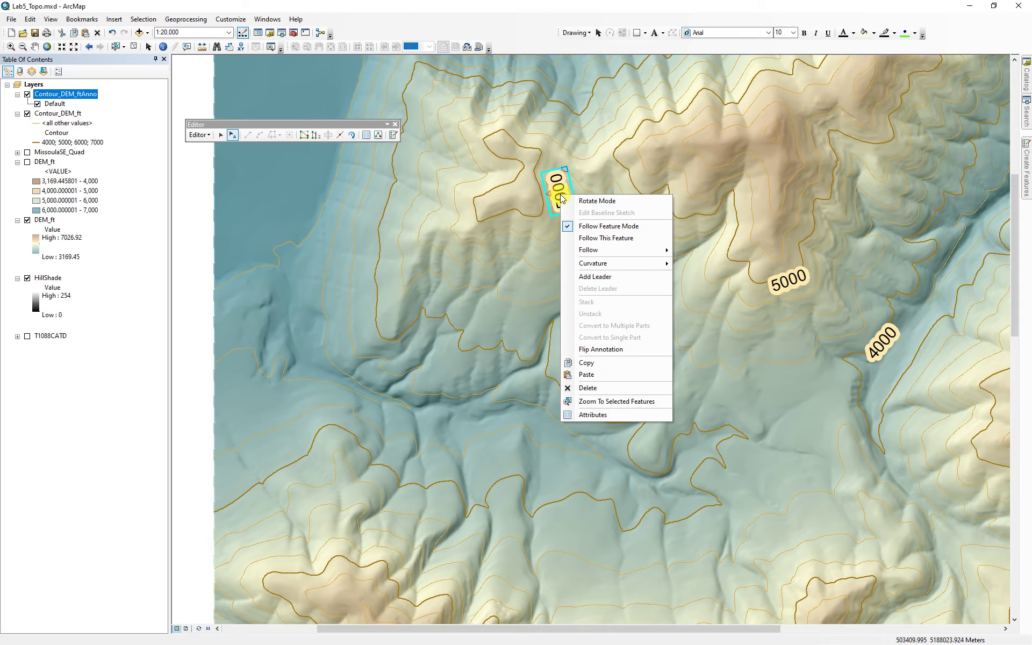
left_click(609, 227)
mouse_move(557, 191)
left_mouse_down()
mouse_move(502, 216)
mouse_move(511, 217)
mouse_move(461, 203)
mouse_move(456, 191)
mouse_move(489, 177)
mouse_move(518, 218)
left_mouse_up()
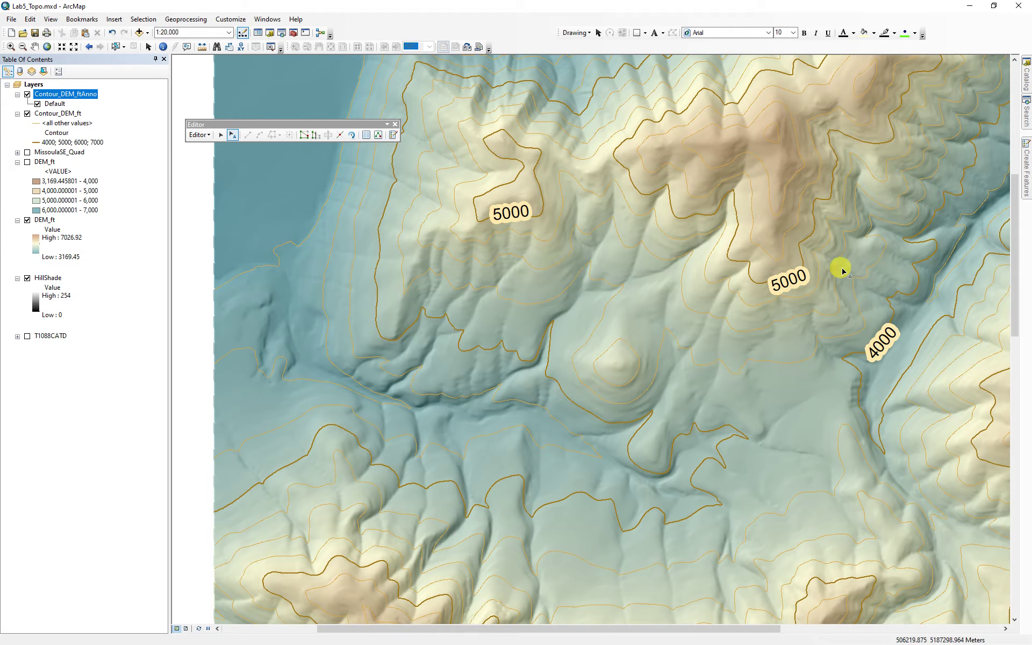
left_click(780, 283)
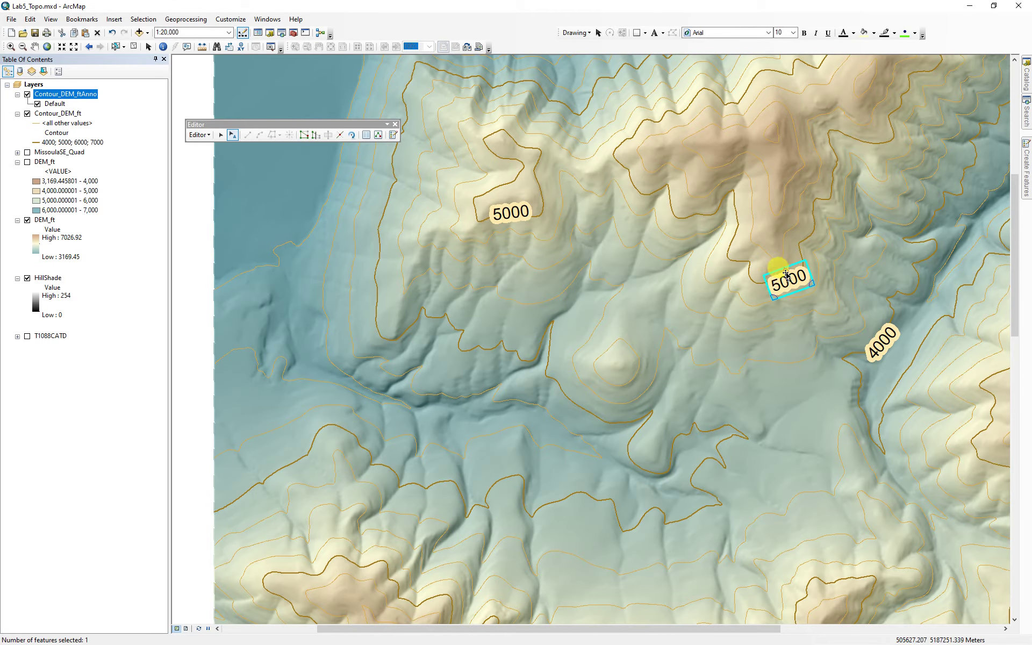
left_click(776, 287)
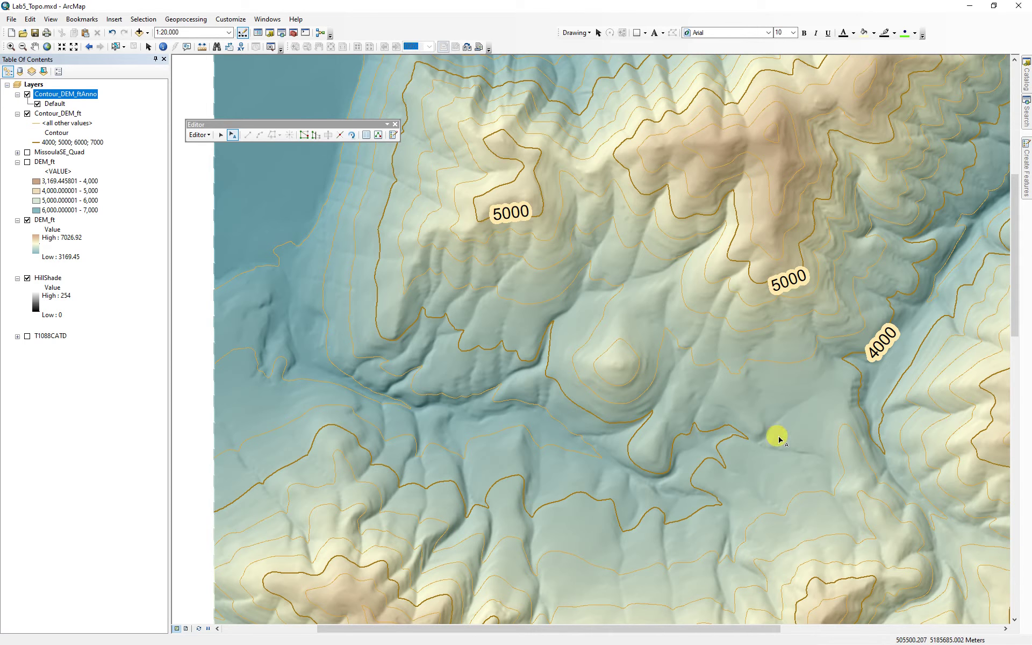
Step: Move the 6000 annotation straddling the map's eastern edge west onto the slope north of the central ridge
left_click_drag(795, 462, 622, 355)
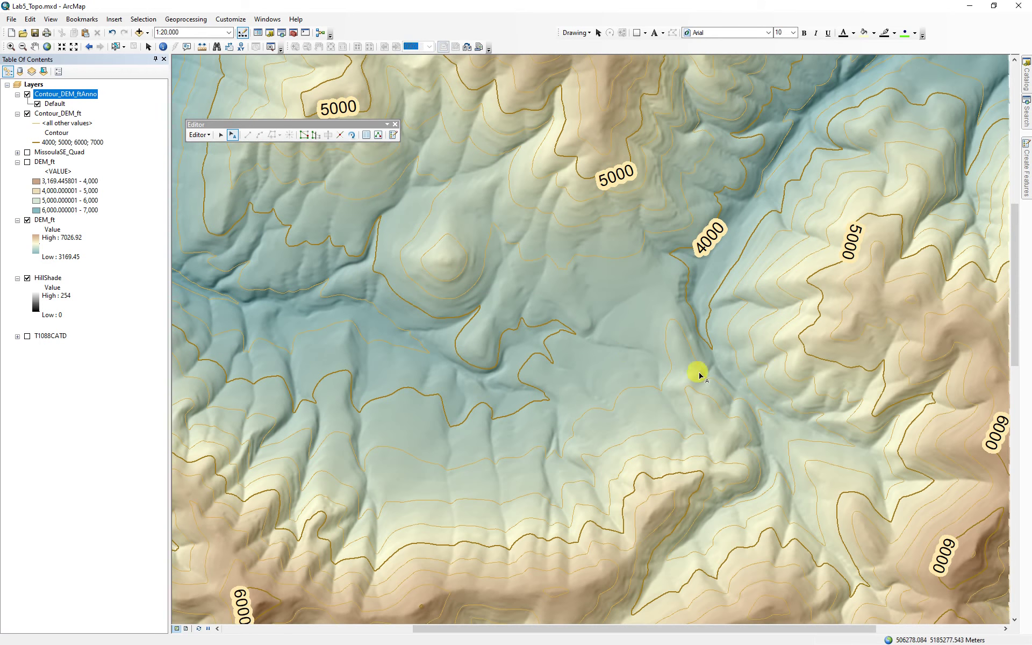
left_click_drag(853, 450, 534, 233)
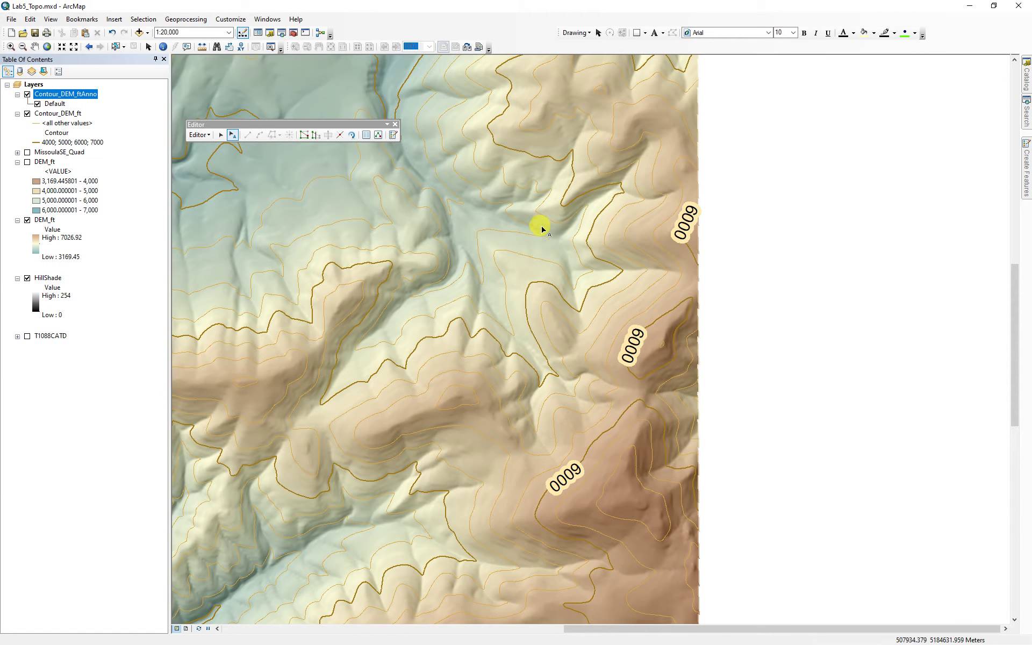
left_click(690, 228)
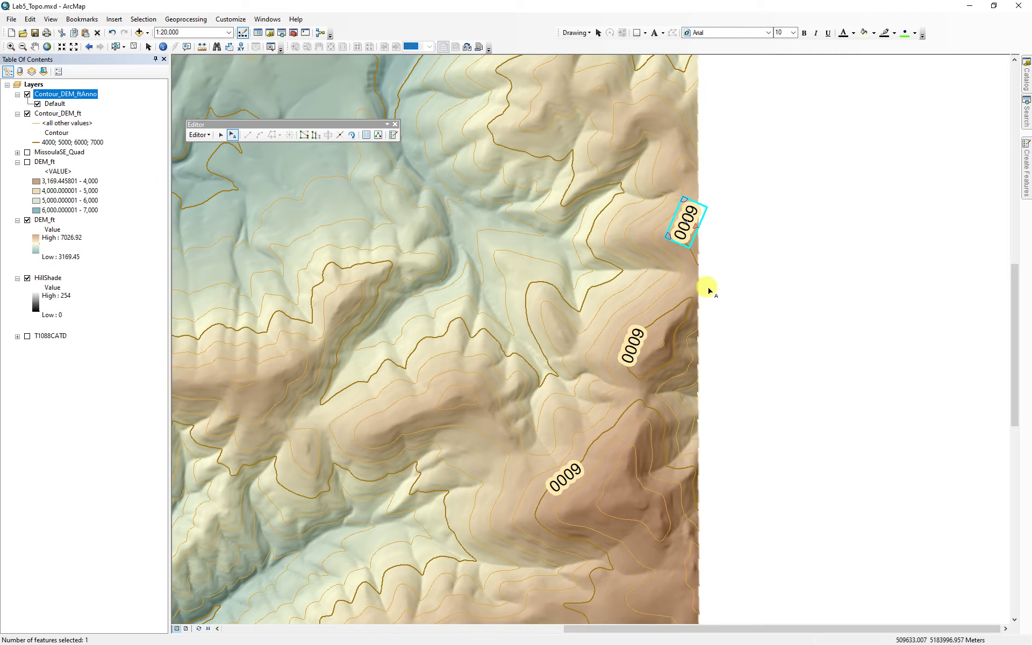
right_click(688, 229)
left_click(729, 260)
mouse_move(688, 224)
left_mouse_down()
mouse_move(421, 240)
mouse_move(344, 209)
mouse_move(350, 215)
left_mouse_up()
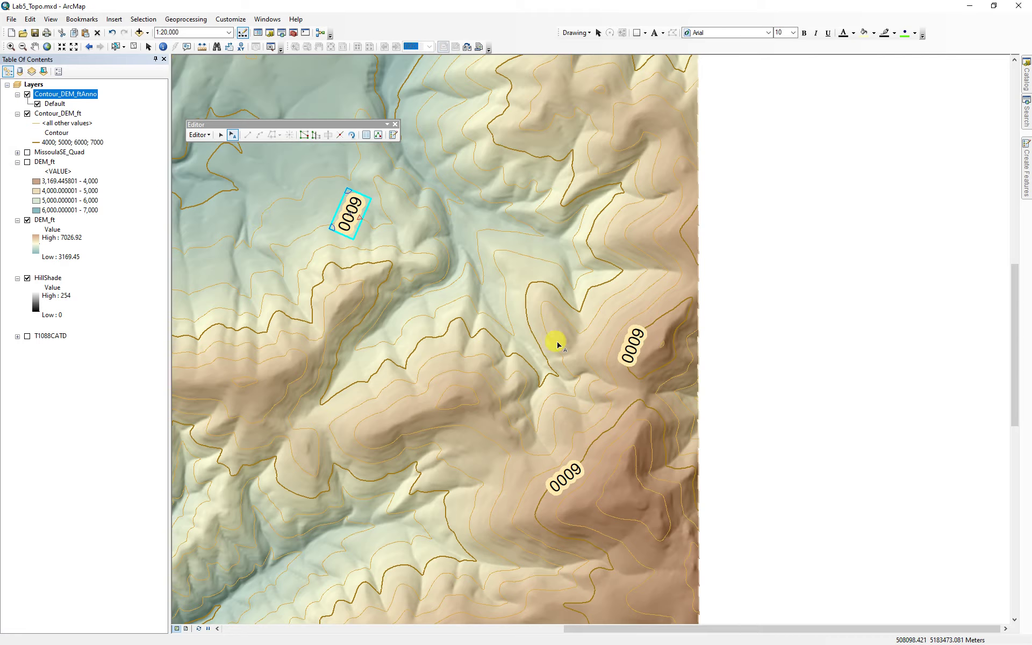
Step: Move the next 6000 annotation near the eastern edge to the southern side of its contour, following the line upright
left_click(630, 347)
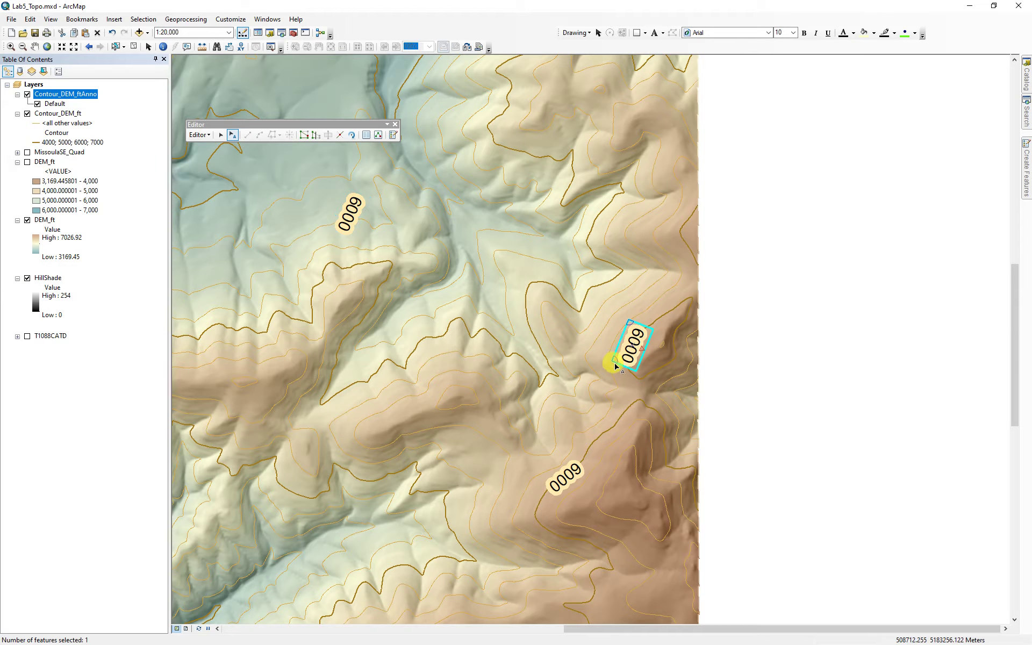
mouse_move(615, 362)
left_mouse_down()
mouse_move(668, 353)
mouse_move(671, 314)
left_mouse_up()
right_click(651, 310)
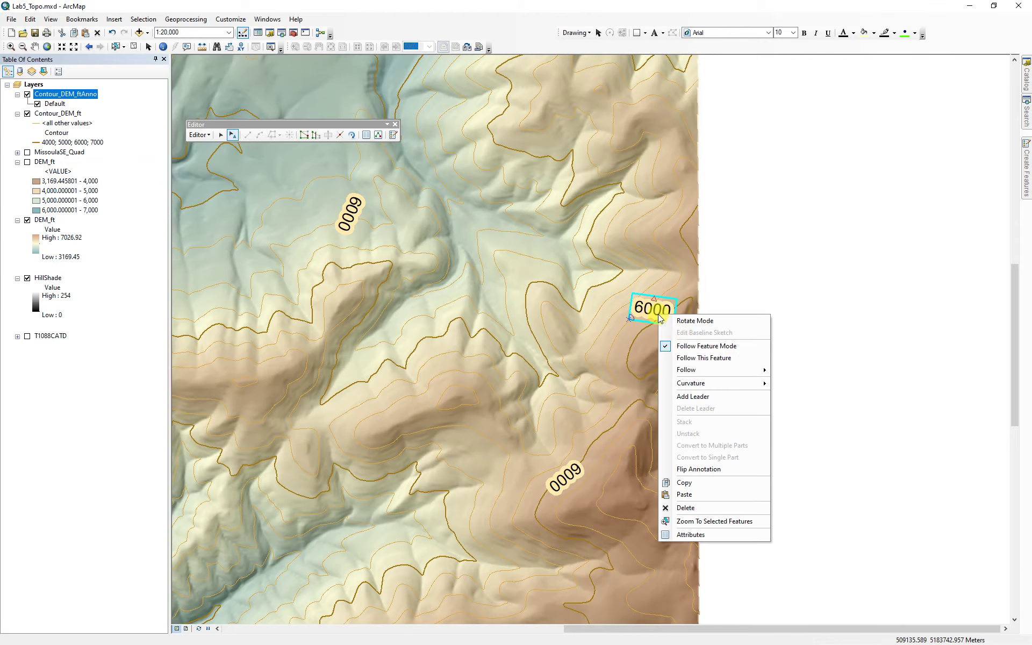
left_click(662, 340)
mouse_move(657, 310)
left_mouse_down()
mouse_move(652, 350)
mouse_move(664, 367)
mouse_move(675, 338)
mouse_move(642, 348)
mouse_move(652, 359)
mouse_move(635, 350)
left_mouse_up()
Step: Move the 6000 annotation on the southeastern slope down along its contour to the lower bend so it reads upright
left_click(567, 476)
right_click(562, 479)
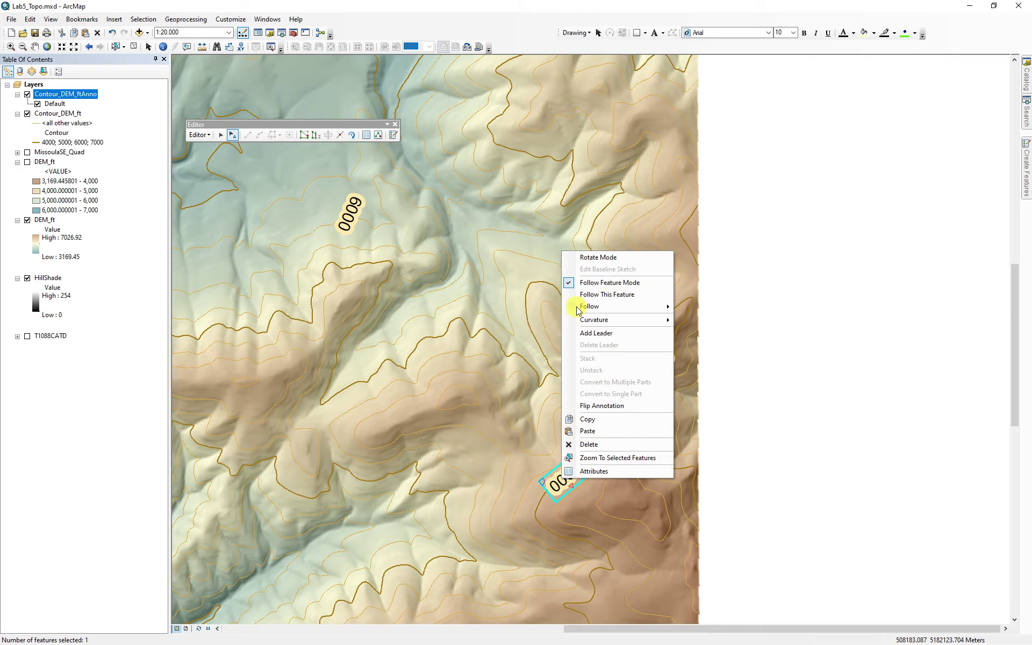
left_click(600, 285)
mouse_move(574, 462)
left_mouse_down()
mouse_move(569, 453)
mouse_move(488, 496)
mouse_move(493, 464)
mouse_move(530, 471)
mouse_move(574, 537)
left_mouse_up()
left_click(500, 479)
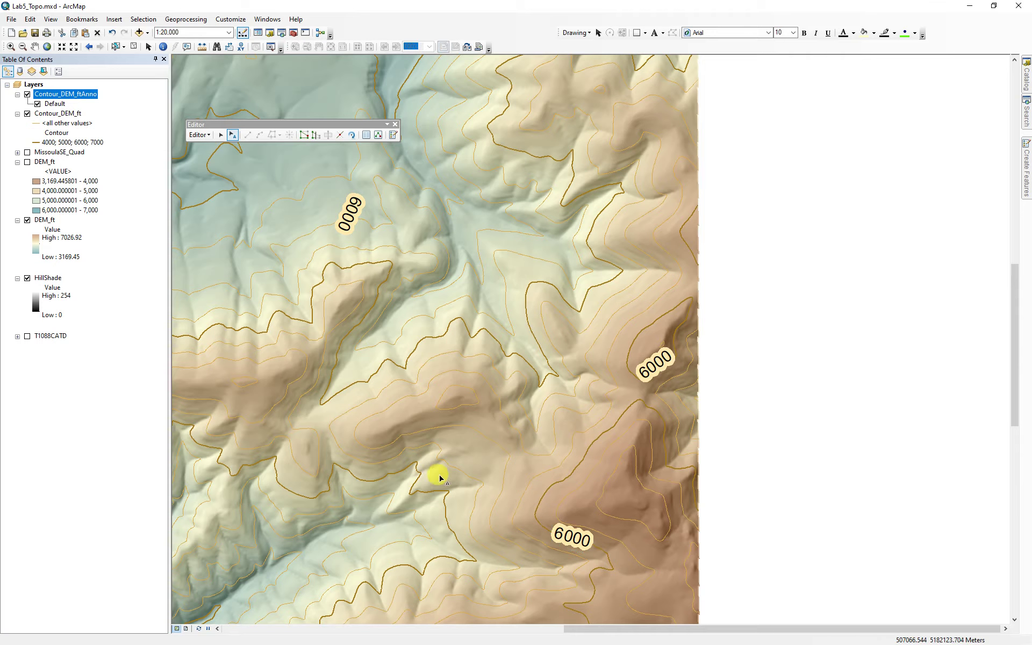
Step: Move the 4000 annotation on the southern river reach north along the eastern bank to the bend, following the contour in readable orientation
scroll(451, 430, "down", 3)
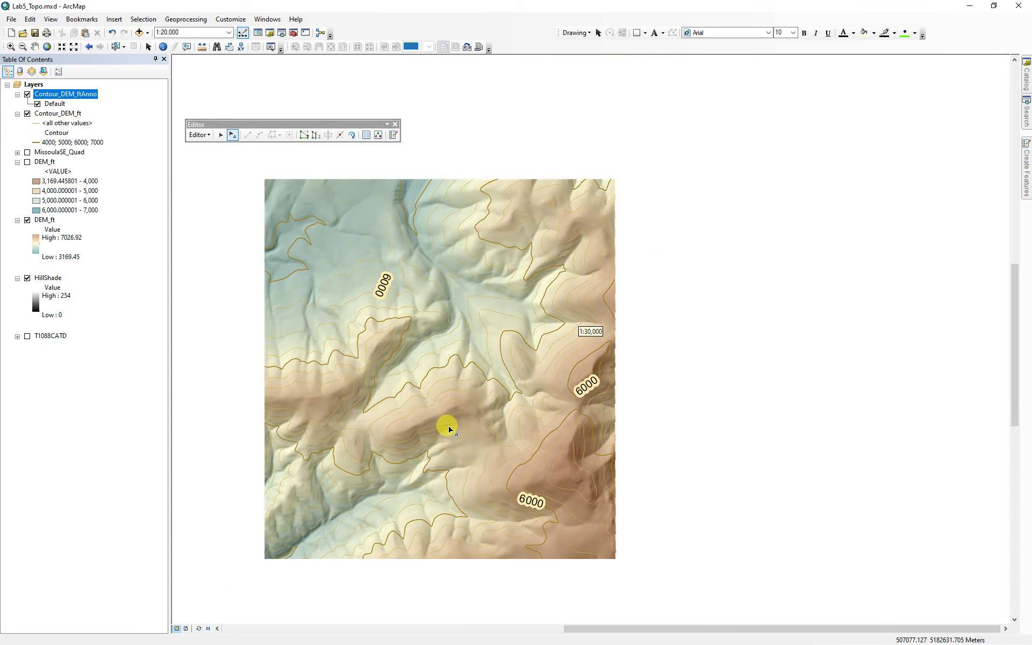
left_click_drag(436, 438, 602, 403)
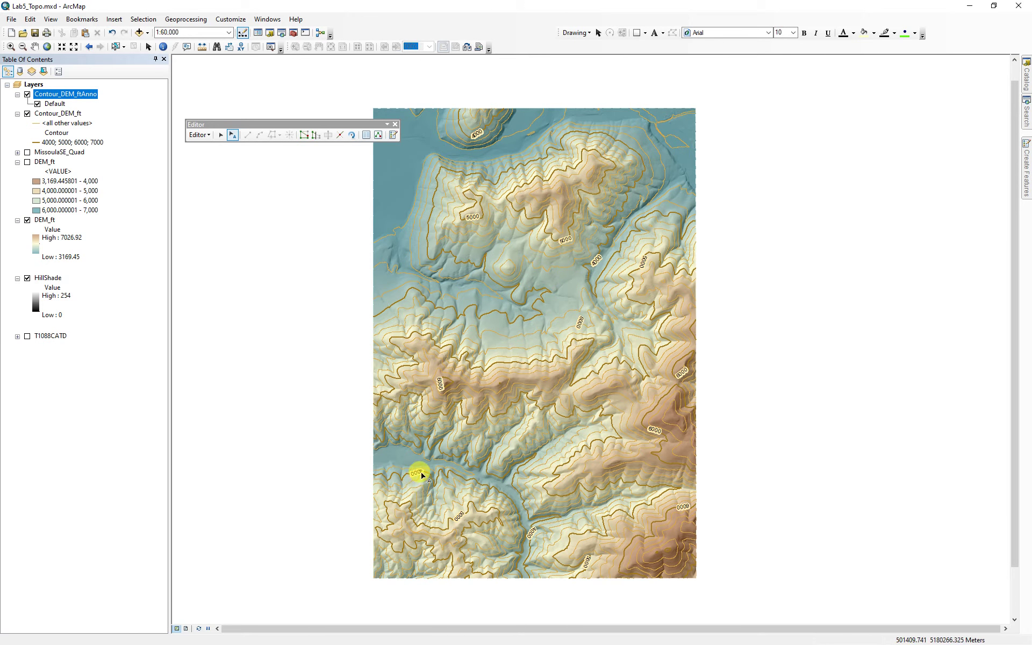
scroll(409, 479, "down", 3)
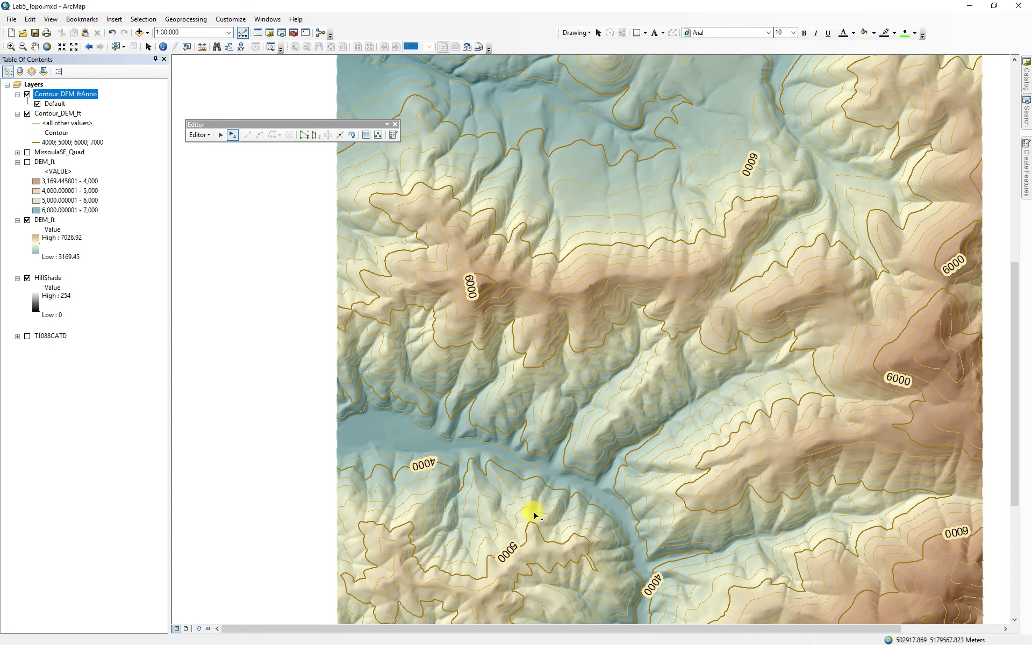
left_click_drag(532, 512, 489, 388)
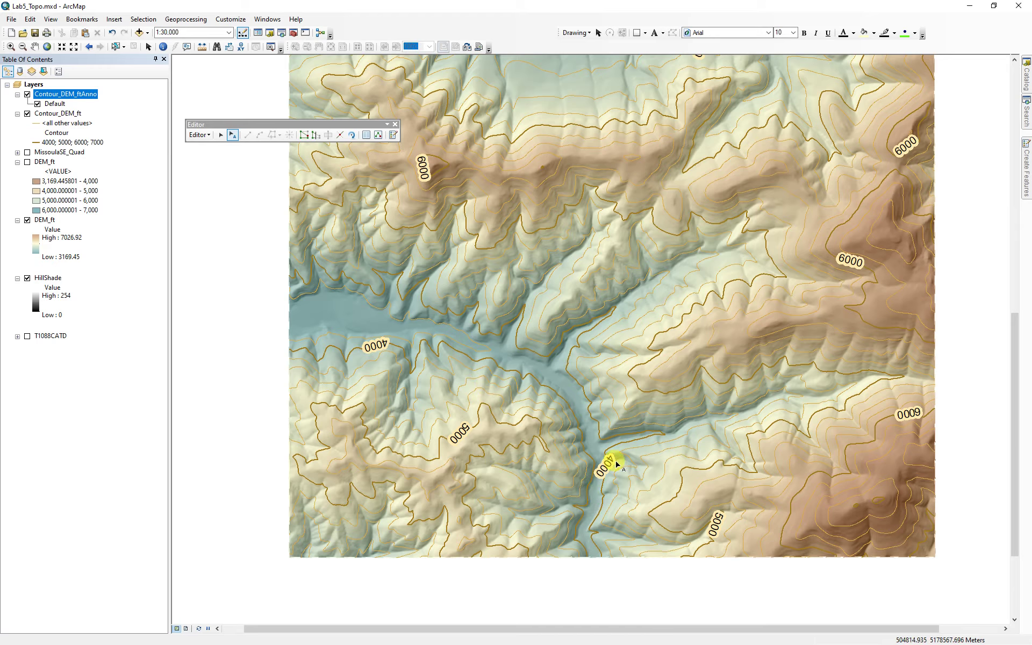
left_click_drag(658, 470, 626, 391)
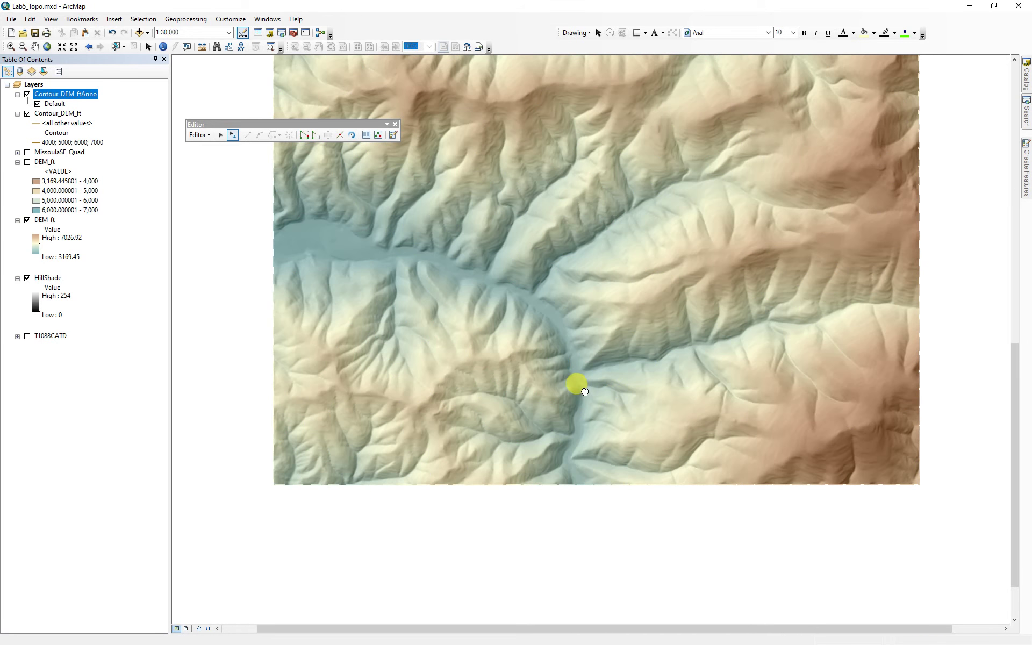
left_click(593, 396)
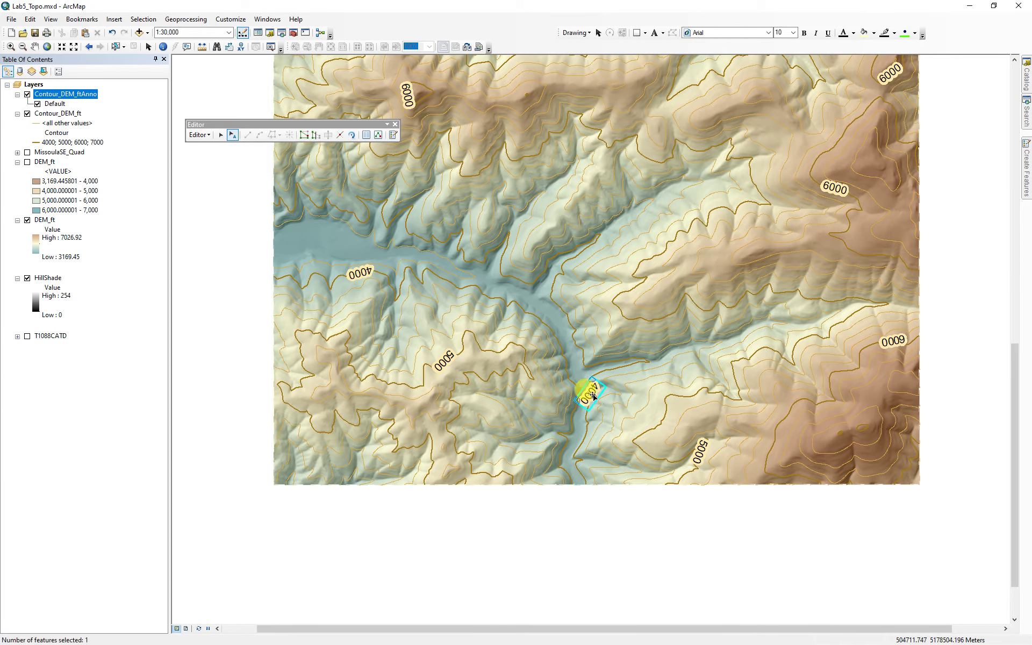
right_click(593, 396)
left_click(622, 430)
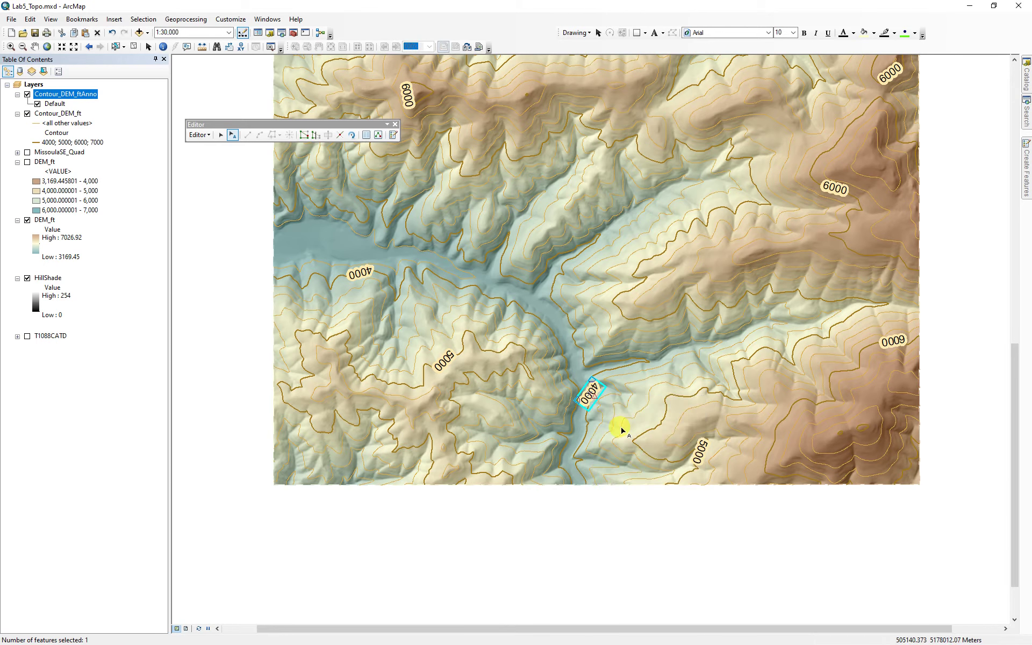
left_click_drag(590, 394, 558, 305)
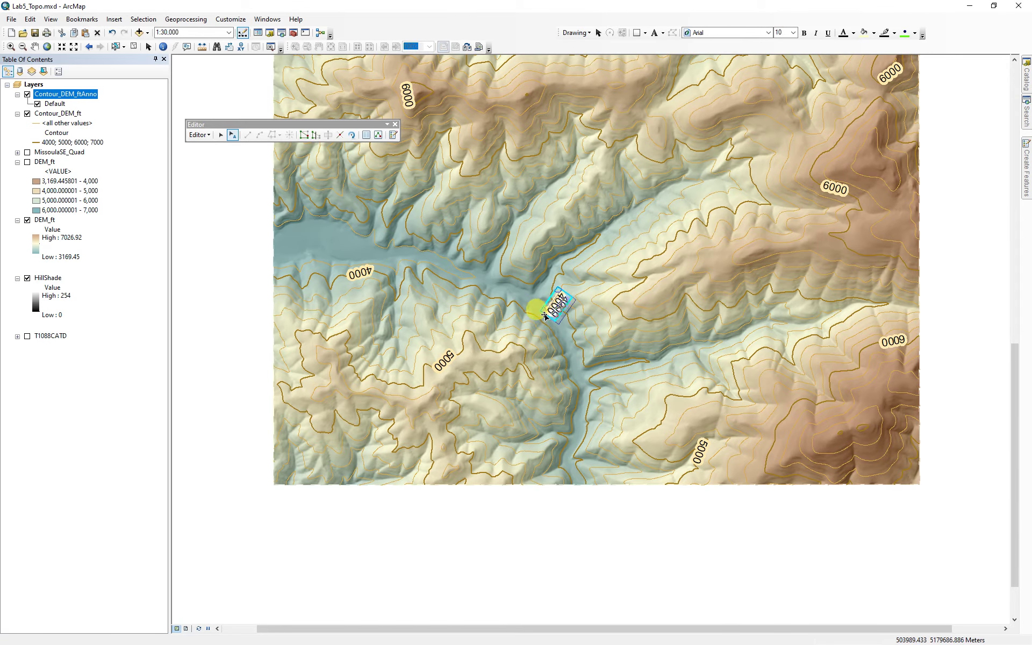
key("Delete")
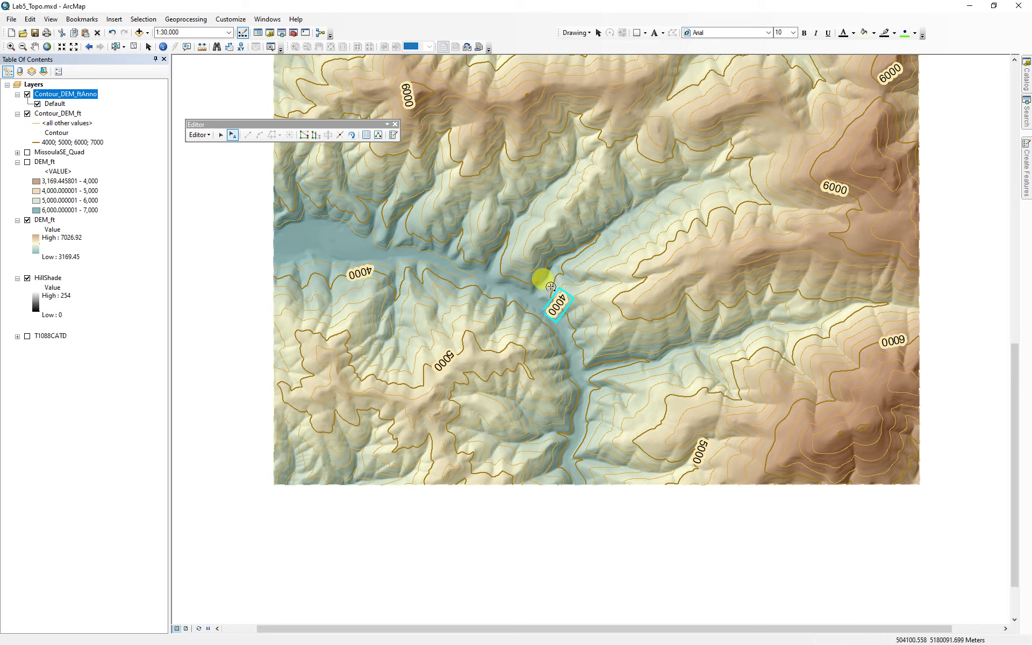
left_click_drag(530, 285, 563, 314)
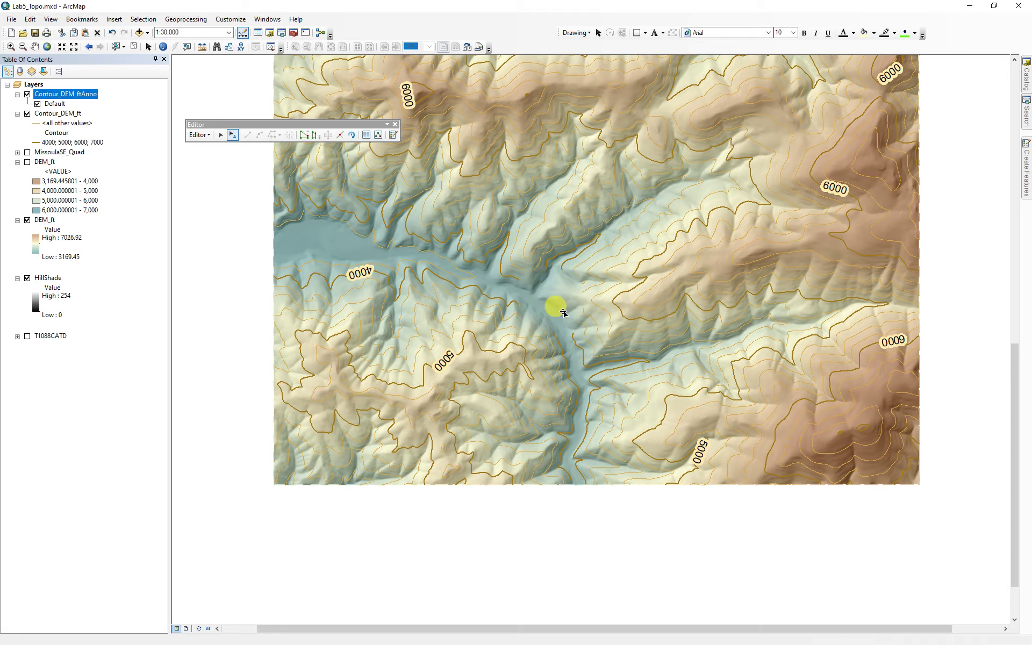
Step: Move the western 4000 annotation south of the river to the western bank of the river's southern reach, following the contour
left_click(363, 272)
right_click(363, 272)
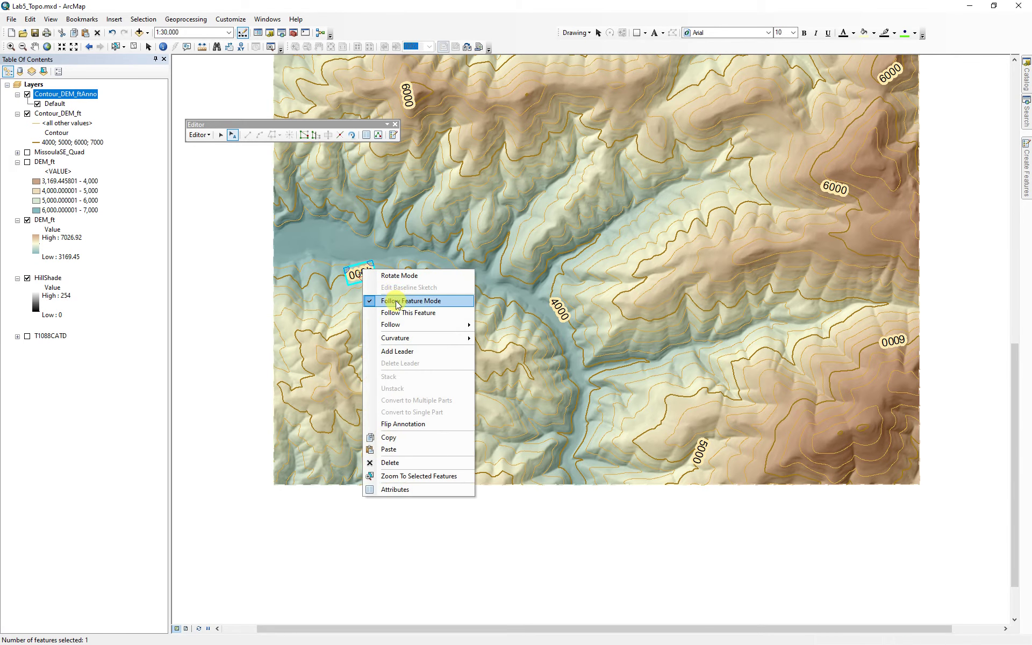
left_click(397, 300)
left_click(586, 427)
mouse_move(558, 410)
left_mouse_down()
mouse_move(581, 387)
mouse_move(574, 422)
left_mouse_up()
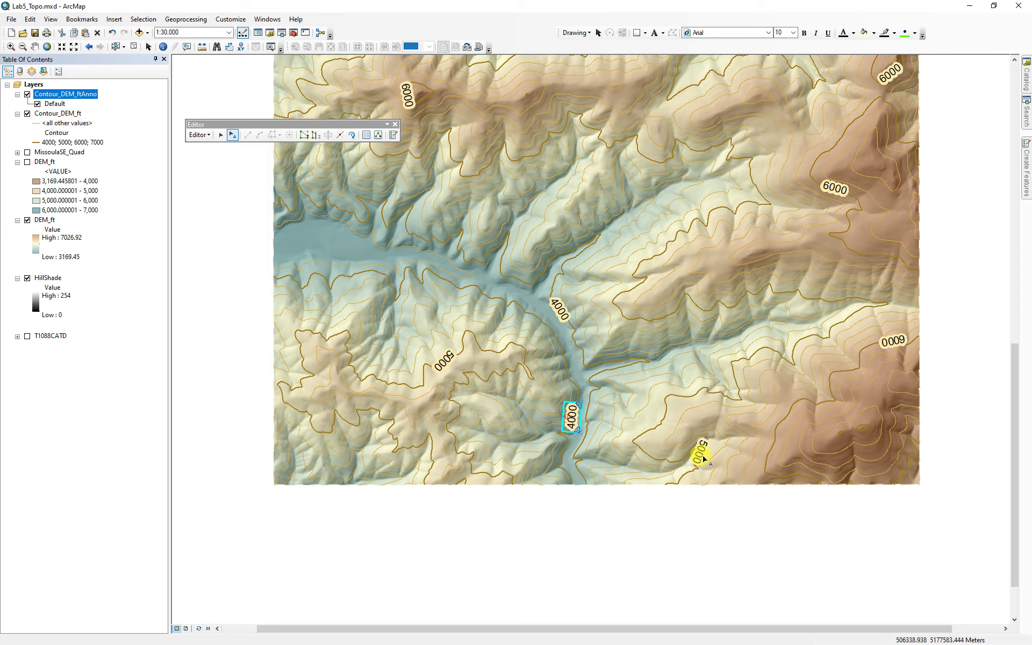
Step: Move the southeastern 6000 annotation near the map's eastern edge southwest along its contour onto the western side of the high slope
left_click(888, 342)
right_click(890, 344)
left_click(913, 373)
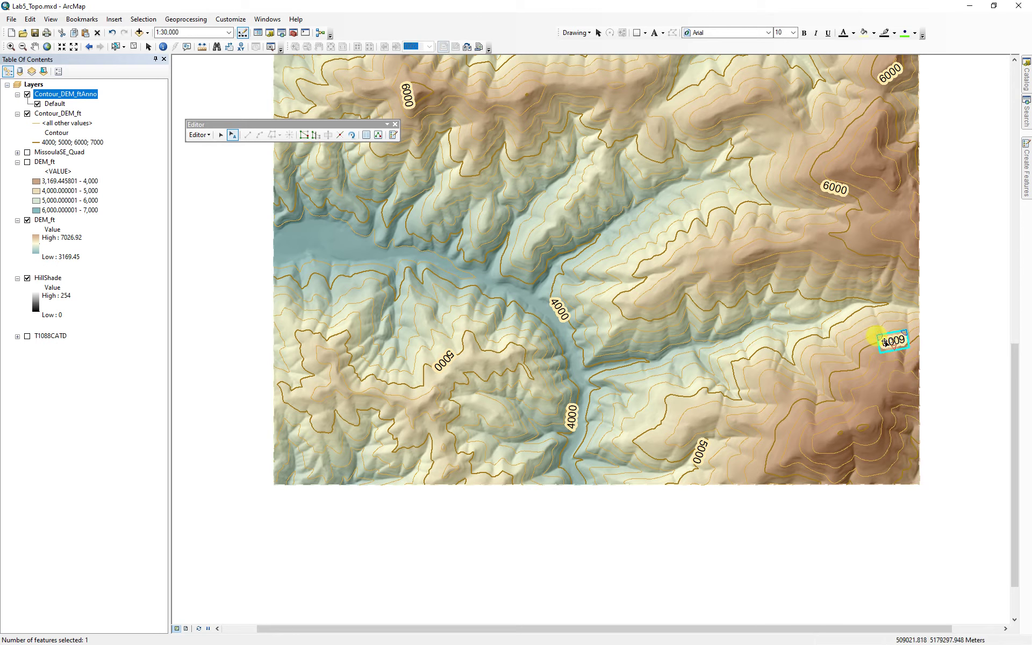
mouse_move(878, 339)
left_mouse_down()
mouse_move(887, 377)
mouse_move(831, 408)
mouse_move(753, 428)
mouse_move(758, 442)
mouse_move(808, 381)
mouse_move(809, 398)
mouse_move(841, 410)
mouse_move(854, 395)
mouse_move(823, 376)
mouse_move(818, 387)
left_mouse_up()
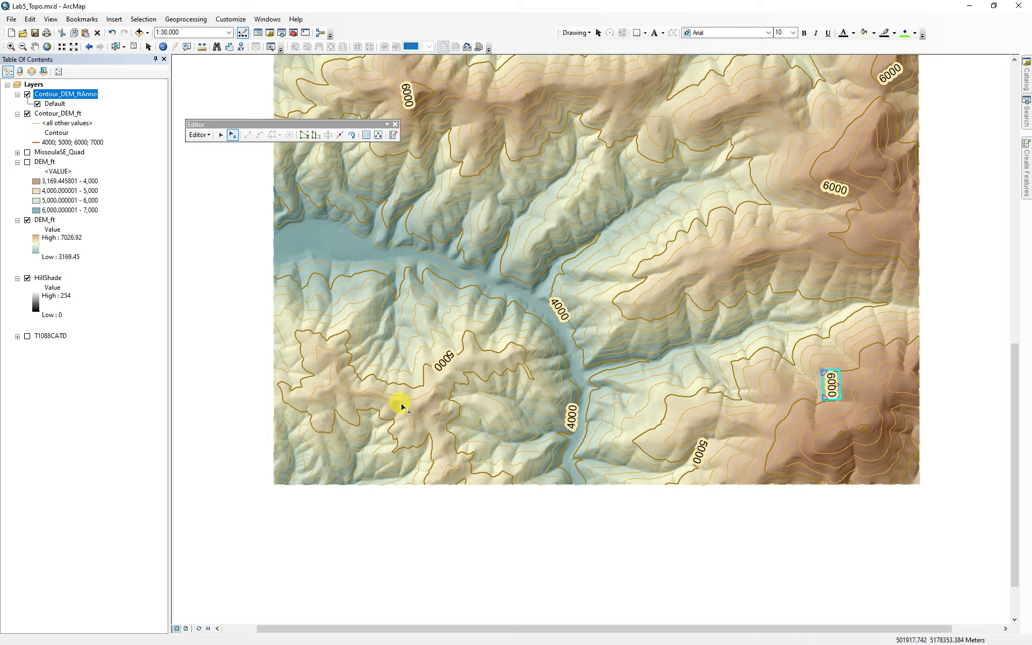
Step: Move the upside-down 5000 annotation on the southwestern ridge southwest to the ridge's southern contour so it reads upright
left_click(439, 363)
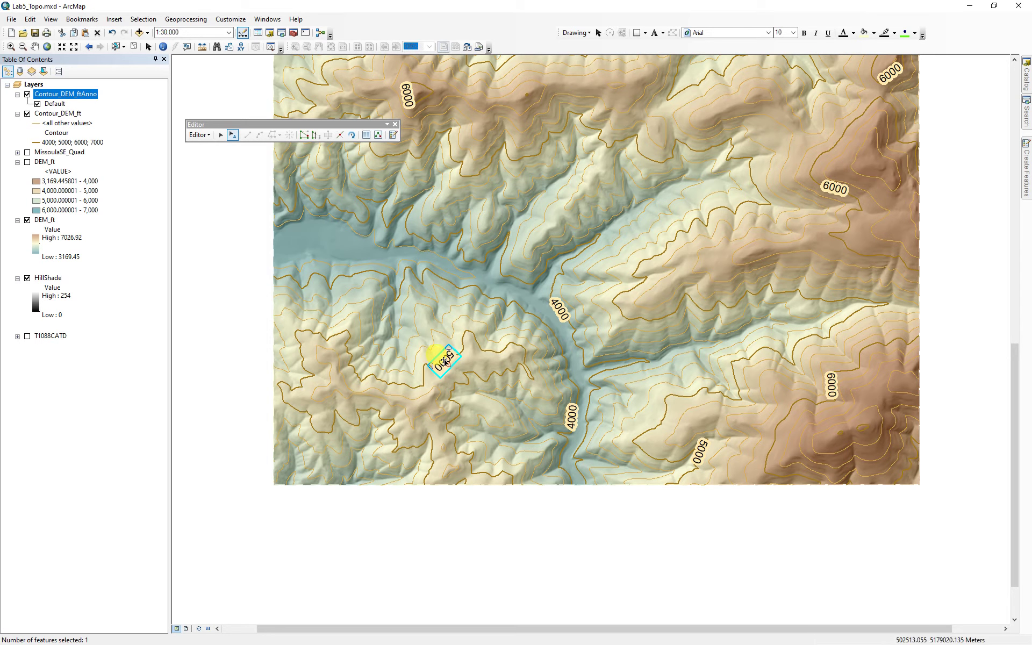
right_click(444, 362)
left_click(456, 391)
mouse_move(430, 367)
left_mouse_down()
mouse_move(497, 363)
mouse_move(495, 342)
mouse_move(456, 343)
mouse_move(385, 418)
mouse_move(369, 414)
mouse_move(395, 431)
mouse_move(372, 418)
left_mouse_up()
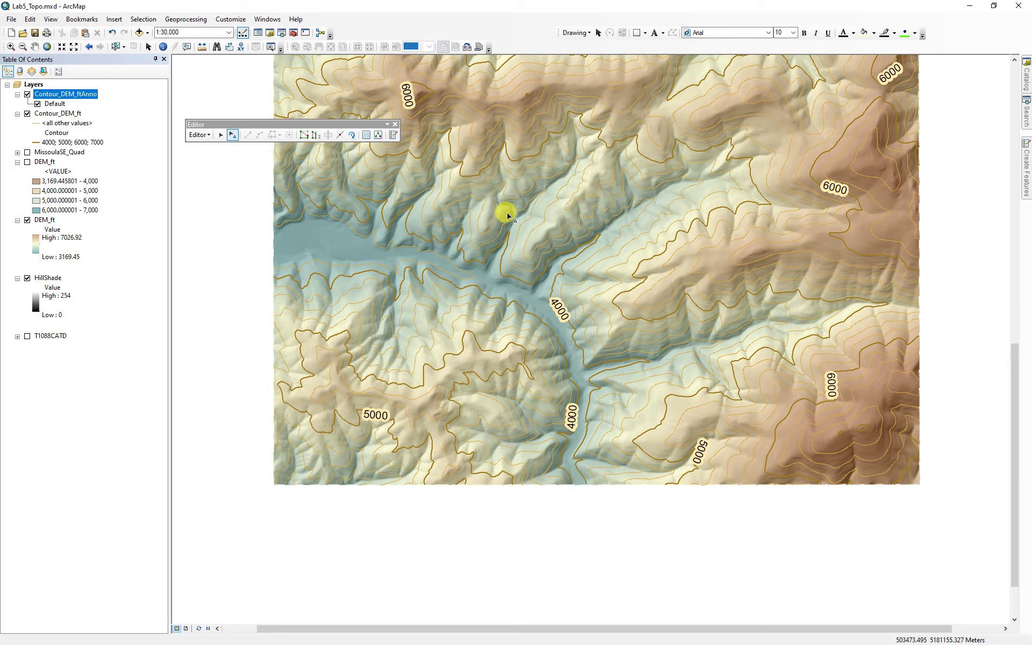
Step: Move the stray 6000 annotation from the valley north of the central ridge to the bold contour on the ridge's southern slope
left_click_drag(593, 231, 595, 438)
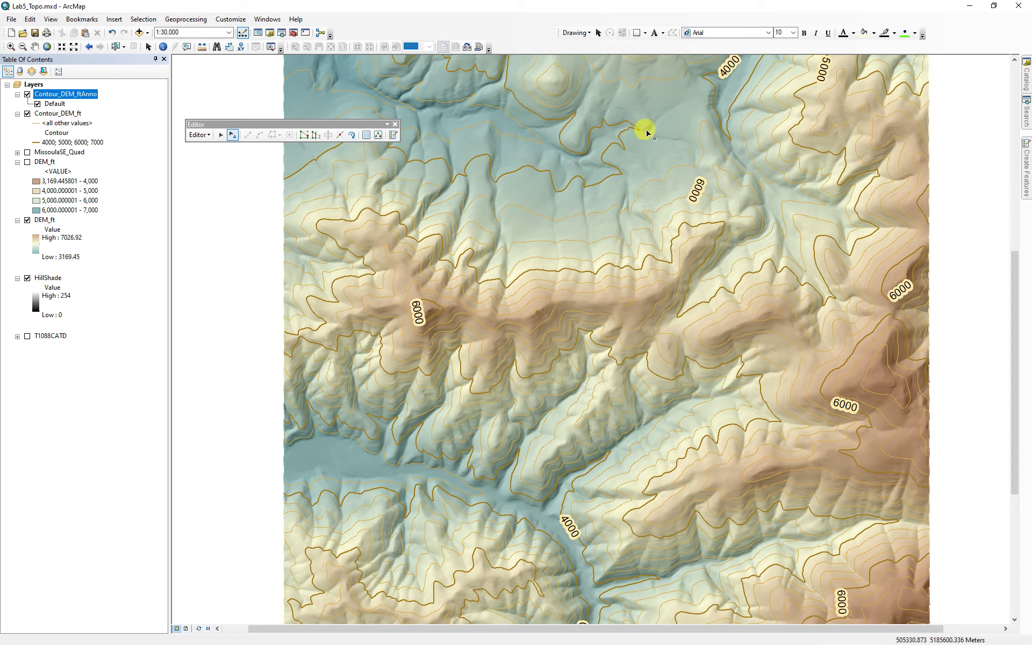
left_click(698, 189)
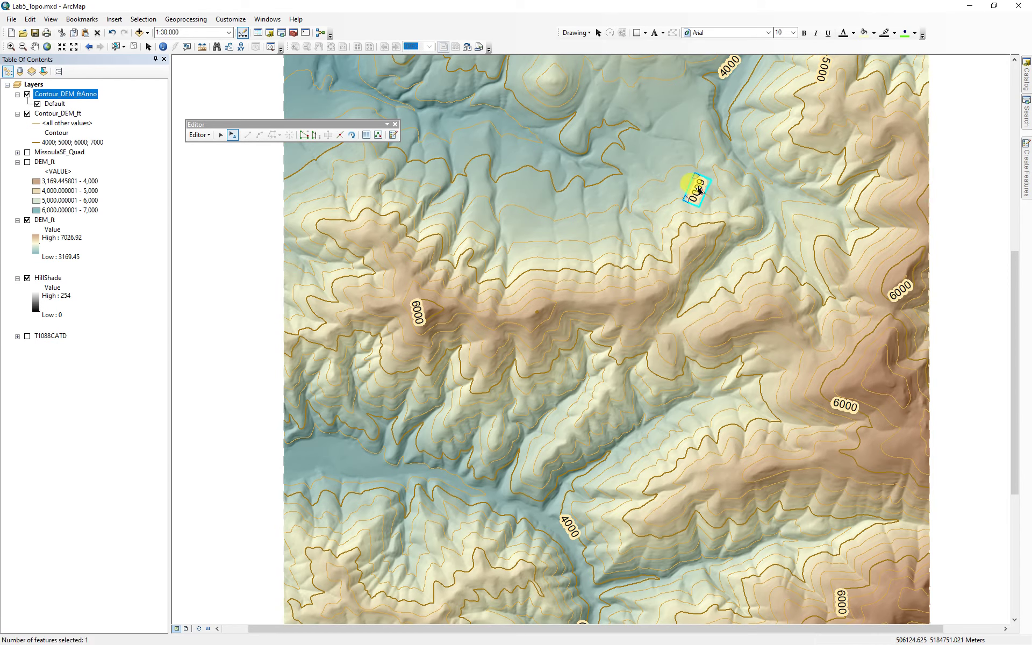
key("ctrl+z")
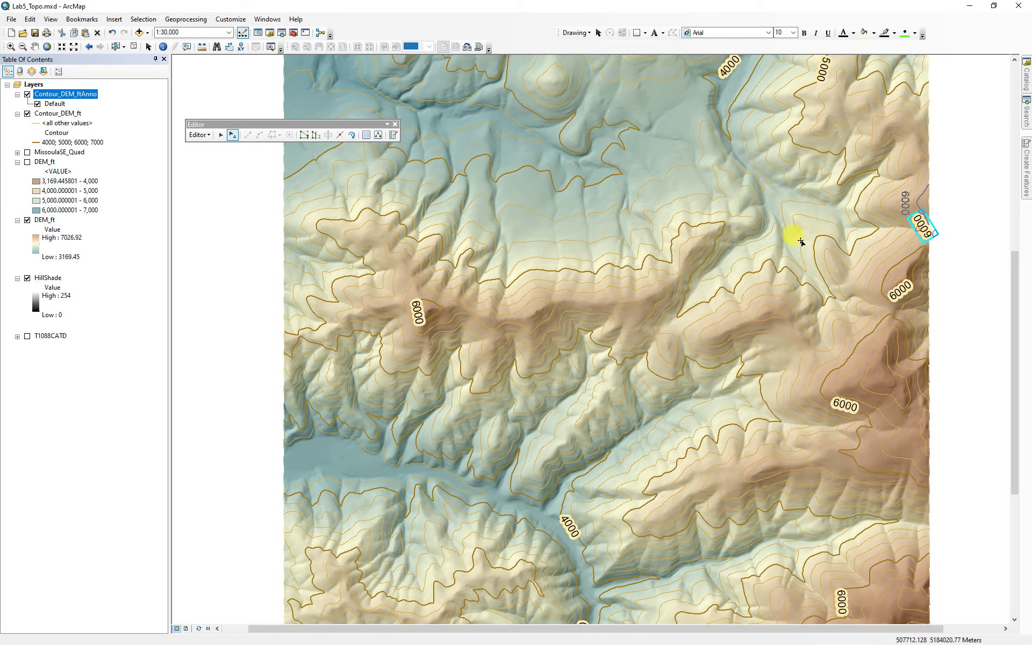
key("ctrl+z")
right_click(907, 203)
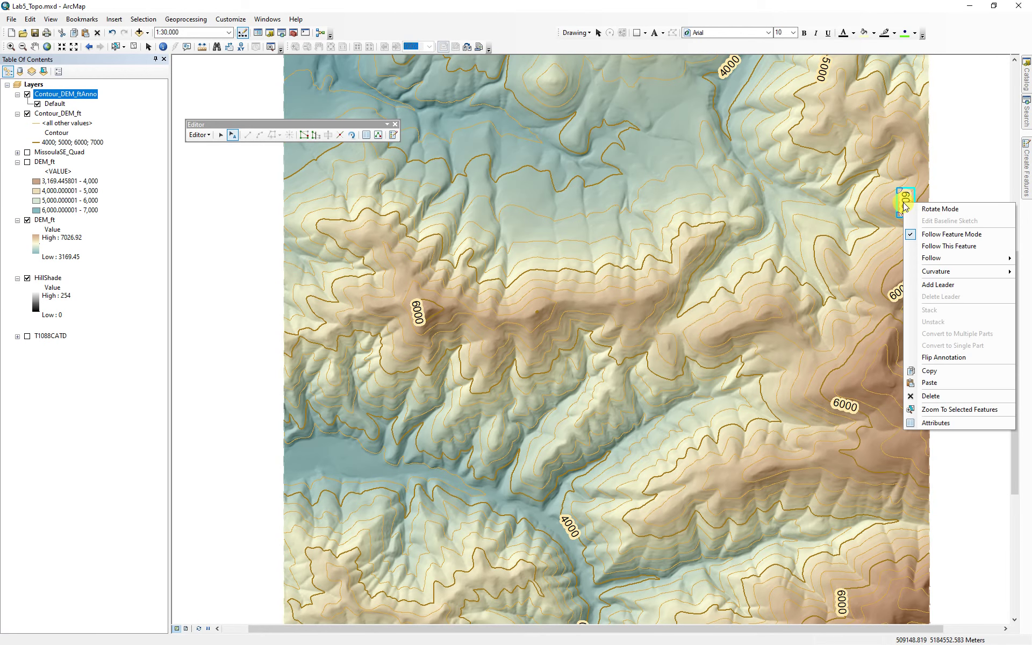
left_click(952, 231)
mouse_move(906, 201)
left_mouse_down()
mouse_move(801, 239)
mouse_move(540, 375)
mouse_move(540, 397)
mouse_move(553, 334)
mouse_move(534, 365)
mouse_move(538, 381)
left_mouse_up()
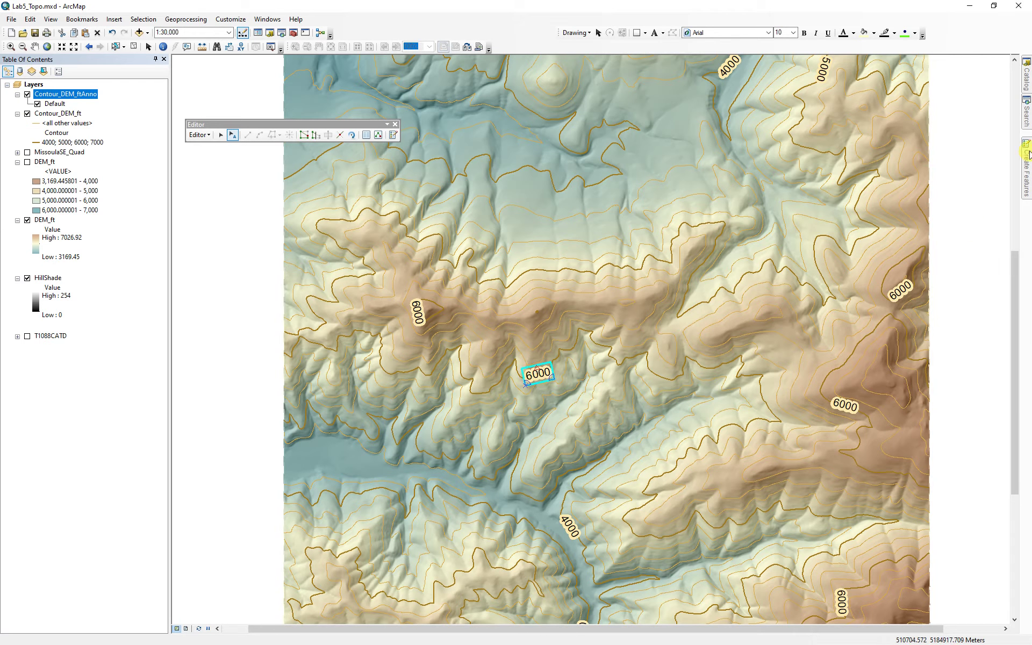
mouse_move(1027, 175)
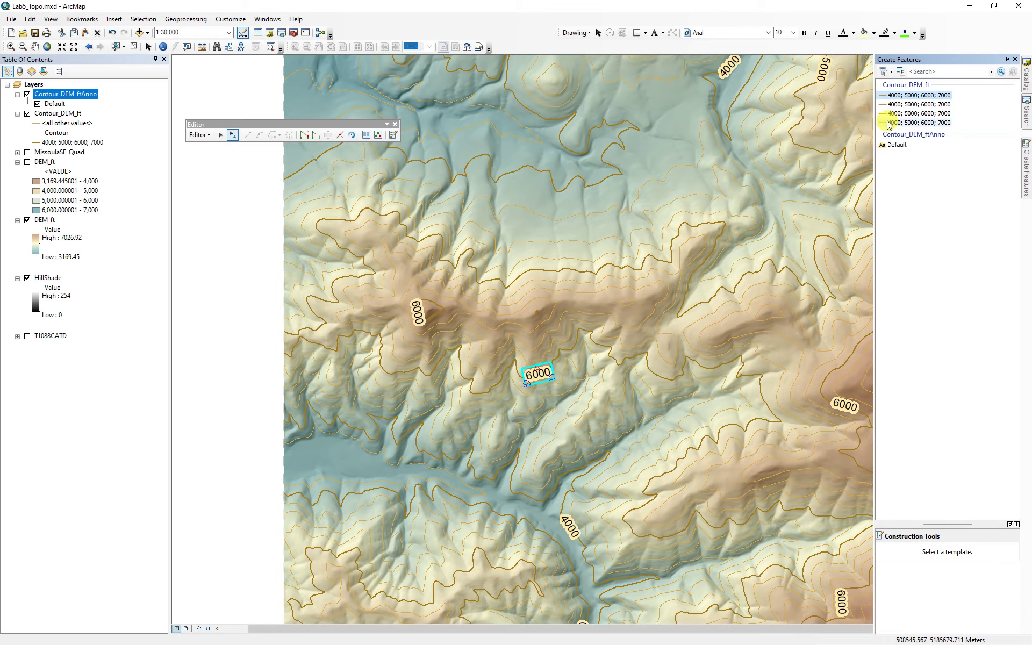
left_click(894, 145)
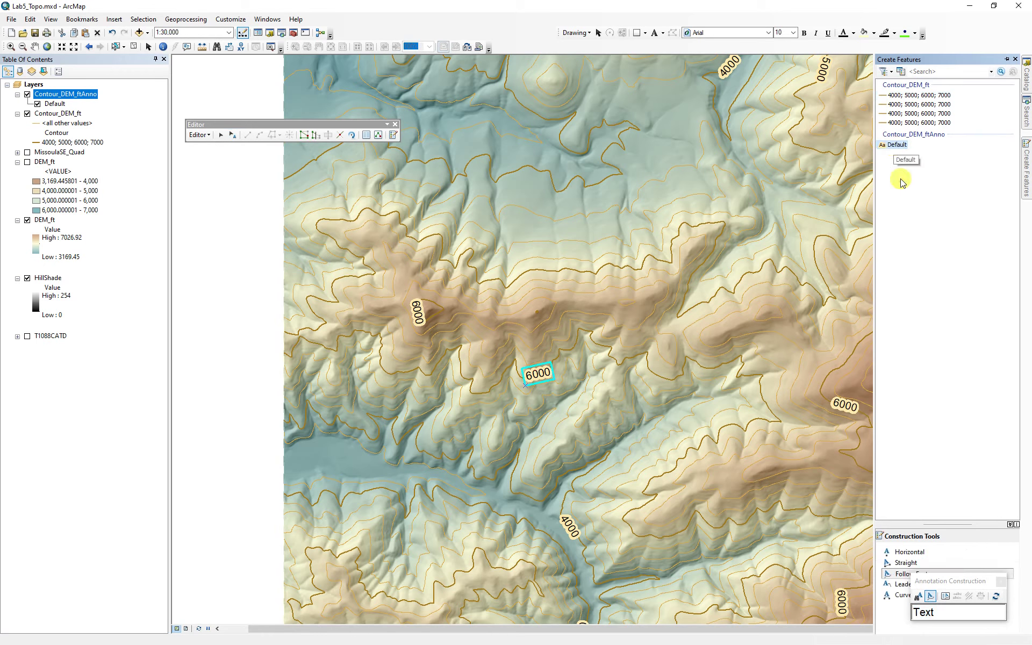
left_click(931, 598)
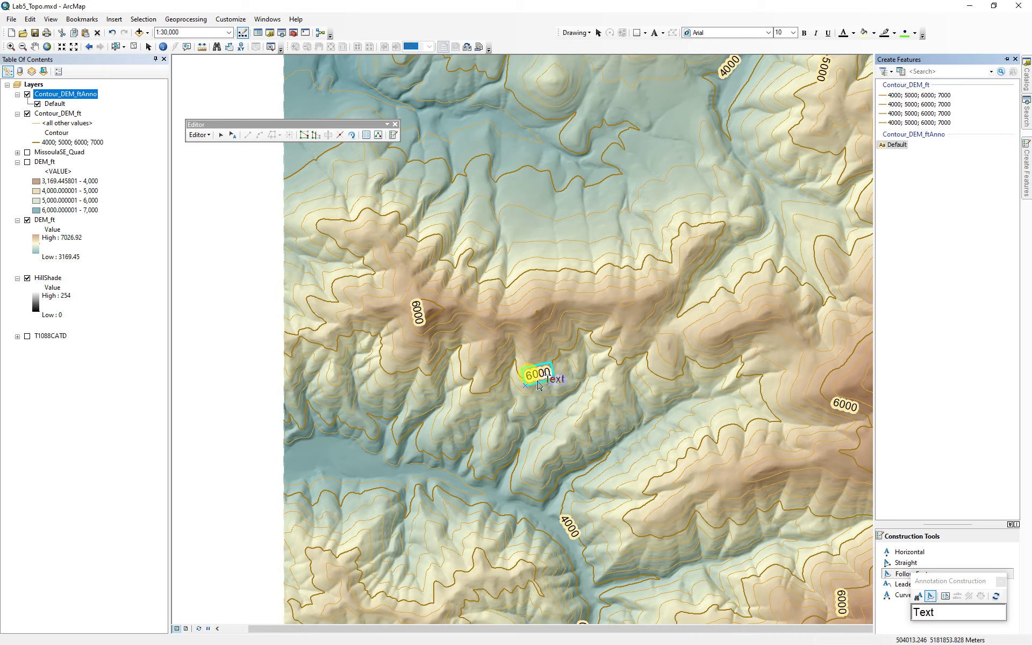
right_click(535, 372)
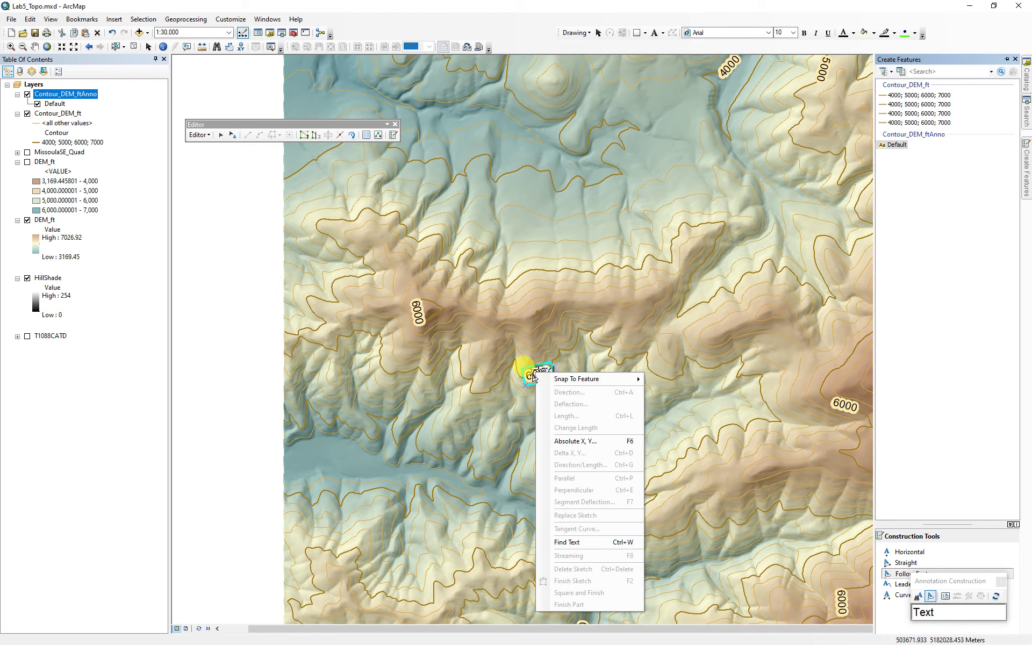
key("Escape")
left_click(534, 371)
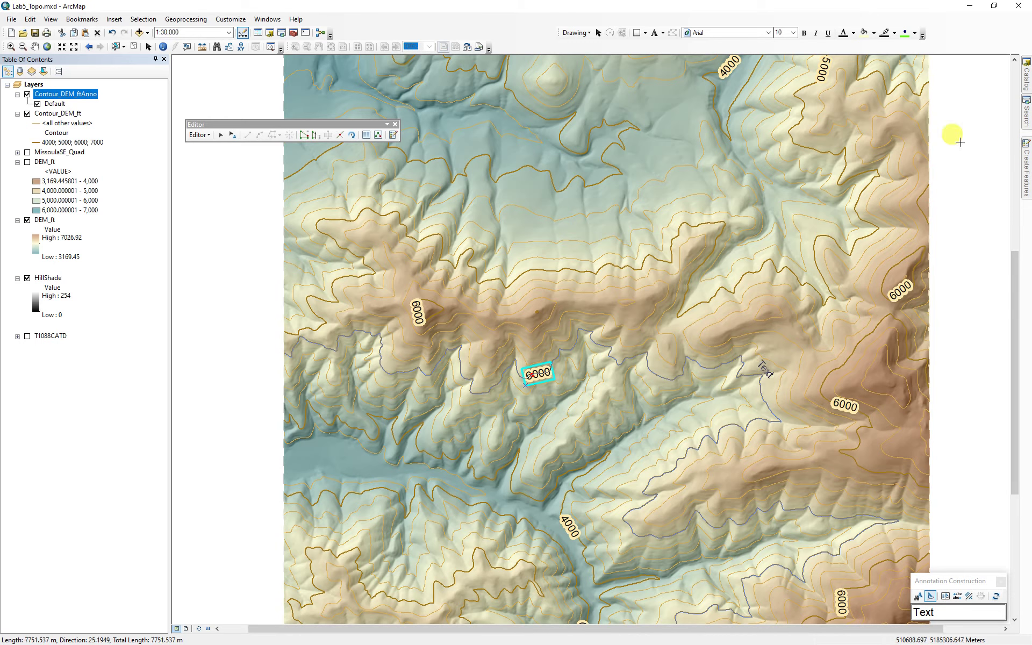
left_click(232, 134)
Step: Change the text of the annotation just moved south of the central ridge to 5000 and apply it
left_click_drag(499, 376, 541, 376)
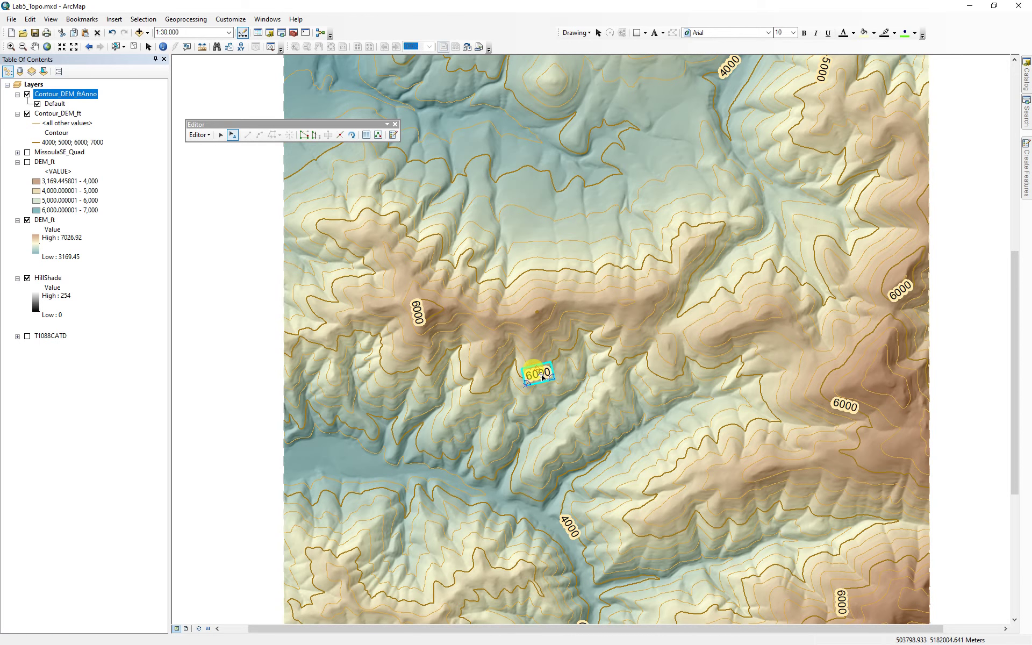
double_click(542, 376)
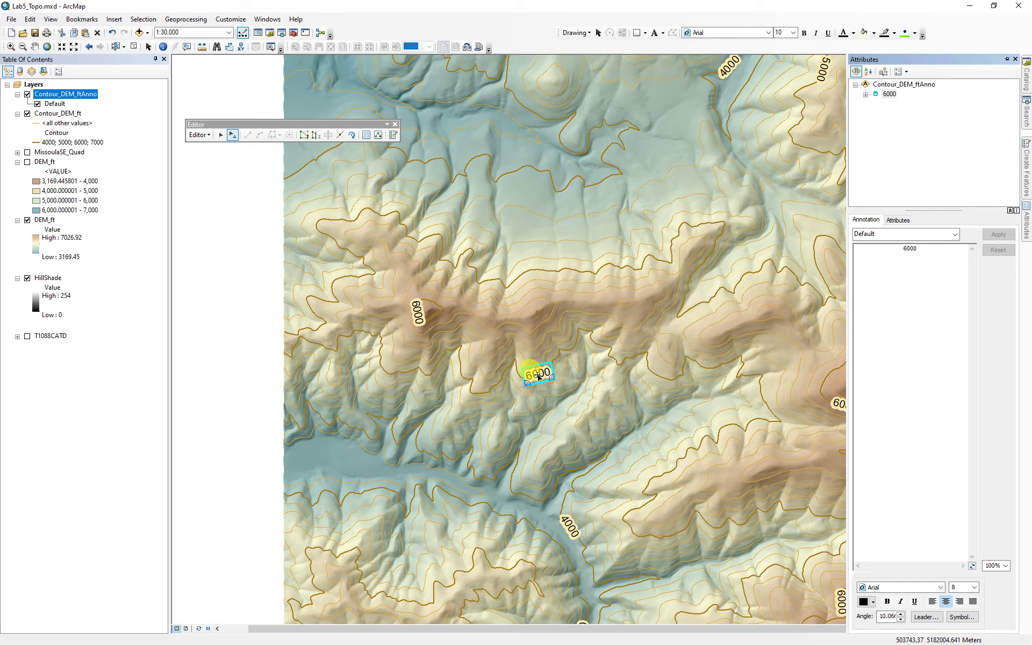
left_click(908, 249)
key("Return")
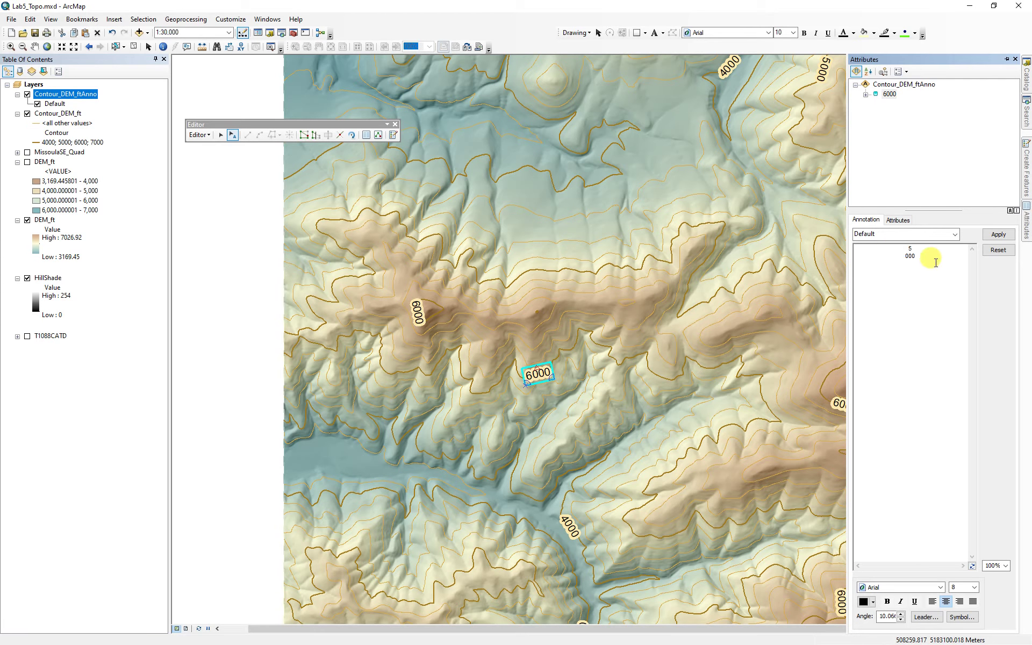
left_click(998, 237)
left_click(575, 383)
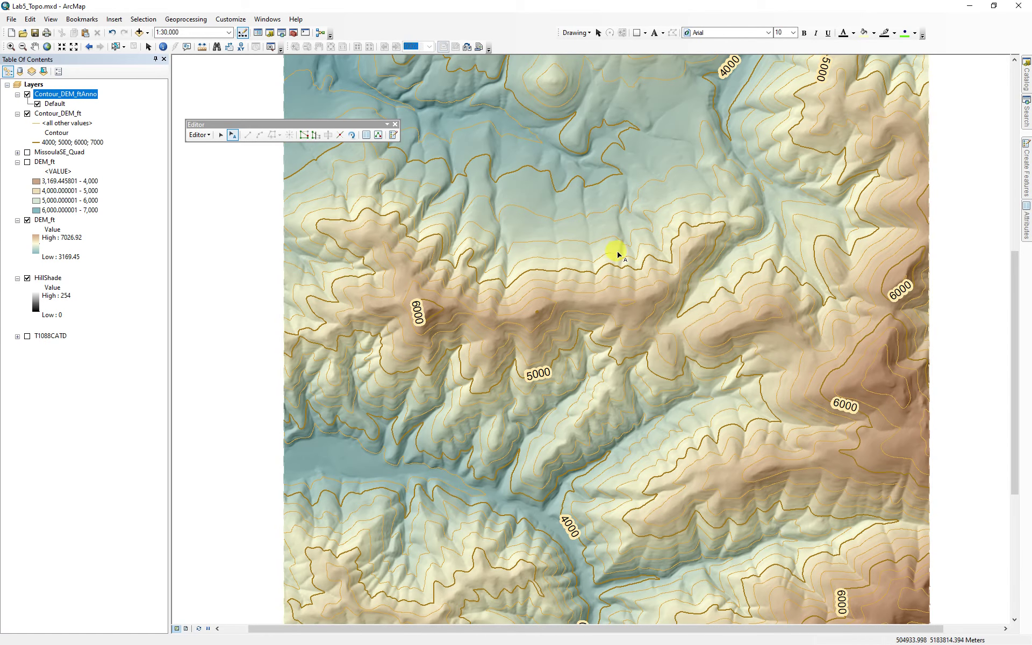
Step: Save the annotation edits and stop the edit session
left_click_drag(600, 230, 610, 475)
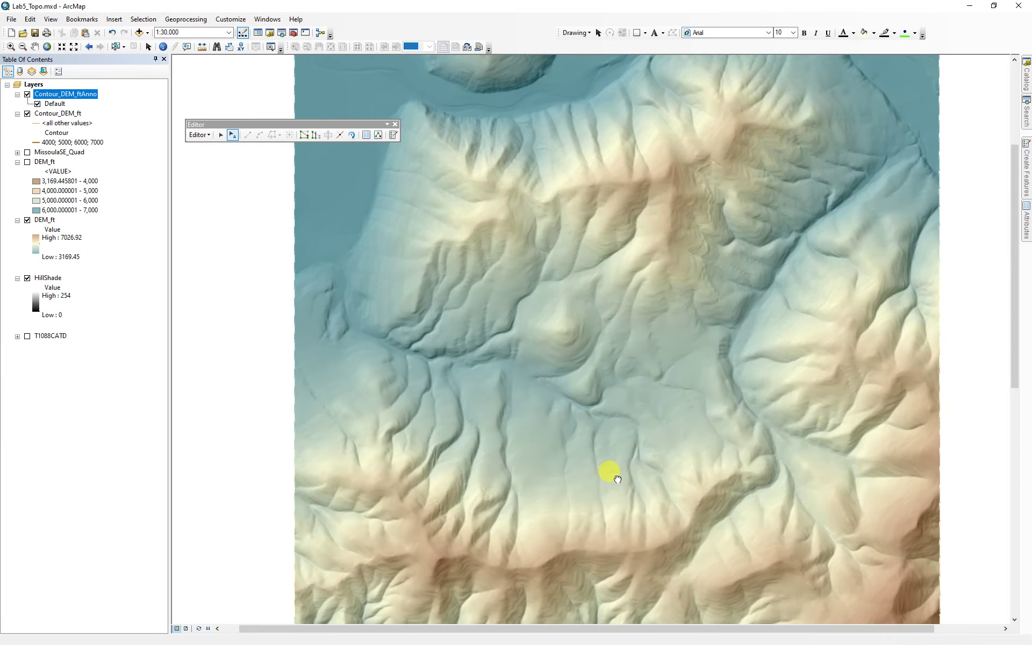
left_click_drag(599, 329, 571, 284)
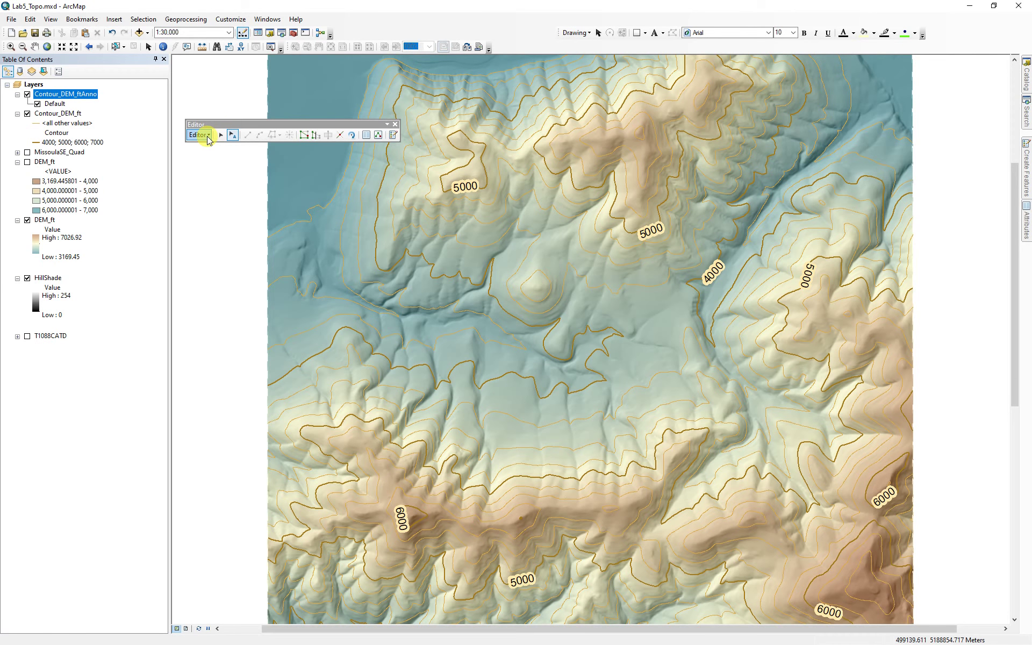
left_click(209, 135)
left_click(212, 173)
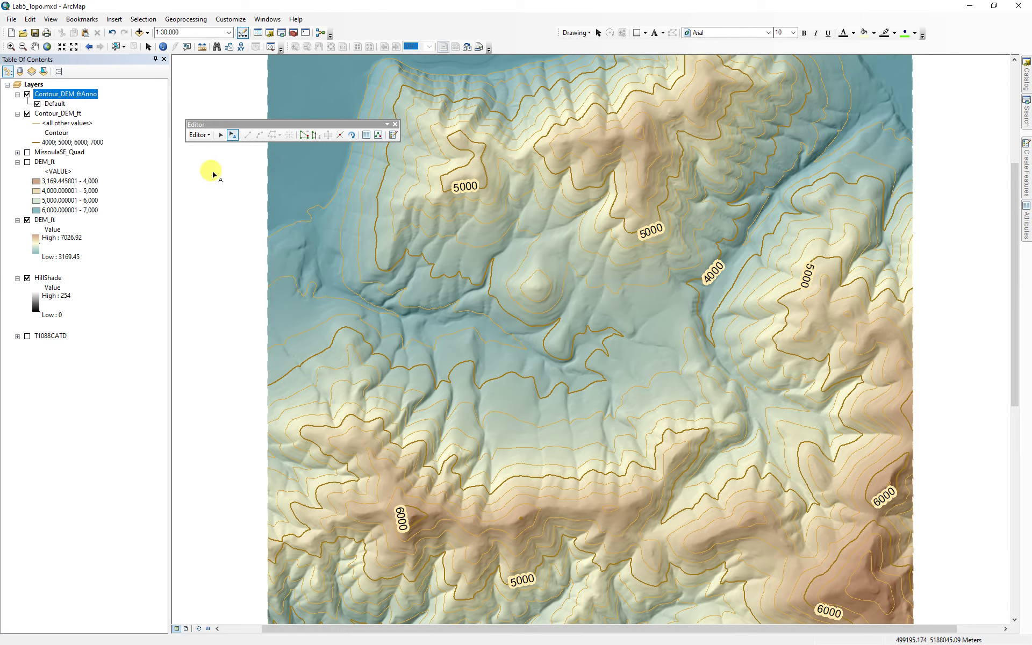
left_click(202, 135)
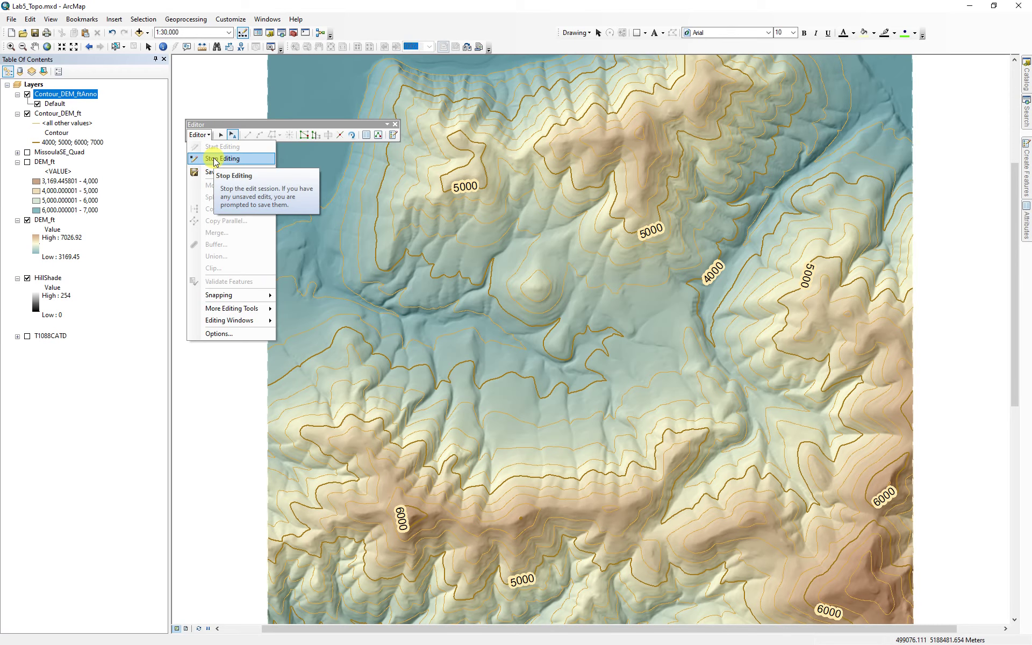
left_click(215, 159)
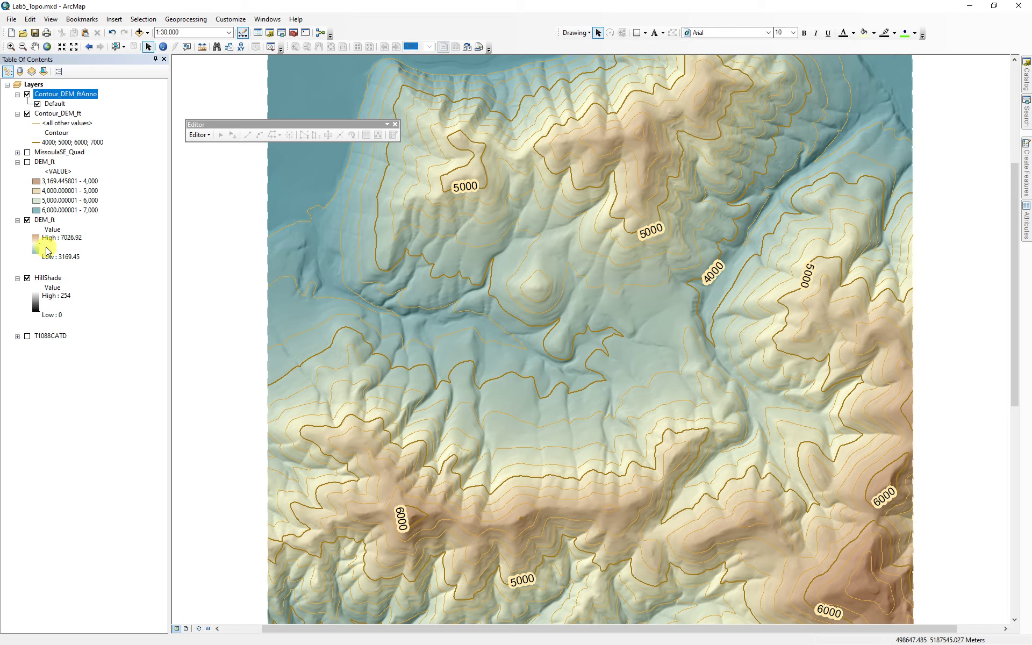
Step: Zoom to the full DEM_ft layer, close the Editor toolbar and switch to layout view
left_click(48, 220, "alt")
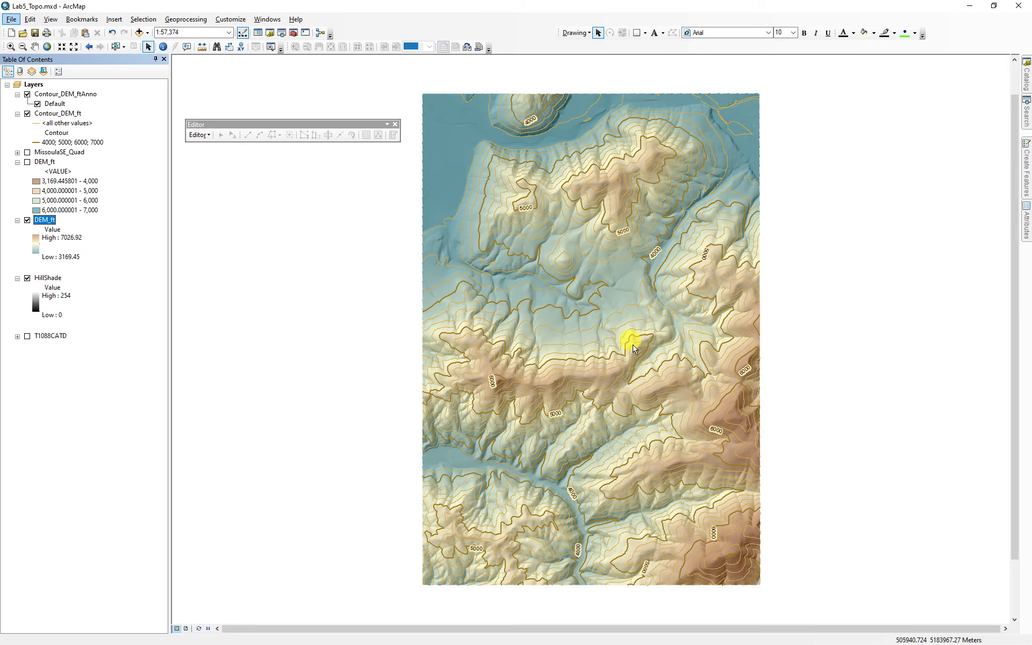
left_click(395, 124)
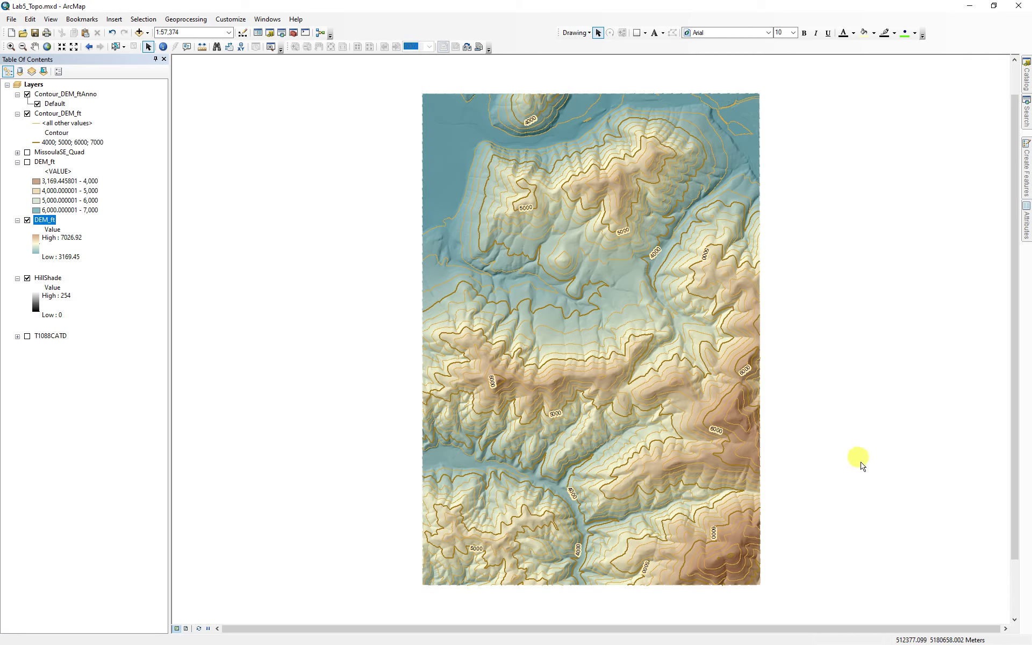
left_click(185, 628)
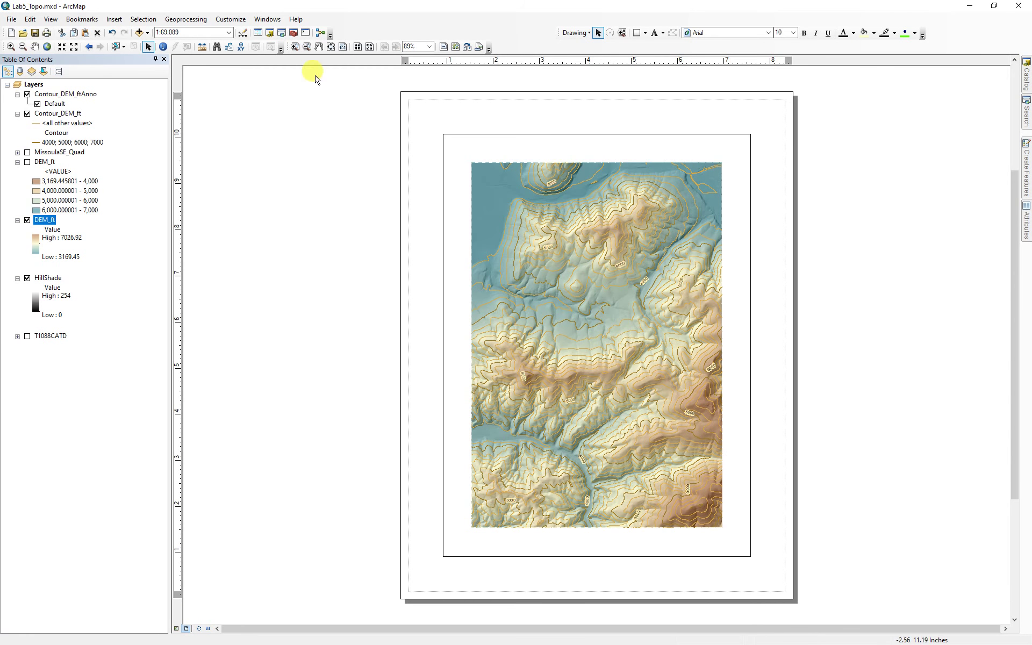
Step: Add two vertical and two horizontal guides, each about 0.5 inch inside the page edges
left_click(424, 61)
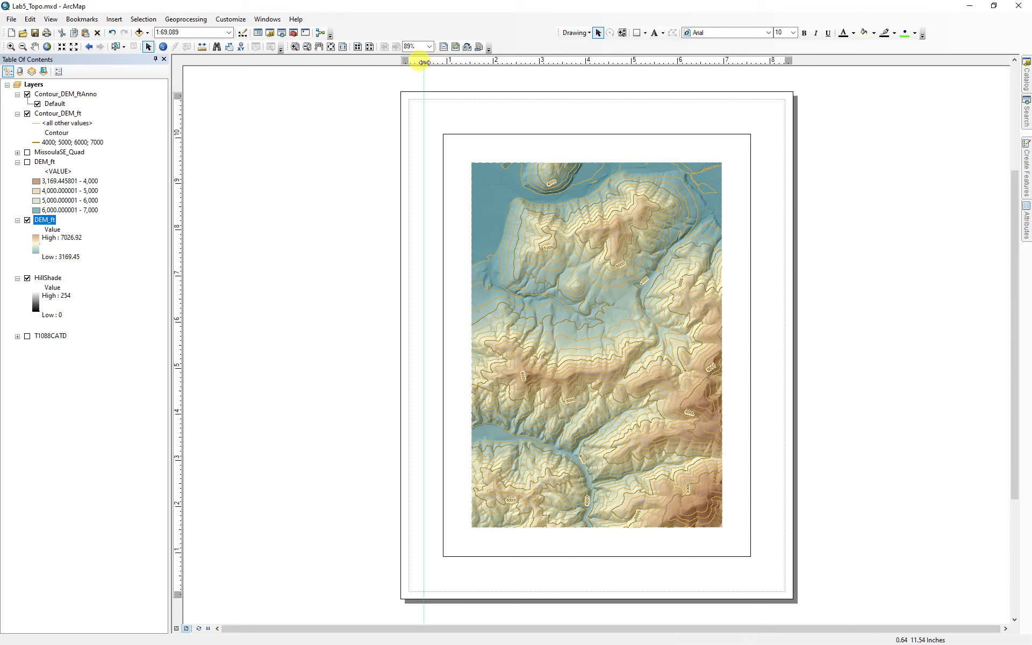
left_click(770, 61)
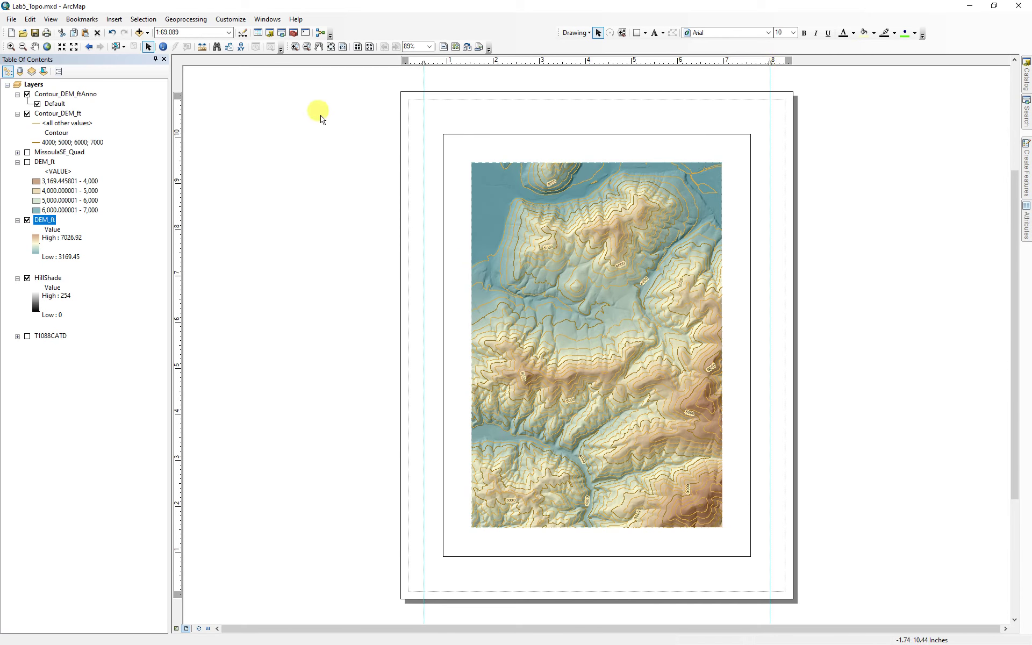
left_click(180, 115)
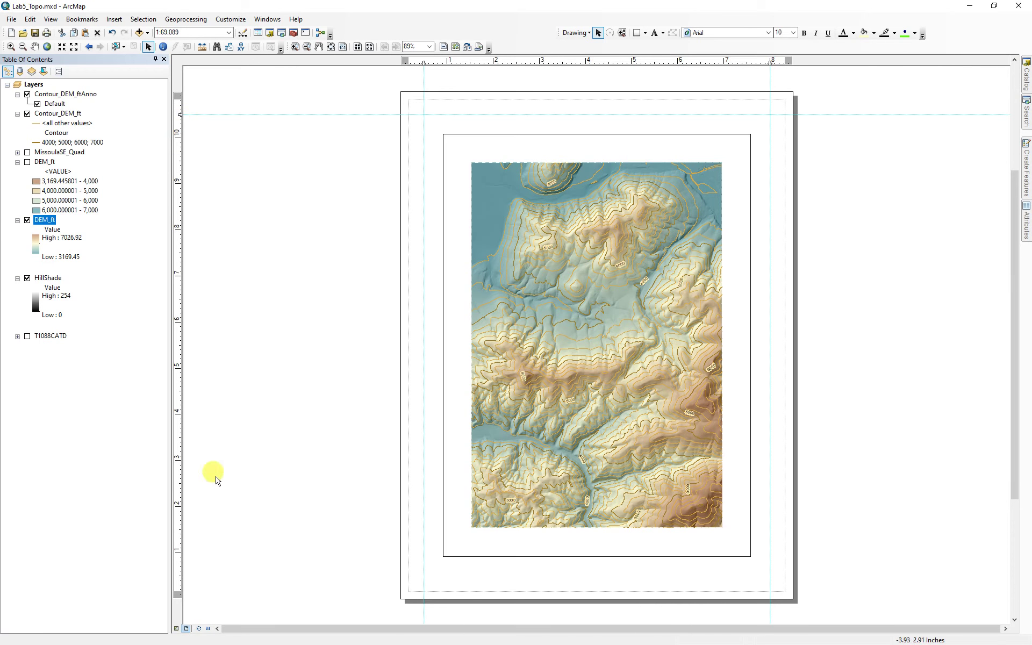
left_click(180, 576)
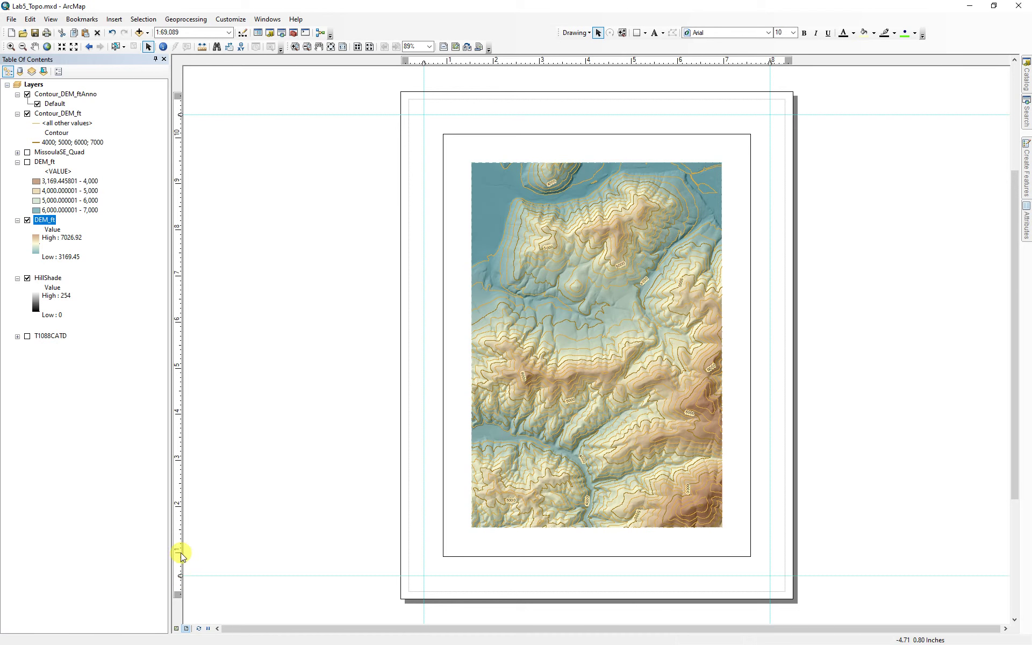
Step: Stretch the data frame's upper-left and lower-right corners so the frame fits the four margin guides
left_click(531, 305)
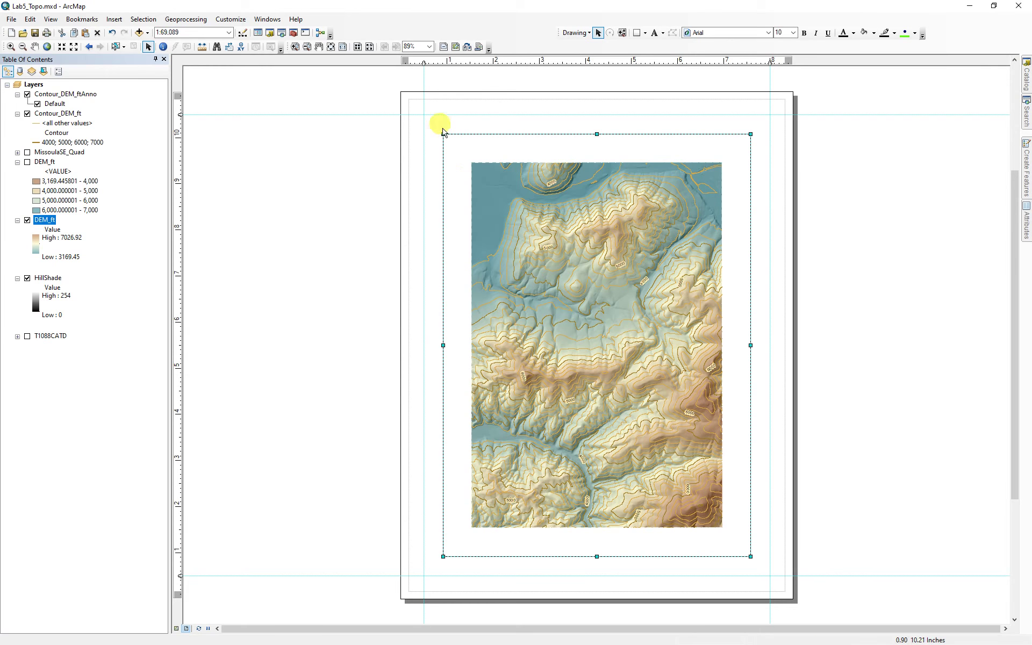
left_click_drag(439, 131, 422, 111)
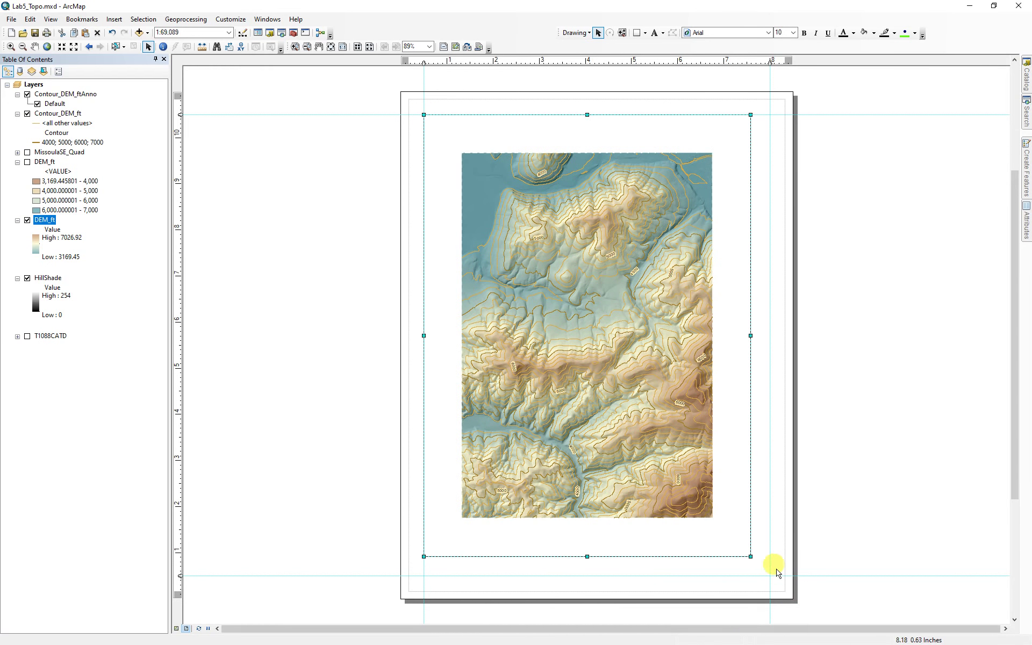
left_click_drag(751, 557, 772, 578)
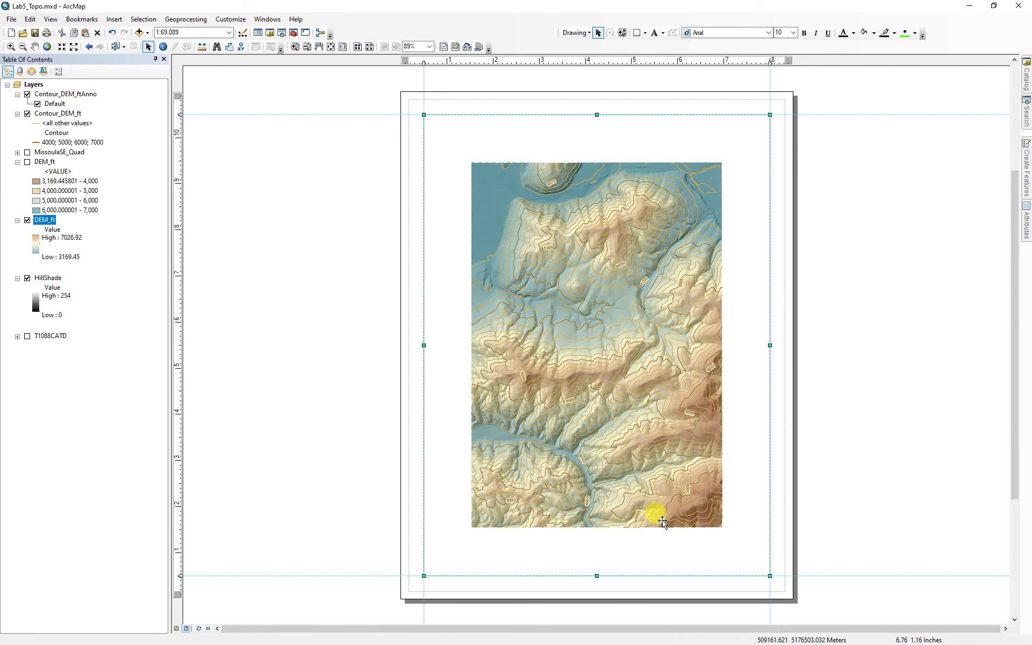
Step: Set the data frame to a 1:60,000 scale, centre the map in it and deselect the frame
left_click(62, 48)
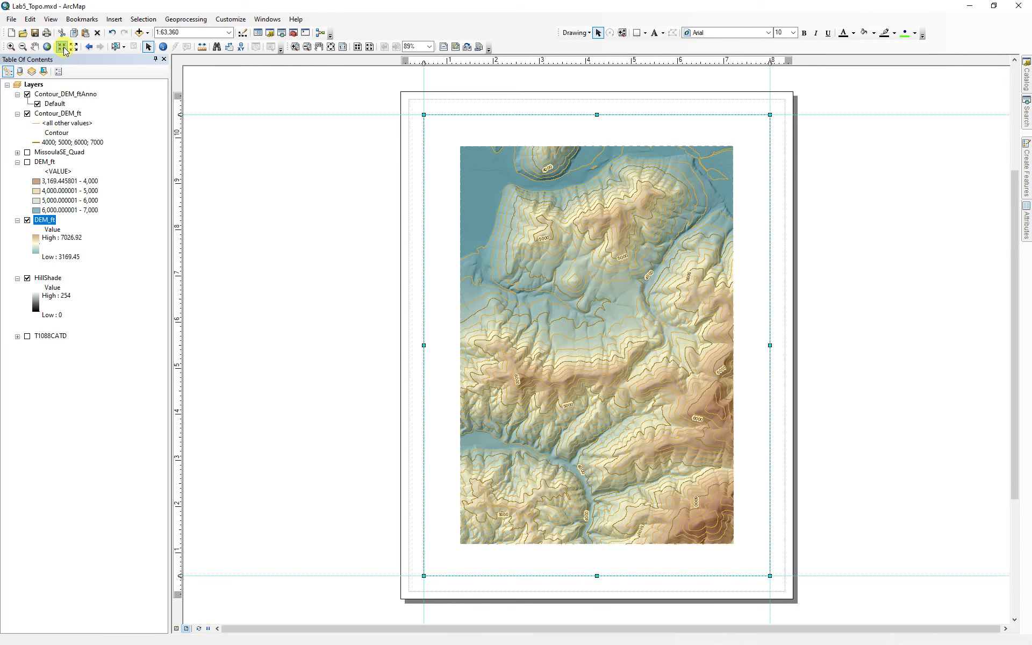
left_click(63, 47)
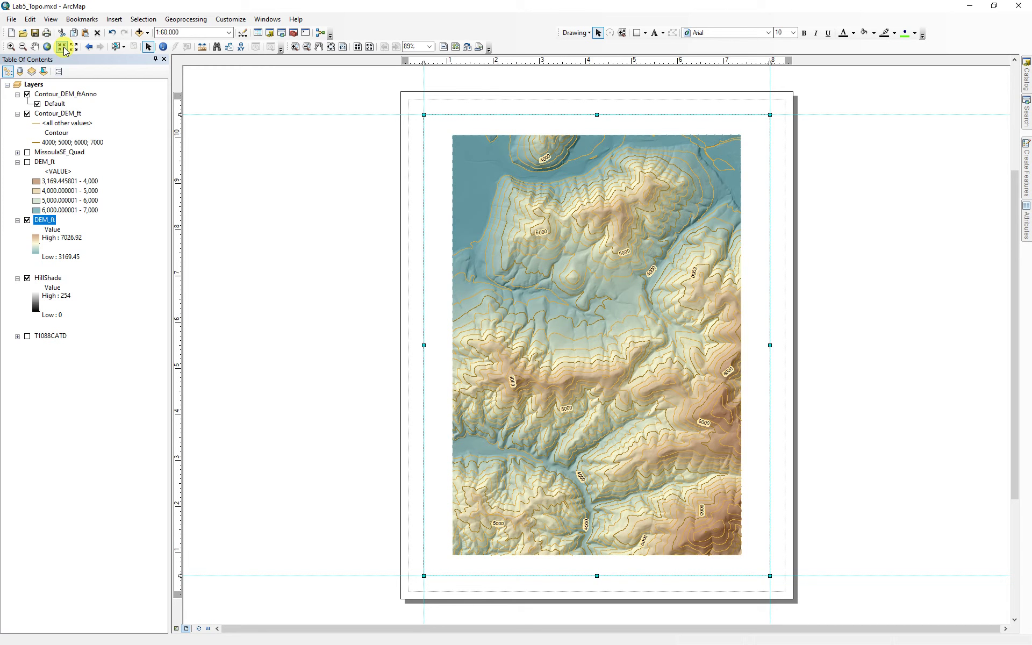
left_click(63, 49)
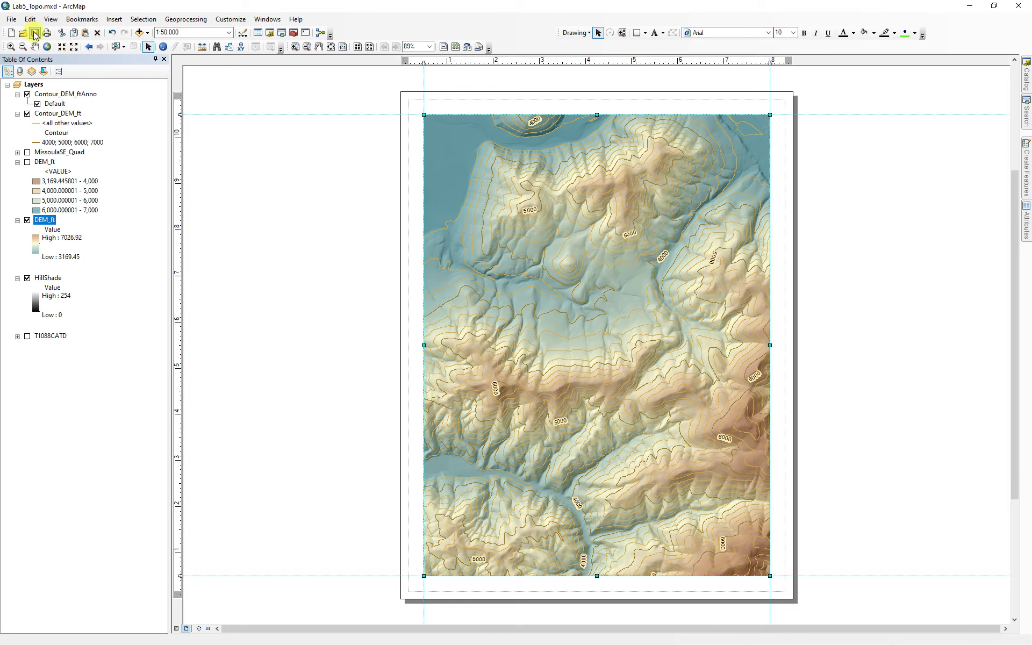
left_click(75, 47)
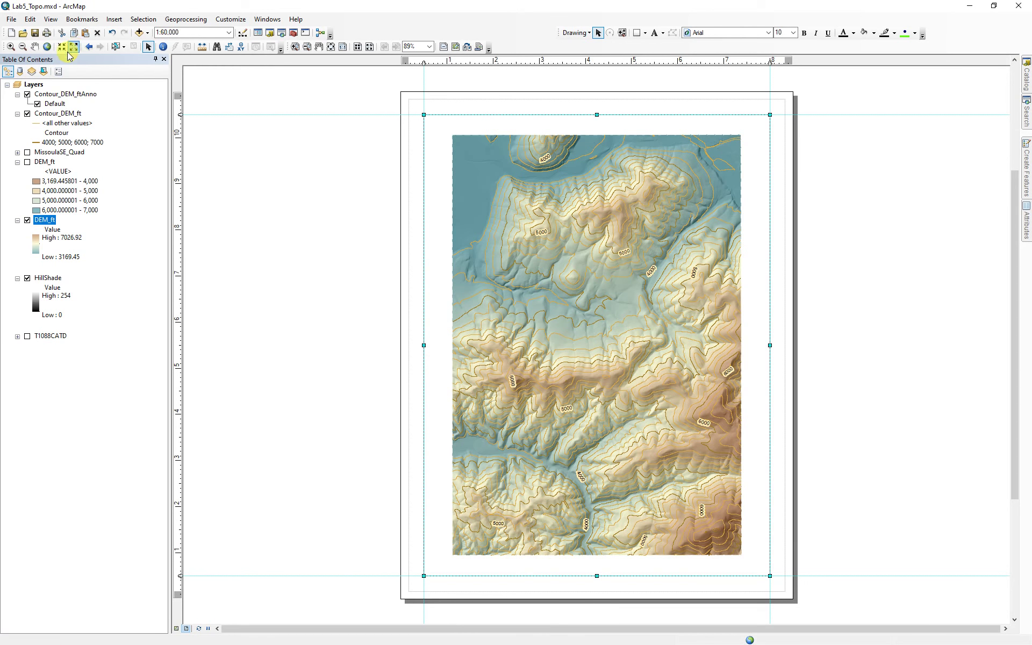
left_click(34, 47)
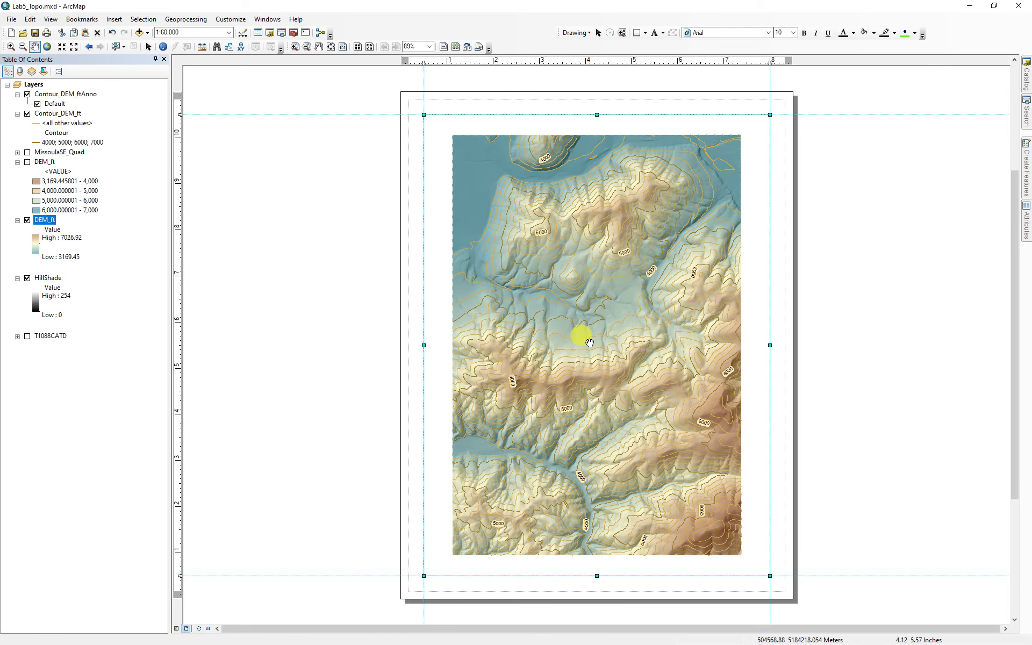
left_click_drag(588, 340, 590, 342)
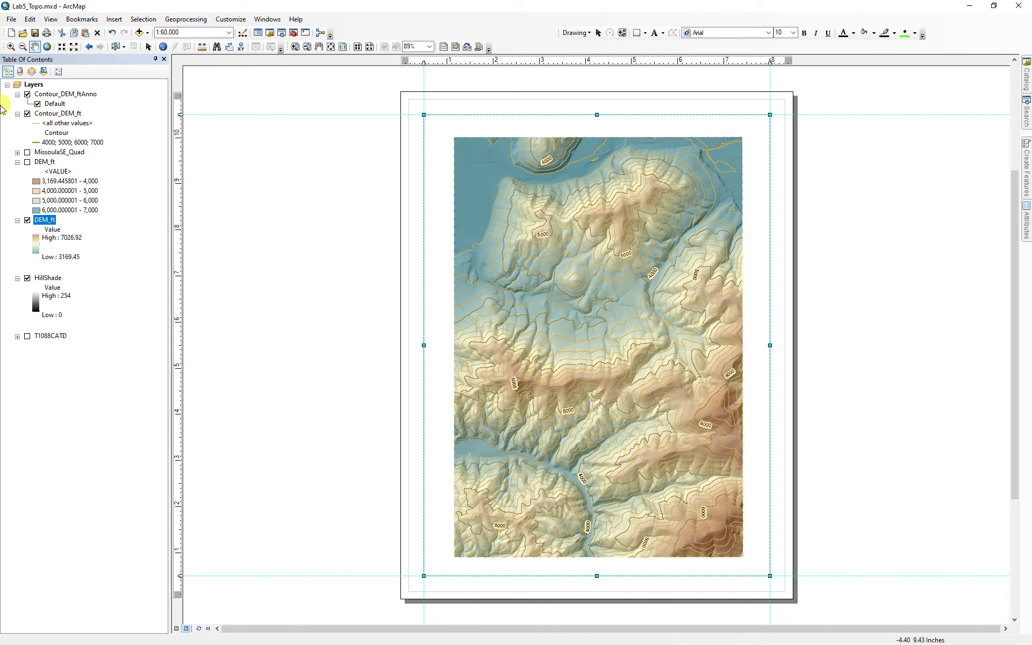
left_click(148, 47)
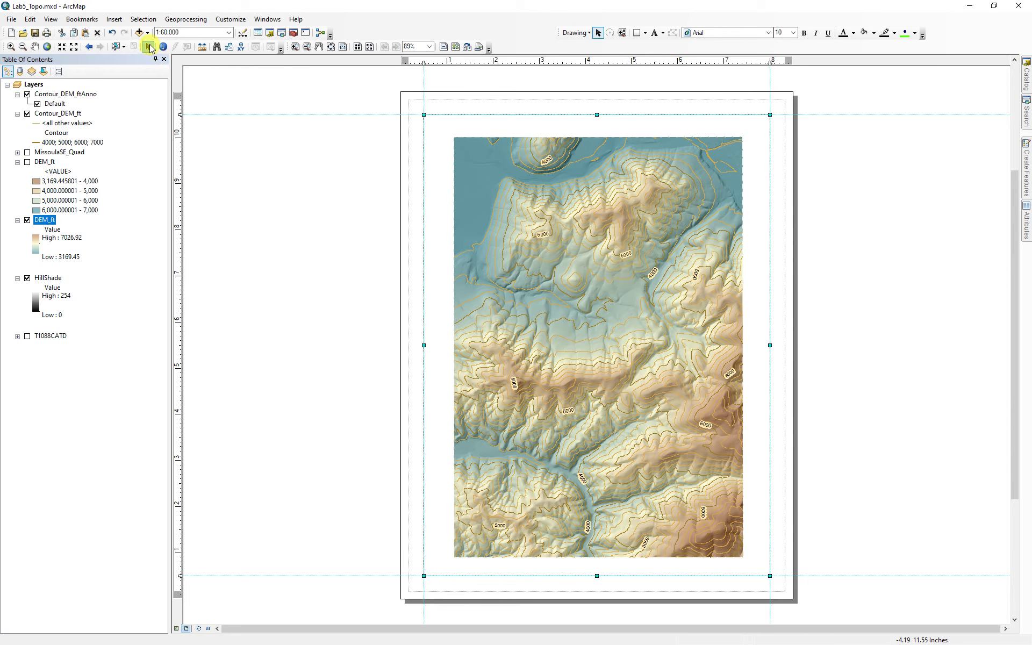
left_click(246, 185)
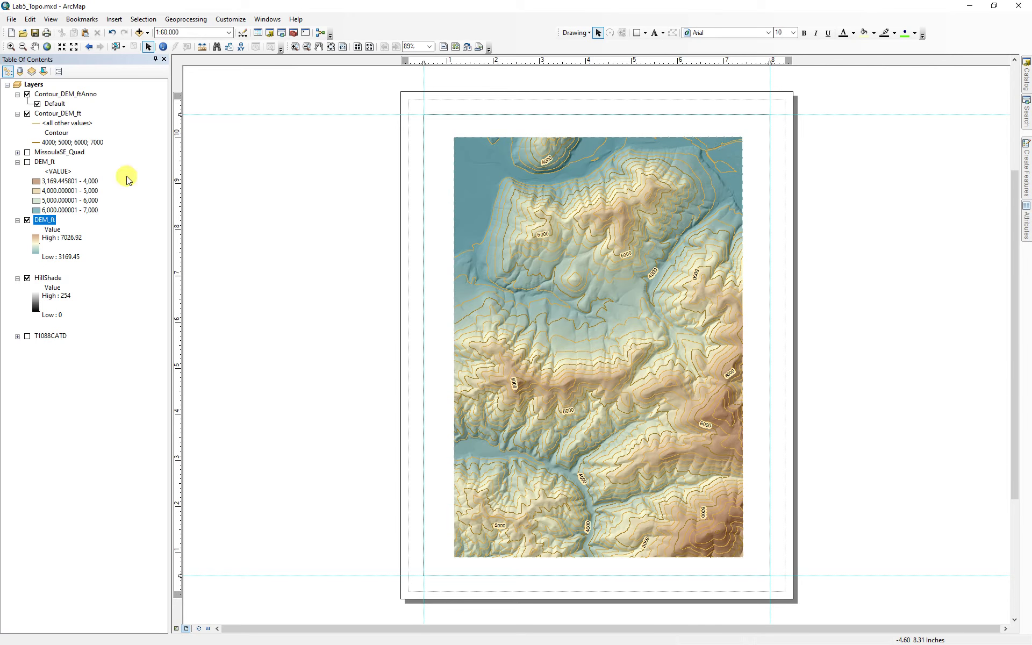
Step: Move the MissoulaSE_Quad layer to the top of the layer order and turn it on over the map
left_click(65, 154, "ctrl")
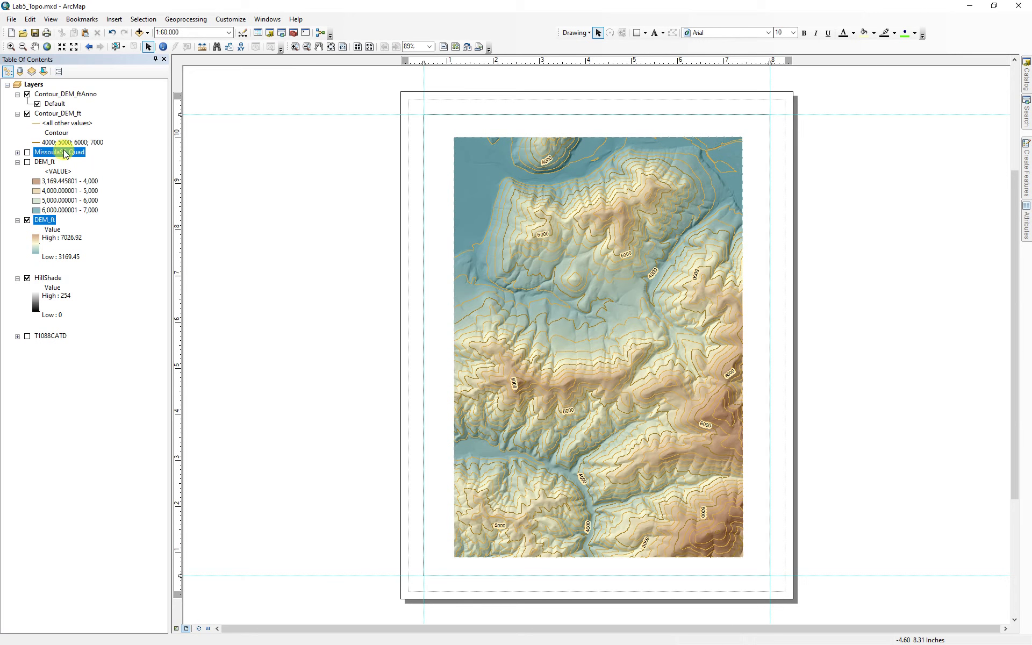
left_click_drag(64, 153, 59, 91)
left_click(28, 95)
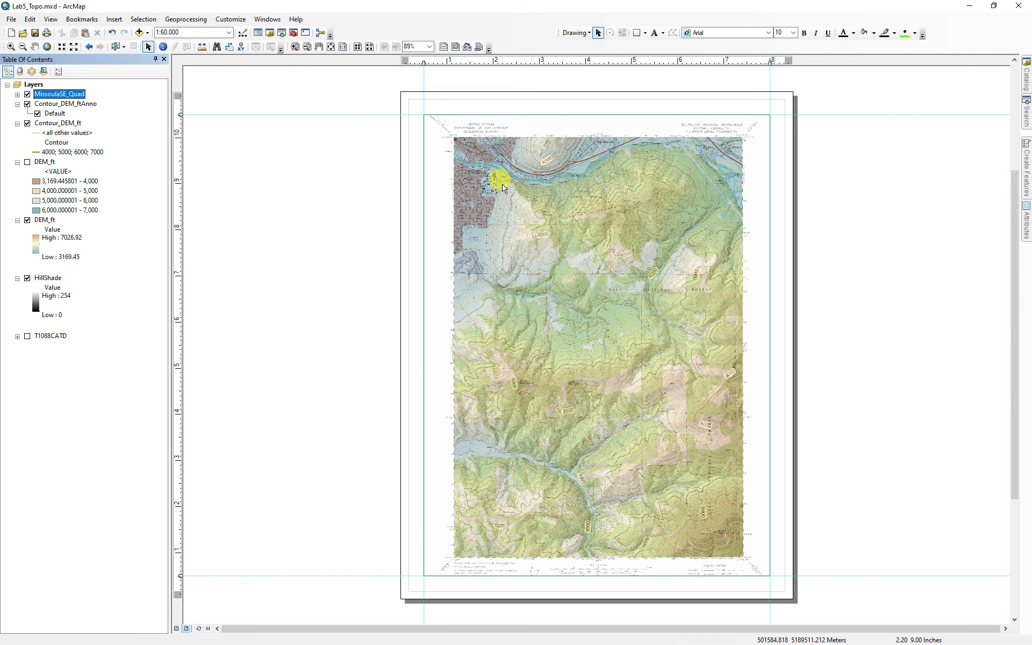
scroll(504, 187, "down", 5)
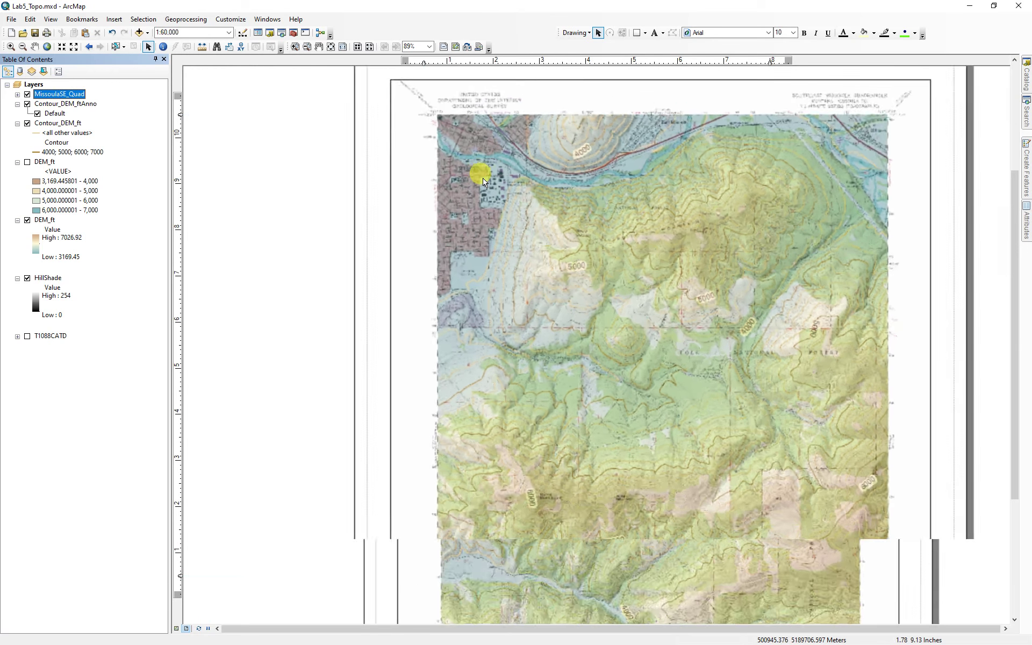
scroll(483, 181, "down", 1)
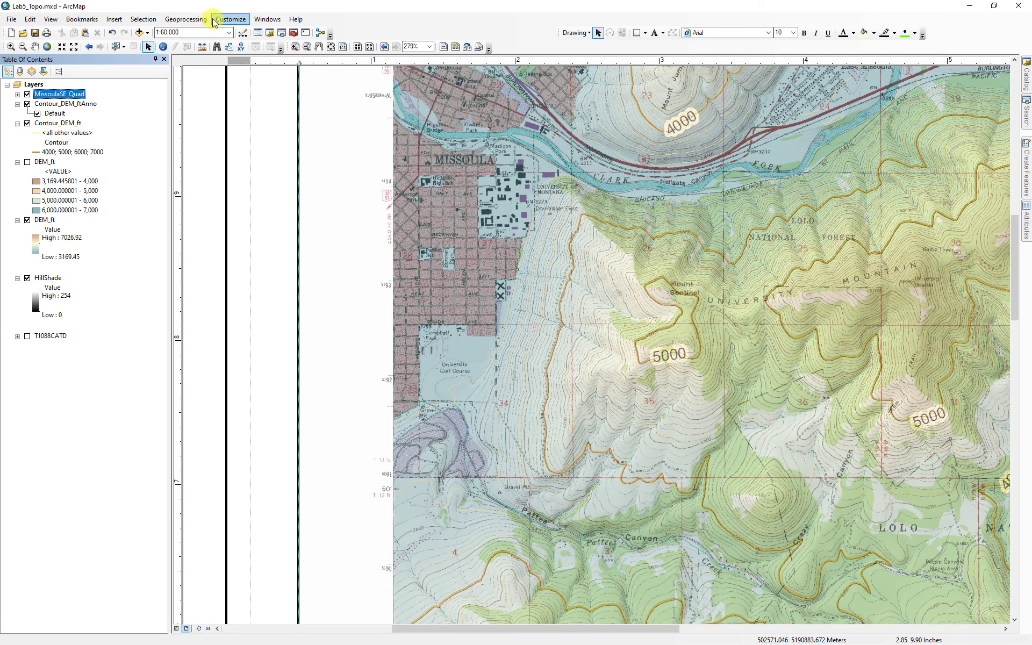
left_click(231, 19)
mouse_move(241, 32)
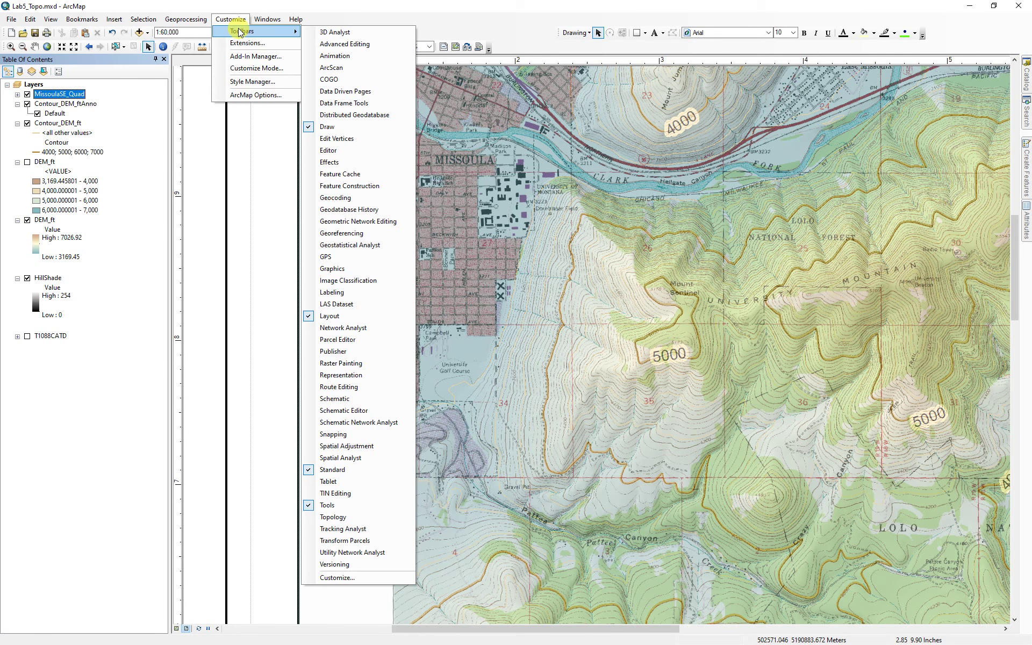
left_click(520, 42)
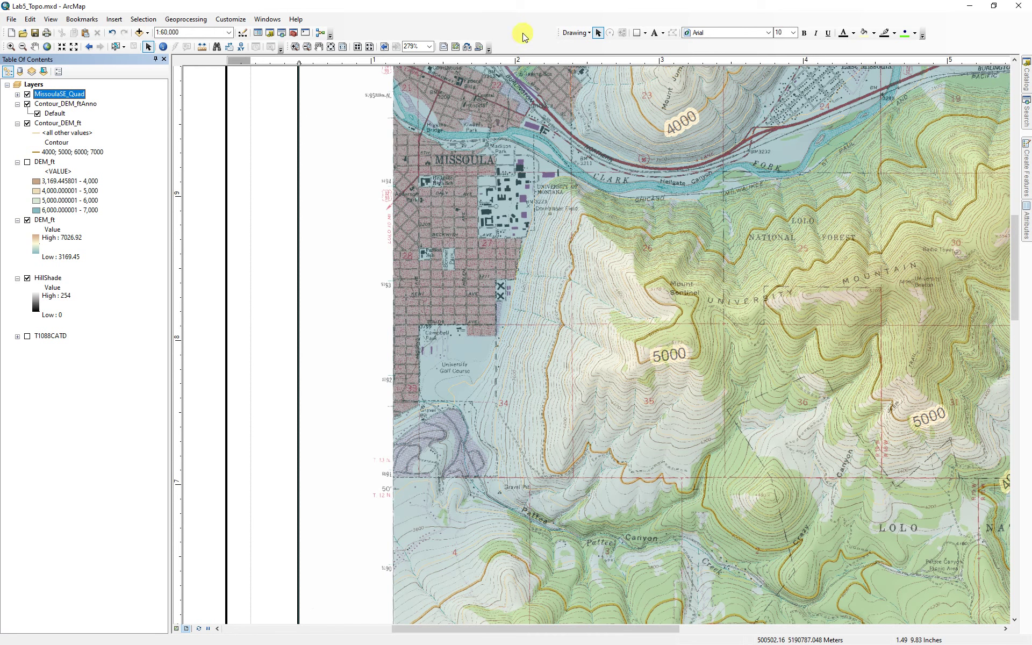
Step: Draw an ellipse about 0.2 inch wide and 0.12 inch high over the University of Montana campus
left_click(645, 33)
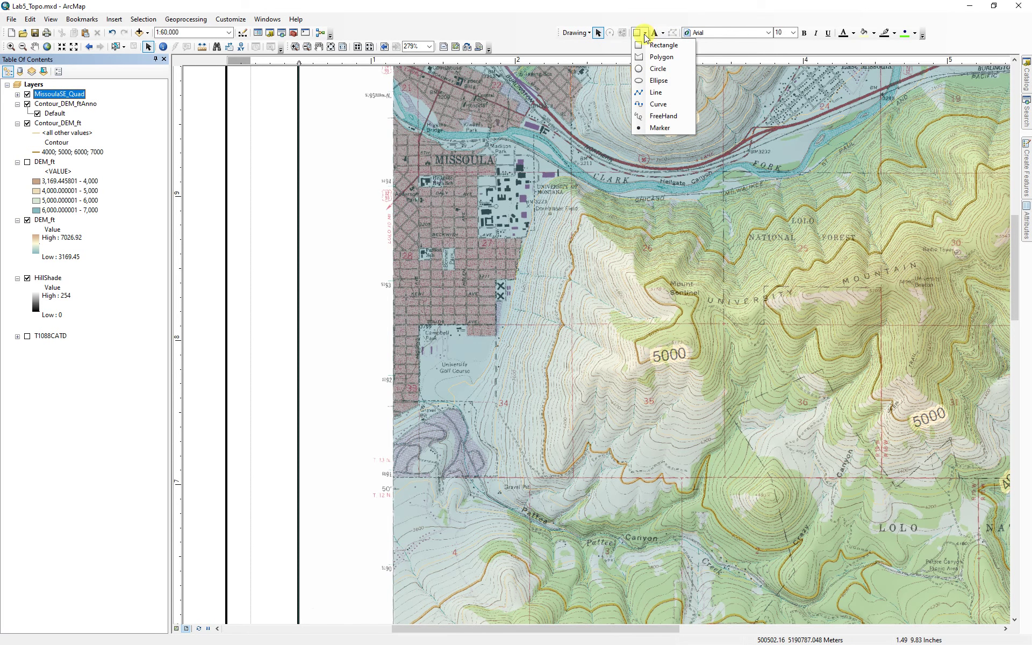
left_click(657, 80)
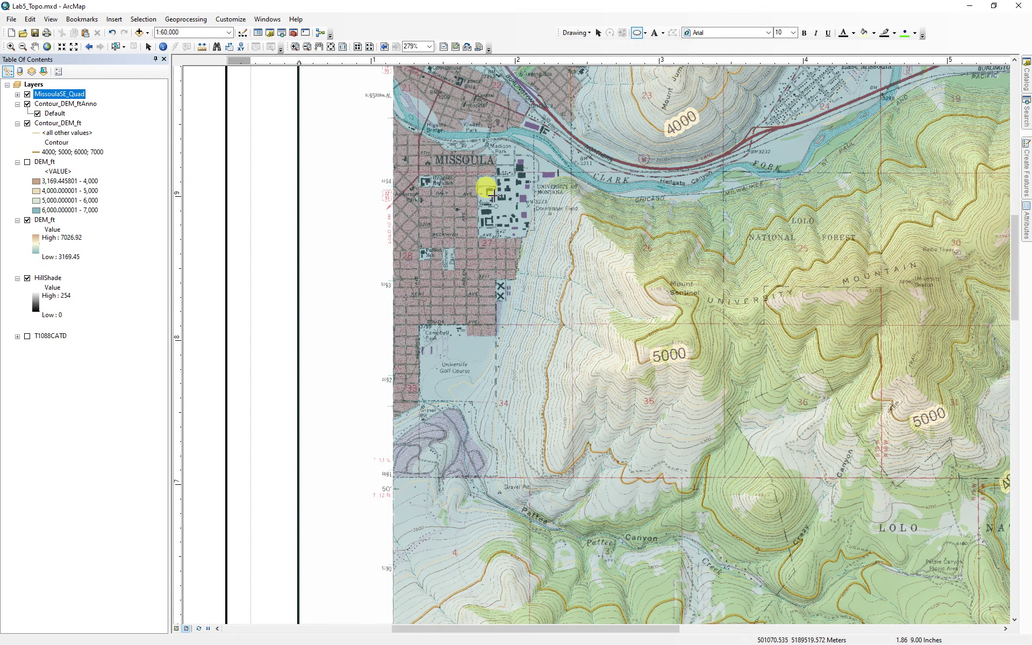
left_click_drag(497, 195, 527, 213)
Step: Give the campus ellipse a teal-green fill and no outline colour
right_click(515, 204)
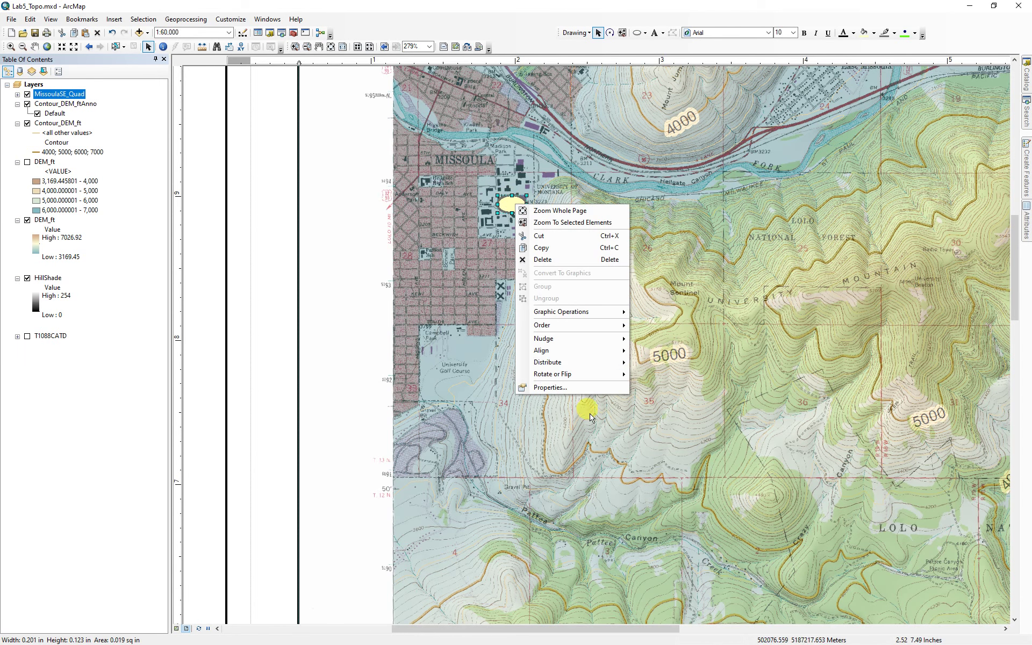
left_click(567, 387)
left_click(484, 278)
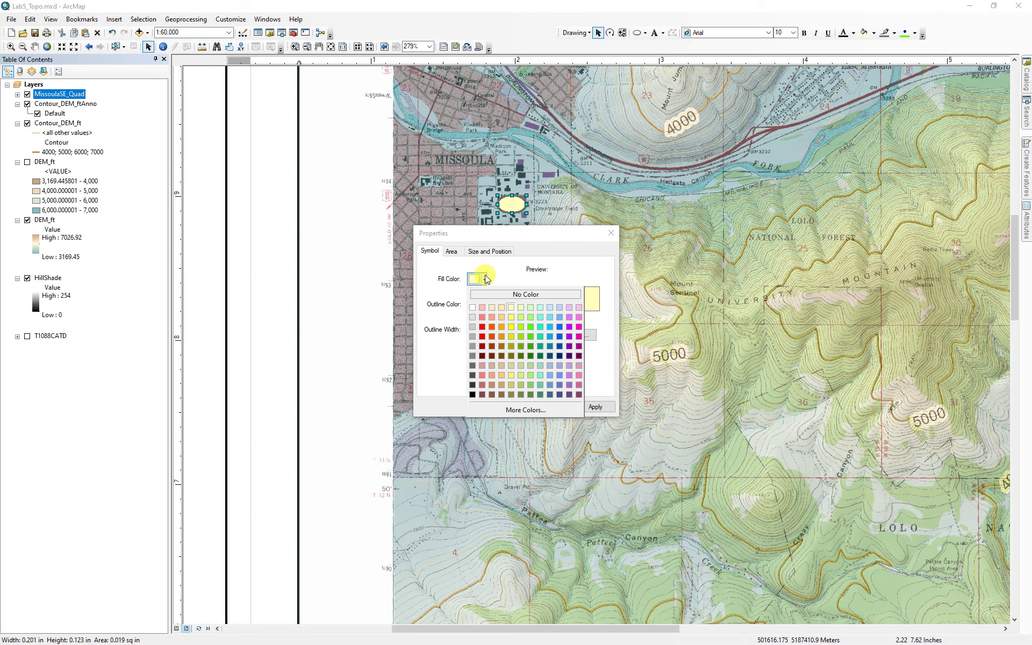
left_click(540, 345)
left_click(485, 305)
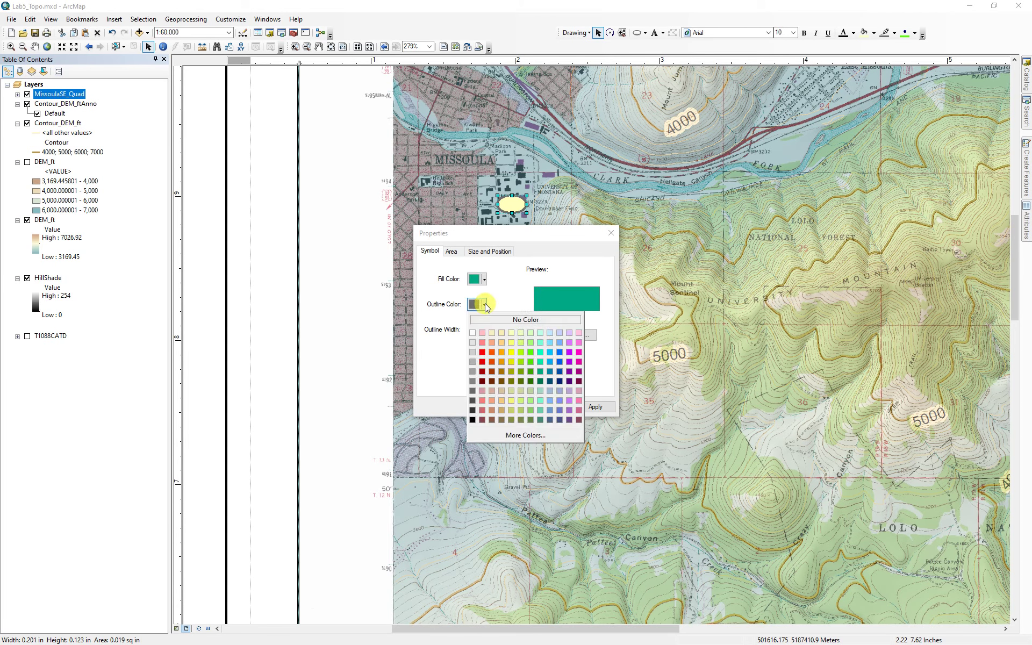
left_click(493, 319)
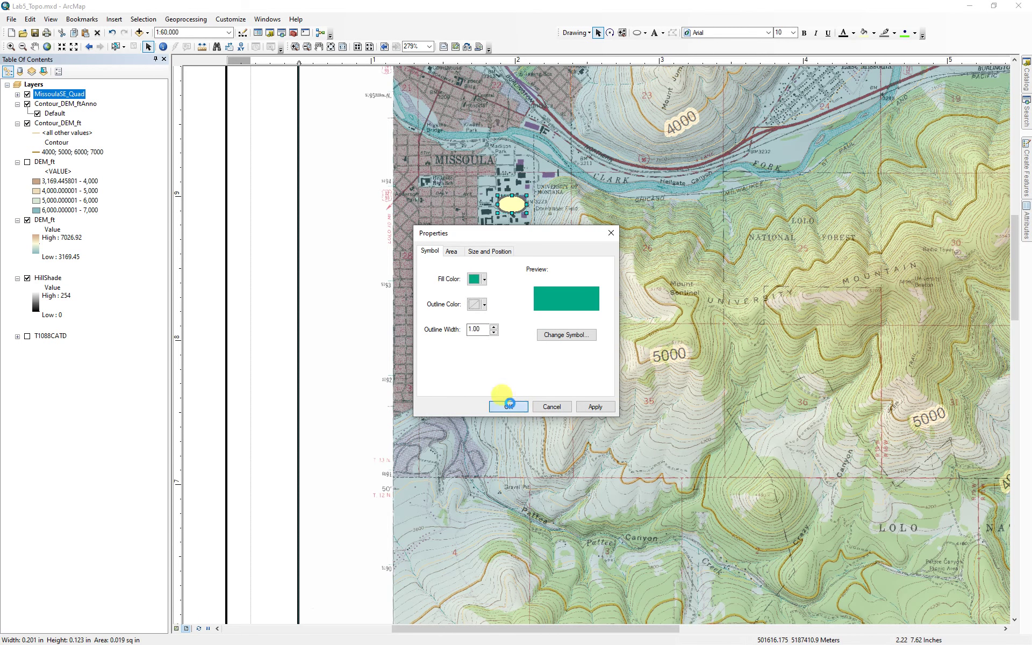
left_click(508, 407)
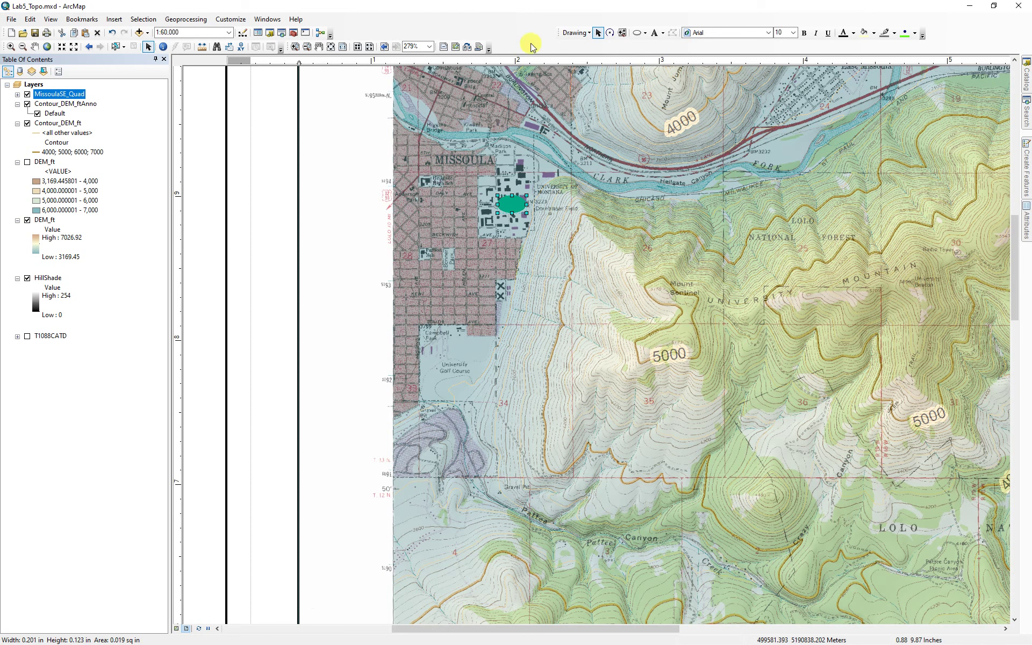
Step: Add the text label "University of Montana" just above the campus ellipse
left_click(655, 34)
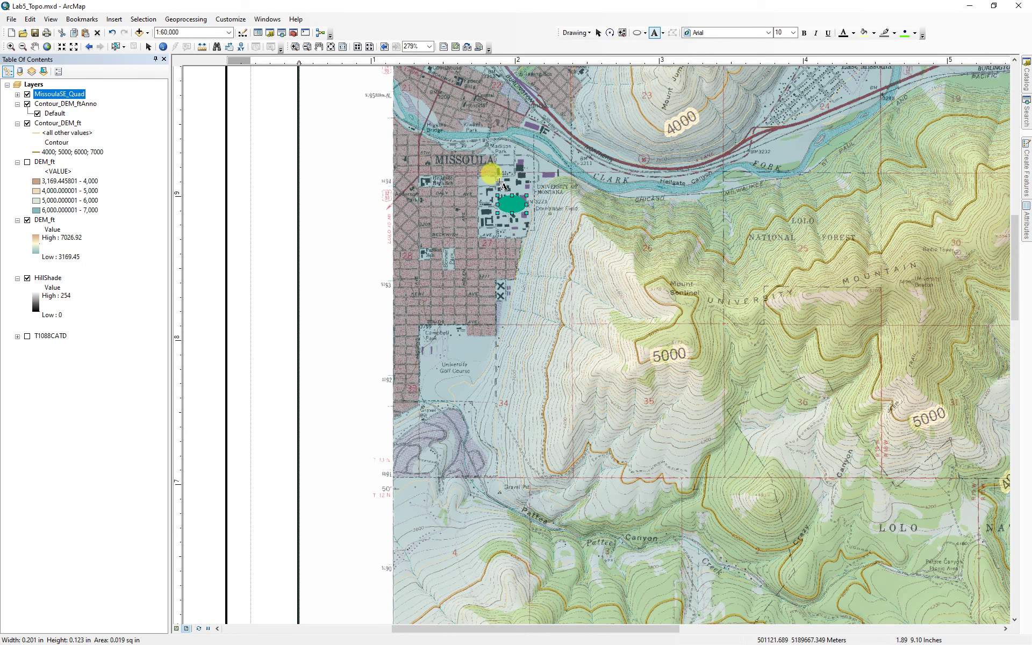
left_click(492, 170)
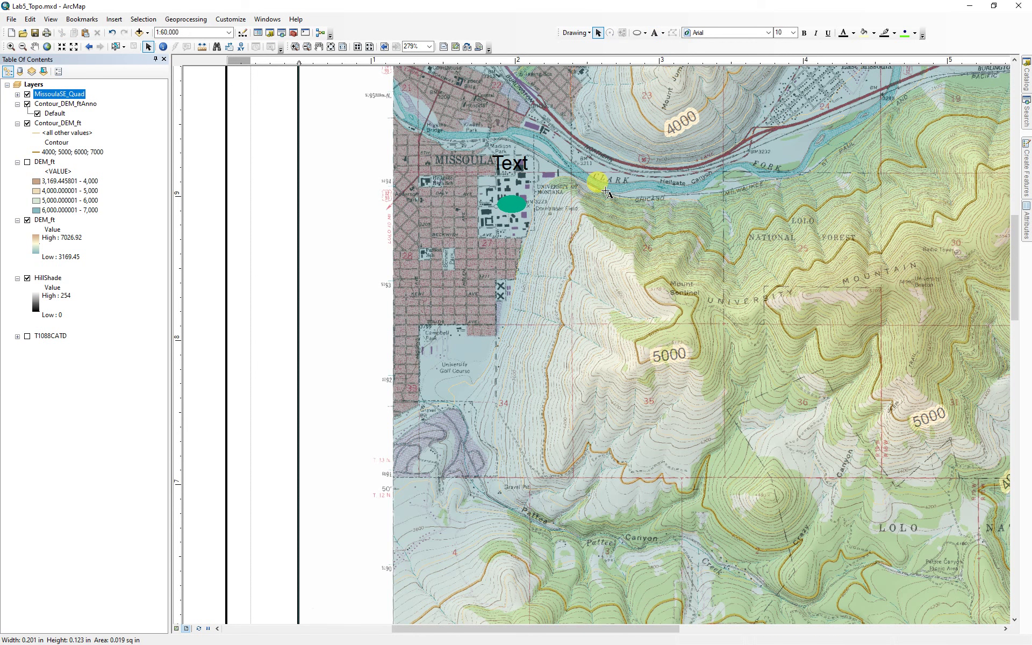
type("Um")
type("versity")
type(" of Mont")
type("ana")
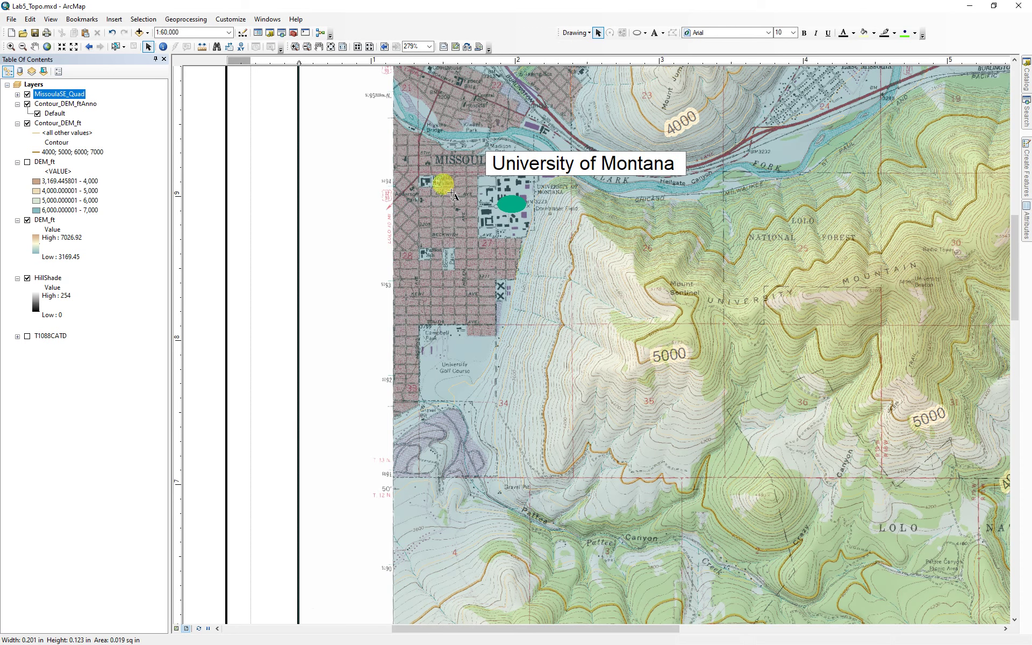
left_click(194, 155)
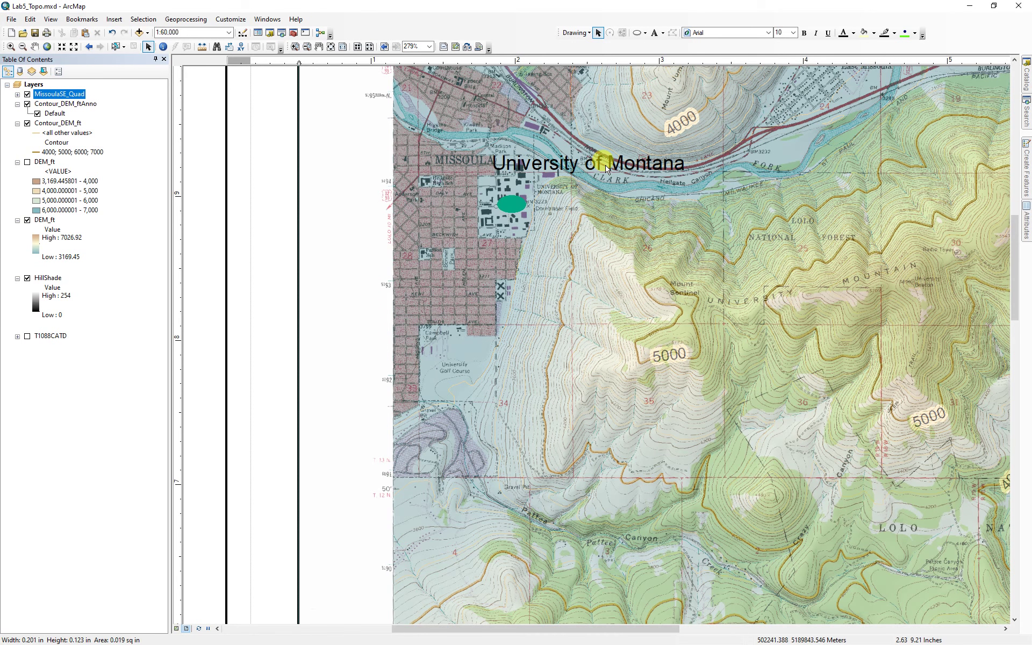
Step: Centre the "University of Montana" label above the campus ellipse and hide the MissoulaSE_Quad layer
left_click_drag(605, 167, 539, 172)
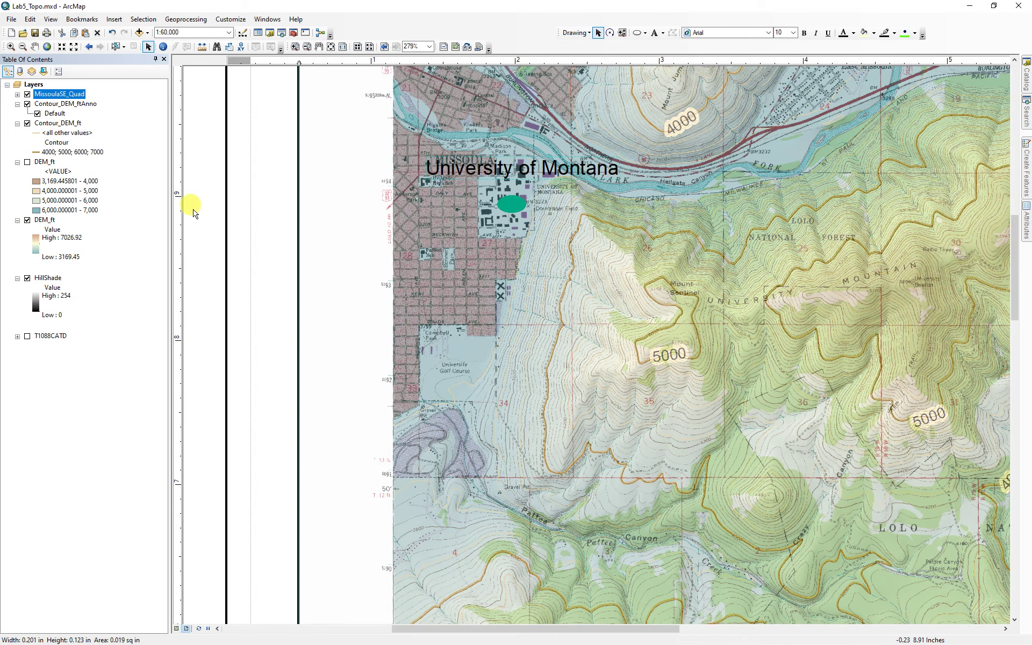
left_click(27, 95)
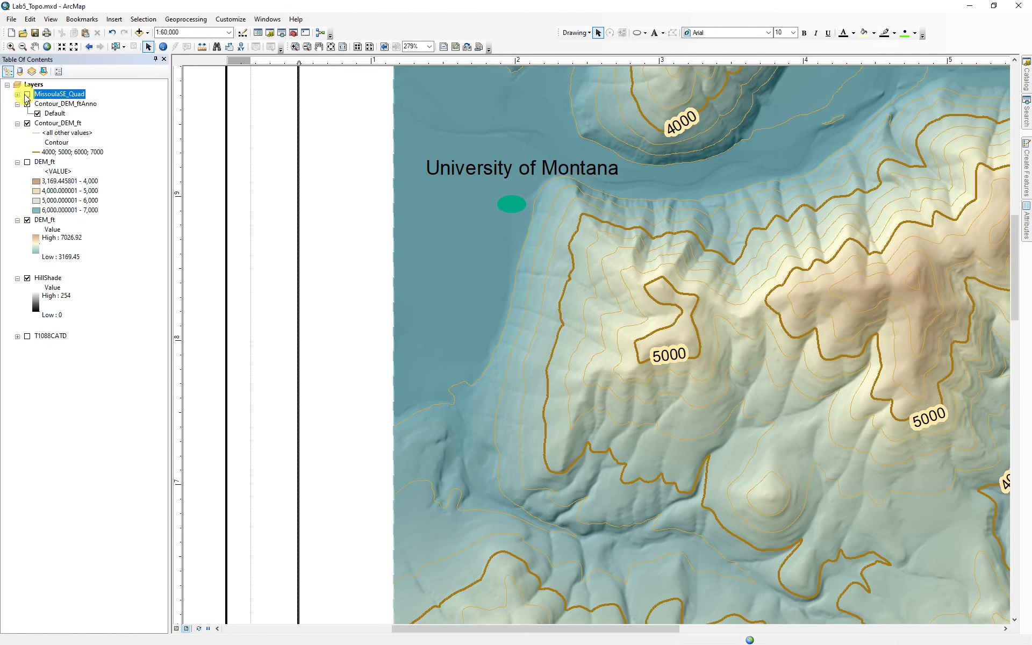
Step: Change the campus ellipse's fill to a darker leaf green that stands out from the blue terrain
left_click(517, 203)
right_click(517, 203)
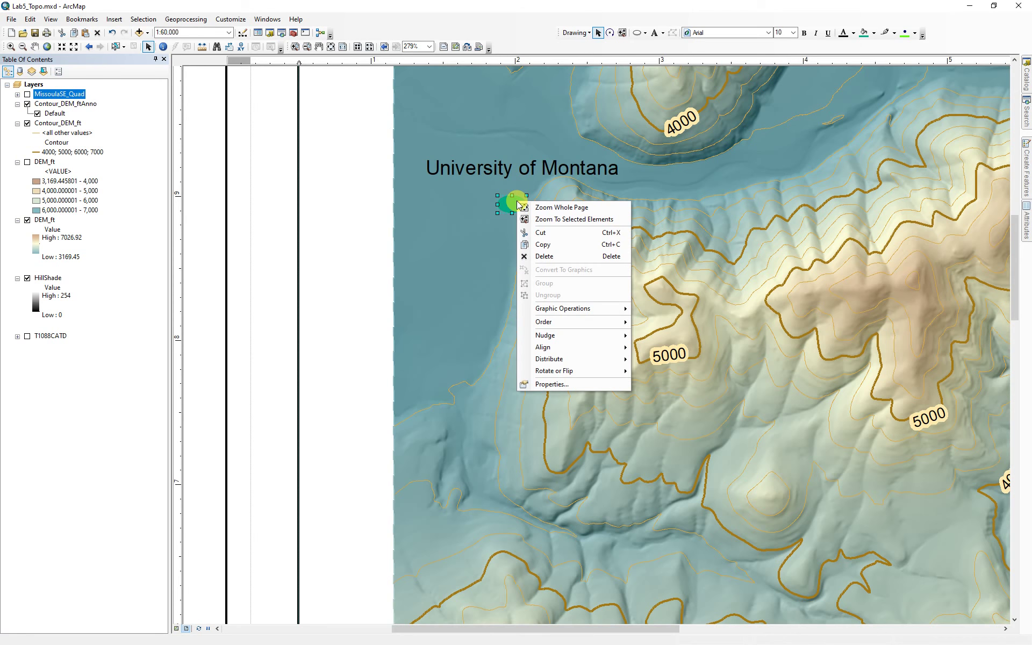
left_click(550, 380)
left_click(484, 280)
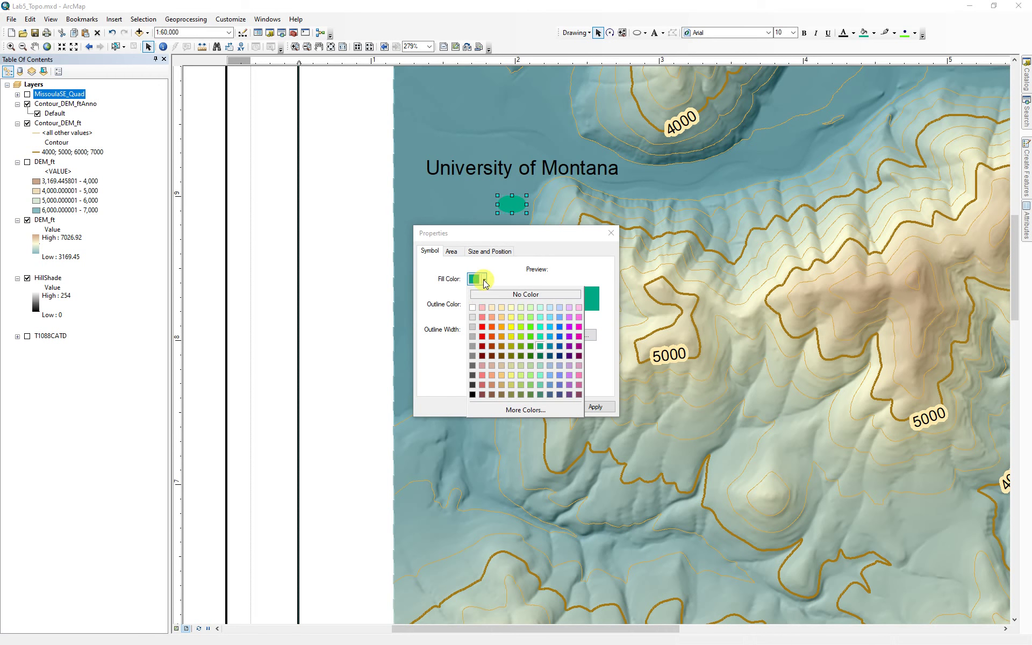
left_click(522, 345)
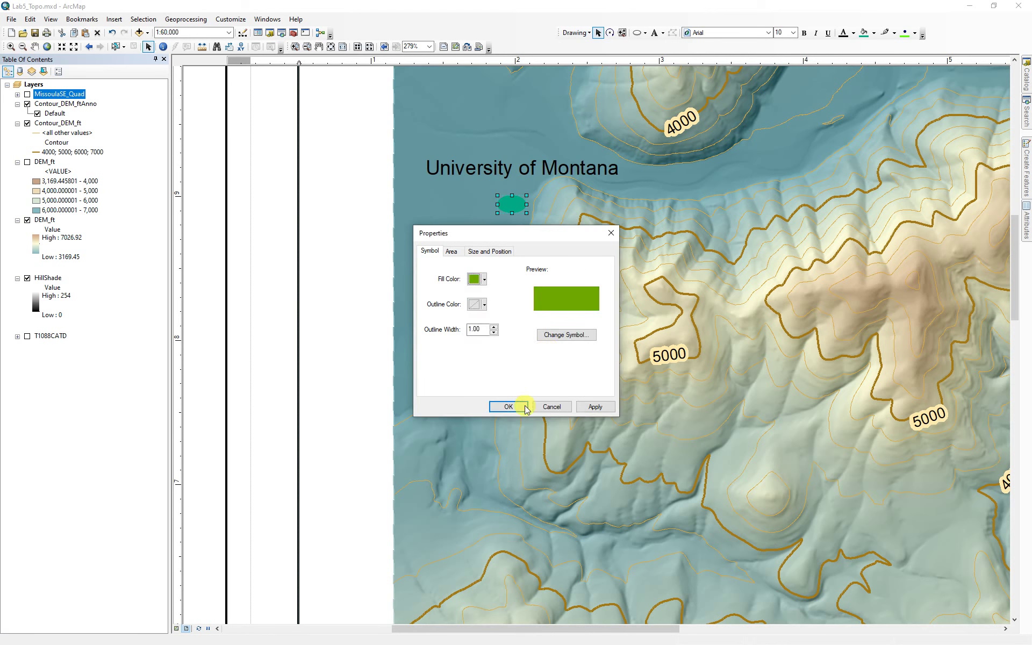
left_click(517, 406)
left_click(443, 316)
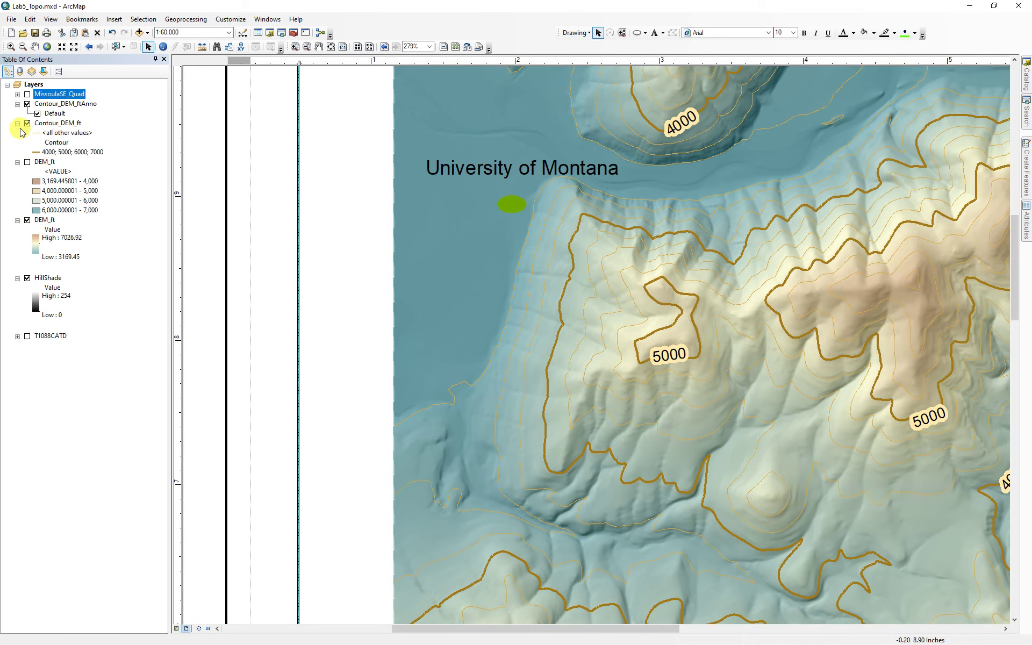
Step: Show the MissoulaSE_Quad layer and place a point marker on the Mount Sentinel summit, shrunk to about size 4
left_click(27, 94)
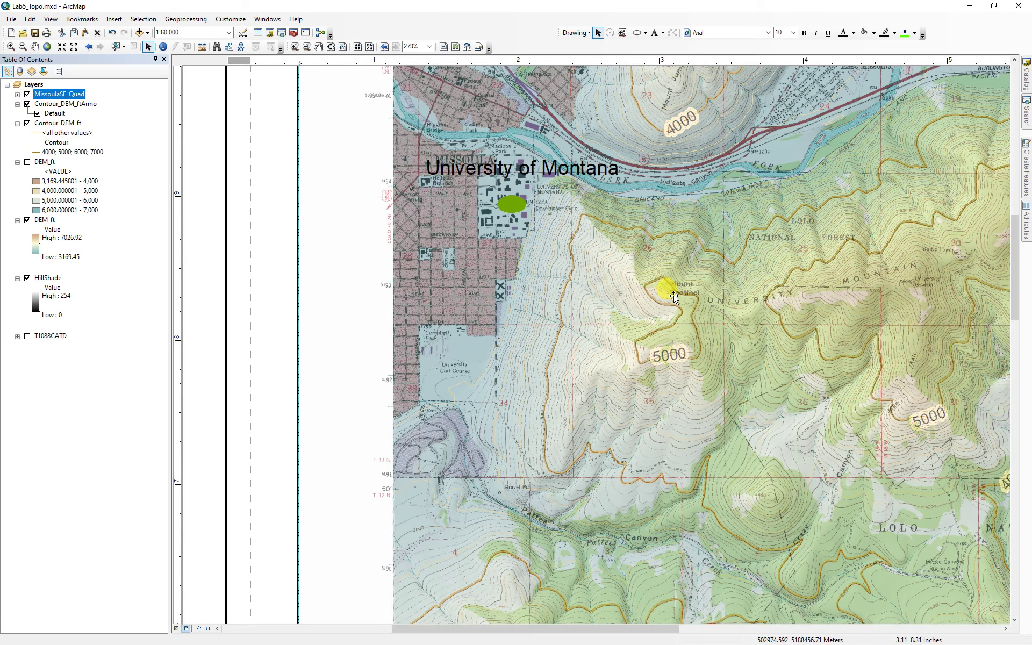
left_click(646, 33)
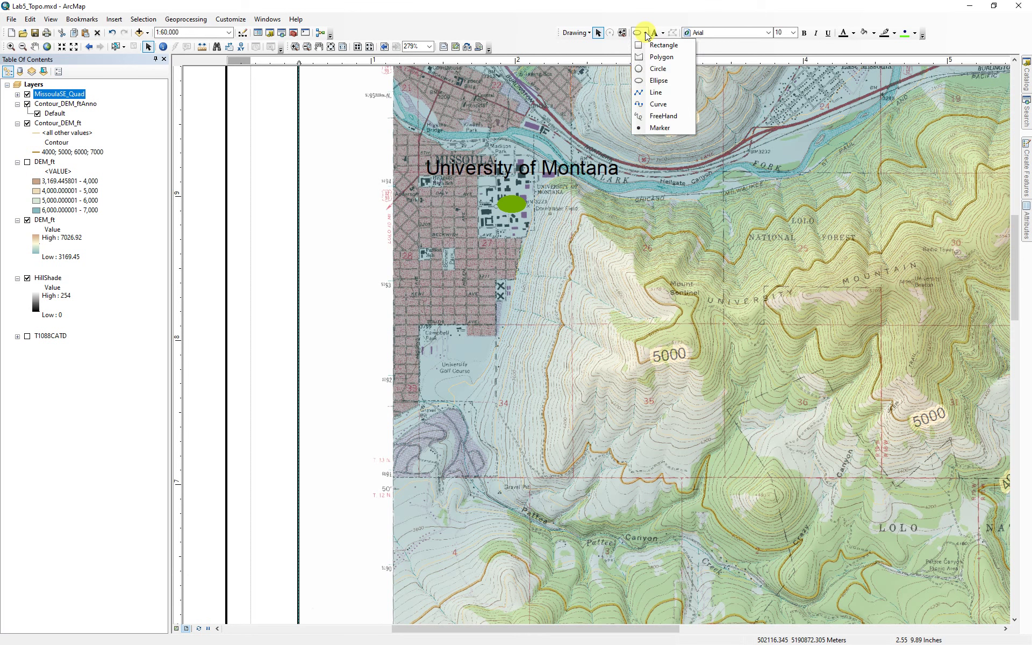
left_click(654, 128)
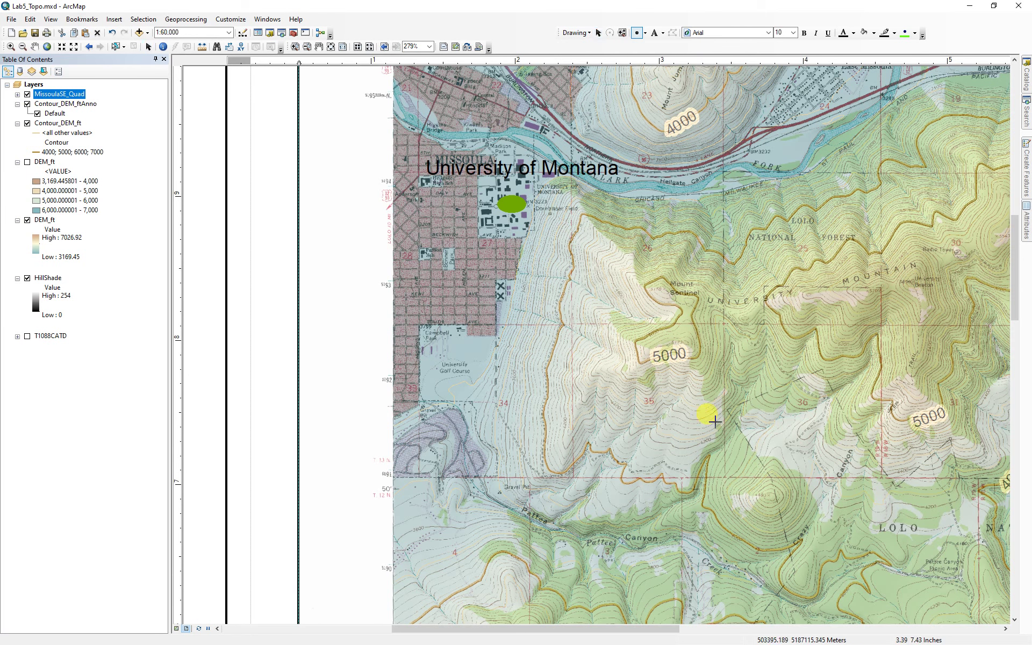
left_click(663, 288)
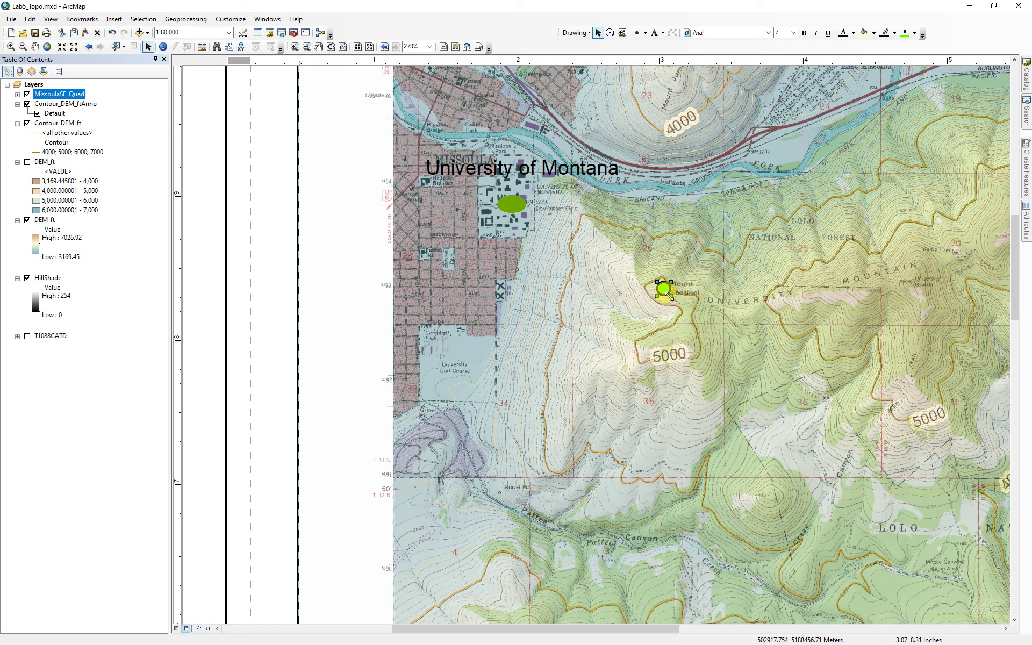
left_click_drag(671, 296, 665, 290)
Step: Change the Mount Sentinel marker's symbol to the black X
right_click(664, 290)
left_click(699, 474)
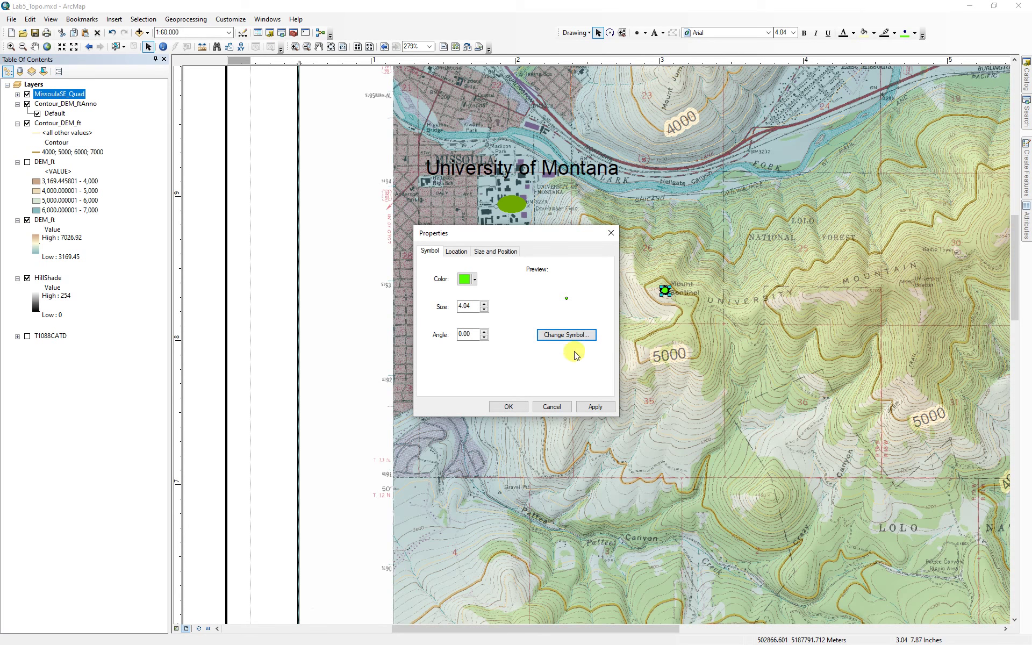
left_click(568, 335)
left_click_drag(538, 264, 538, 302)
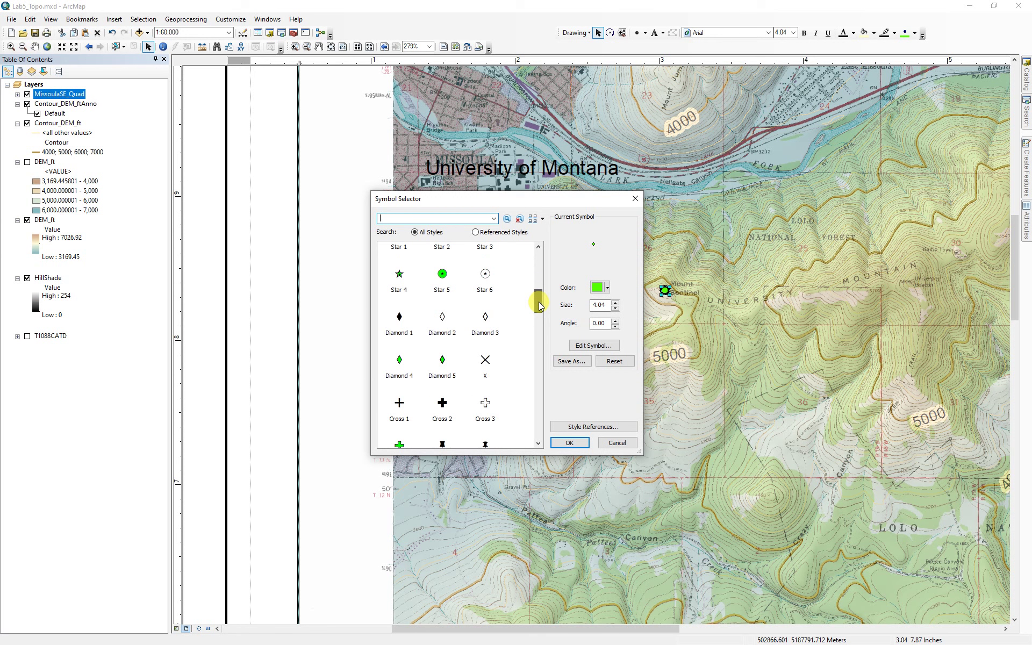
left_click(486, 359)
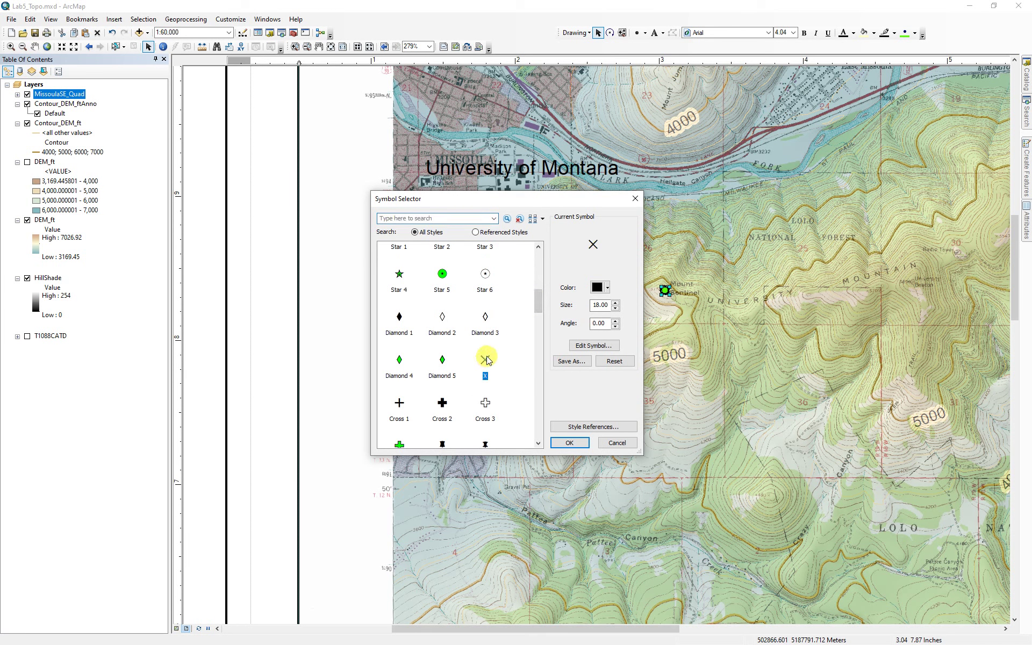
left_click(570, 443)
left_click(589, 407)
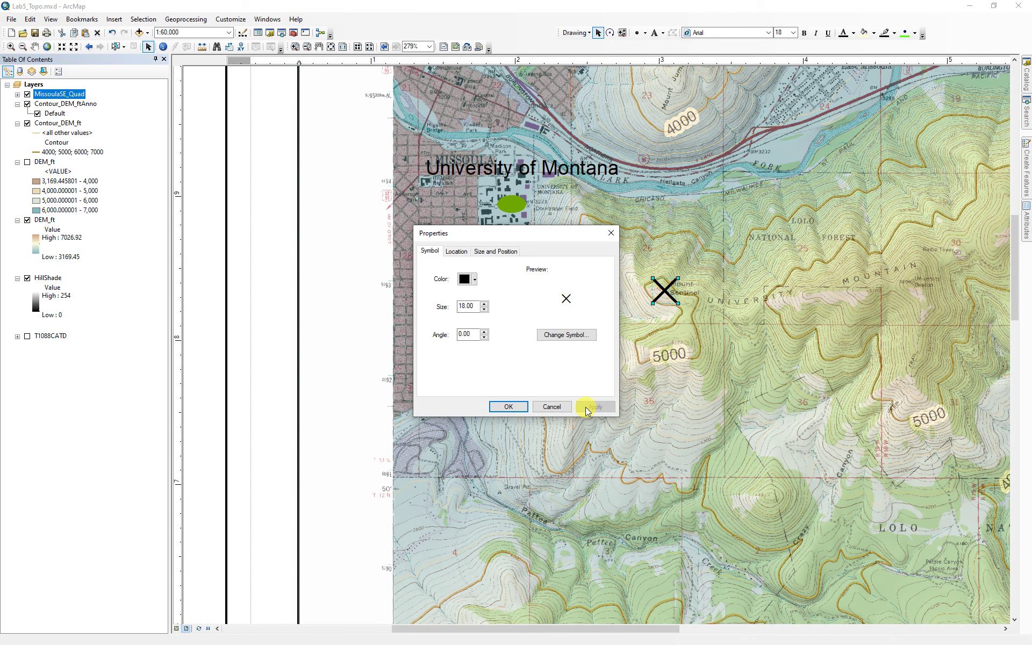
Step: Set the size of the X marker on Mount Sentinel to 7
double_click(471, 305)
left_click(595, 407)
left_click(596, 407)
left_click(508, 407)
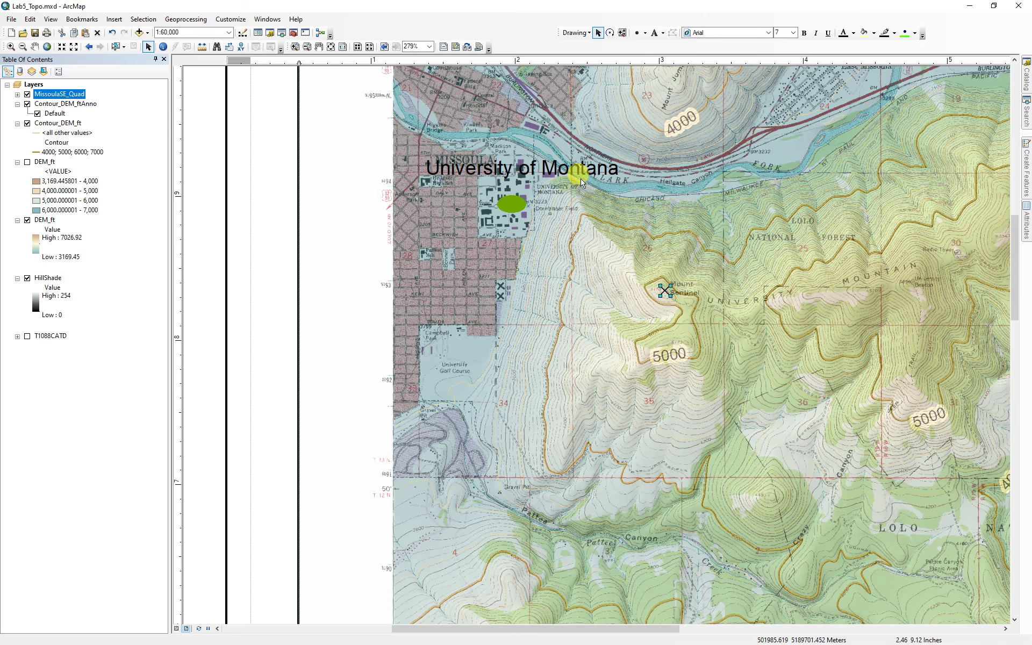
left_click(665, 182)
Step: Add the text label "Mt. Sentinel" just above and right of the X marker, and hide the MissoulaSE_Quad layer
left_click(655, 34)
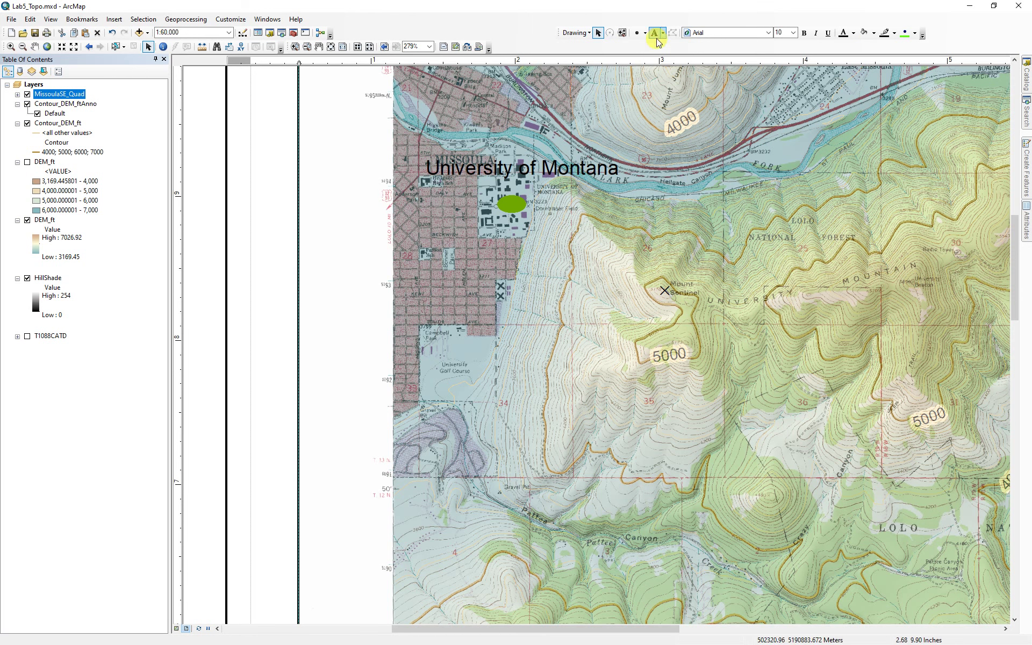
left_click(663, 248)
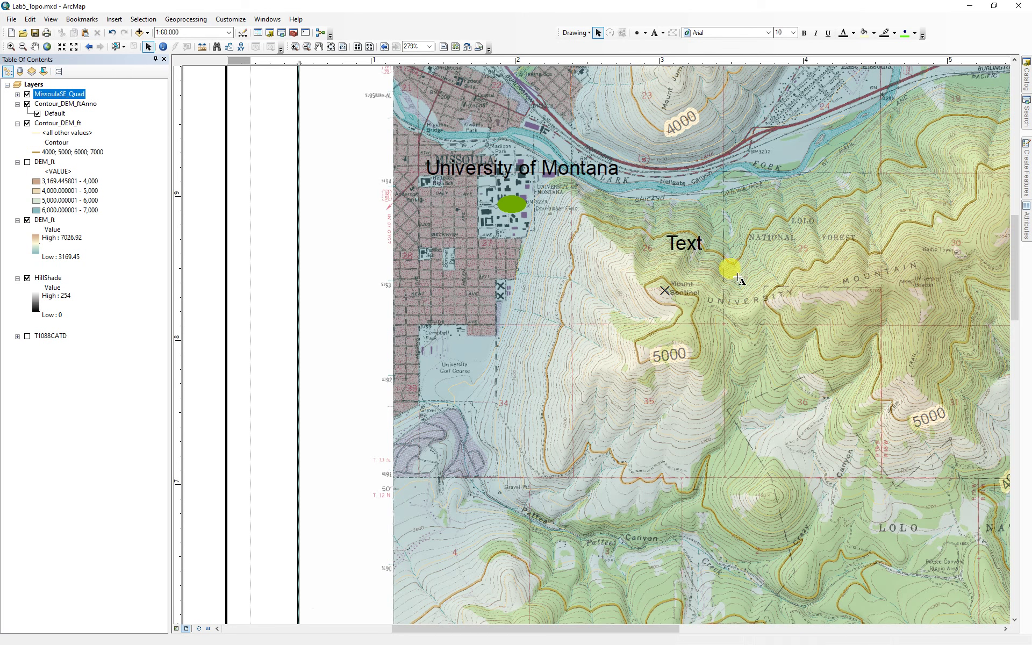
type("Mt. Sentinel")
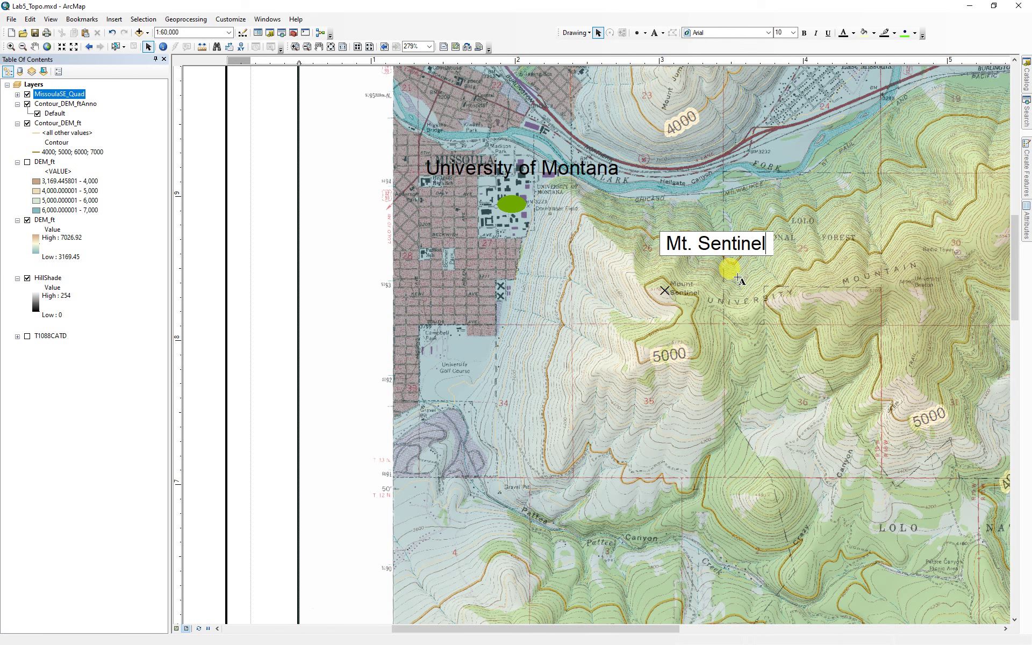
key("Return")
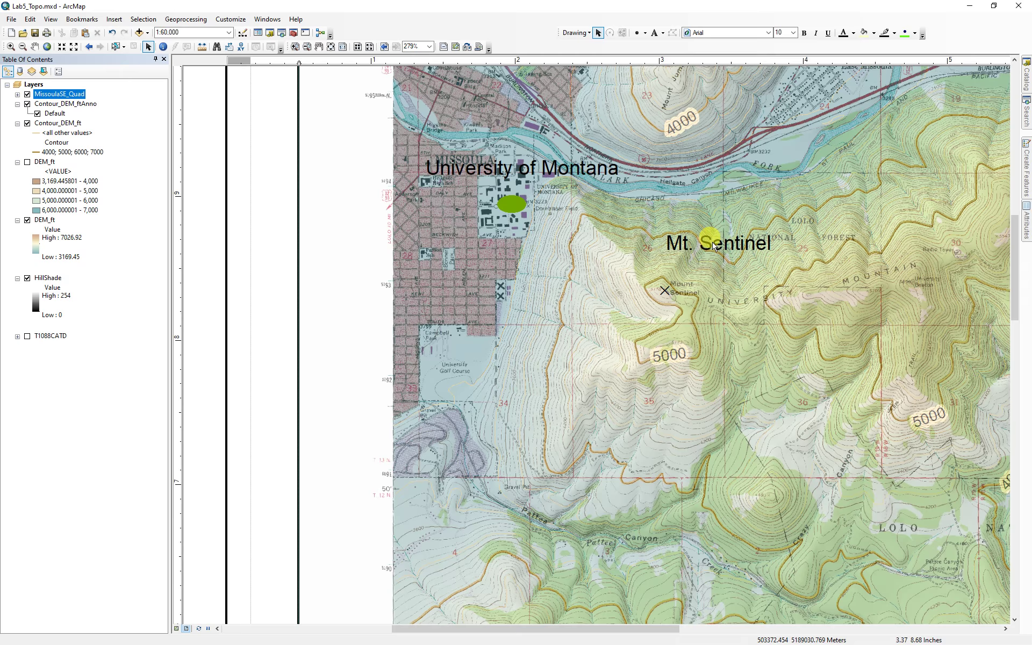
left_click_drag(750, 248, 757, 275)
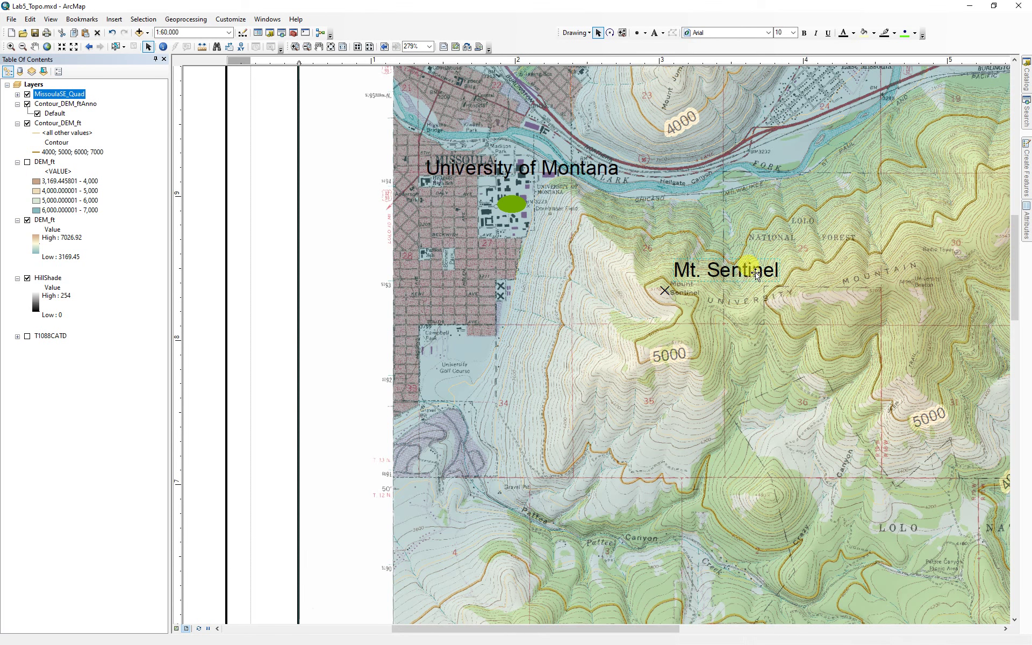
left_click(27, 94)
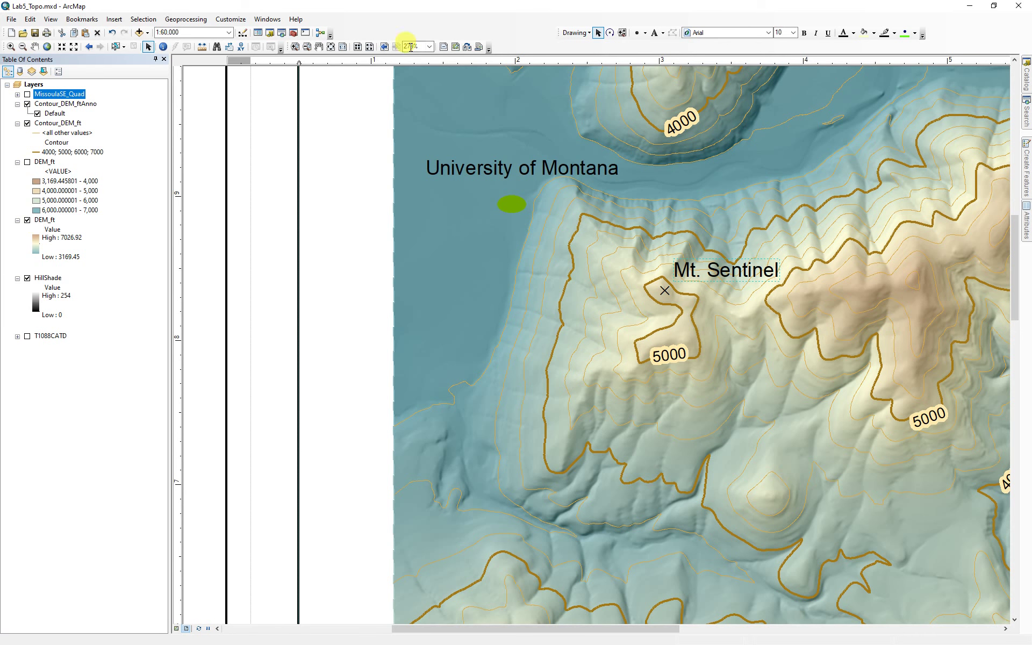
Step: Insert the dynamic coordinate system text beside the layout page and convert it to graphics
left_click(331, 47)
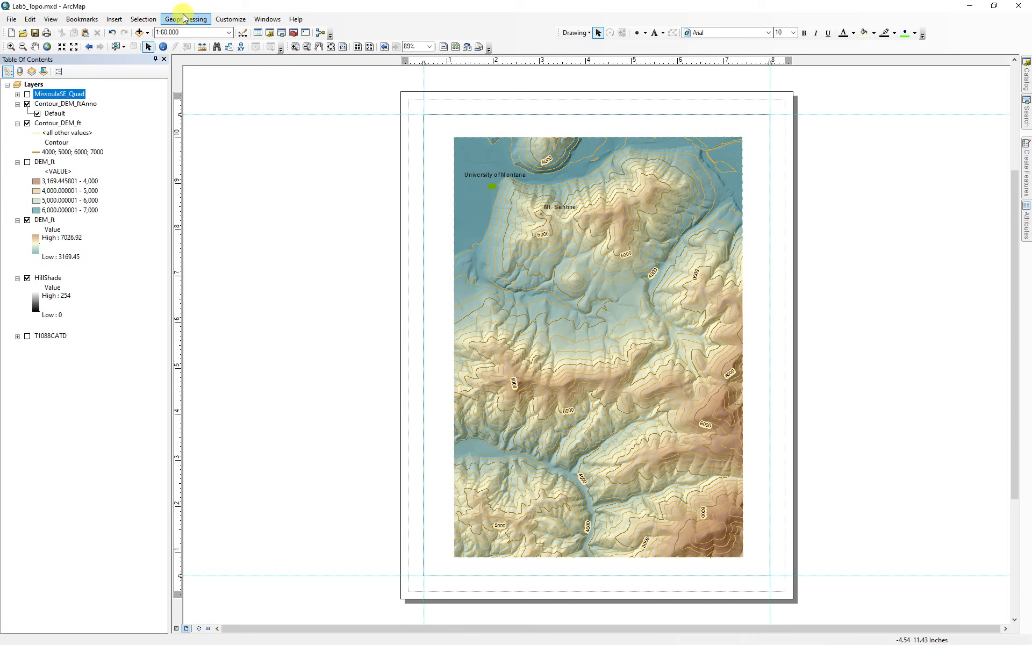
left_click(114, 18)
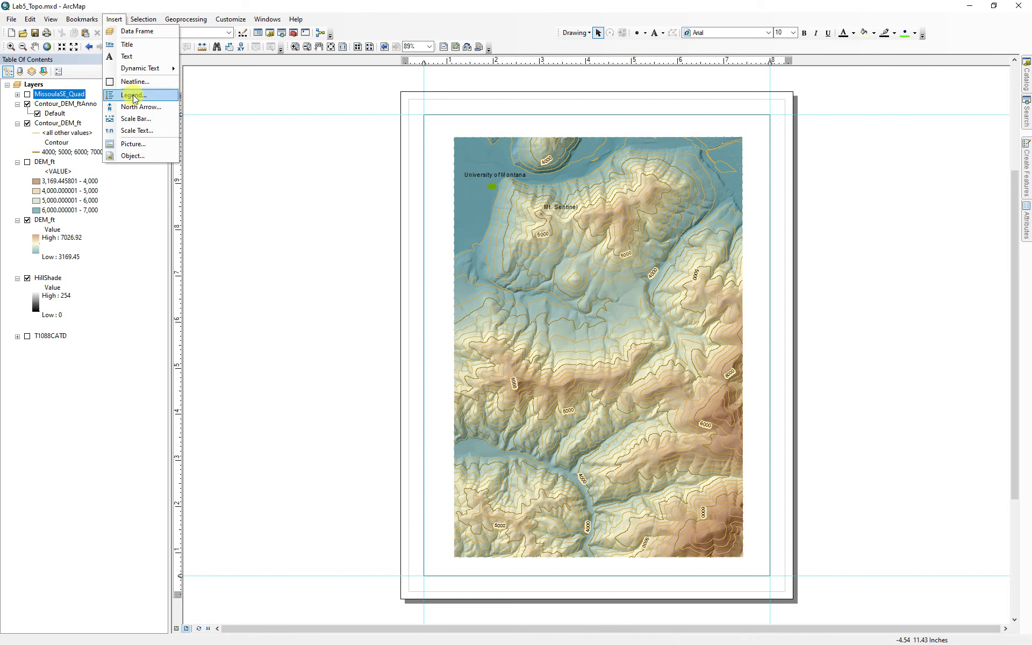
mouse_move(142, 71)
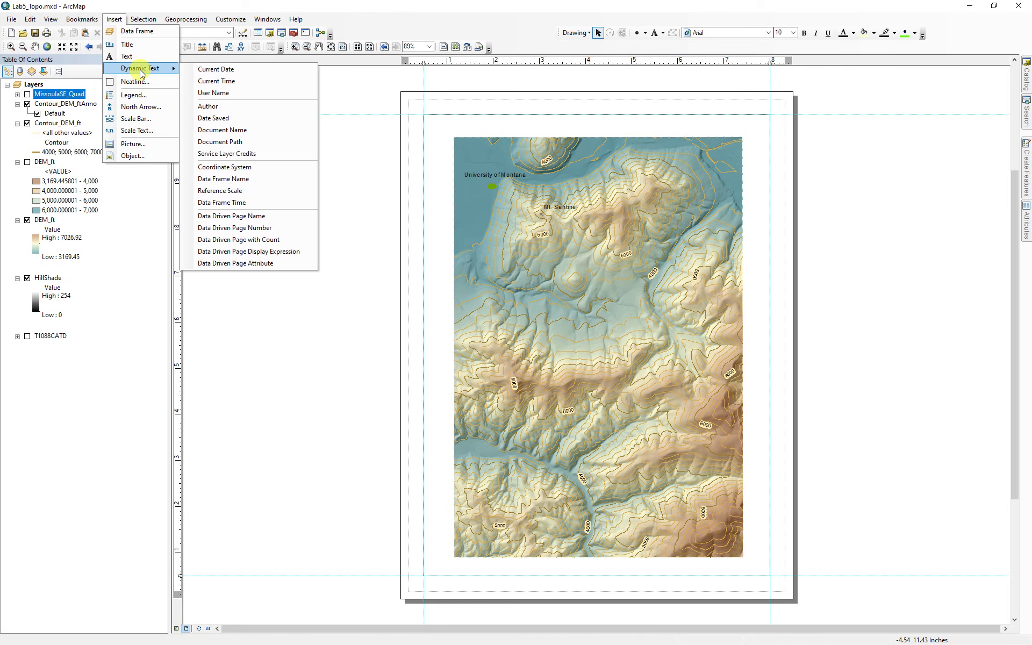
left_click(220, 168)
left_click_drag(607, 372, 820, 447)
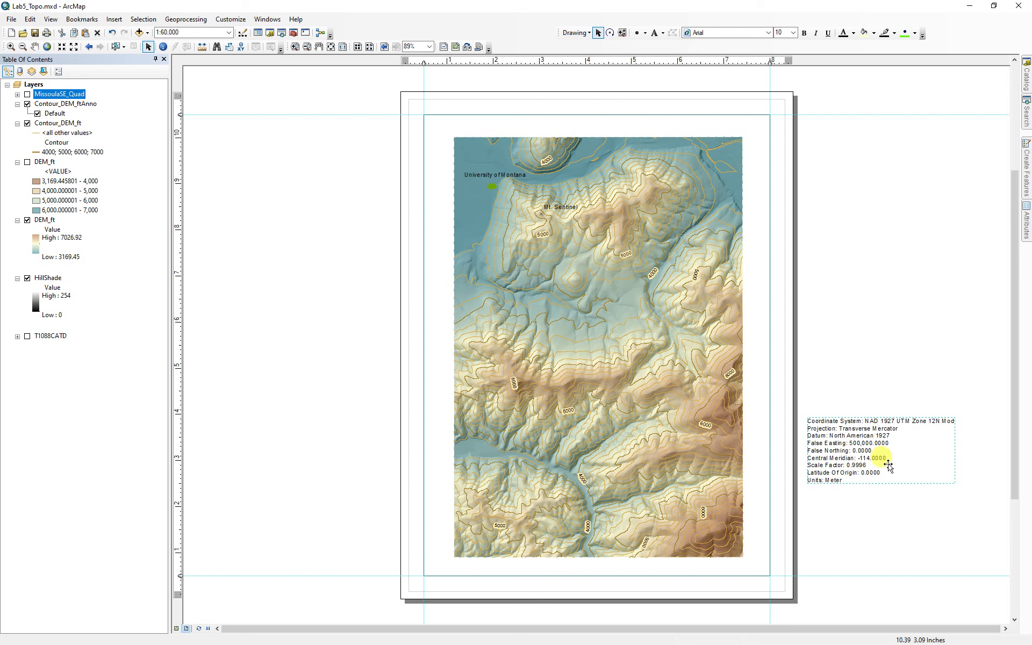
right_click(852, 460)
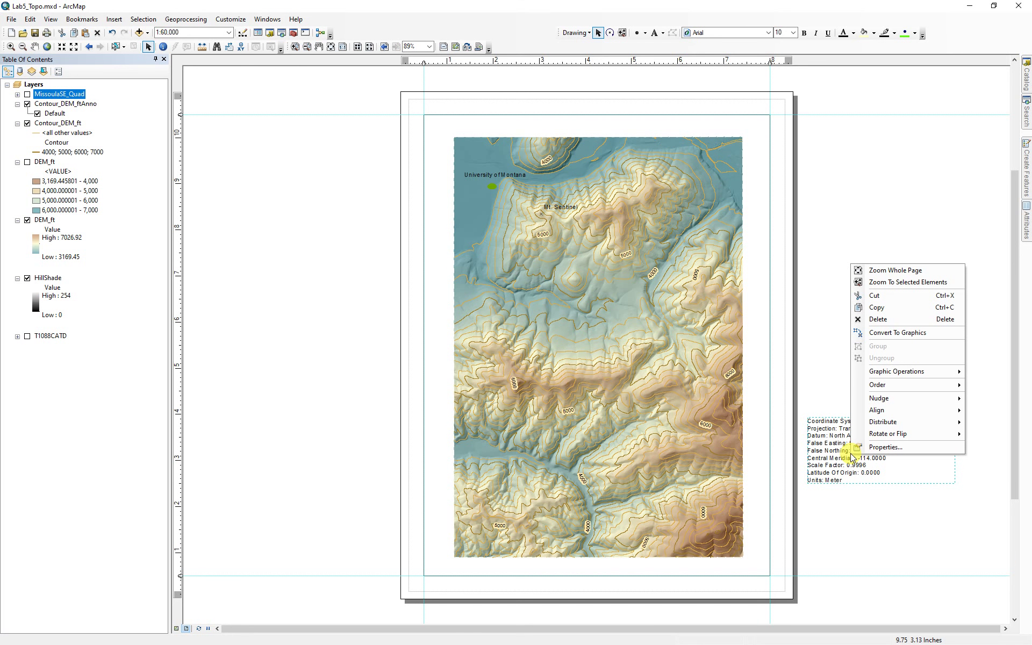
left_click(886, 332)
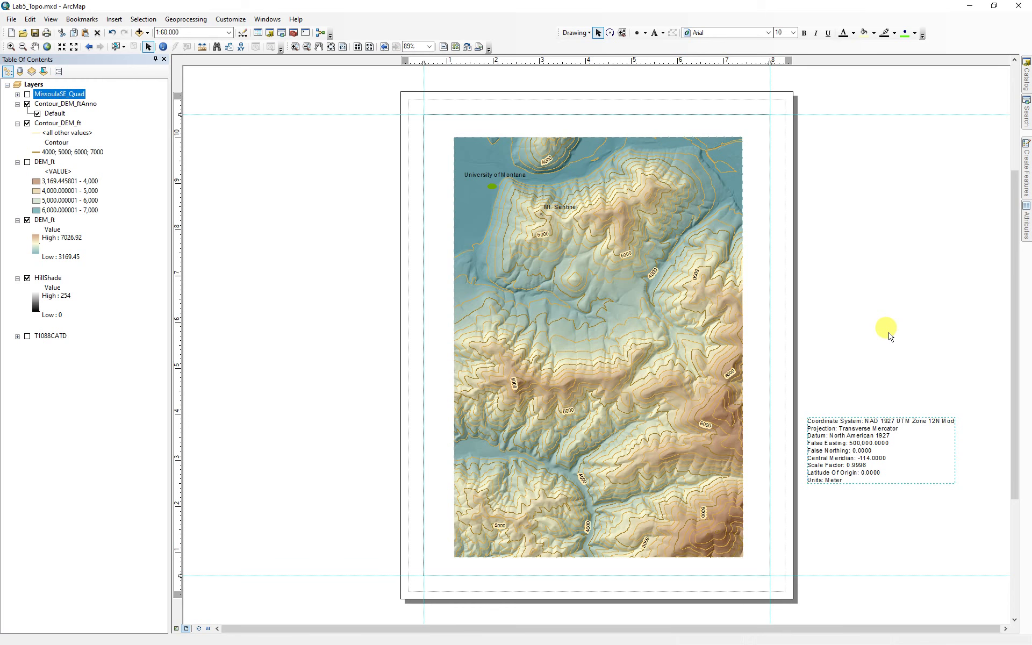
Step: Cut the coordinate text down to its Coordinate System and Central Meridian lines and place it below the map's lower-right corner
right_click(846, 431)
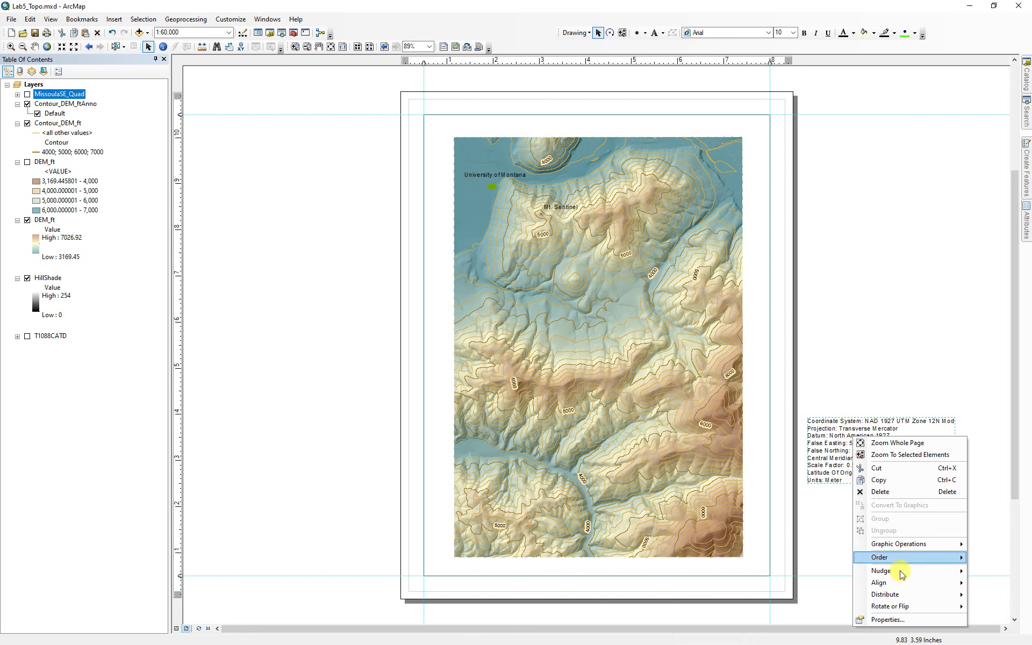
left_click(892, 618)
left_click(471, 323)
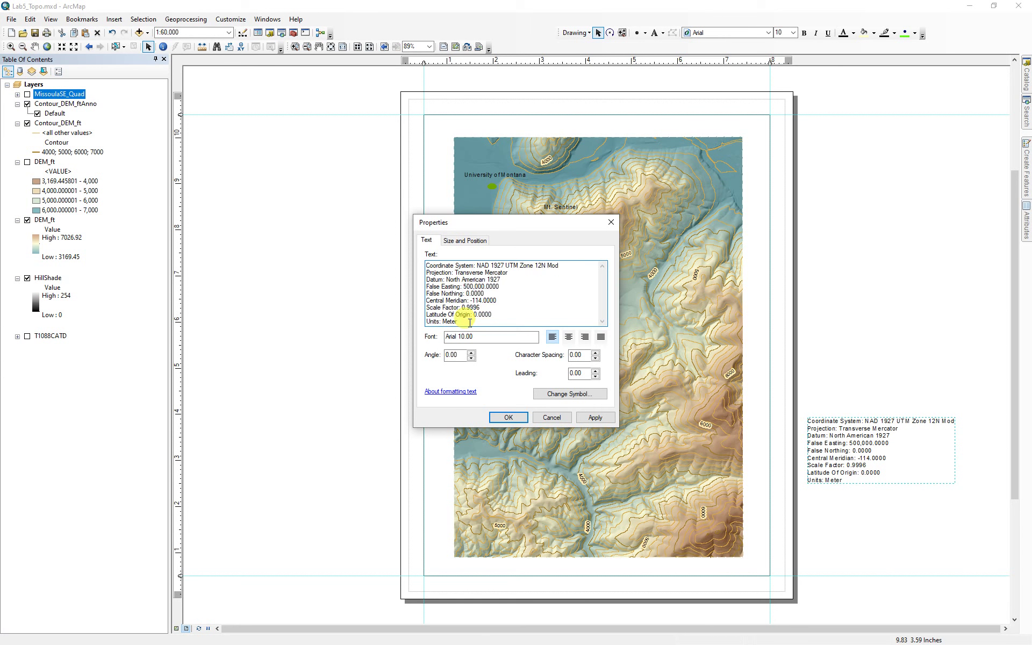
left_click_drag(476, 323, 422, 308)
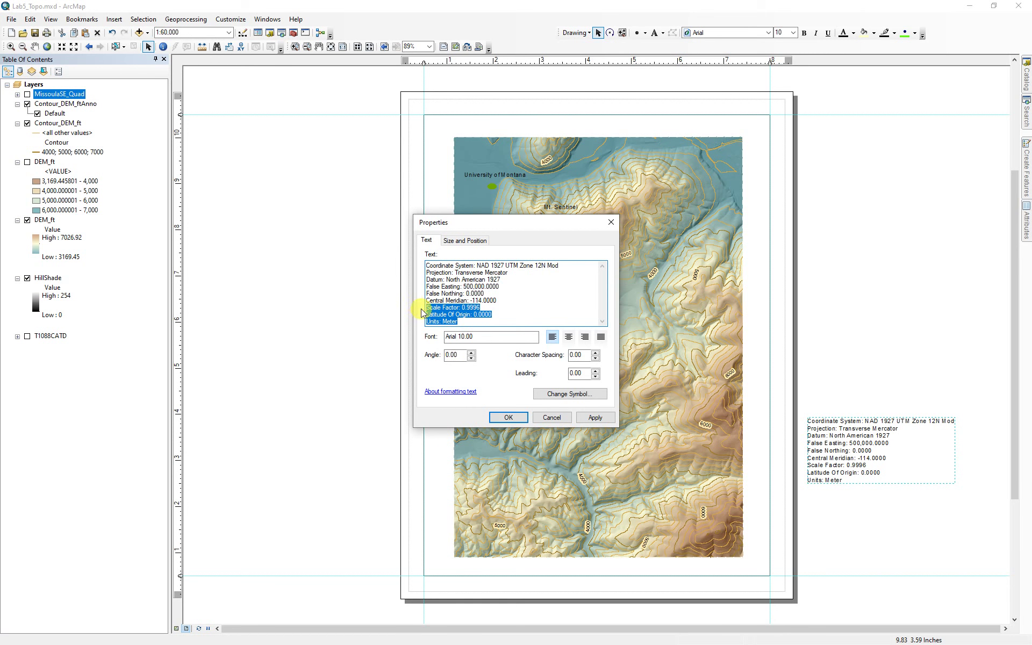
key("Delete")
left_click_drag(485, 294, 420, 278)
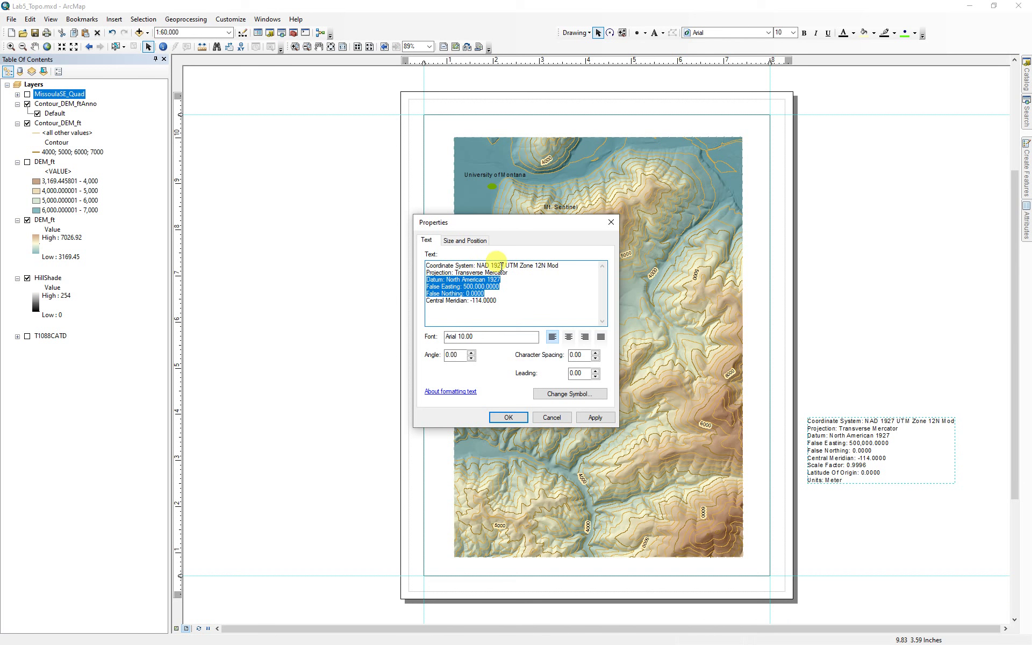
key("Delete")
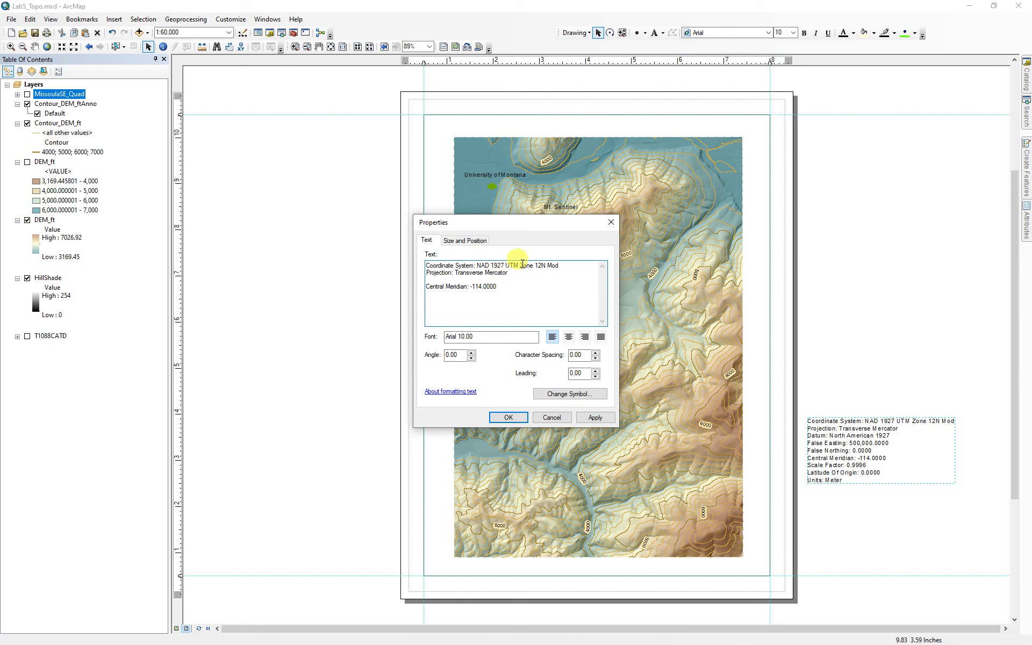
left_click_drag(510, 277, 425, 276)
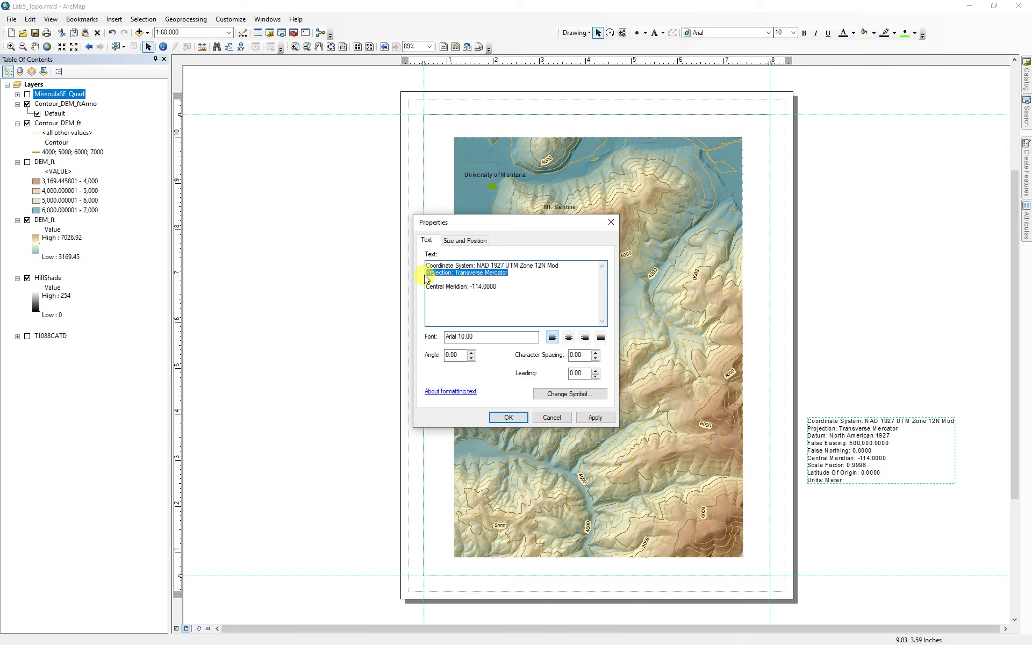
key("Delete")
key("Delete")
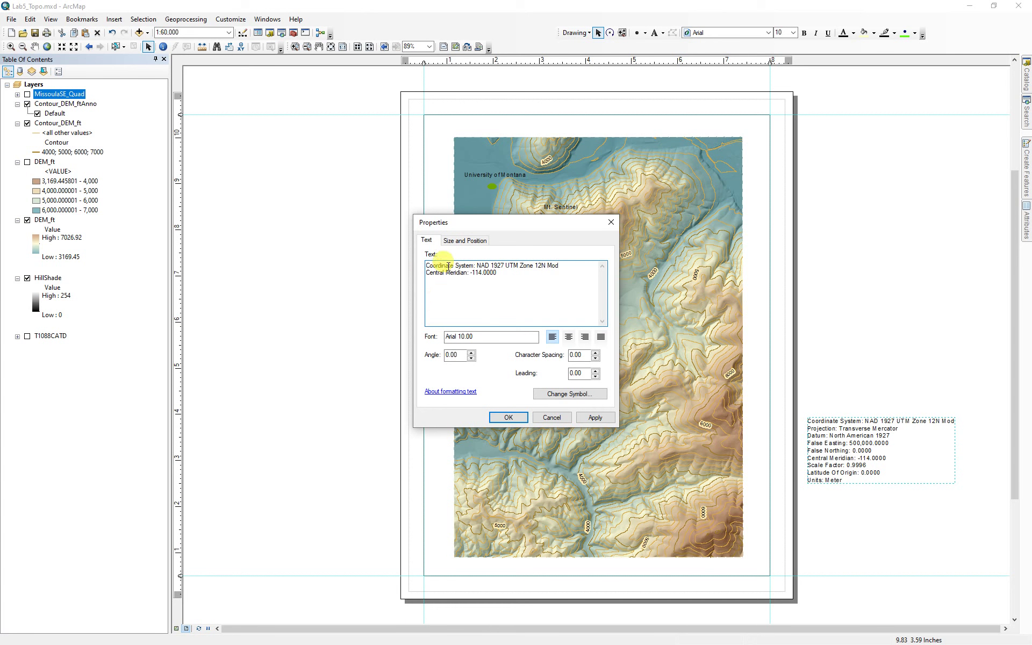
left_click(510, 417)
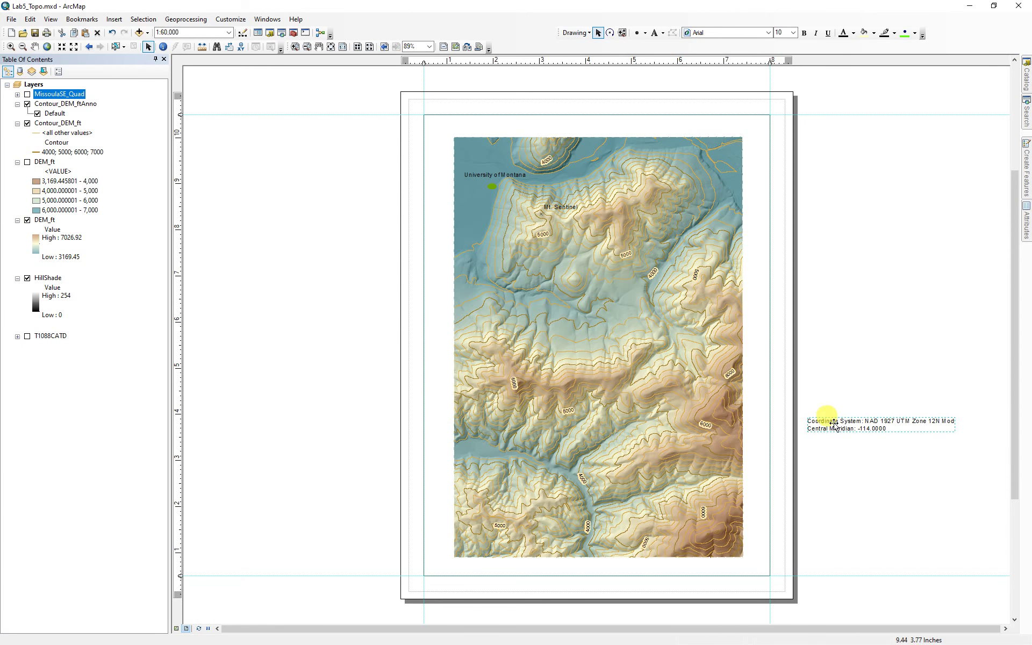
left_click_drag(833, 427, 648, 574)
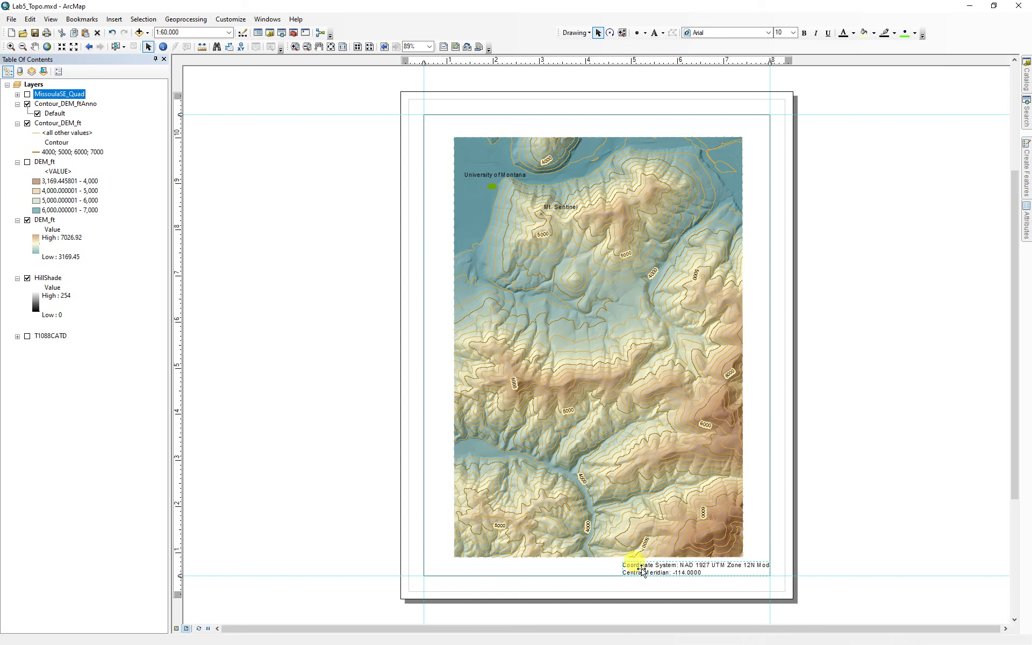